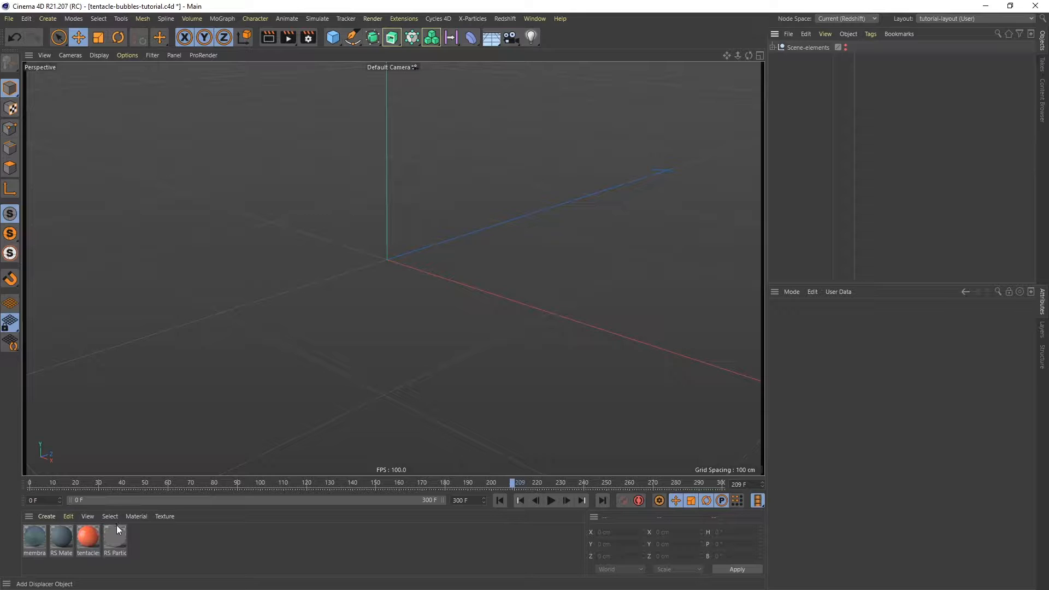
Add a sphere to the scene and rename it Sphere Outer.
left_click(332, 37)
left_click(551, 73)
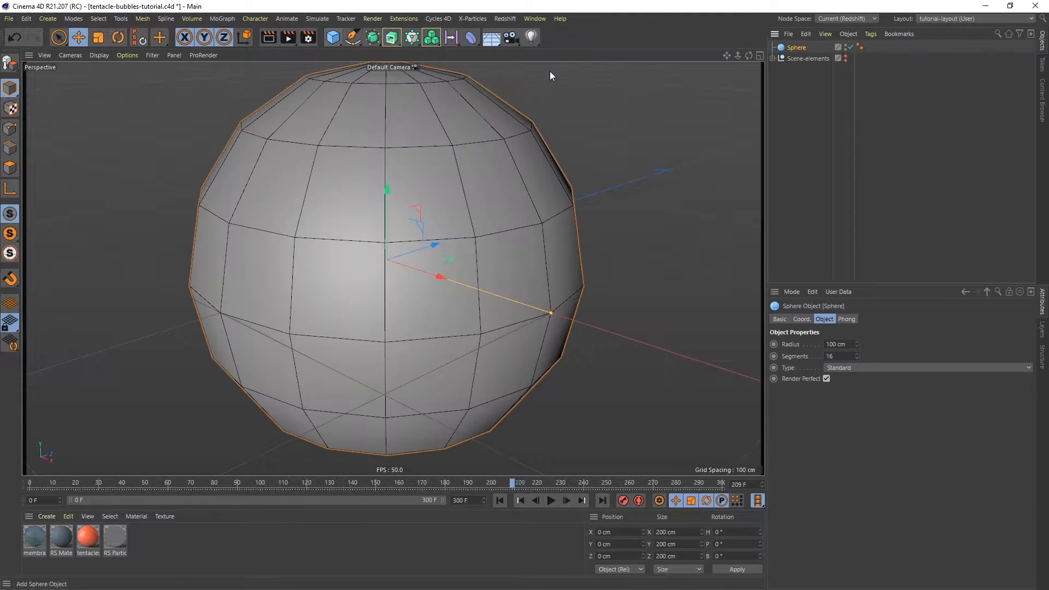
double_click(797, 48)
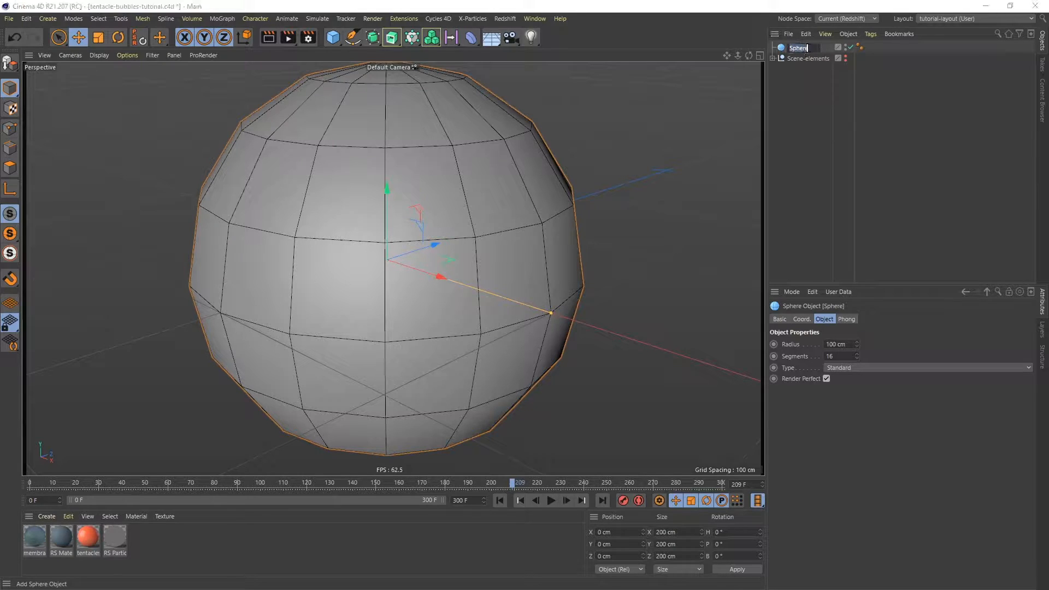
type("Outer")
key("Return")
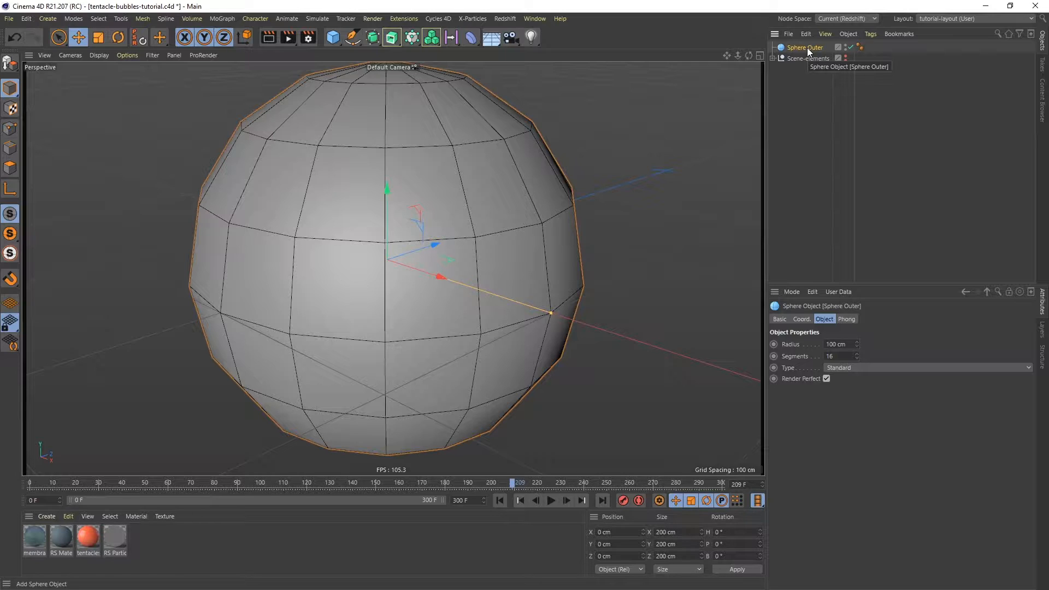
Give Sphere Outer a 65 cm radius, the Icosahedron type and 96 segments.
double_click(844, 346)
type("65")
key("Return")
left_click(861, 368)
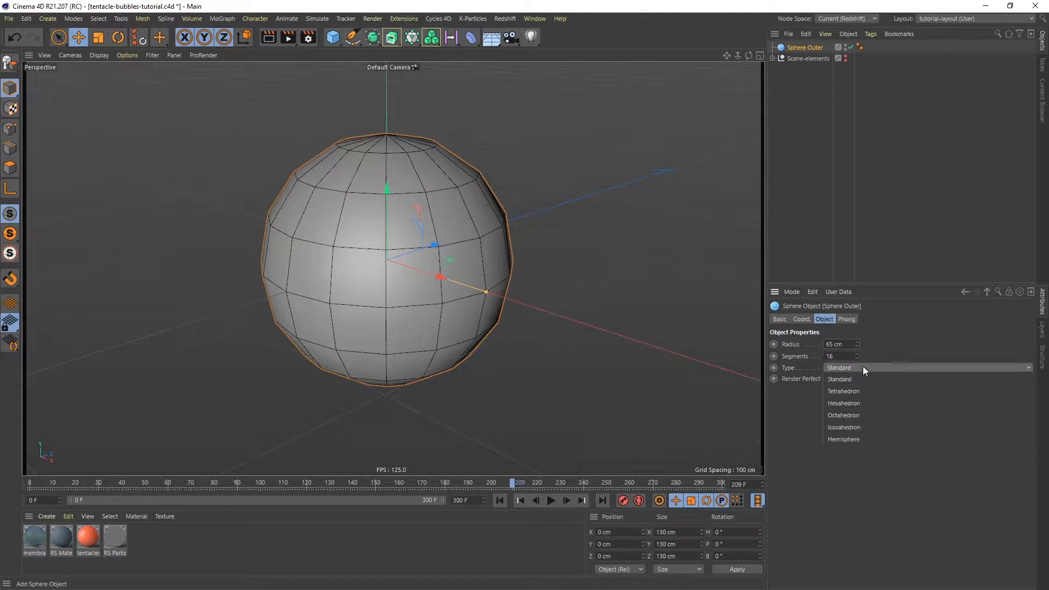
left_click(855, 429)
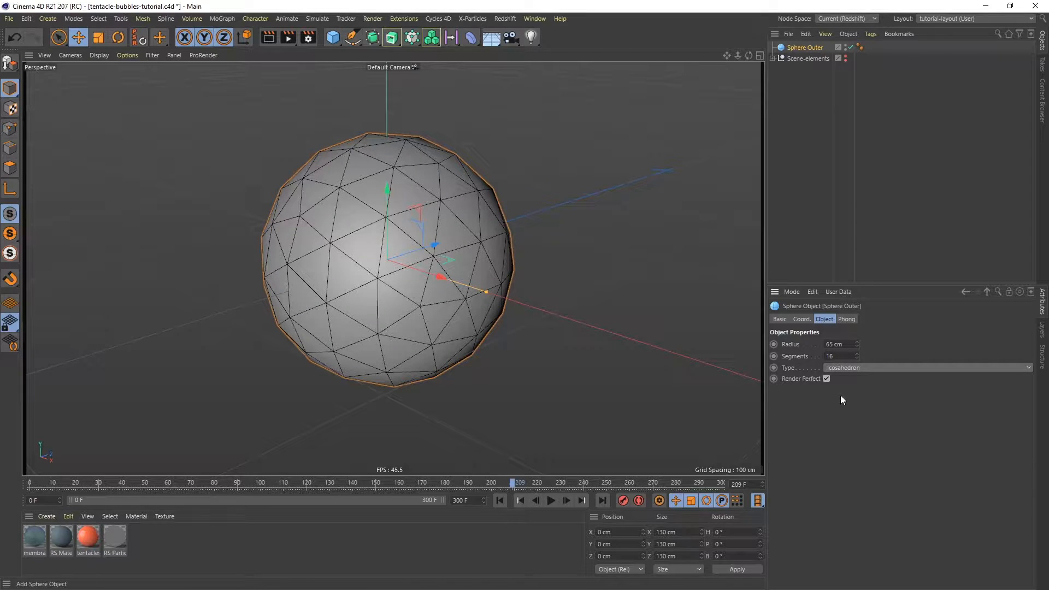
left_click_drag(844, 358, 816, 362)
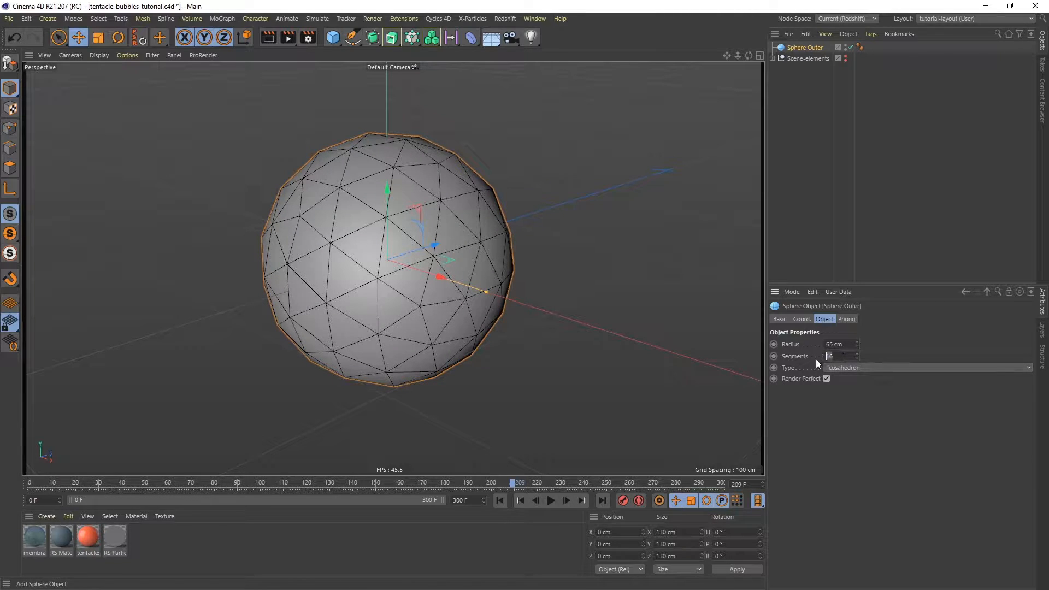
key("Return")
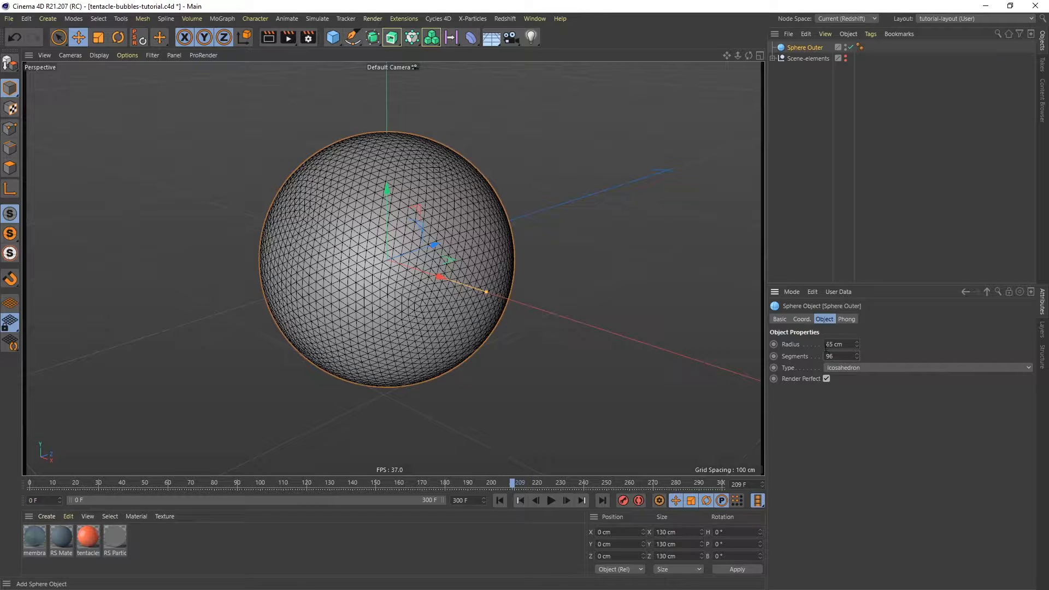
Add a Displacer deformer as a child of Sphere Outer and edit its displacement height.
left_click(468, 38)
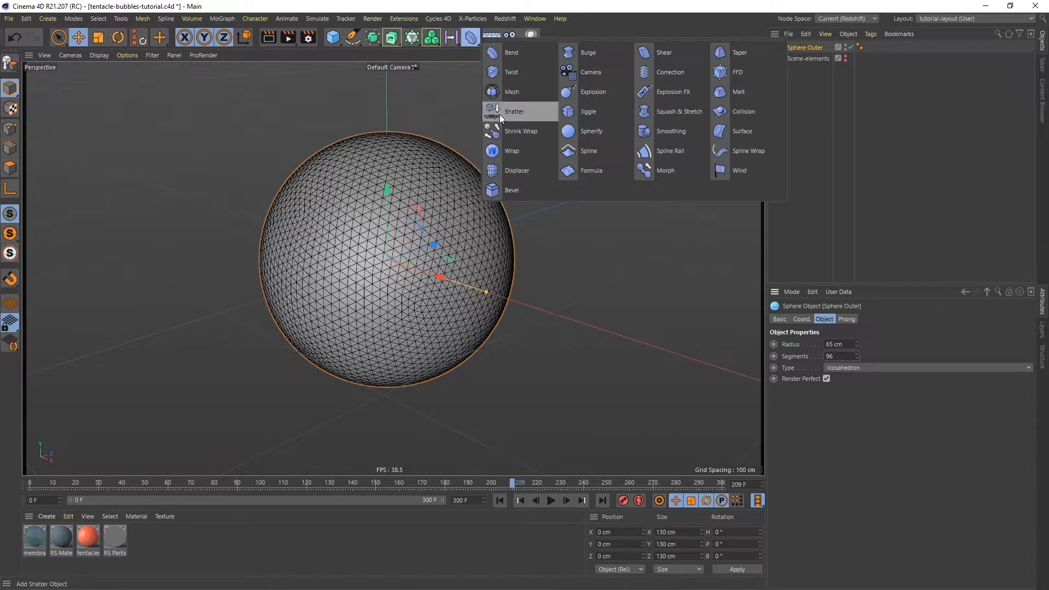
left_click(516, 175)
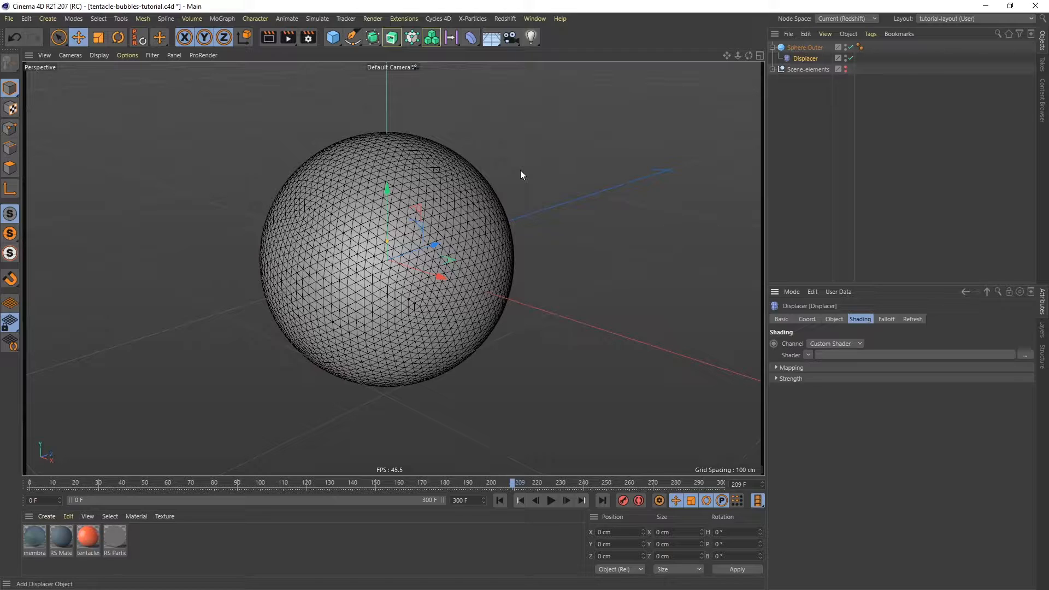
left_click(835, 319)
double_click(822, 371)
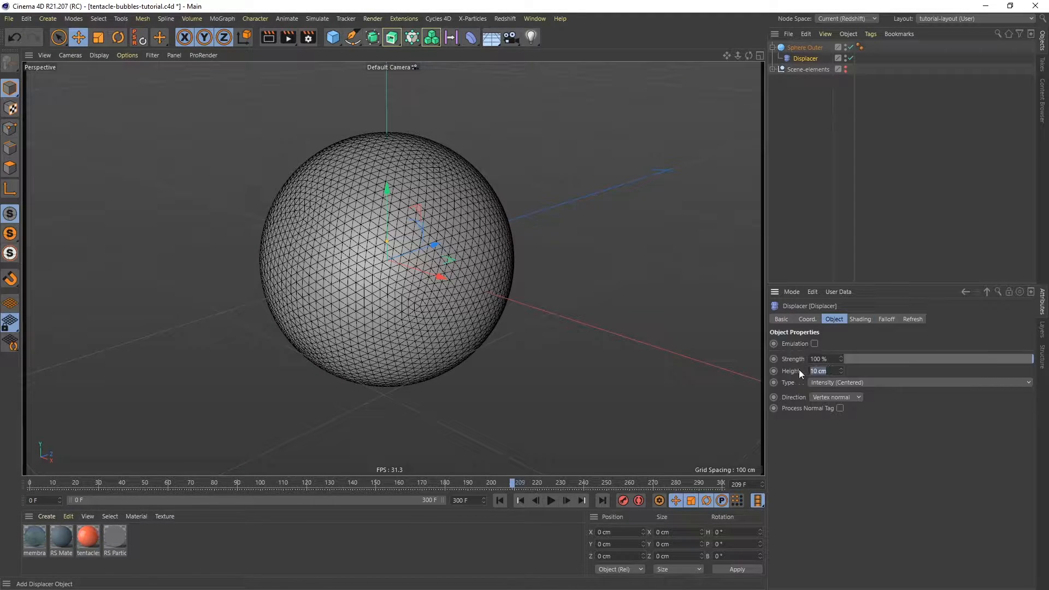
key("Return")
Load a Noise shader into the Displacer and set the noise seed to 667.
left_click(860, 320)
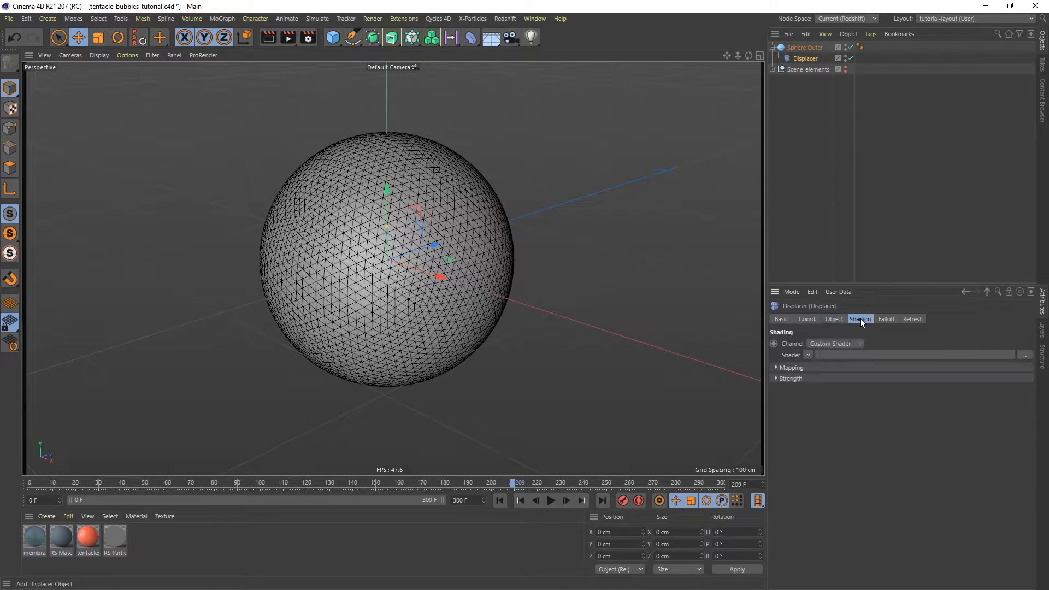
left_click(809, 355)
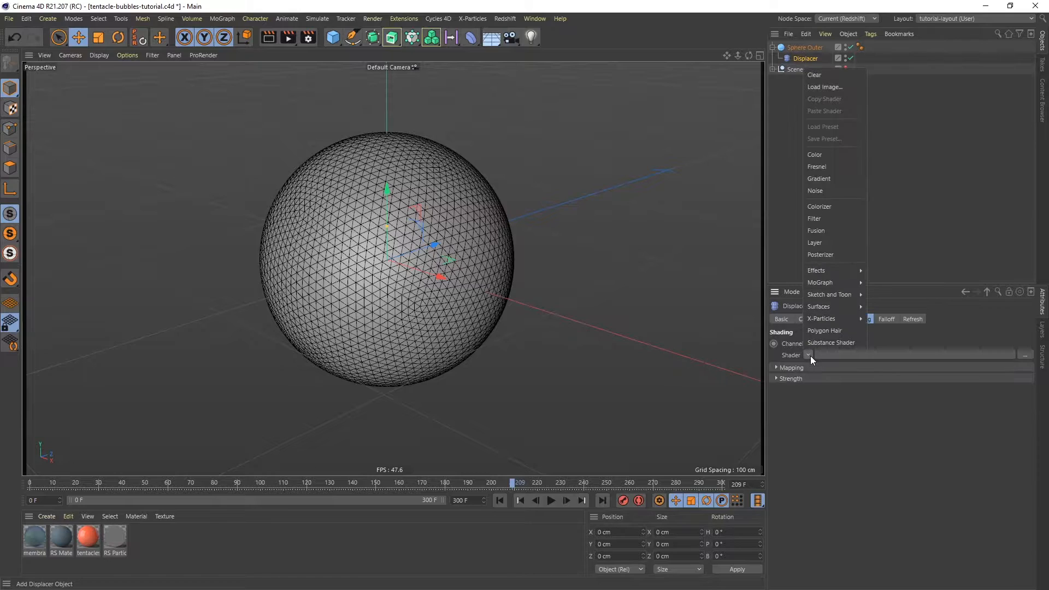
left_click(845, 188)
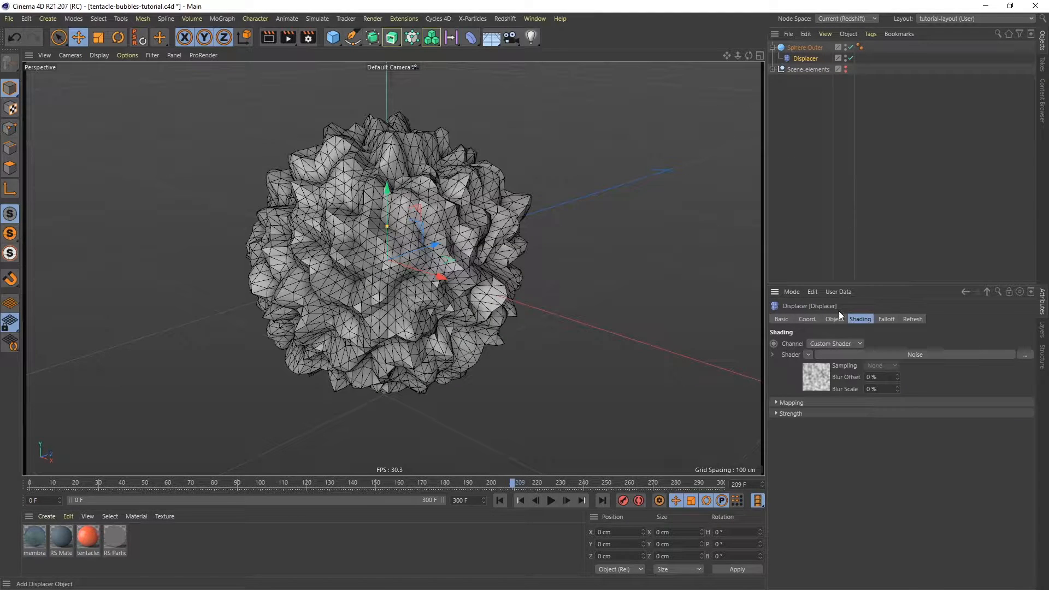
left_click(923, 355)
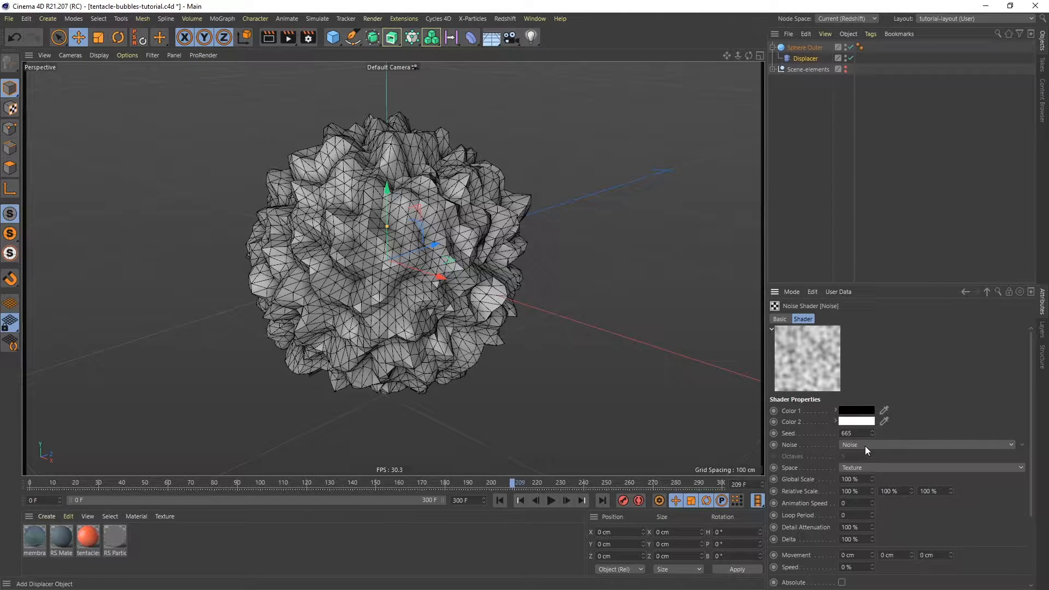
left_click(871, 430)
left_click(872, 430)
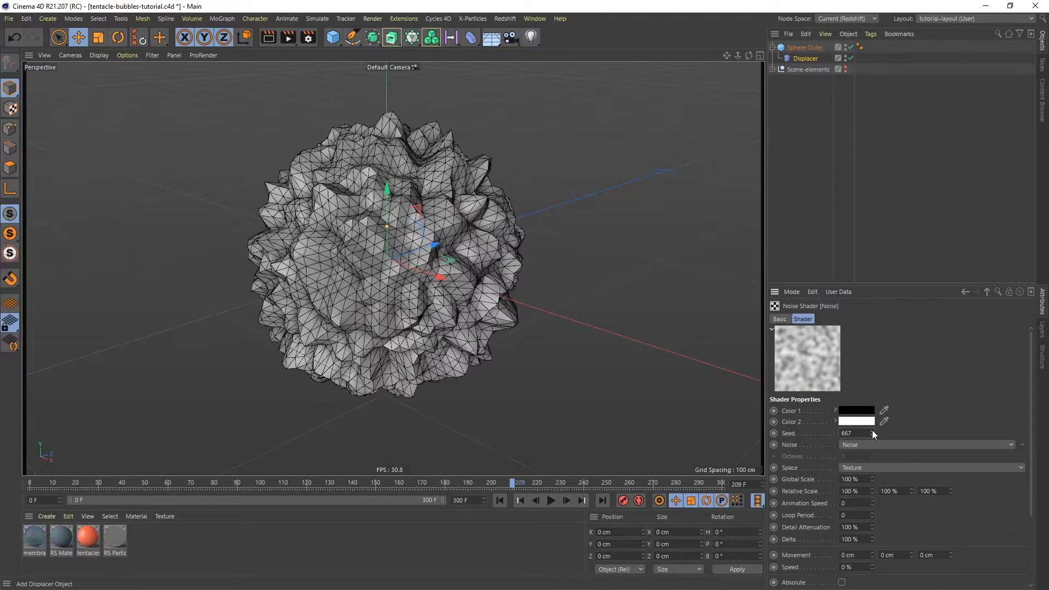
left_click(871, 431)
left_click(871, 436)
Set the Displacer noise's global scale to 450% and its space to World.
double_click(863, 481)
type("450")
key("Return")
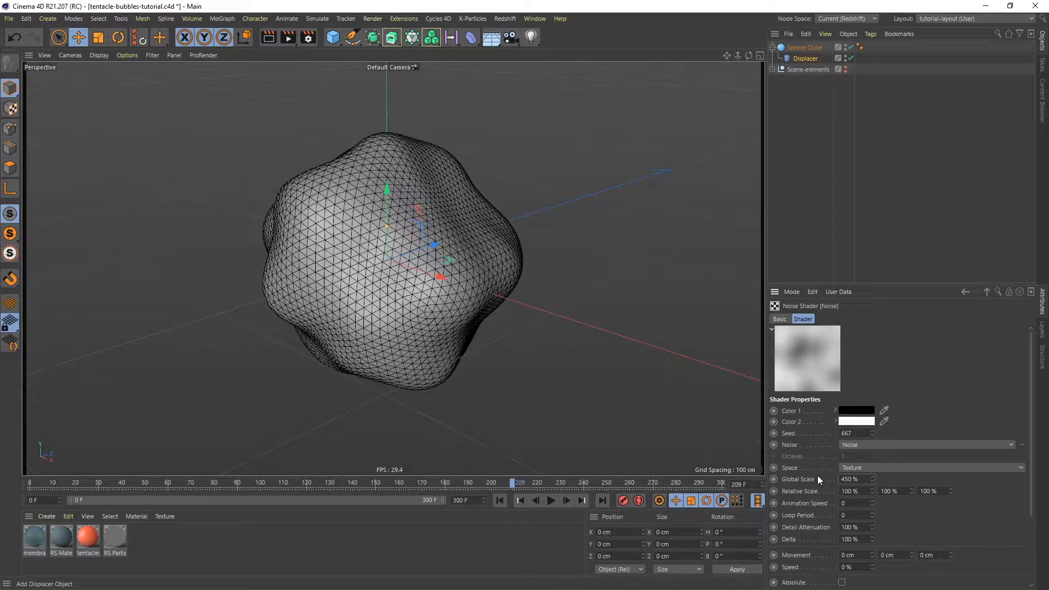
left_click(864, 467)
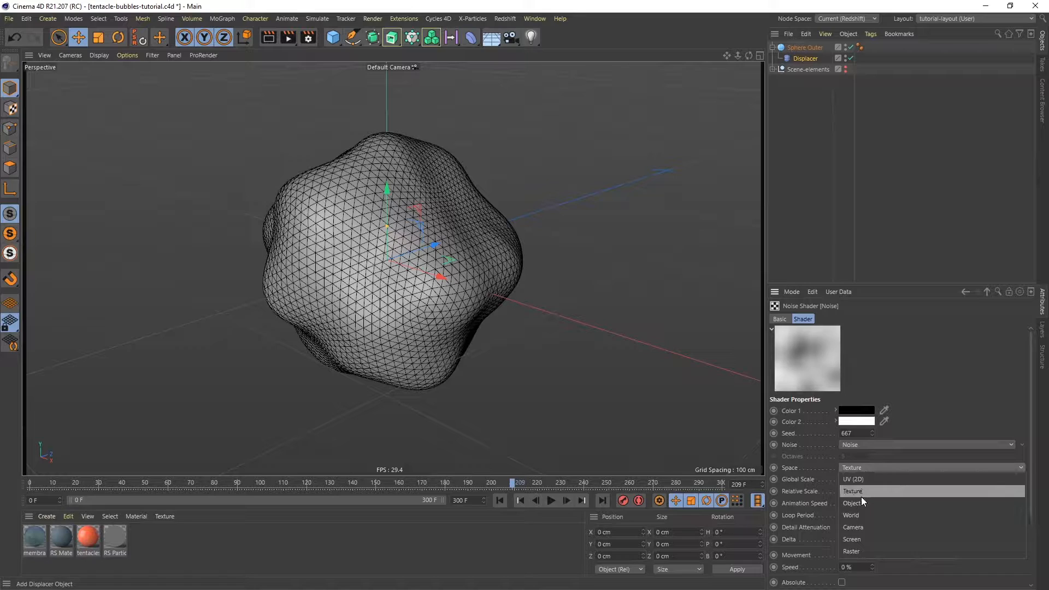
left_click(860, 513)
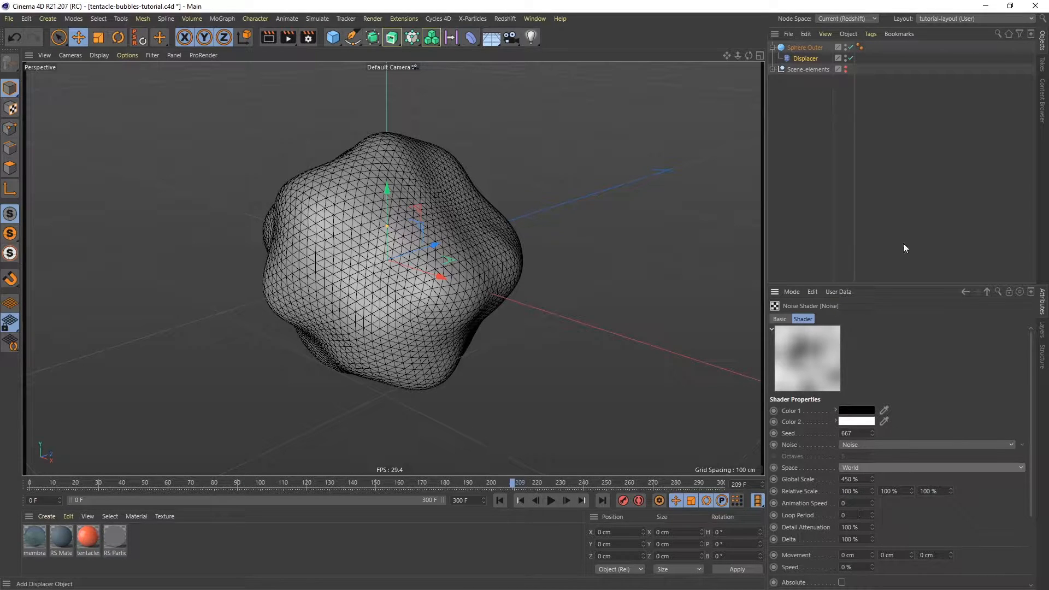
Test the world-space noise on a copy of Sphere Outer moved to about -259 cm on X, and delete the copy.
left_click(802, 49)
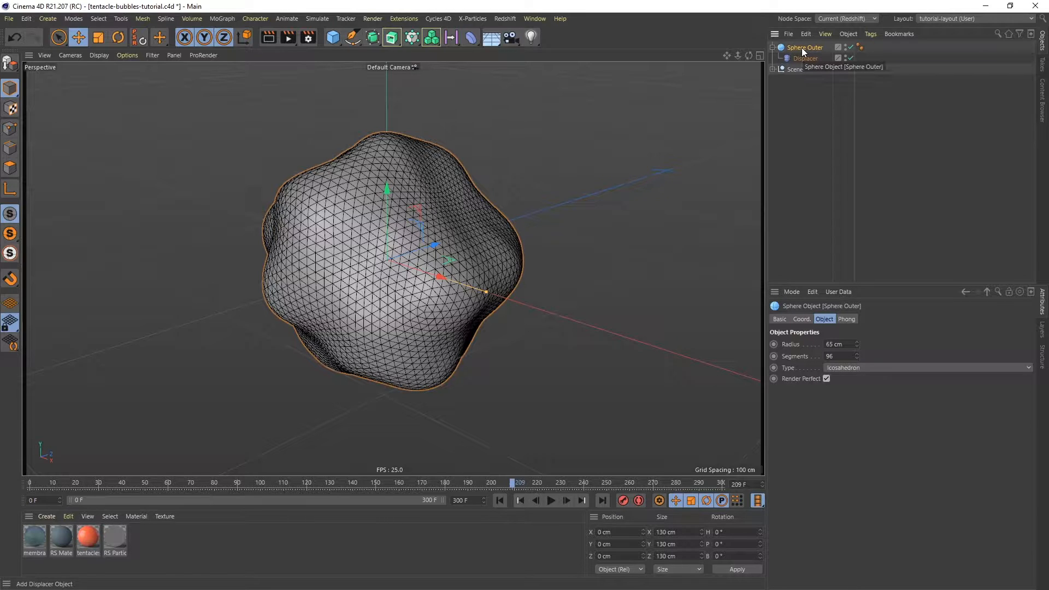
key("ctrl+c")
key("ctrl+v")
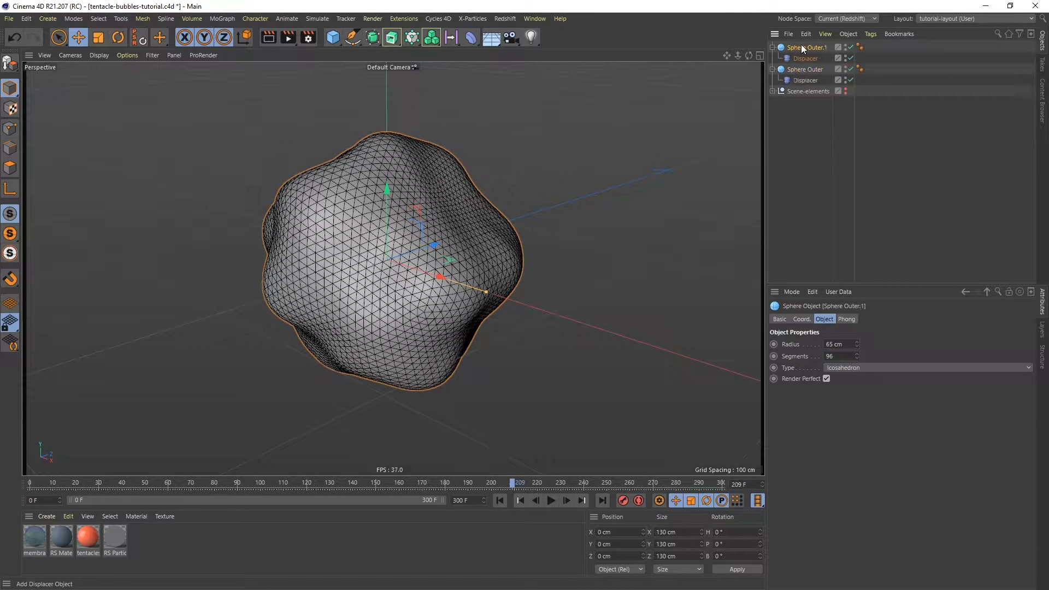
left_click_drag(439, 274, 182, 181)
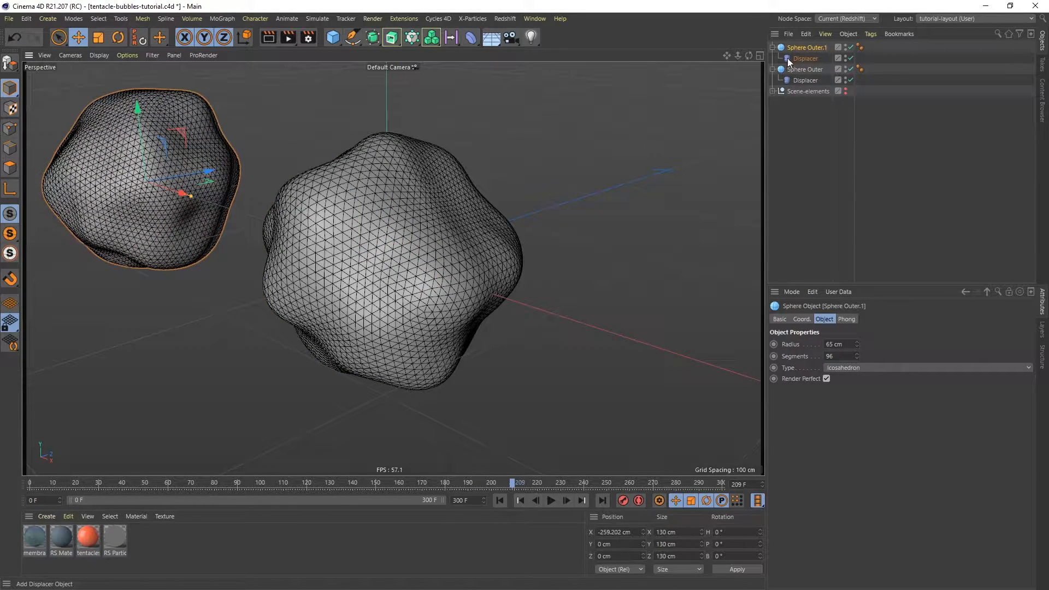
key("Delete")
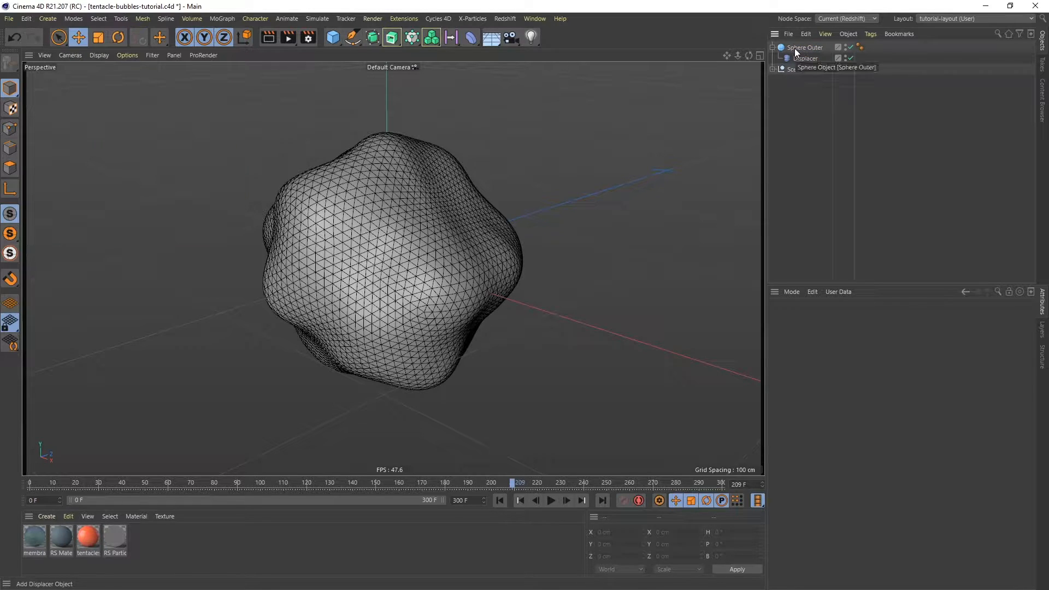
Set the animation speed of the Displacer's noise to 1 and preview the animation.
left_click(801, 57)
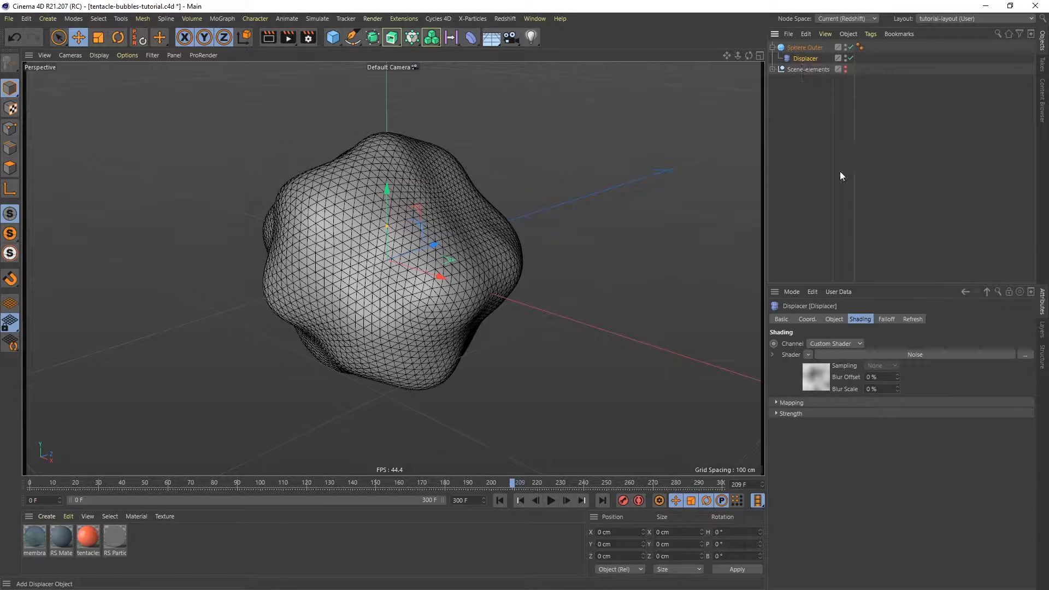
left_click(911, 355)
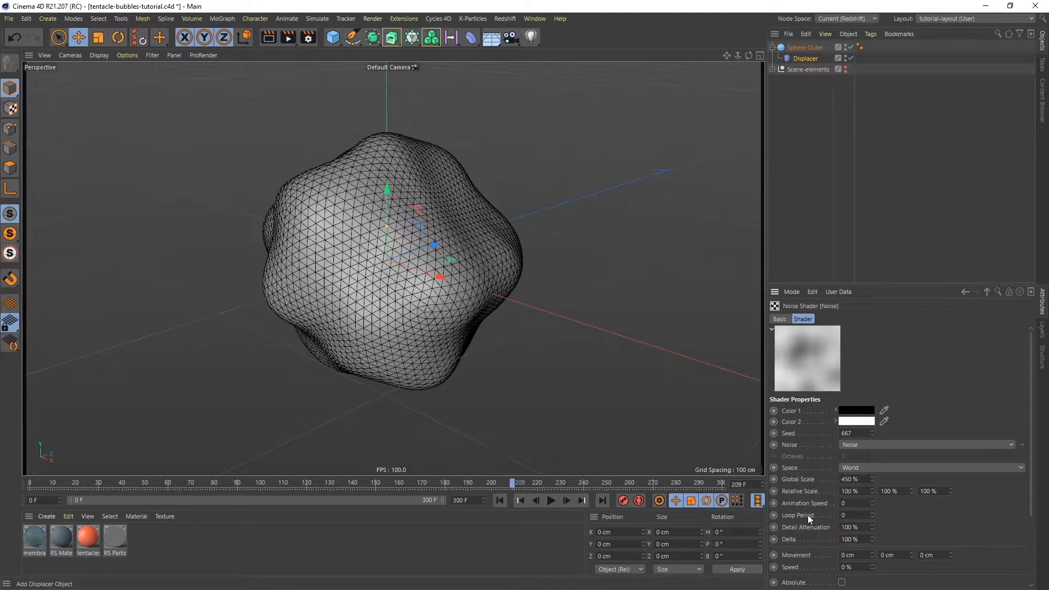
type("1")
key("Return")
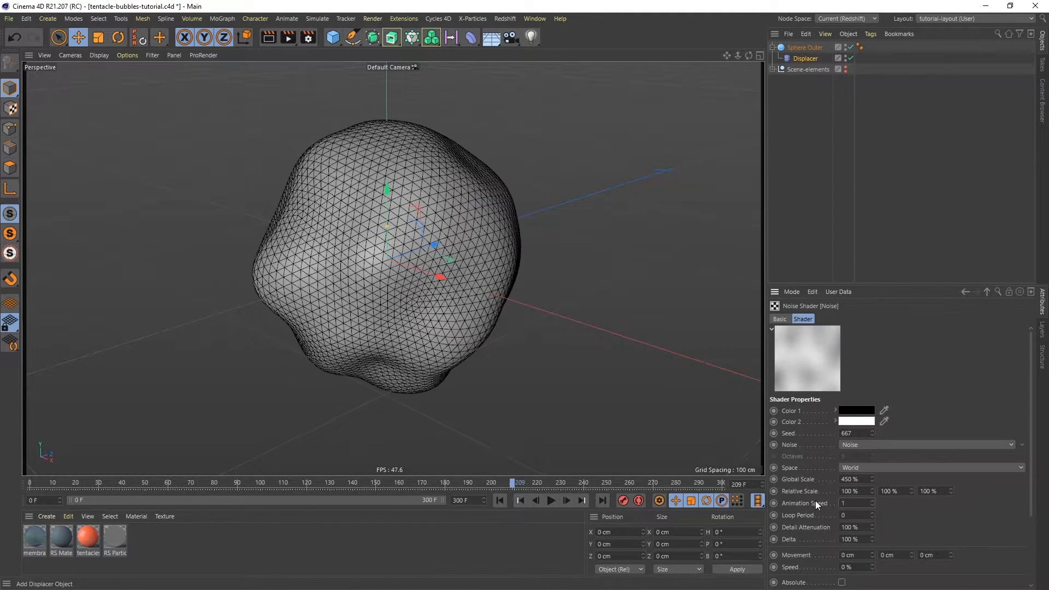
left_click(550, 503)
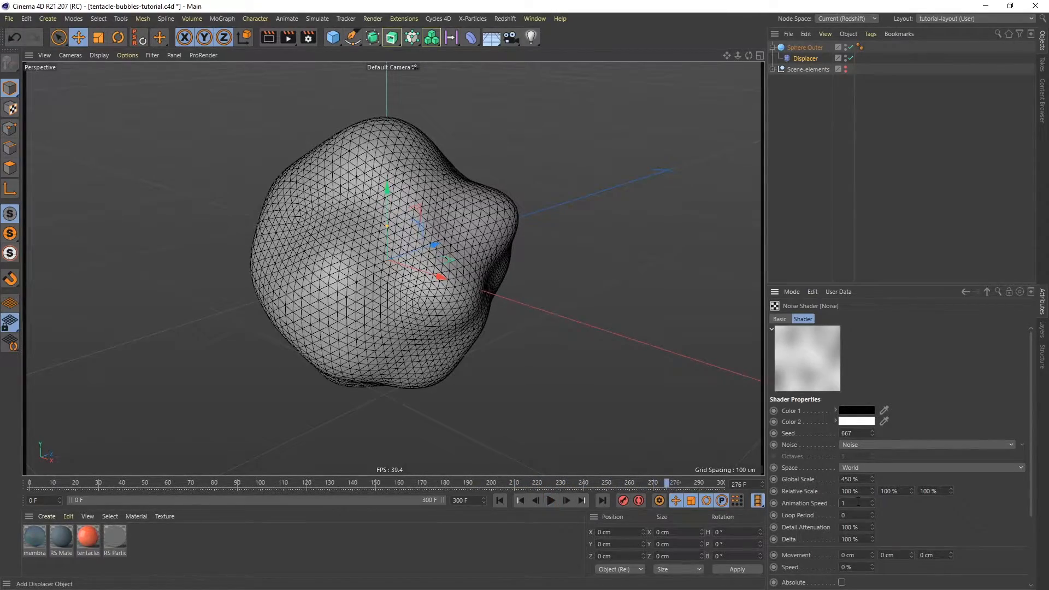
Set the noise's animation speed to 0.3 and preview the animation from the first frame.
type("0.3")
key("Return")
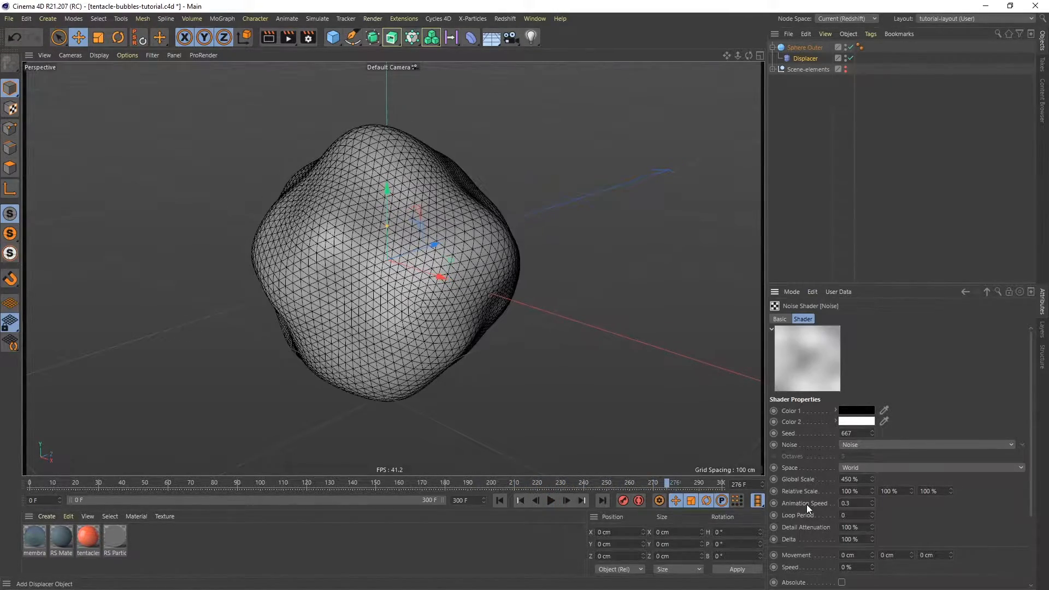
left_click(498, 501)
left_click(550, 500)
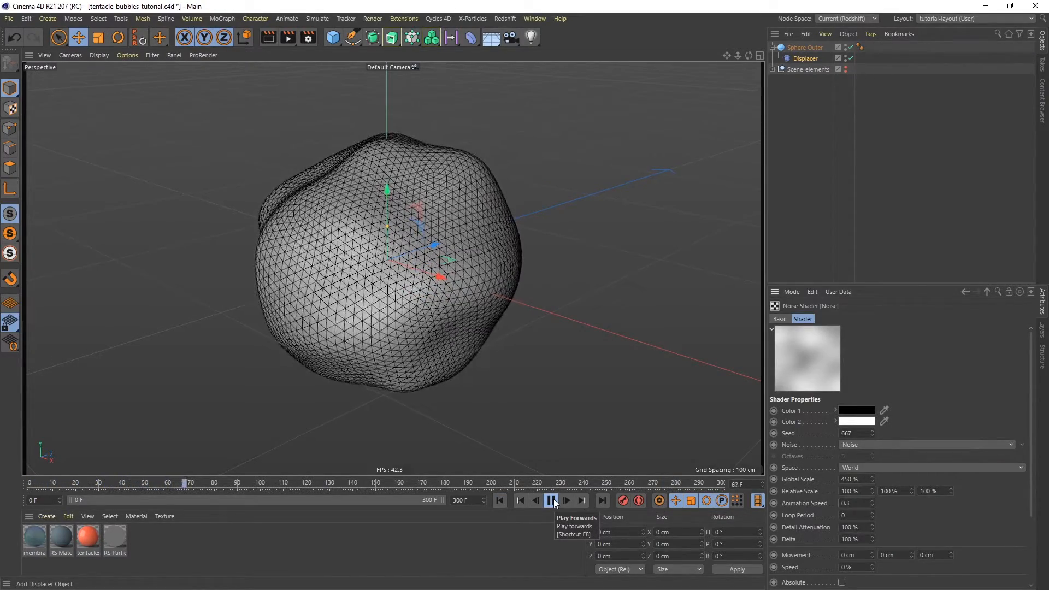
left_click(550, 500)
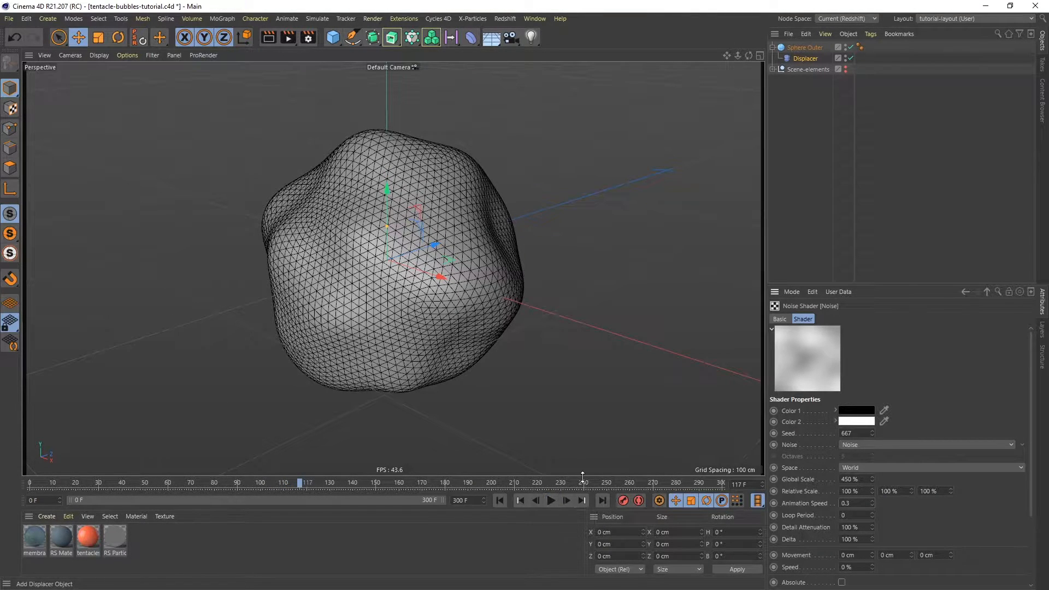
Add a Display tag to Sphere Outer and enable its shading mode override set to Lines.
left_click(804, 50)
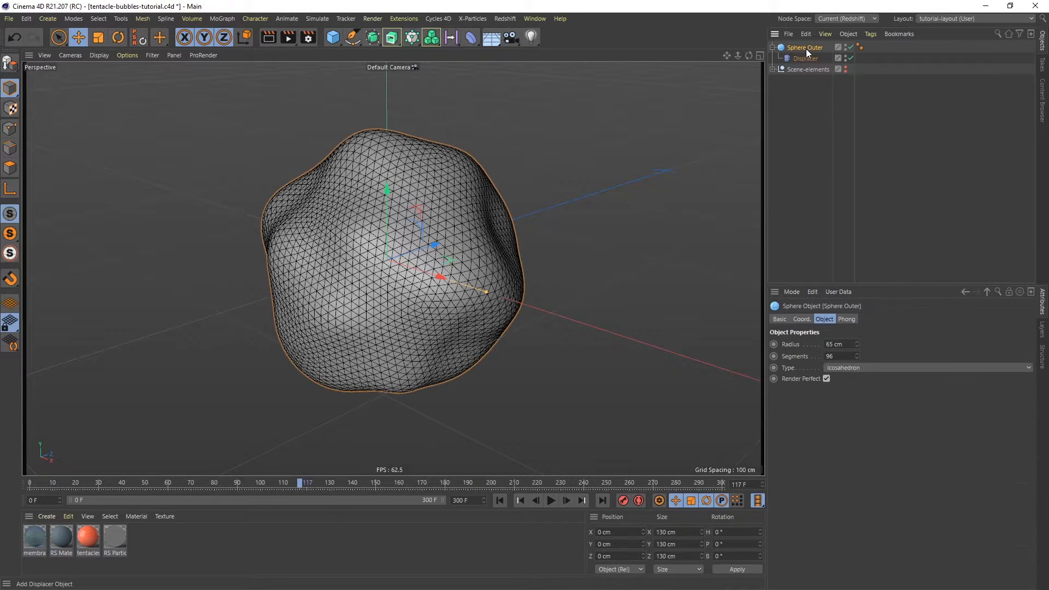
right_click(805, 48)
mouse_move(898, 186)
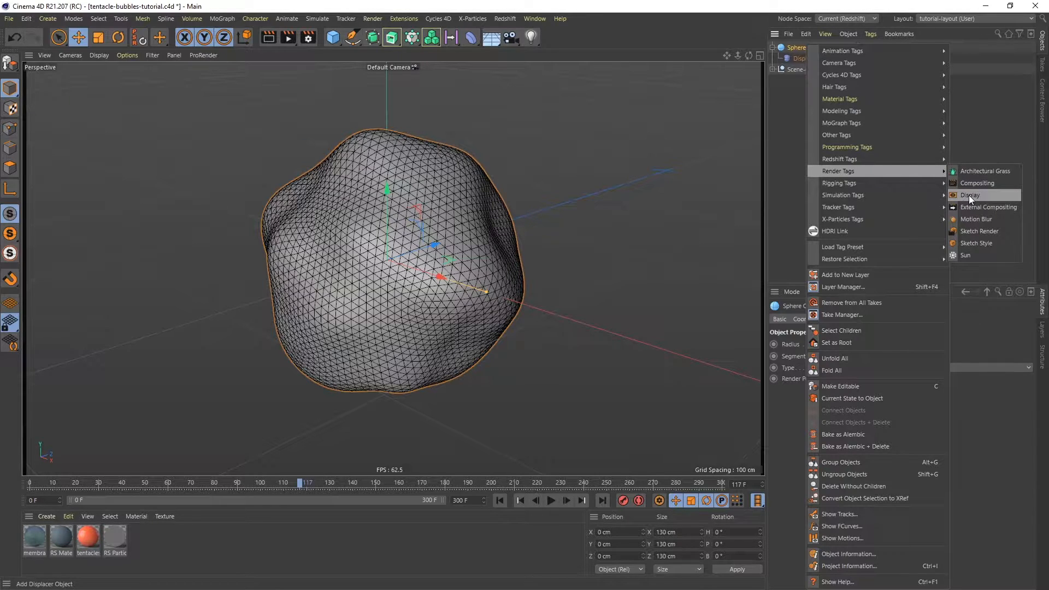
left_click(968, 195)
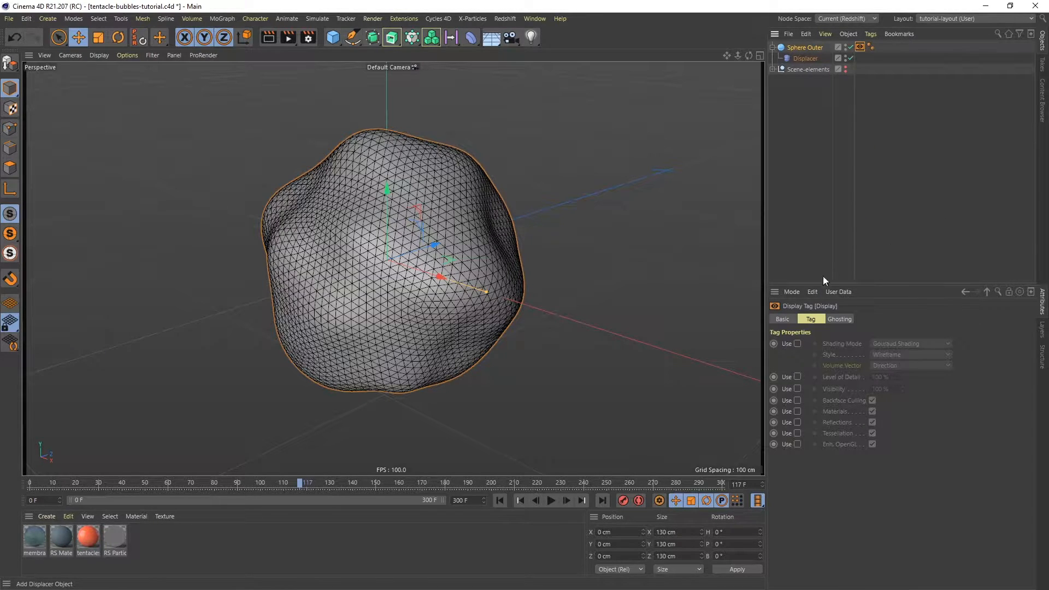
left_click(796, 344)
left_click(929, 342)
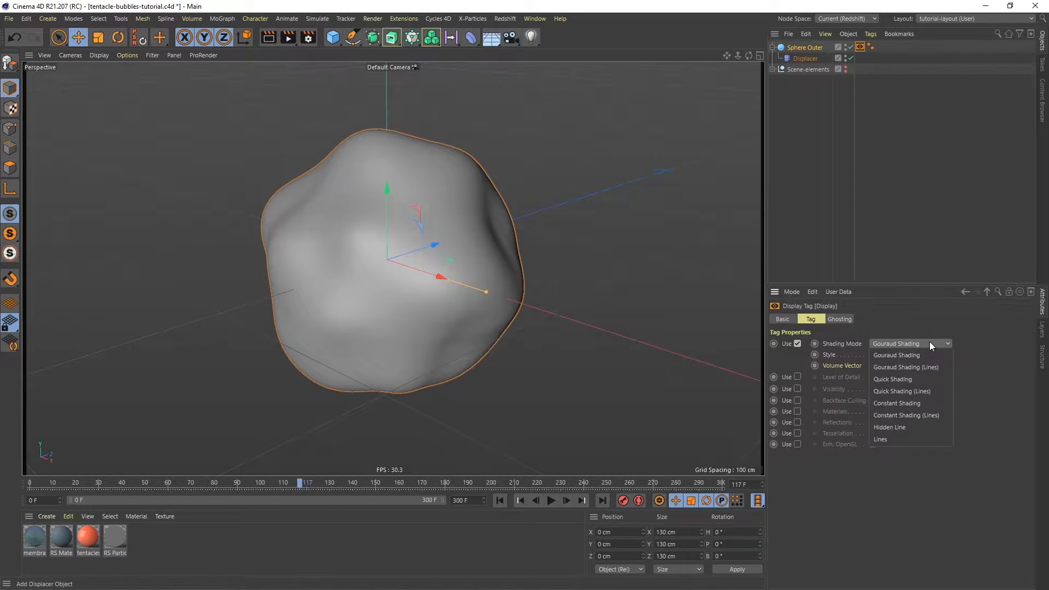
left_click(884, 440)
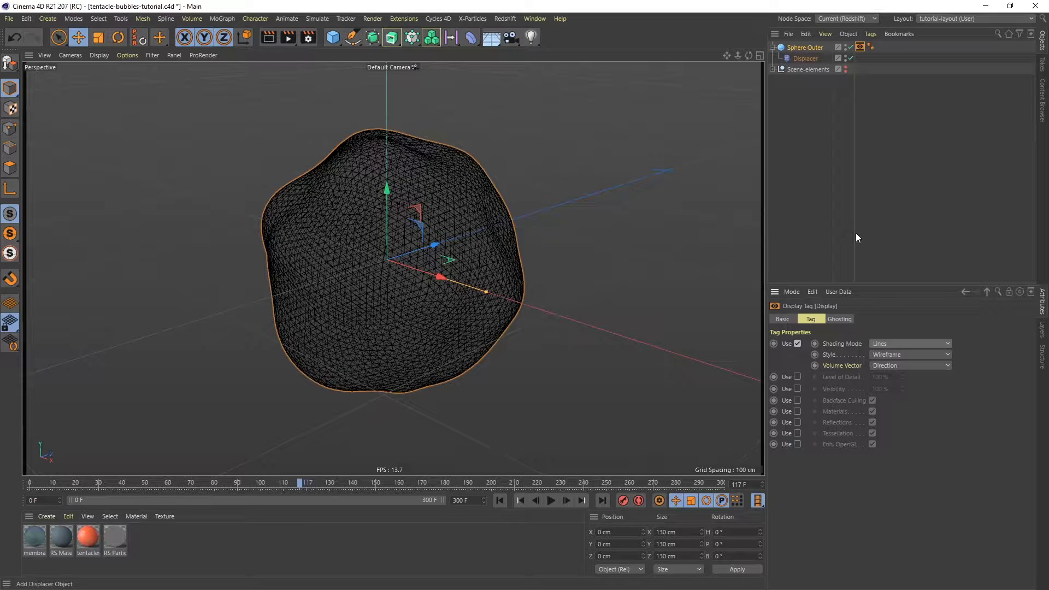
Add a second sphere to the scene.
left_click(332, 37)
left_click(545, 72)
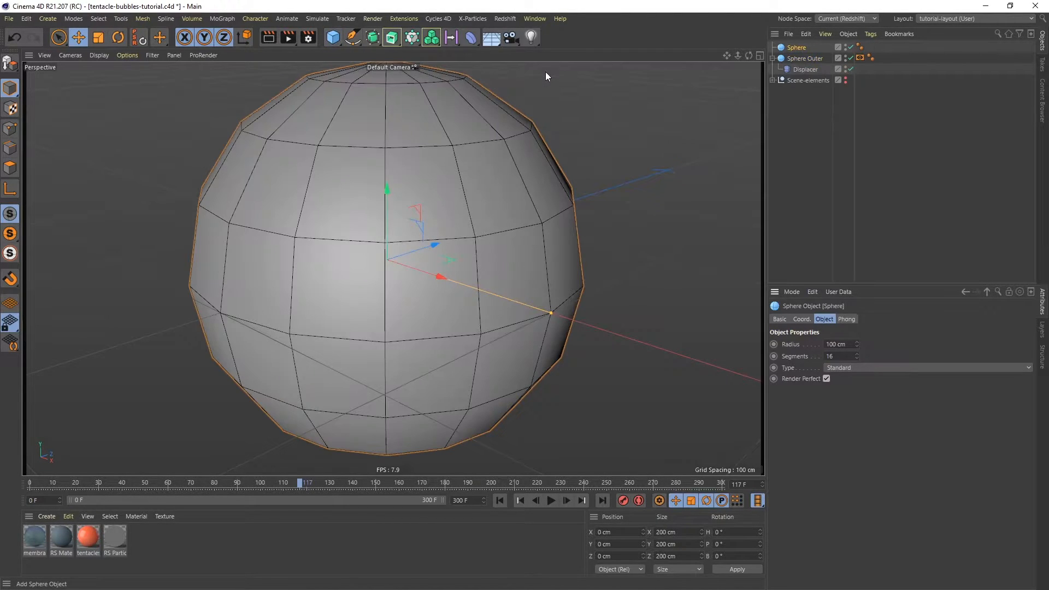
Set the new sphere's radius to 1 cm.
left_click_drag(850, 344, 826, 344)
type("1")
key("Return")
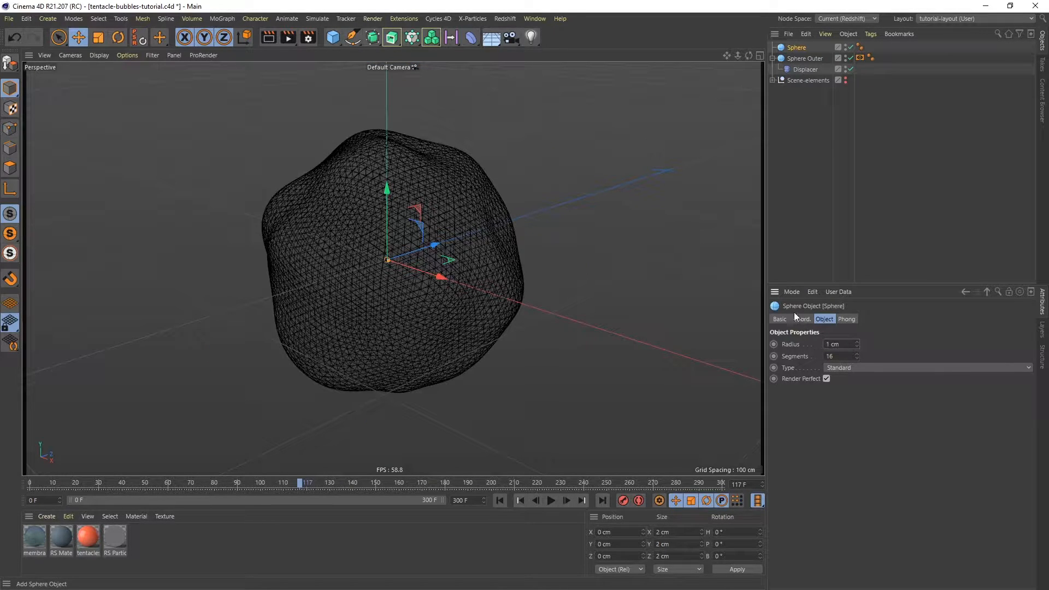
Make Sphere Outer a child of the new small sphere and rename the parent to Sphere Inner.
left_click(803, 58)
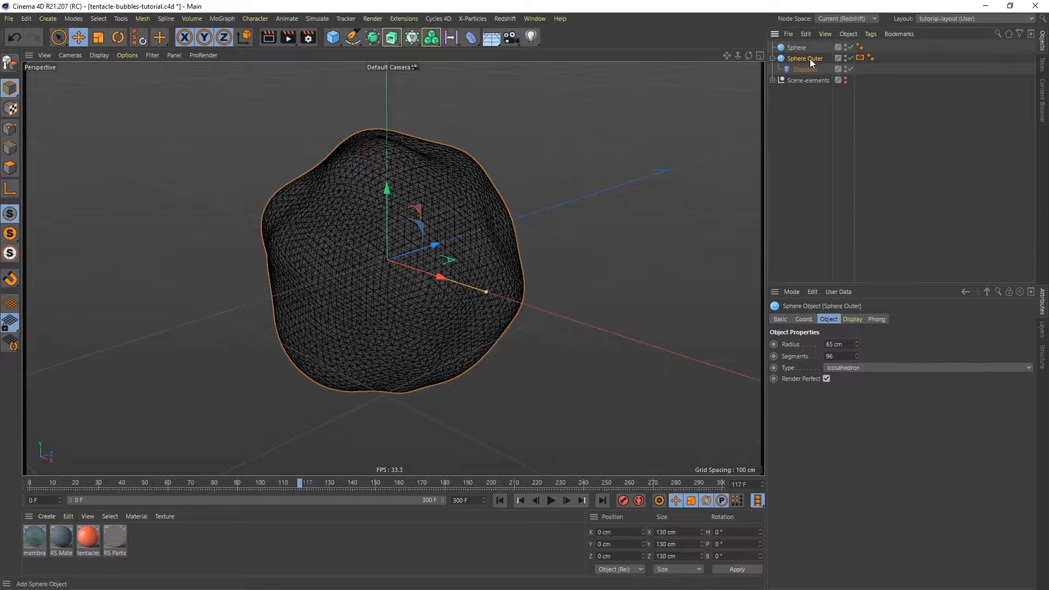
left_click_drag(798, 47, 799, 47)
double_click(807, 48)
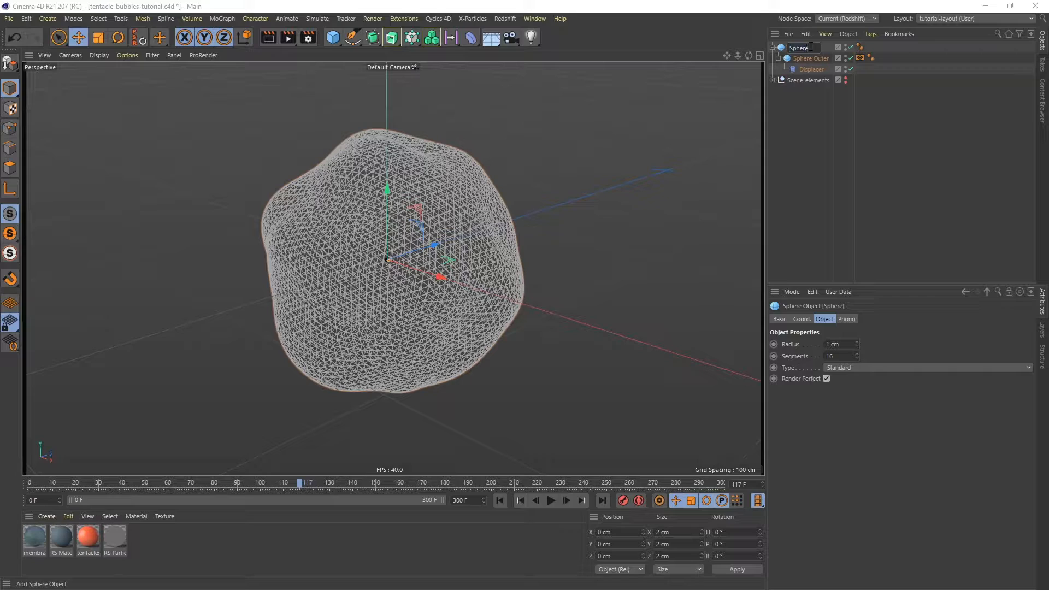
type("Inner")
key("Return")
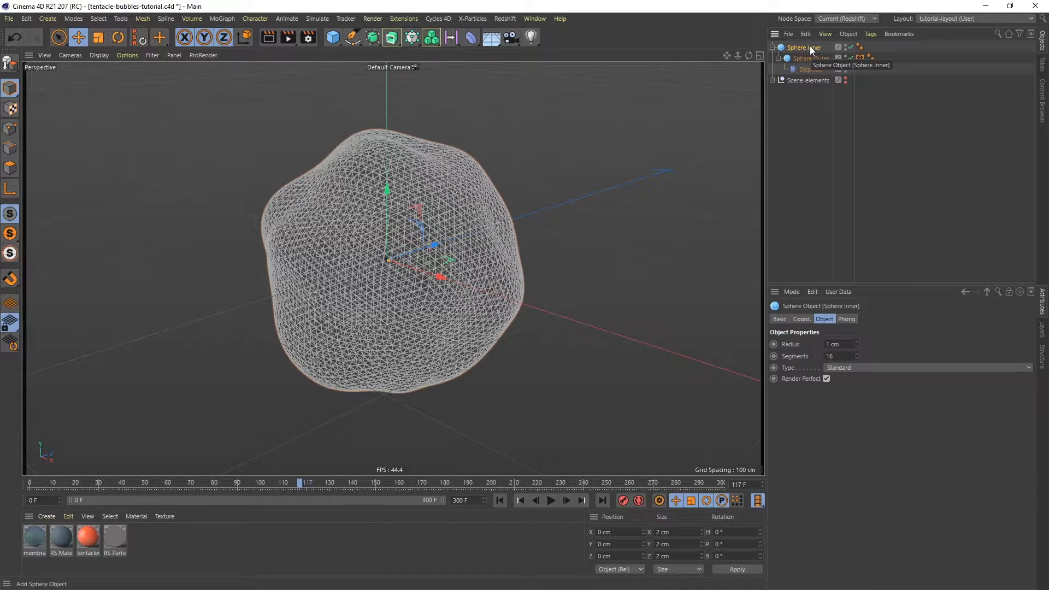
Hide Sphere Inner in the viewport and render while forcing its child Sphere Outer to stay visible.
left_click(844, 45)
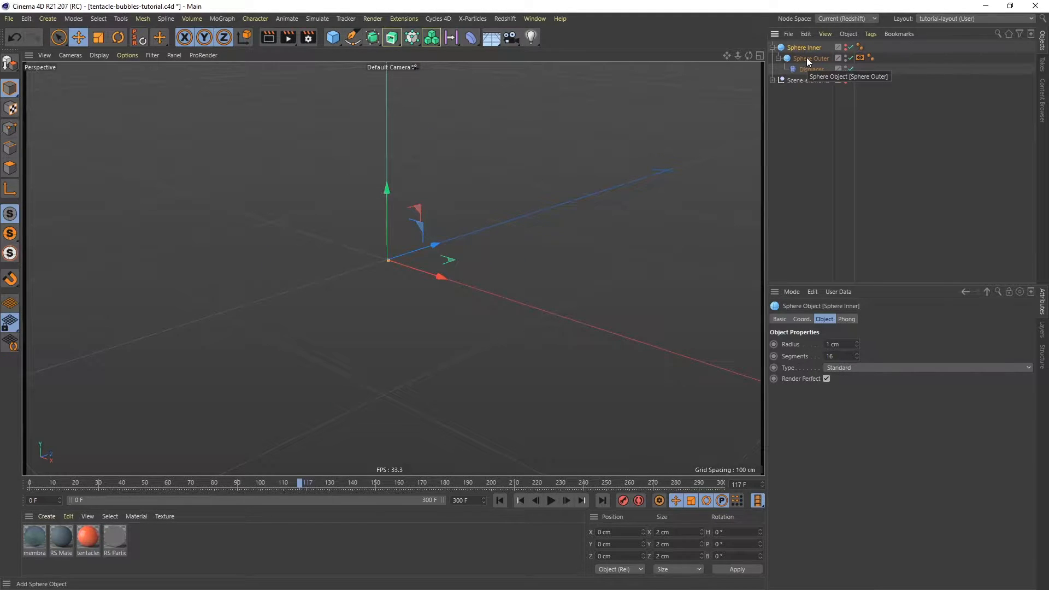
left_click(846, 56)
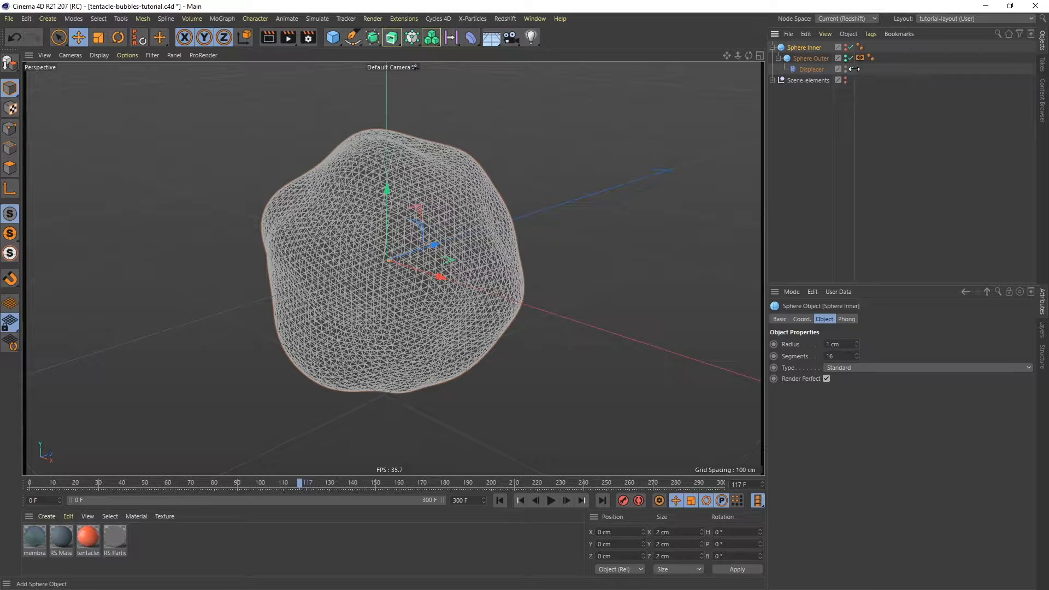
Add a Vibrate tag to Sphere Inner with position and rotation enabled.
right_click(804, 48)
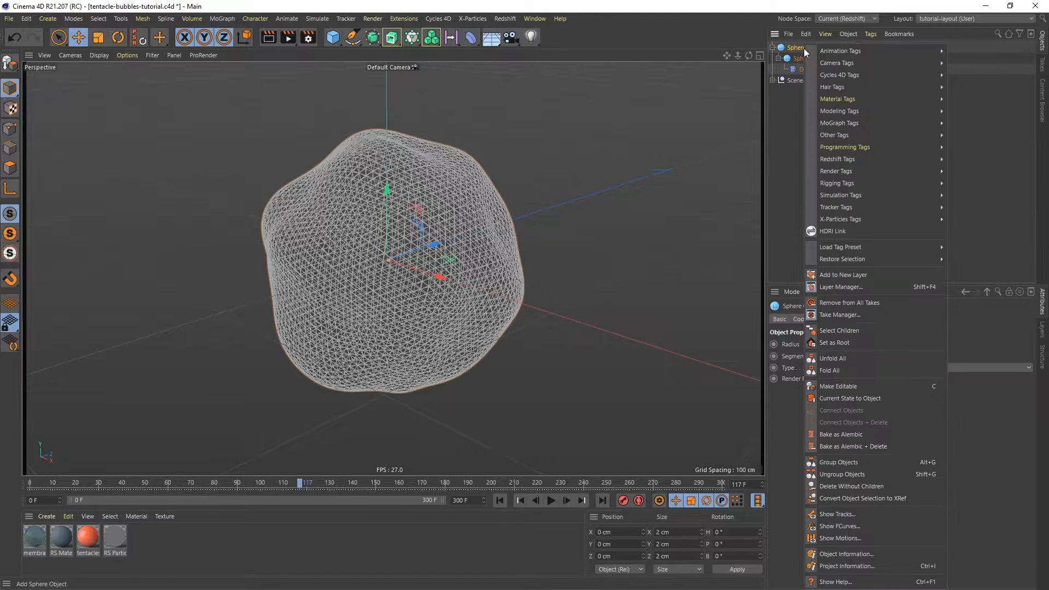
mouse_move(858, 62)
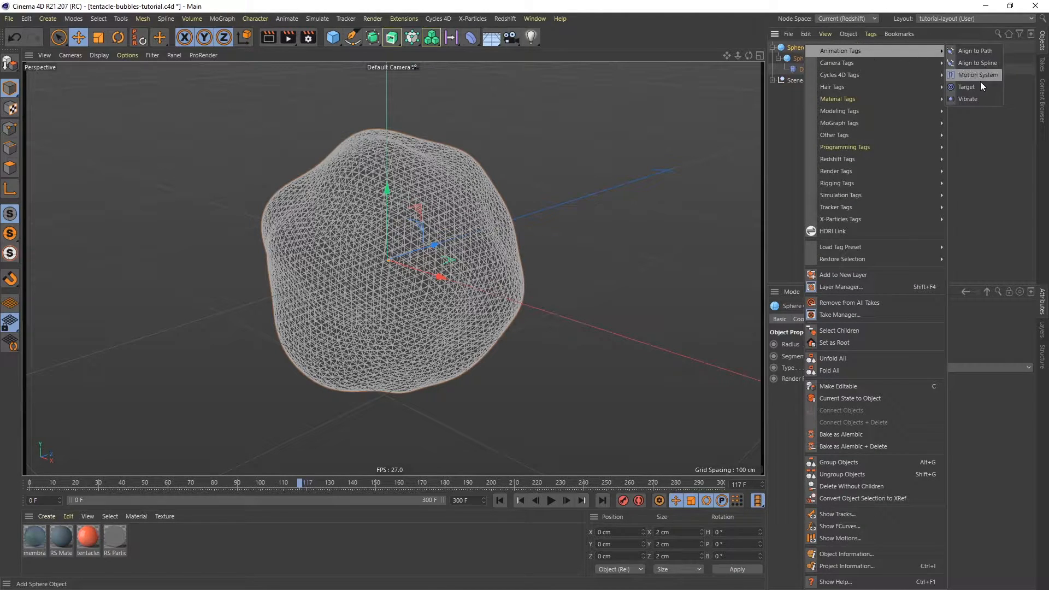
left_click(967, 99)
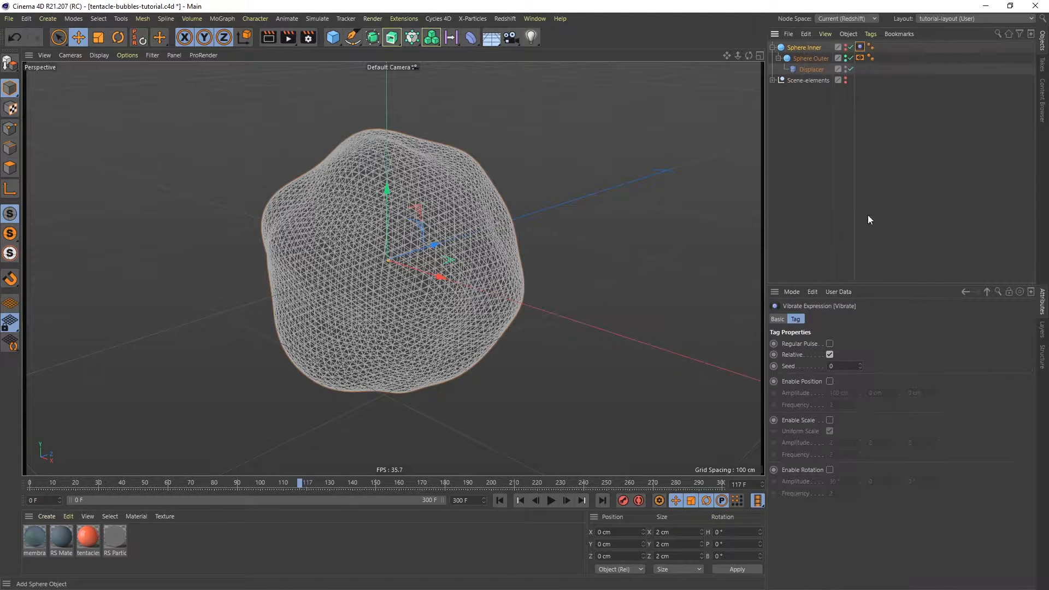
left_click(829, 381)
left_click(829, 469)
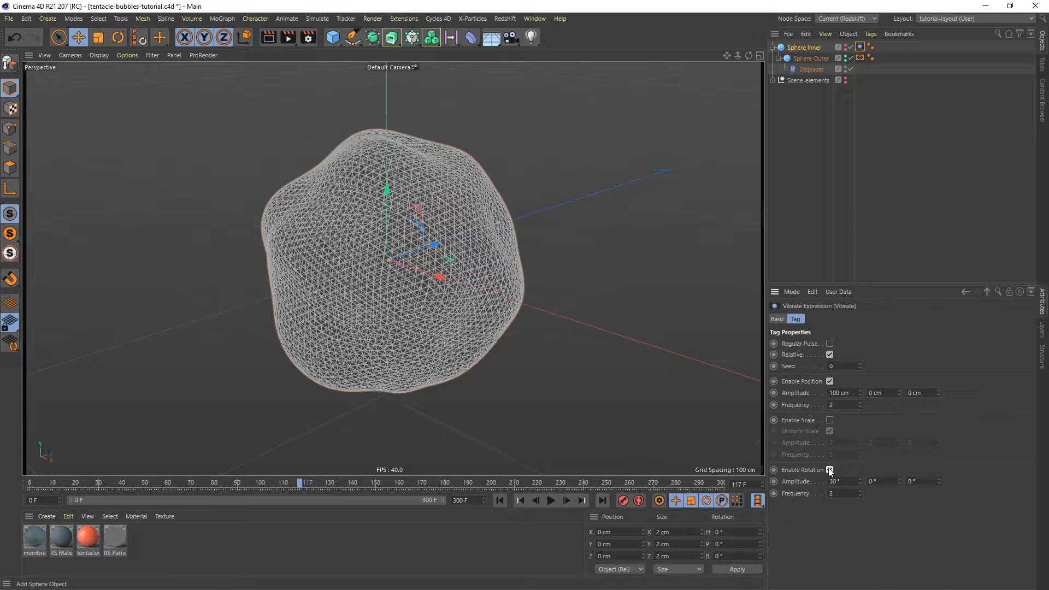
Set the Vibrate tag's position amplitude to 75 cm on all three axes with a frequency of 0.1.
left_click_drag(850, 393, 781, 385)
type("75")
key("Tab")
type("75")
key("Tab")
type("75")
key("Return")
left_click_drag(846, 406, 805, 407)
type("0.1")
Set the Vibrate tag's rotation amplitude to 90° on all three axes with a frequency of 0.1.
left_click_drag(844, 481, 809, 484)
type("90")
key("Tab")
type("90")
key("Tab")
type("90")
key("Return")
Preview the vibrating sphere from the first frame, and return the timeline to the start.
left_click(501, 501)
left_click(551, 501)
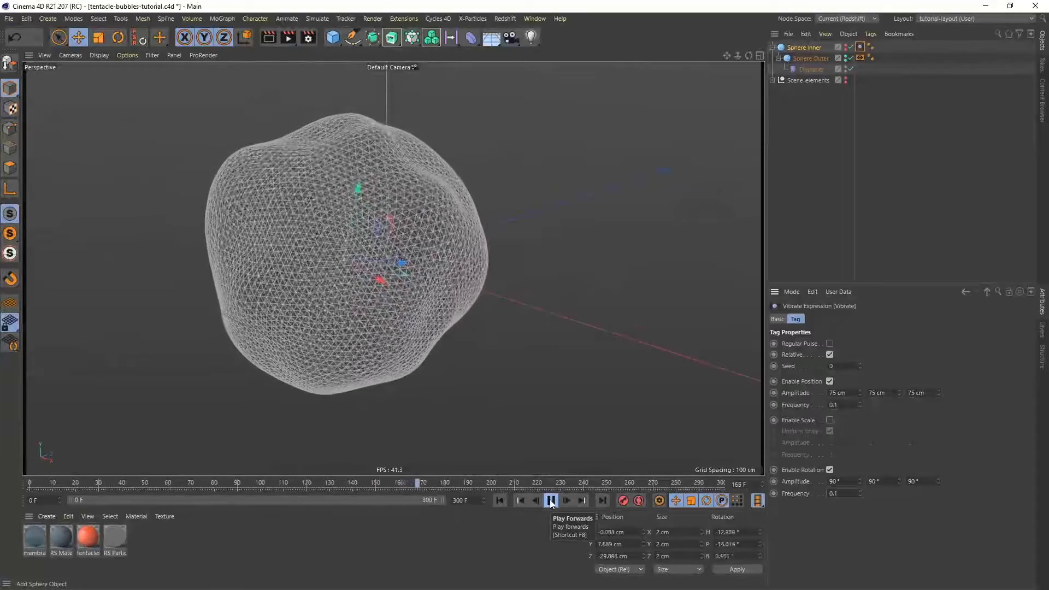
left_click(550, 501)
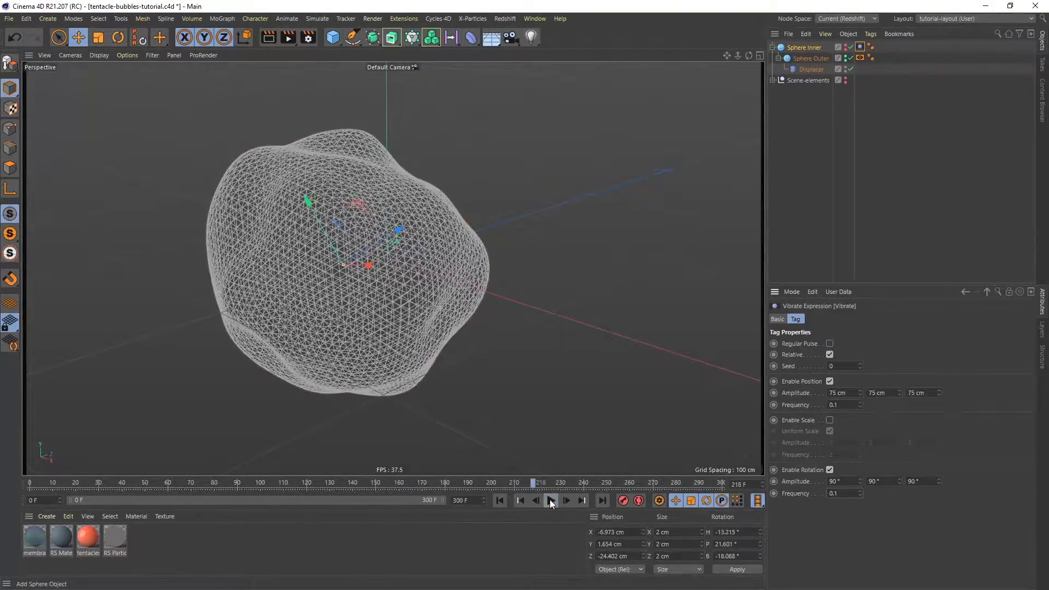
left_click(498, 500)
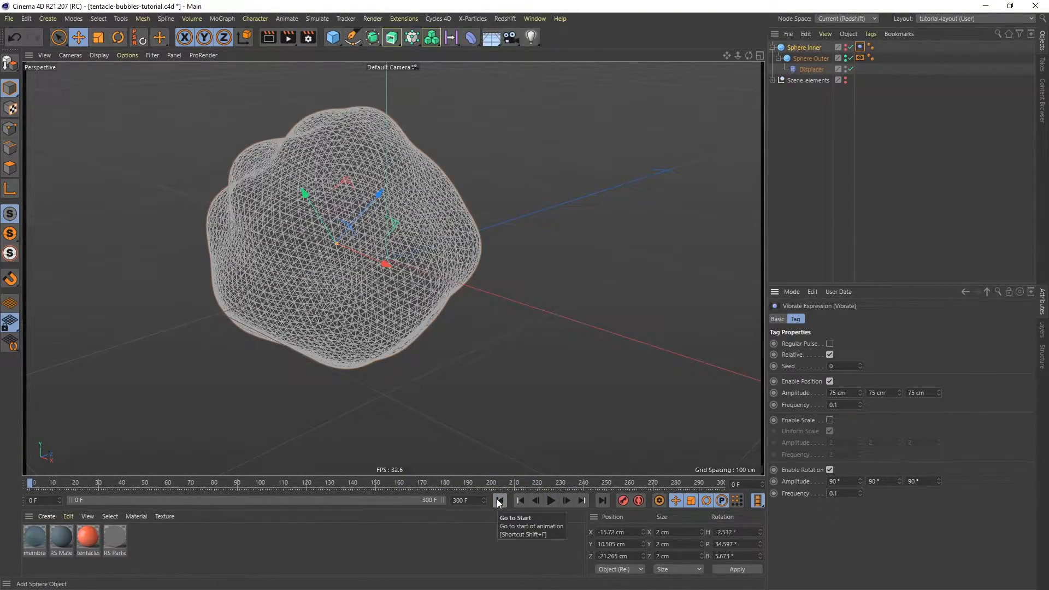
Add an X-Particles xpSystem to the scene and move the Sphere Inner hierarchy above it.
left_click(472, 19)
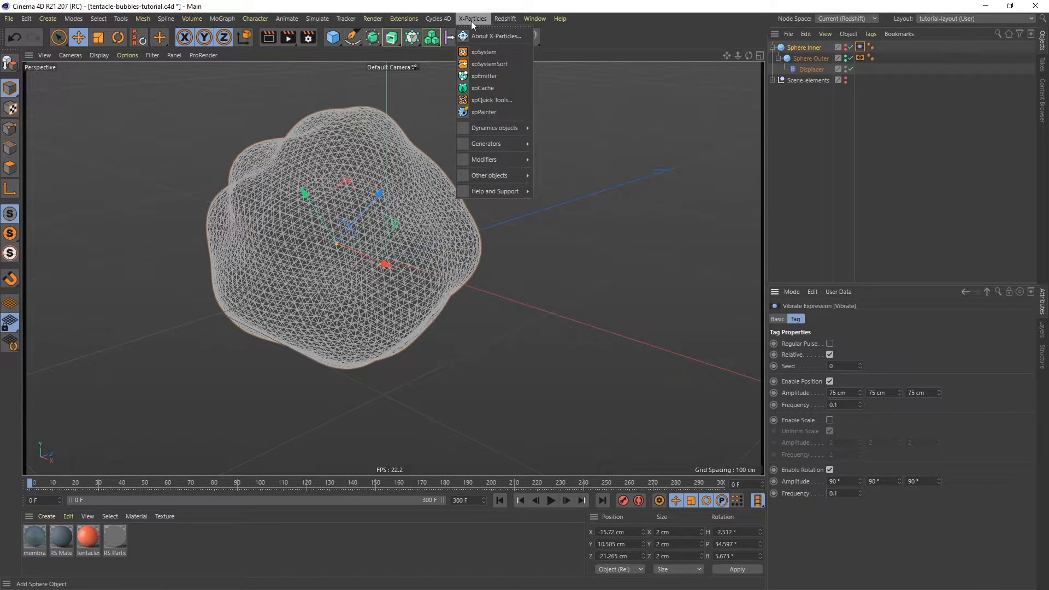
left_click(488, 51)
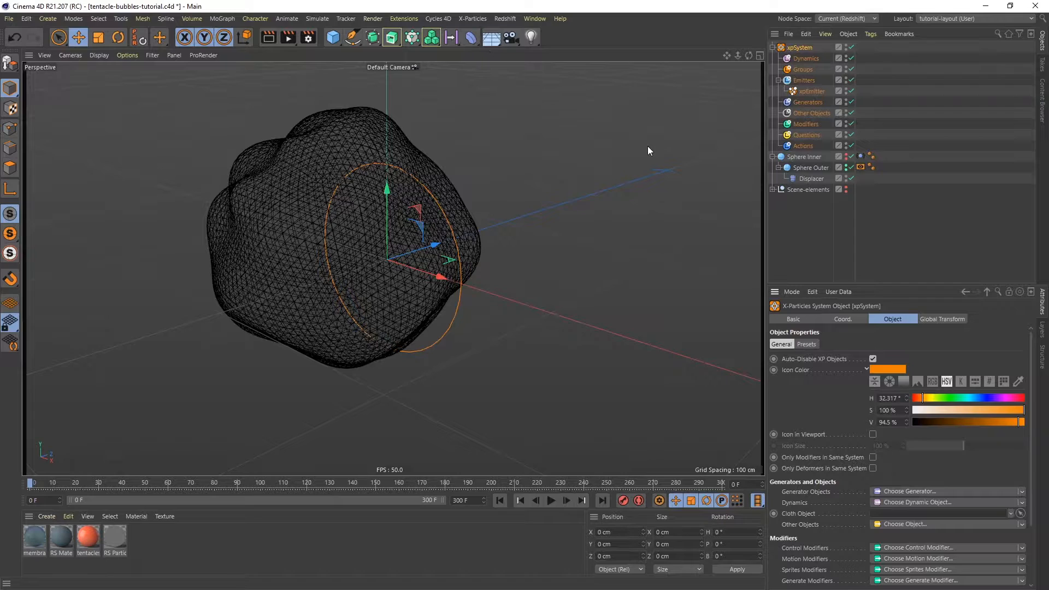
left_click(798, 157)
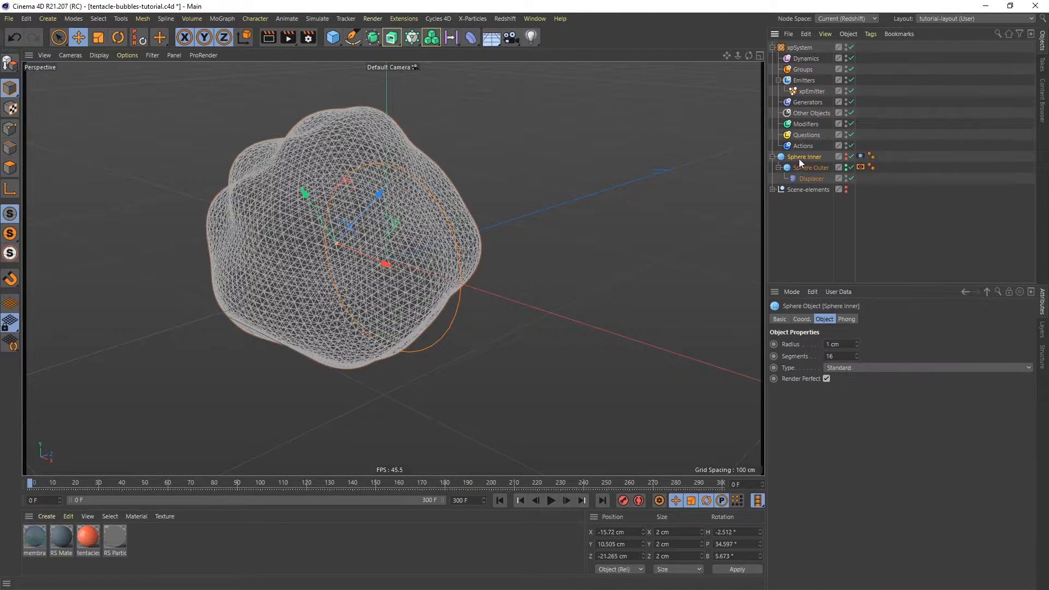
left_click_drag(798, 156, 799, 43)
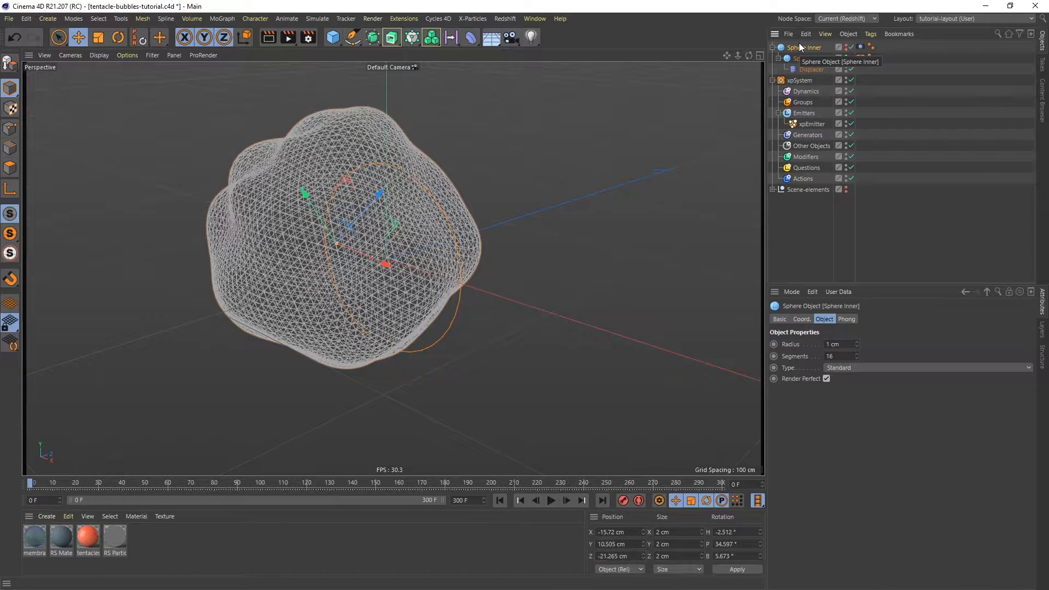
Rename the particle emitter to xpEmitter outer.
left_click(811, 123)
double_click(811, 122)
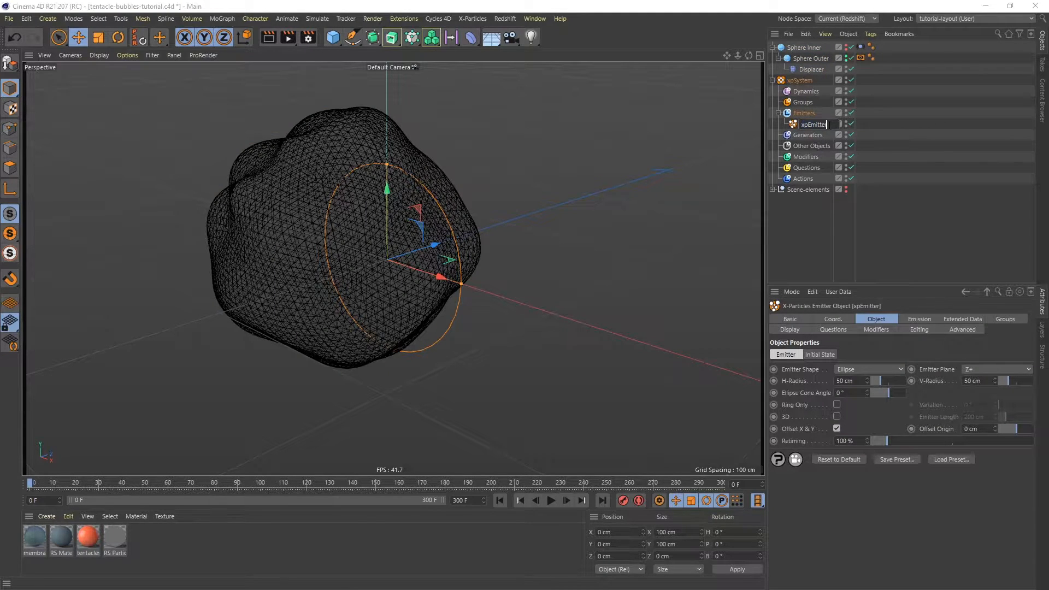
type("outer")
key("Return")
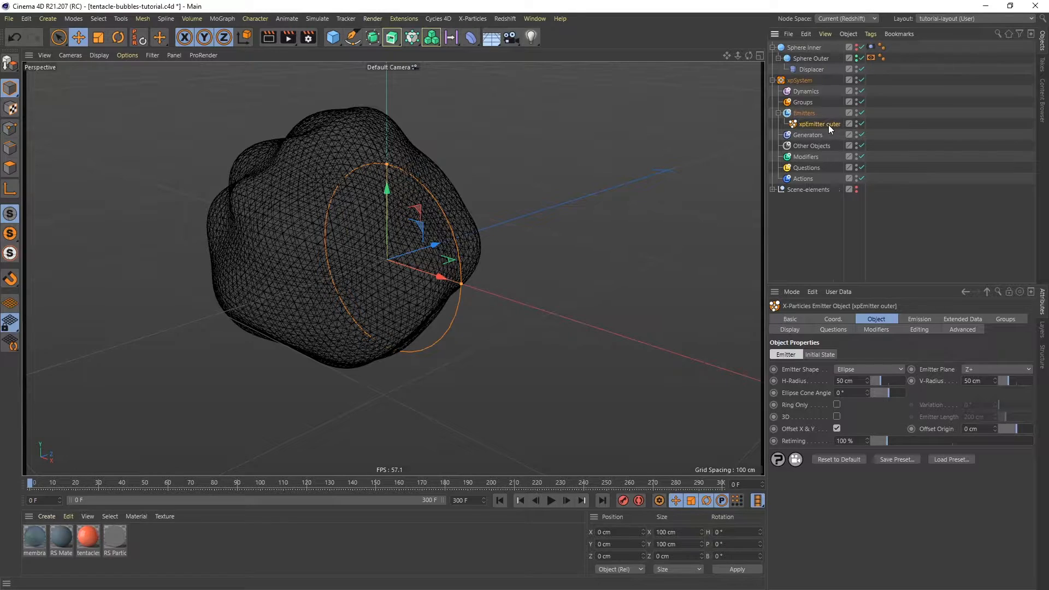
Set the emitter shape to Object with Sphere Outer as the source, keeping emission from Polygon Centre.
left_click(880, 317)
left_click(884, 369)
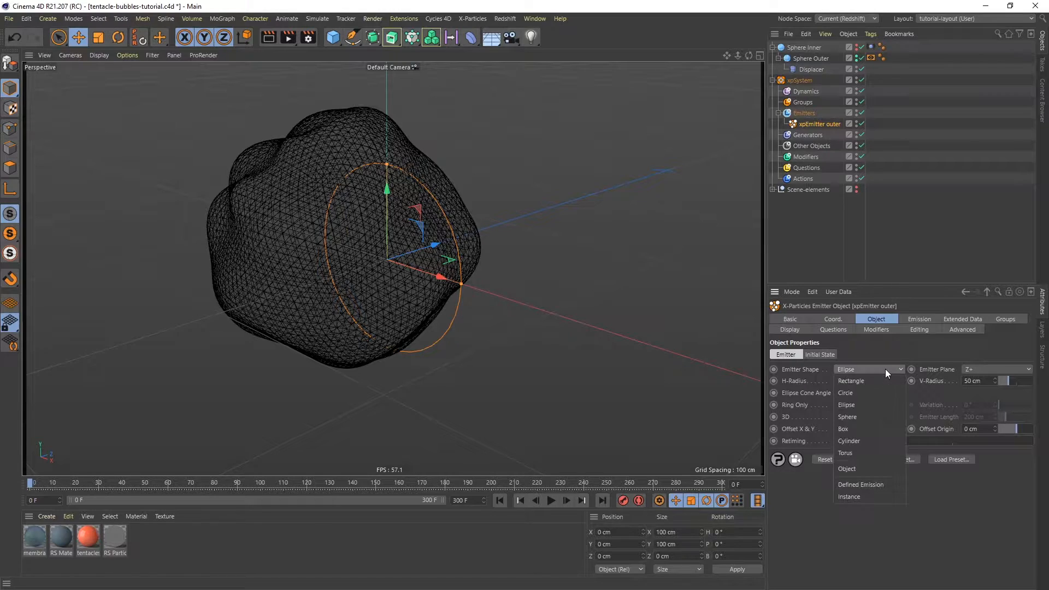
left_click(860, 469)
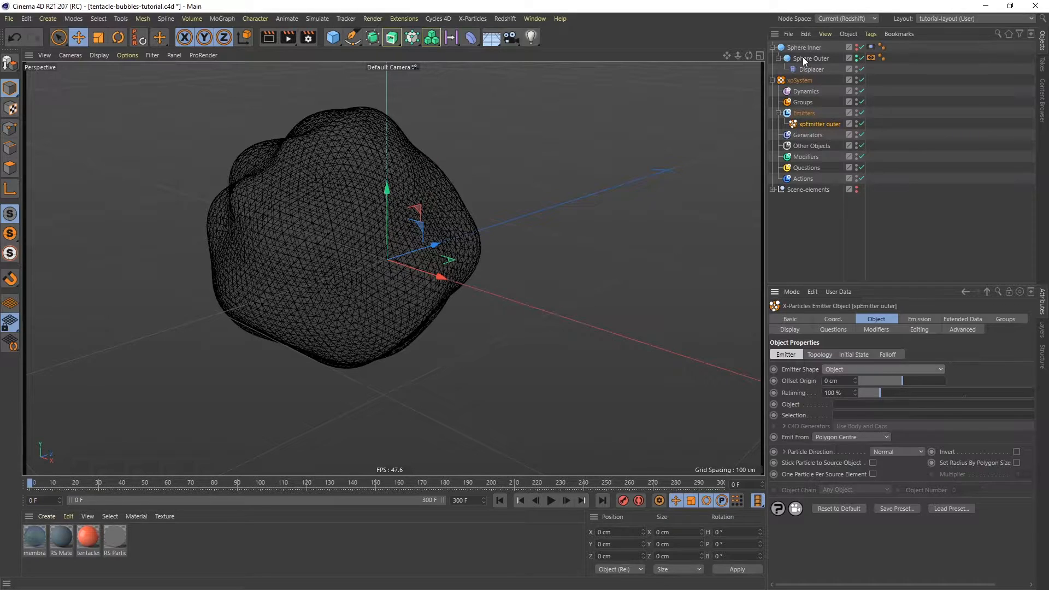
left_click_drag(802, 57, 850, 405)
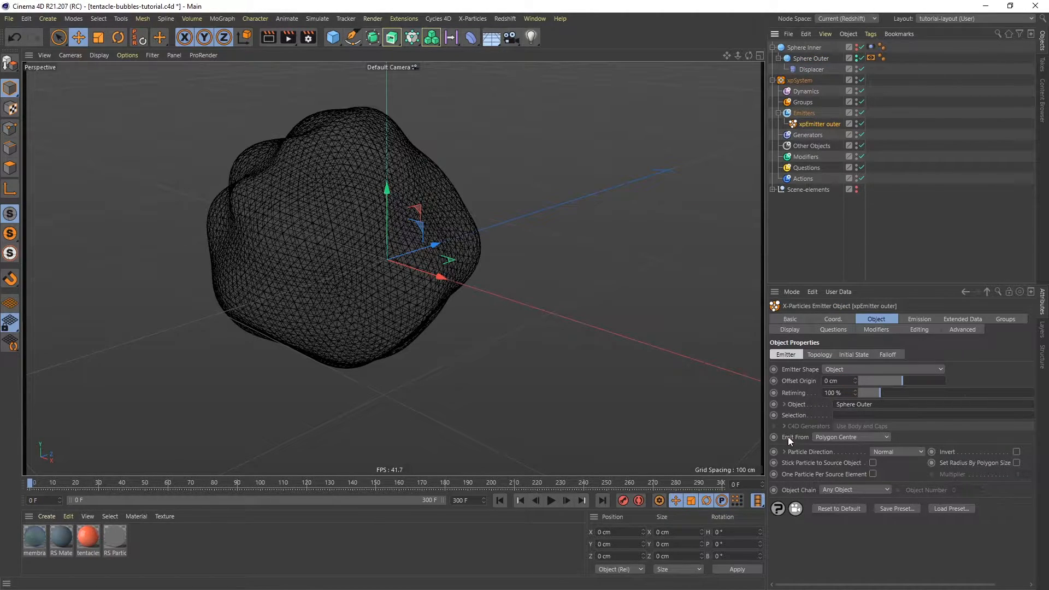
left_click(868, 437)
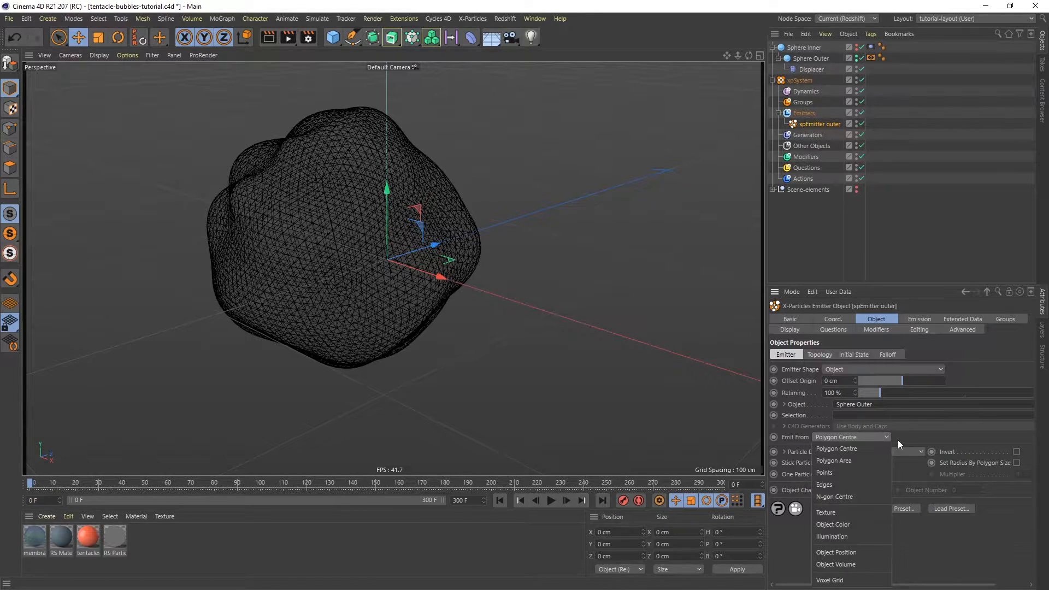
left_click(922, 437)
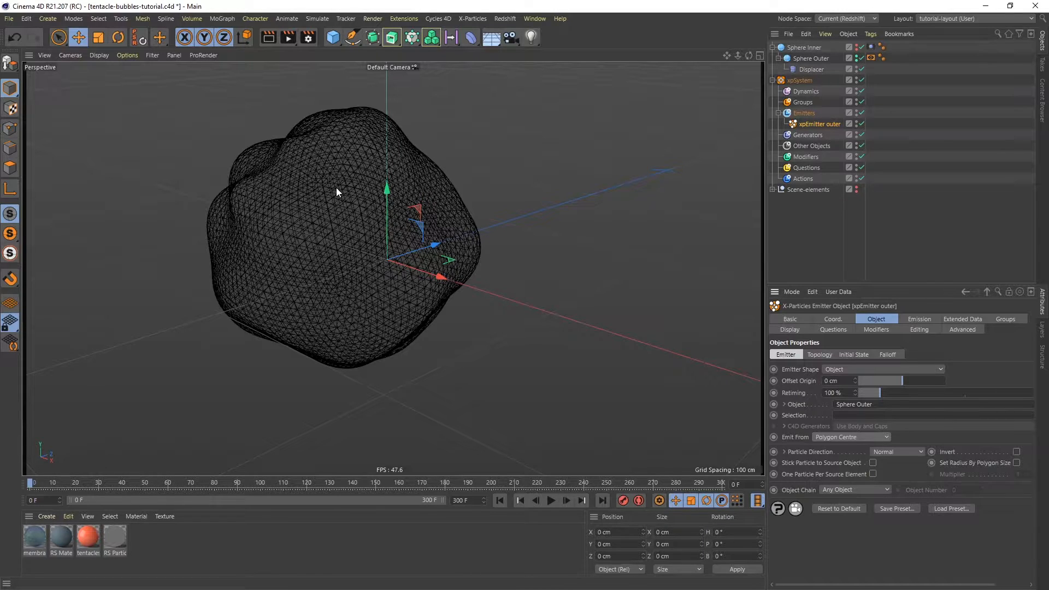
Set xpEmitter outer's emission mode to Shot with a shot count of 200.
left_click(923, 322)
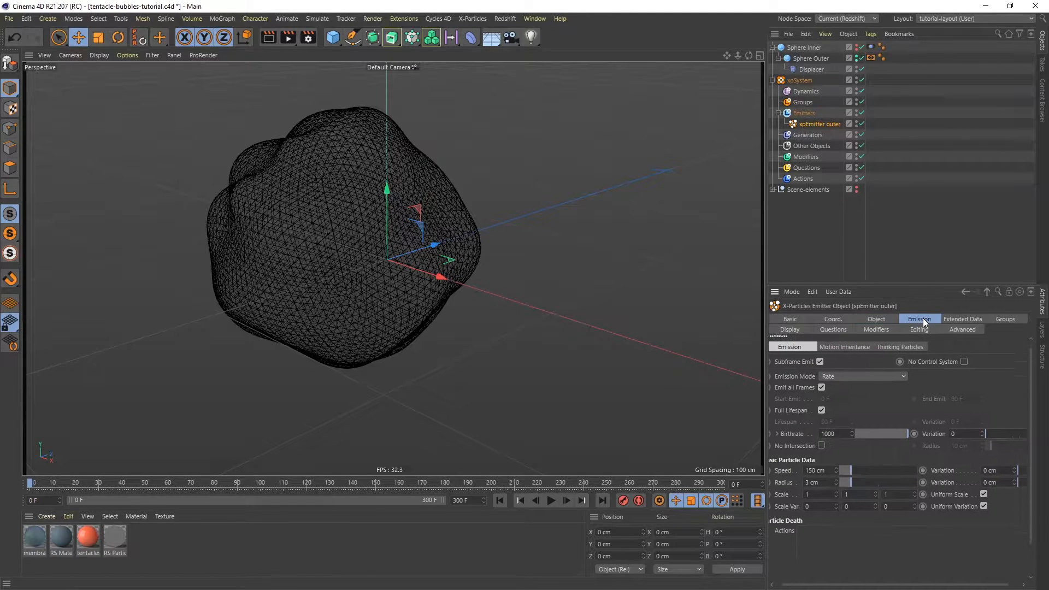
left_click(873, 376)
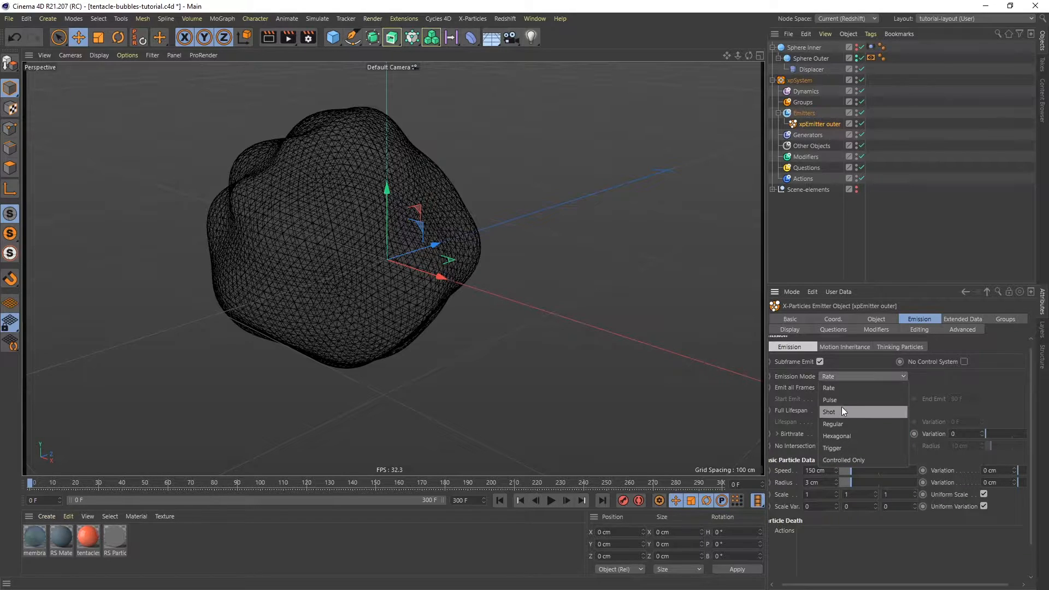
left_click(820, 412)
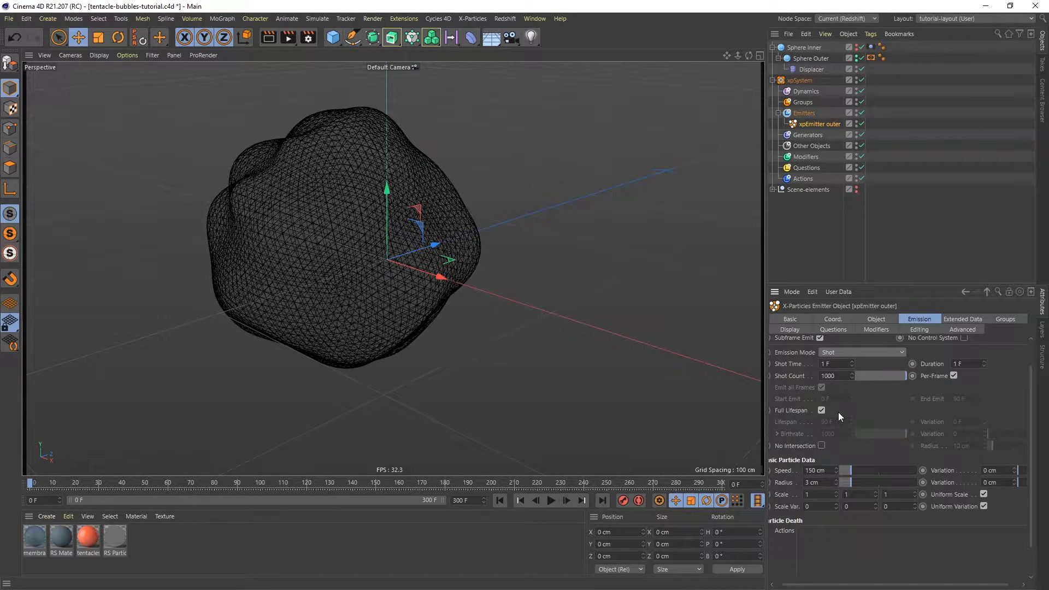
double_click(830, 376)
type("200")
key("Return")
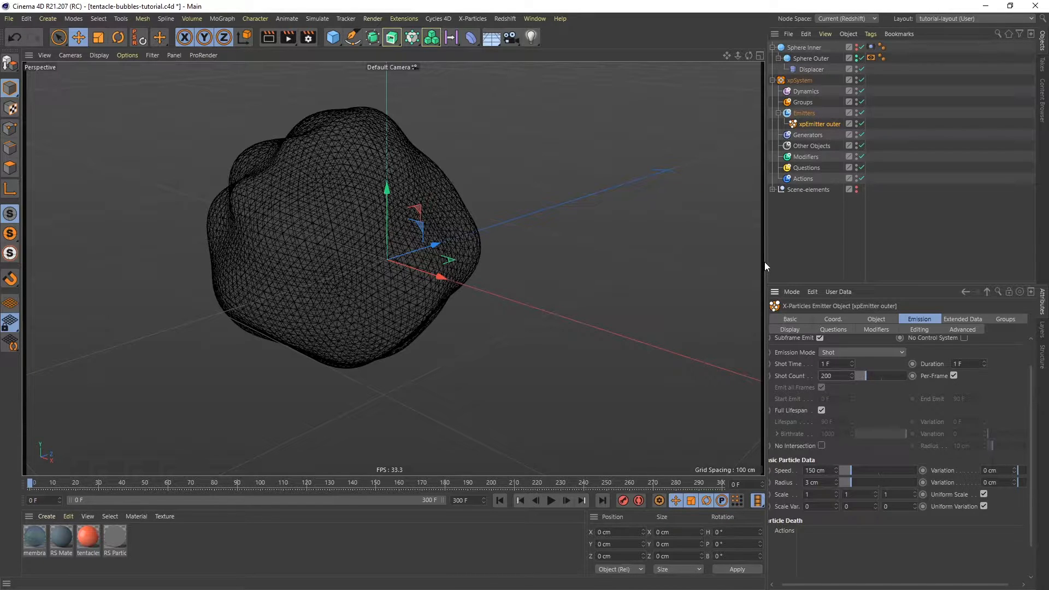
Set the emitter's particle speed to 0 cm and radius variation to 2 cm, and preview the animation.
left_click_drag(765, 261, 728, 263)
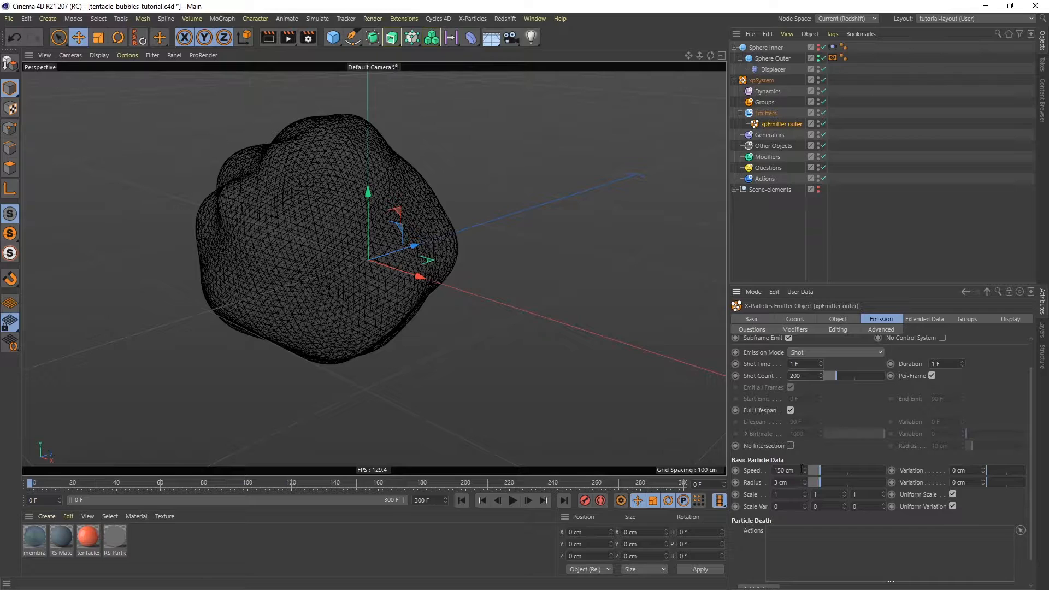
type("0")
key("Return")
left_click_drag(967, 482, 926, 483)
type("2")
key("Return")
left_click(513, 501)
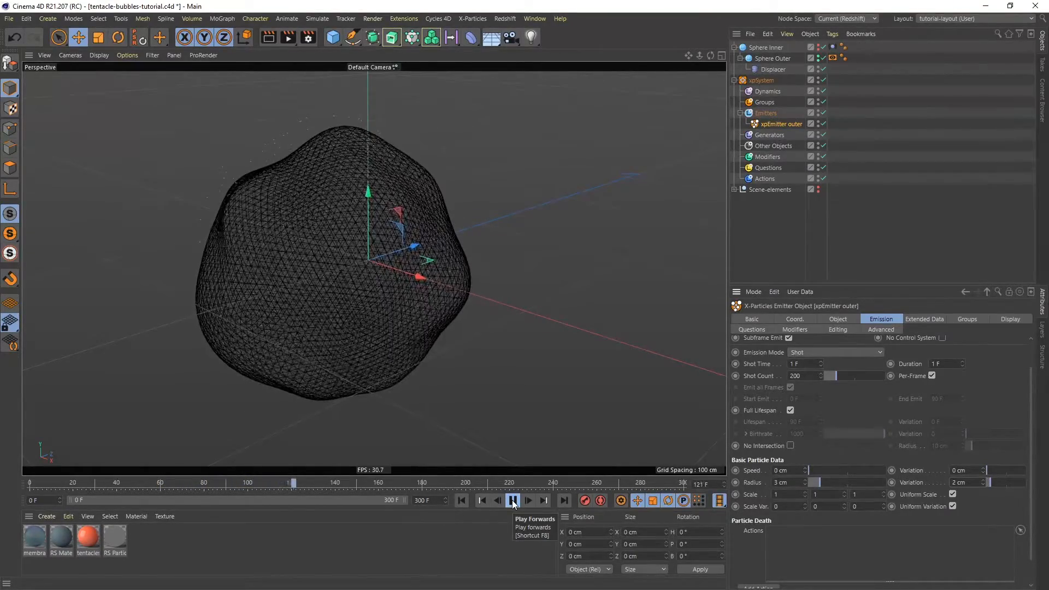
left_click(513, 501)
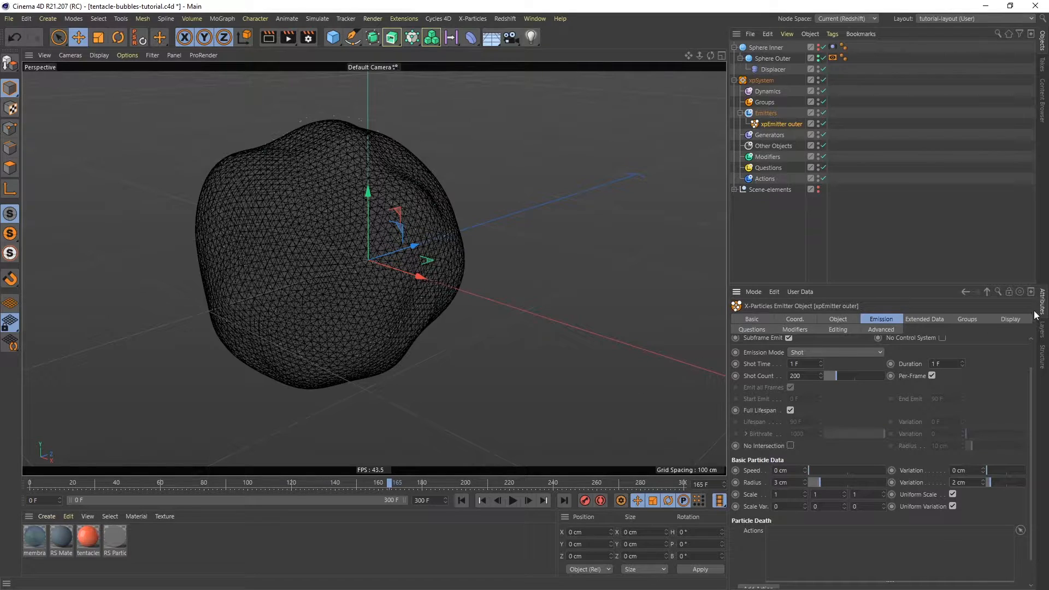
Display xpEmitter outer's particles as Circle and set their color mode to Gradient (Random).
left_click(1010, 320)
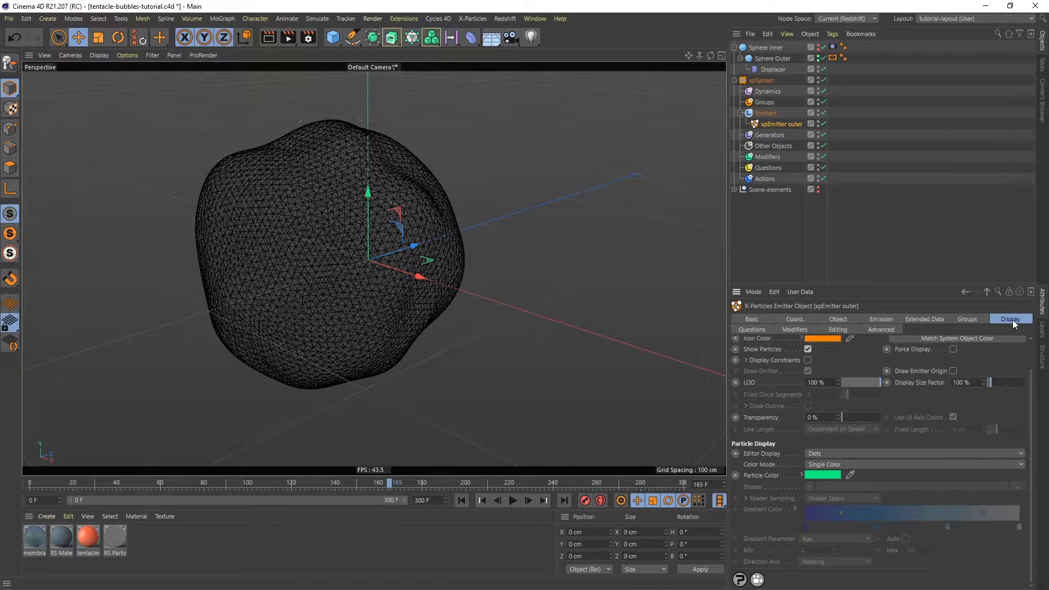
left_click(828, 453)
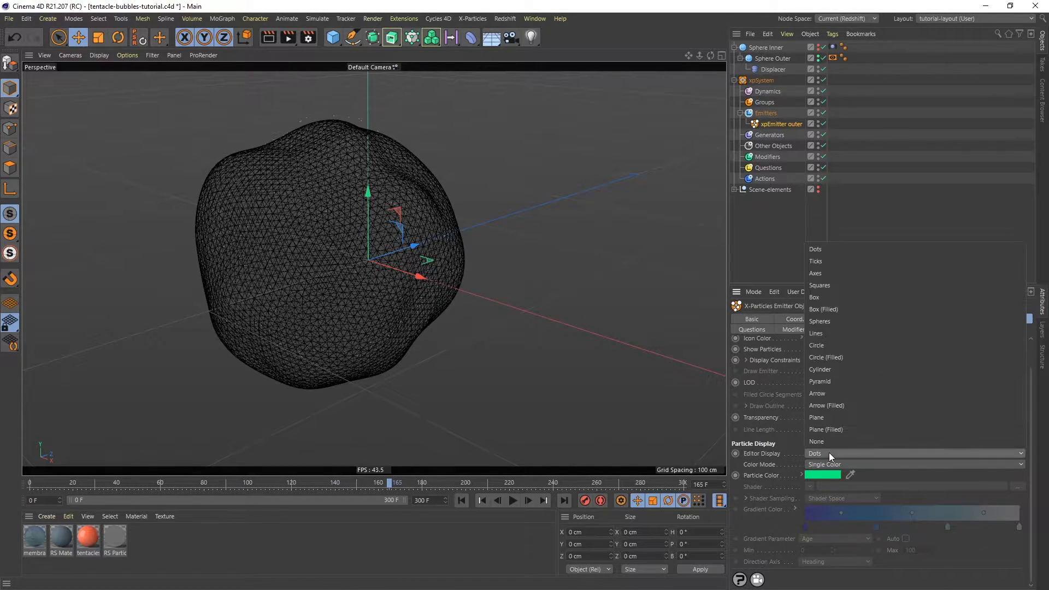
left_click(825, 345)
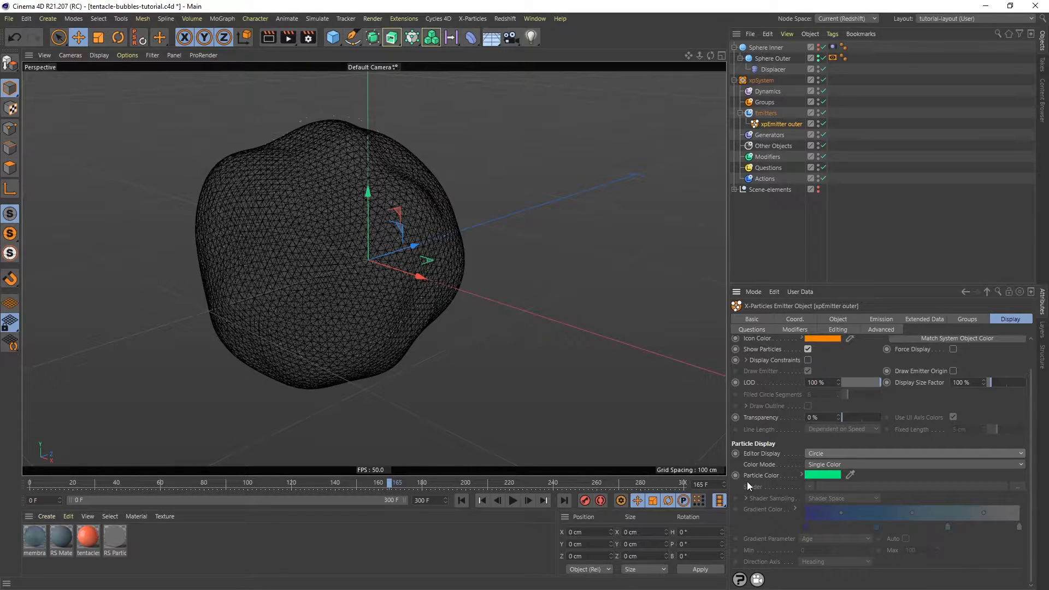
left_click(824, 464)
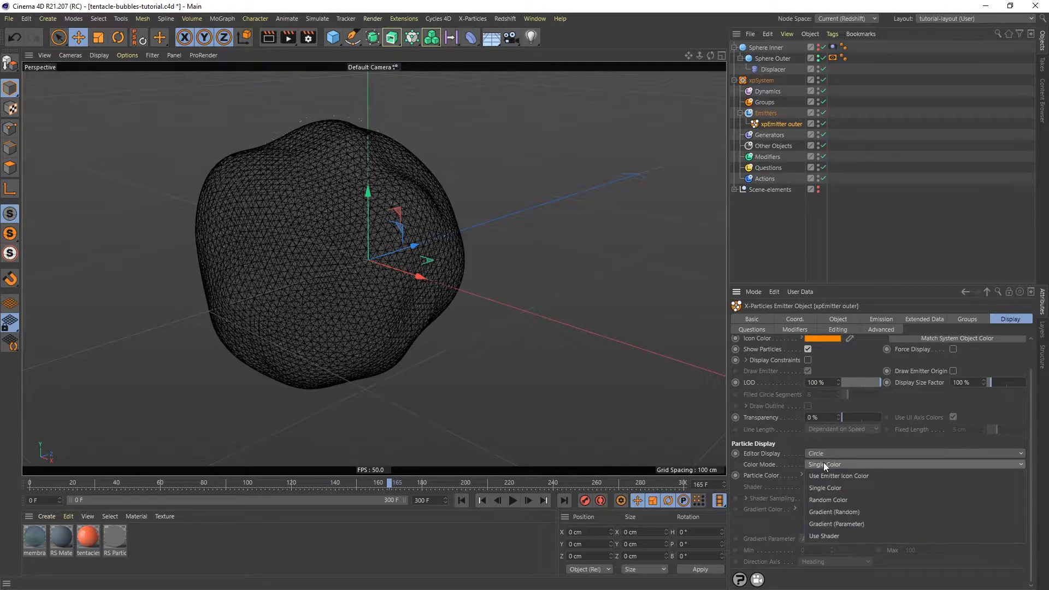
left_click(818, 510)
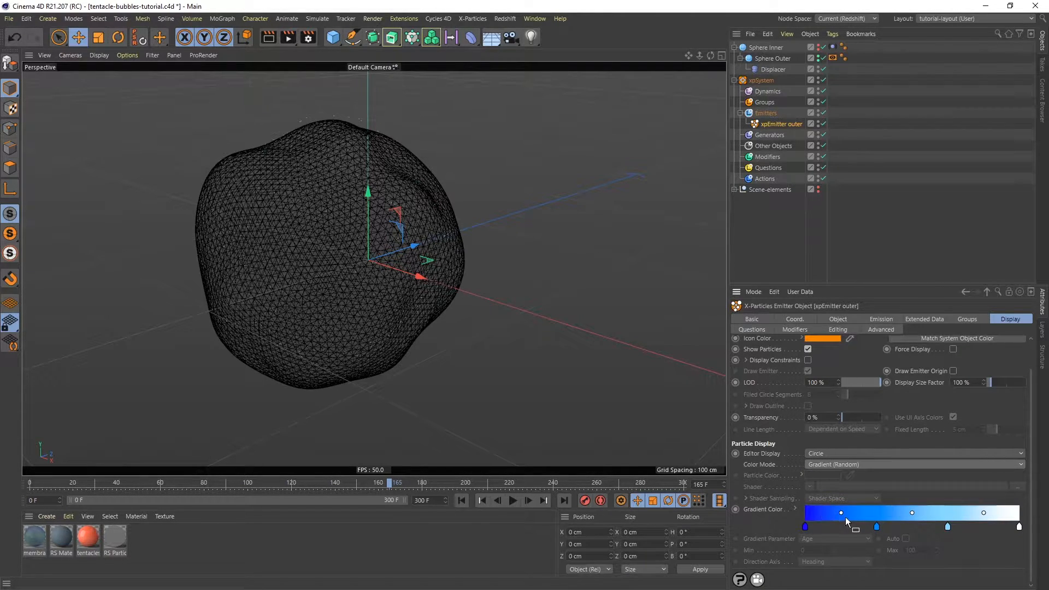
Remove the gradient's two middle knots, color the first knot pink and give the last knot a pale pink tint at 8% saturation.
left_click_drag(948, 526, 955, 574)
left_click_drag(876, 526, 955, 578)
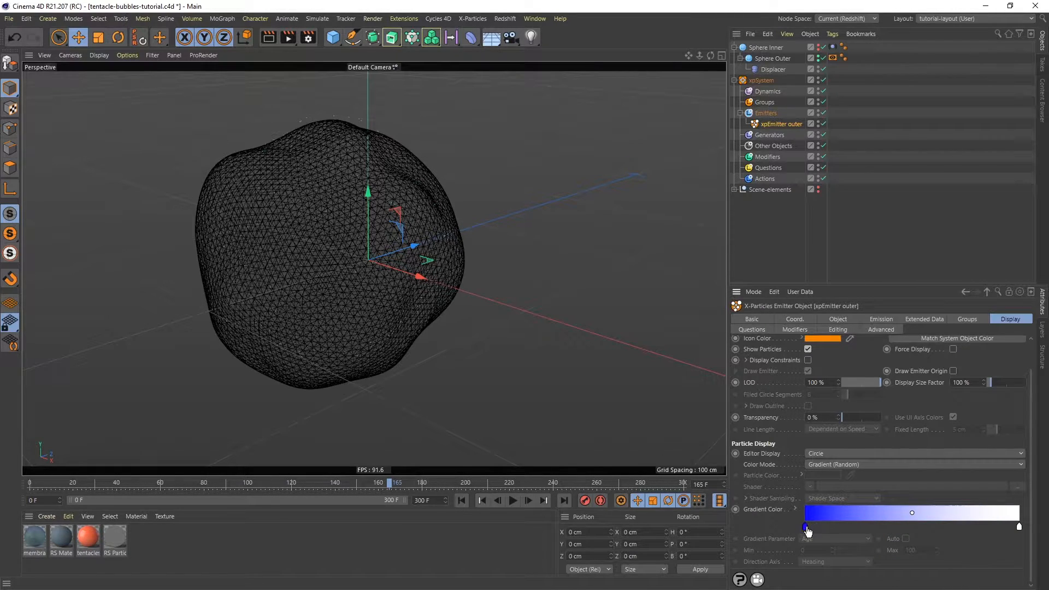
left_click(793, 508)
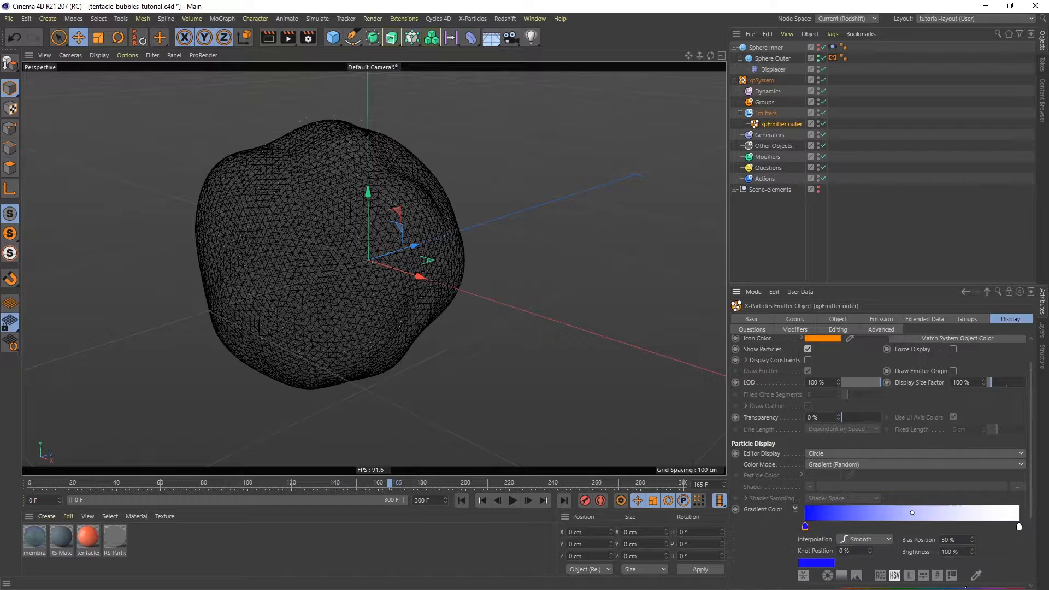
scroll(1026, 483, "down", 3)
left_click_drag(992, 506, 959, 514)
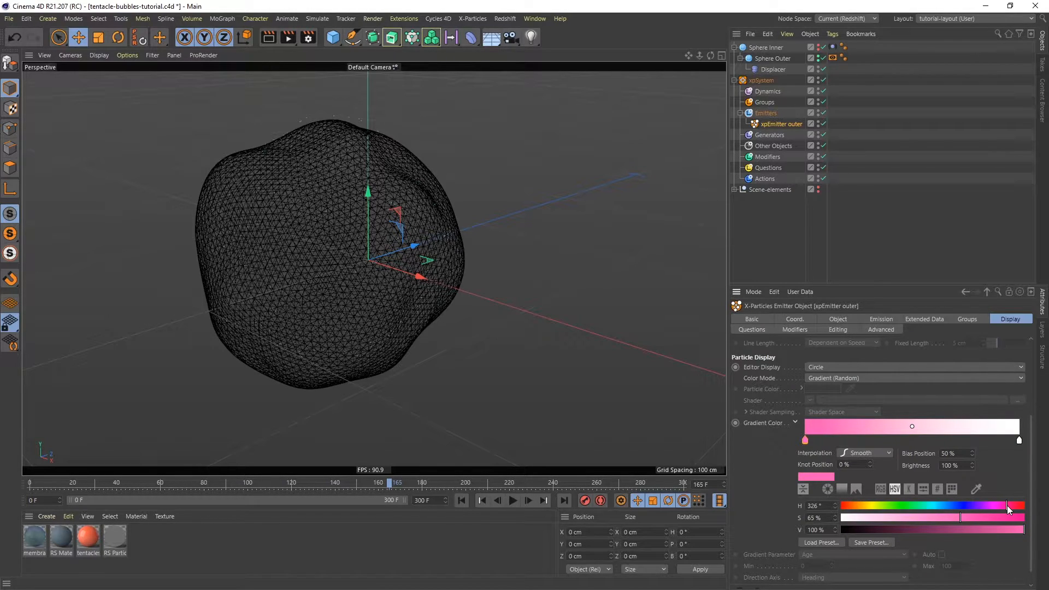
left_click(1018, 440)
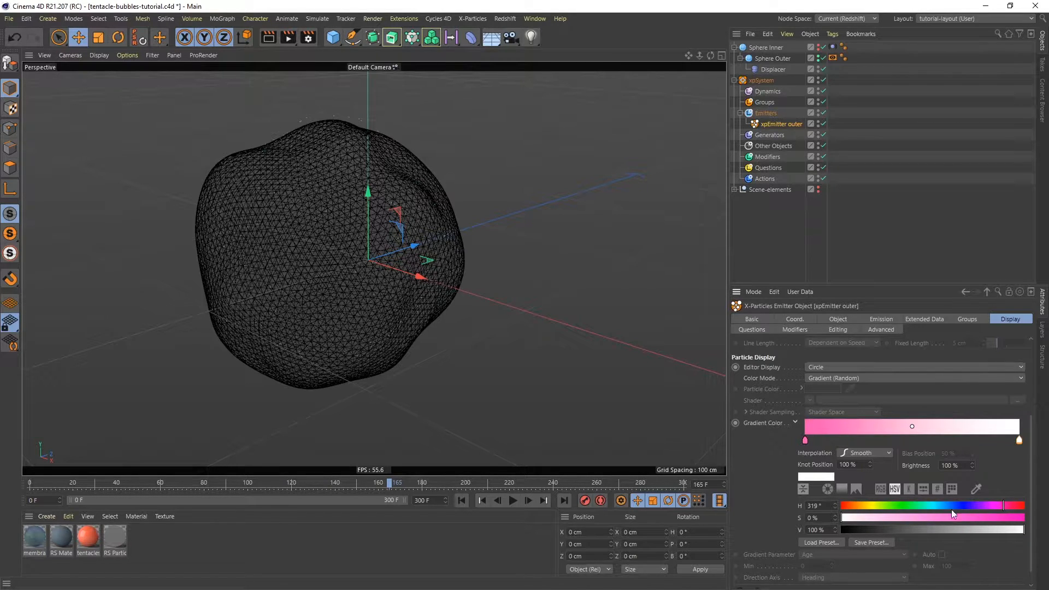
left_click_drag(857, 518, 856, 523)
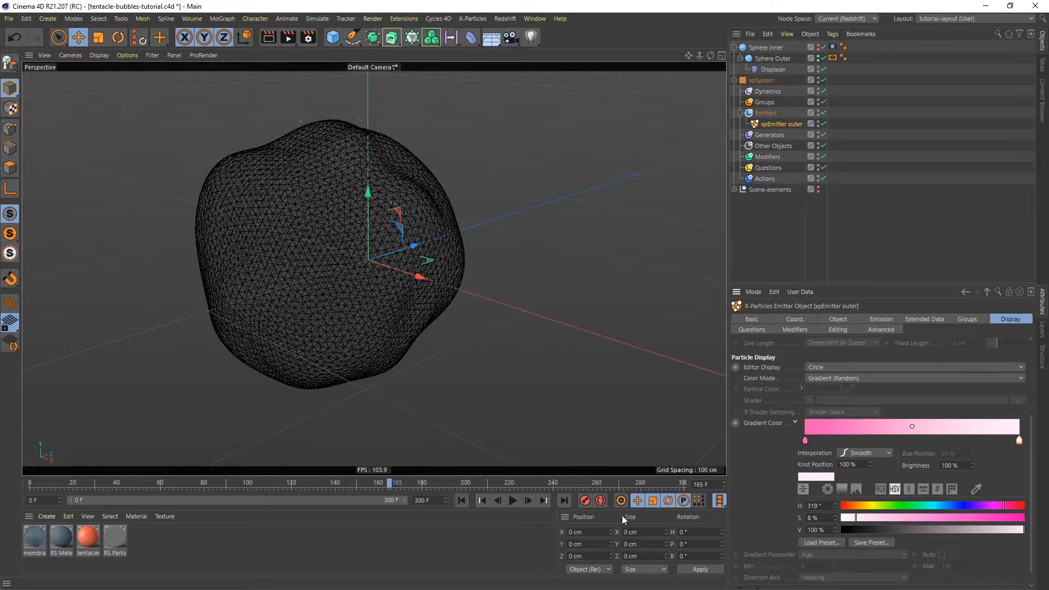
Preview the colored circle particles by playing the animation from the start, and return to frame 0.
left_click(460, 501)
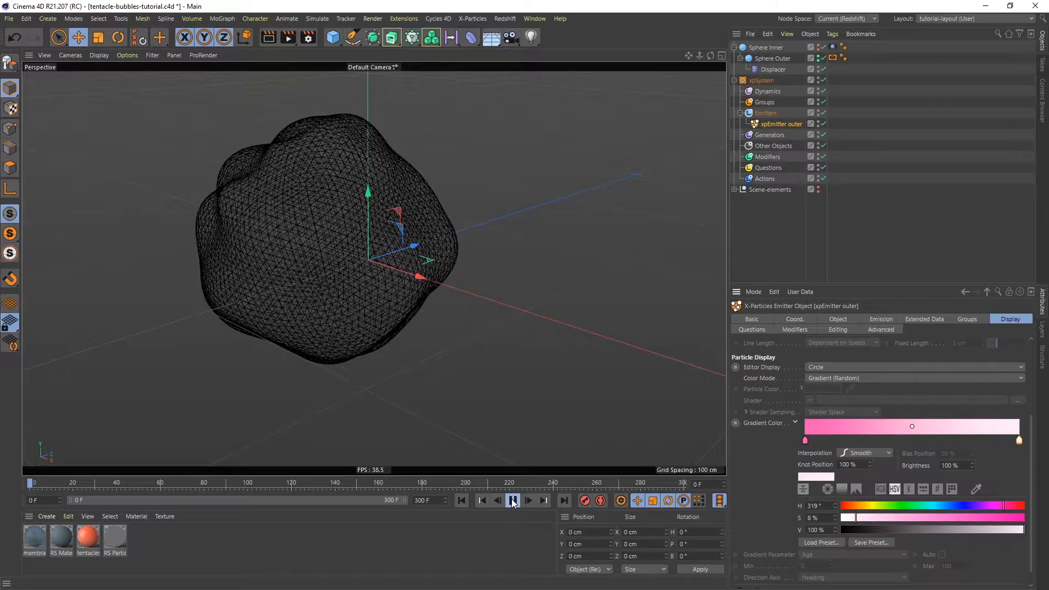
left_click(513, 502)
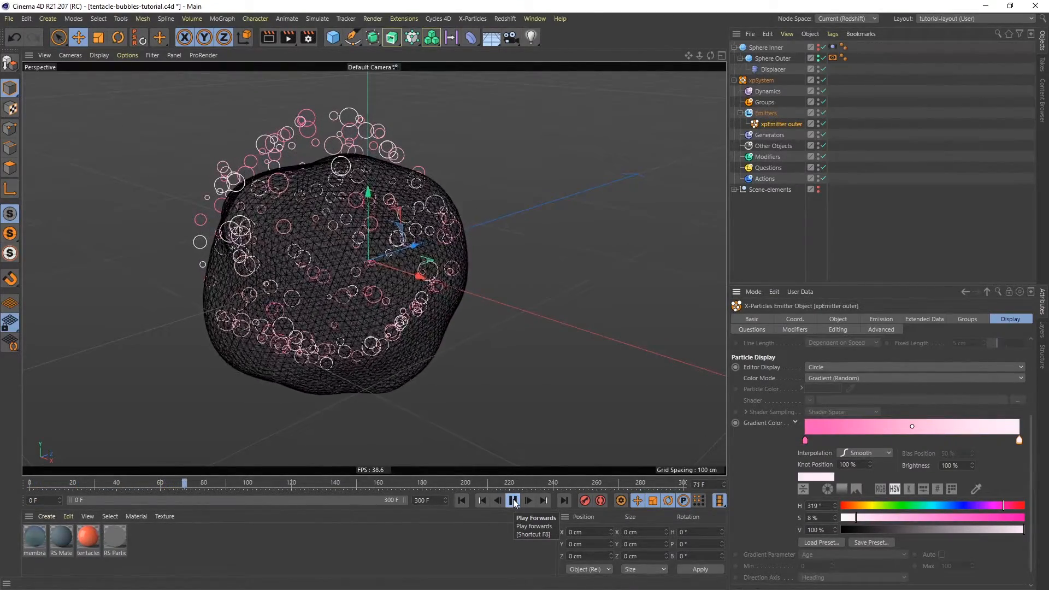
left_click(512, 500)
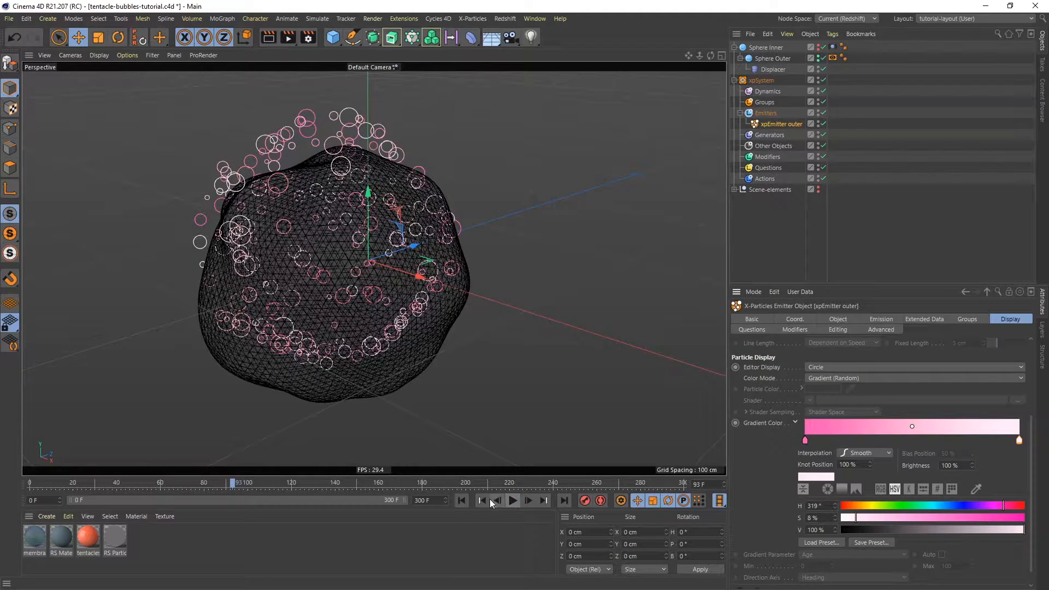
left_click(462, 501)
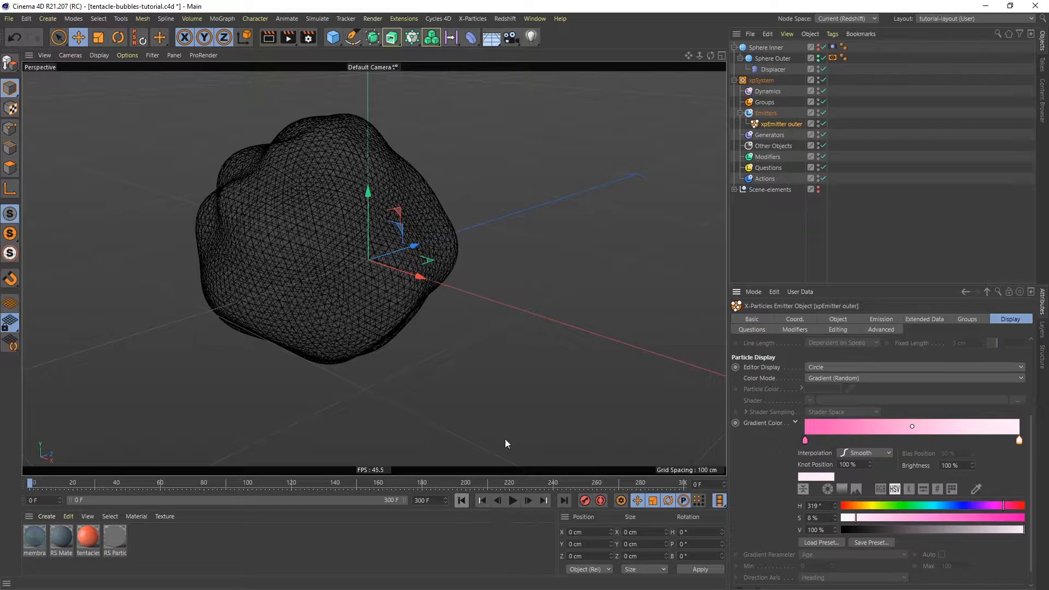
Add an xpFollowSurface motion modifier to the X-Particles system with Sphere Outer as its surface object.
left_click(766, 157)
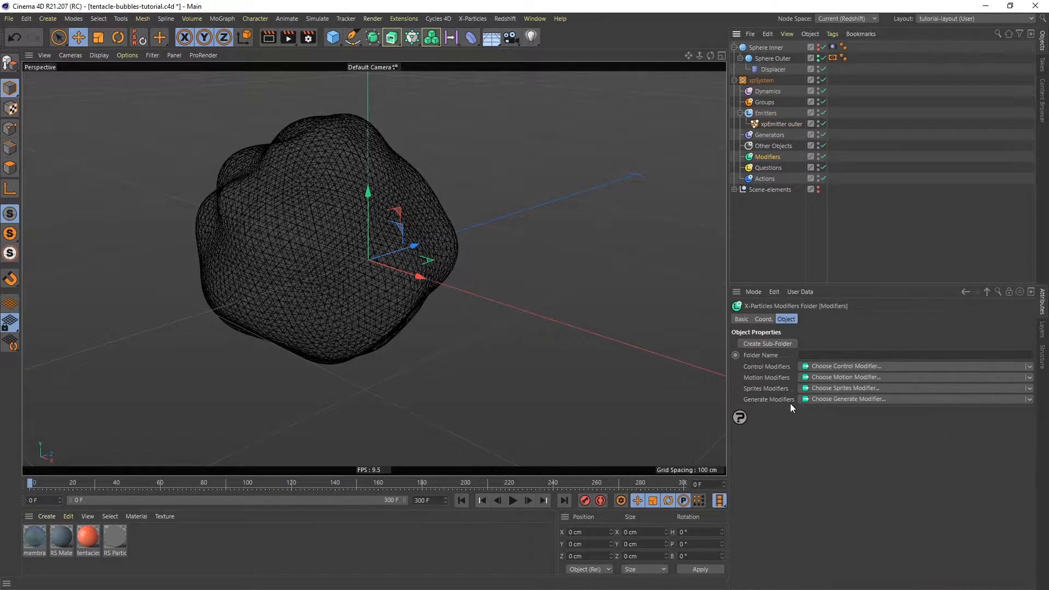
left_click(819, 378)
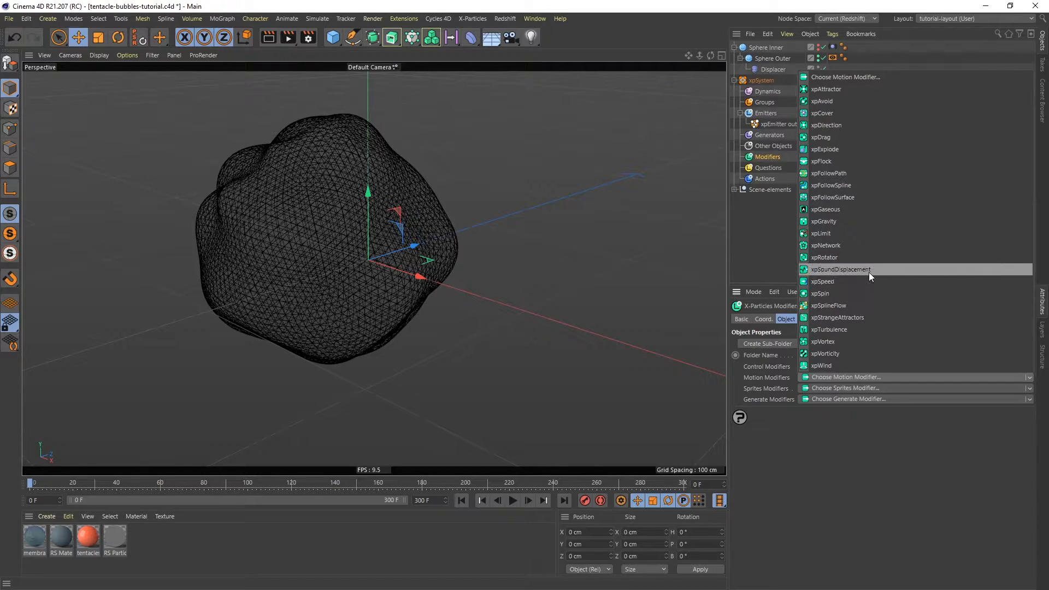
left_click(834, 197)
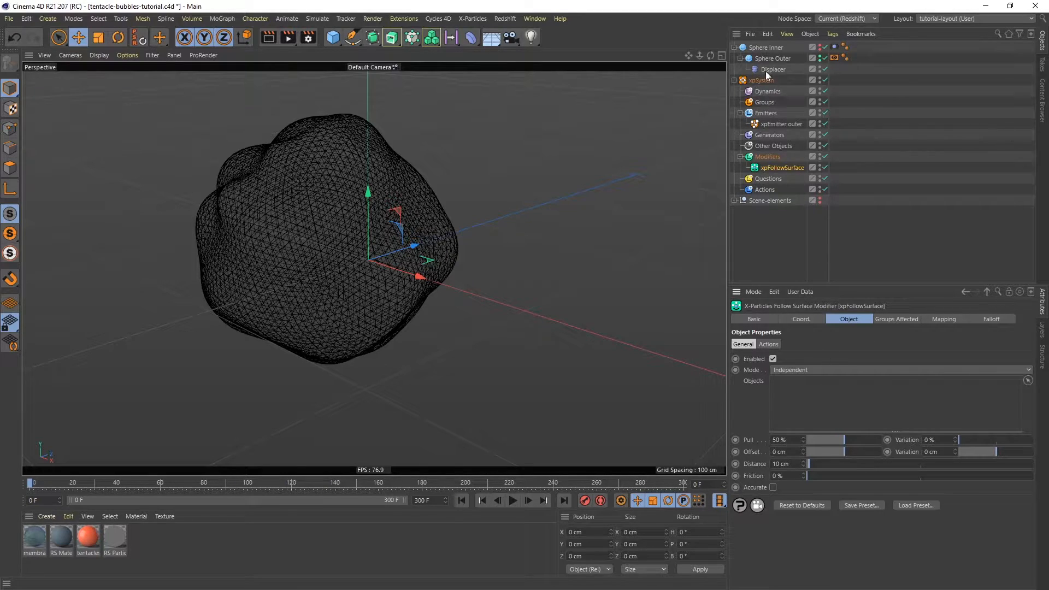
left_click_drag(765, 58, 814, 392)
Preview the particles following the surface and set the modifier's pull to 100%.
left_click(513, 500)
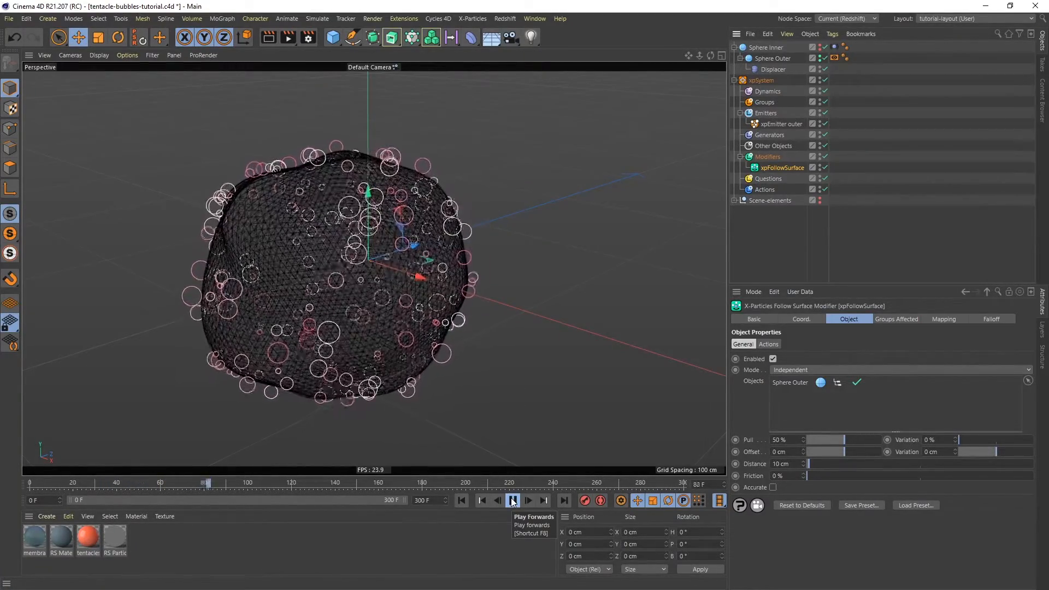
left_click(512, 500)
left_click_drag(840, 441, 906, 443)
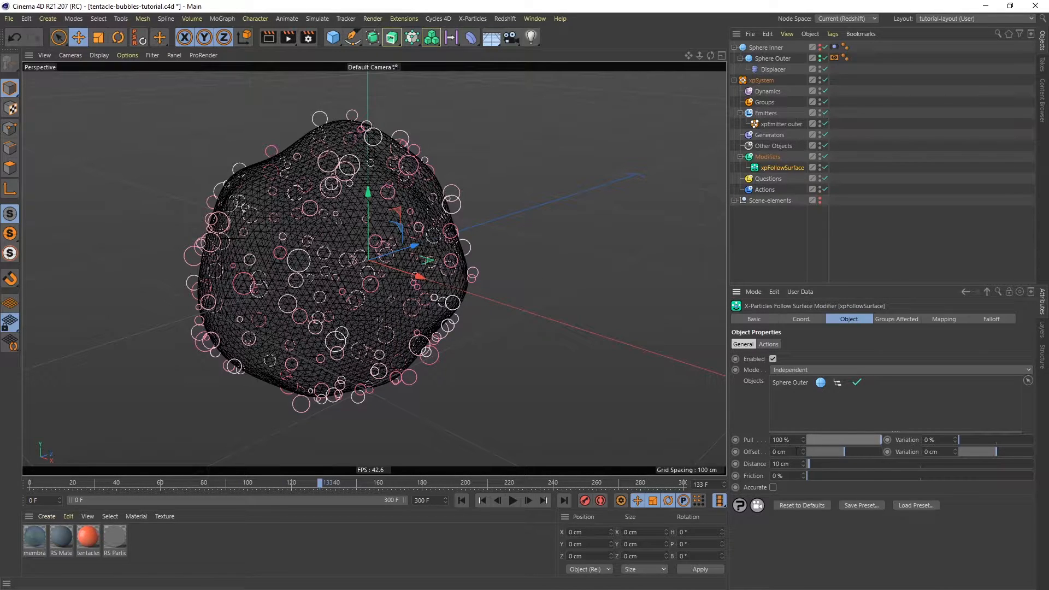
Try a surface offset of 41 cm with a 100 cm offset variation while playing the animation.
left_click_drag(841, 452, 860, 453)
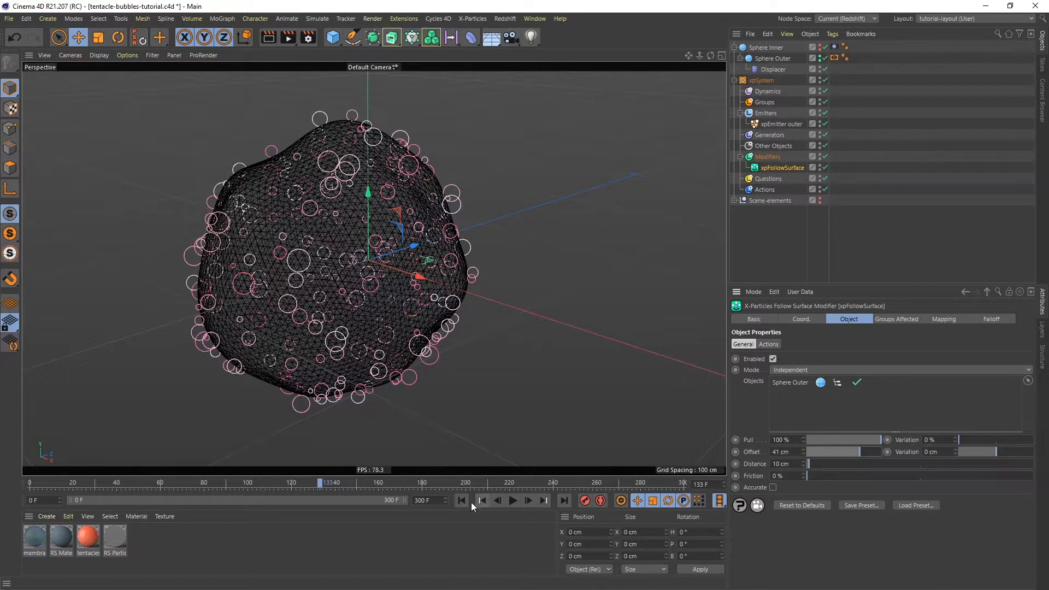
left_click(513, 499)
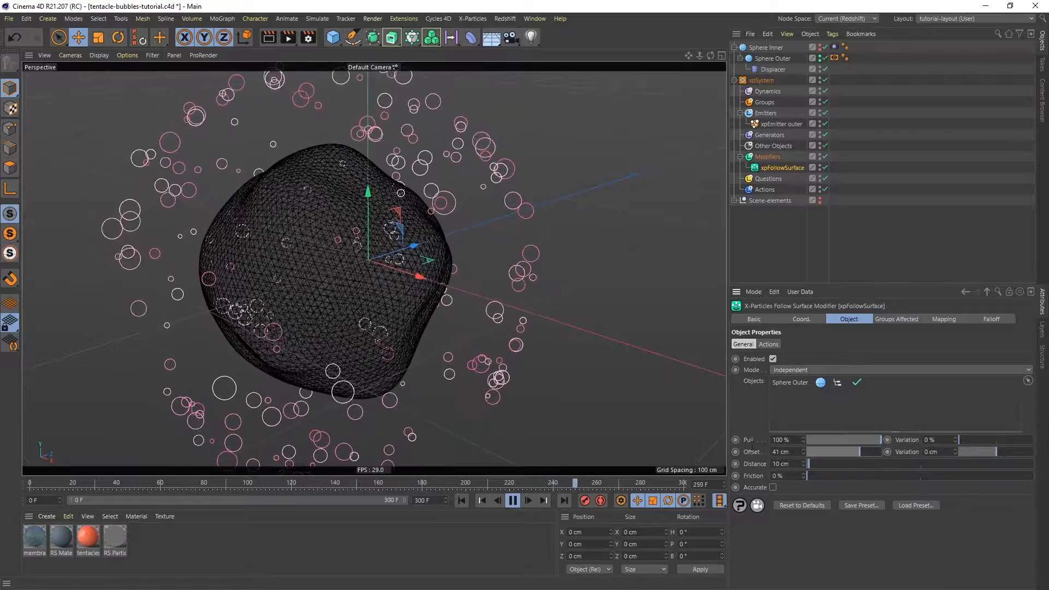
left_click_drag(992, 453, 1037, 454)
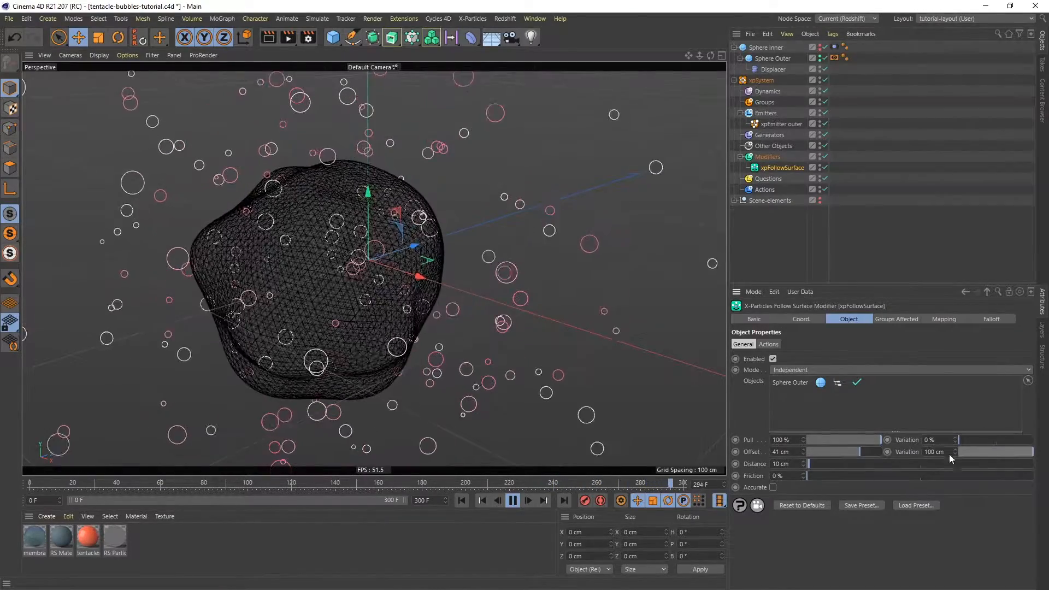
left_click(512, 500)
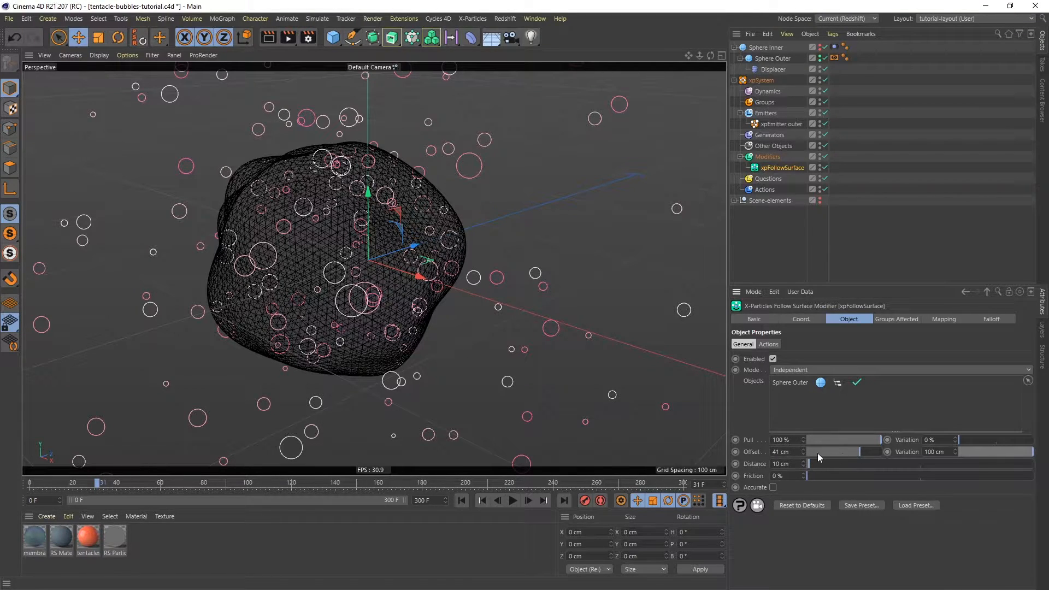
Set xpFollowSurface's offset to -12 cm and its offset variation to 0 cm.
left_click(798, 454)
type("-12")
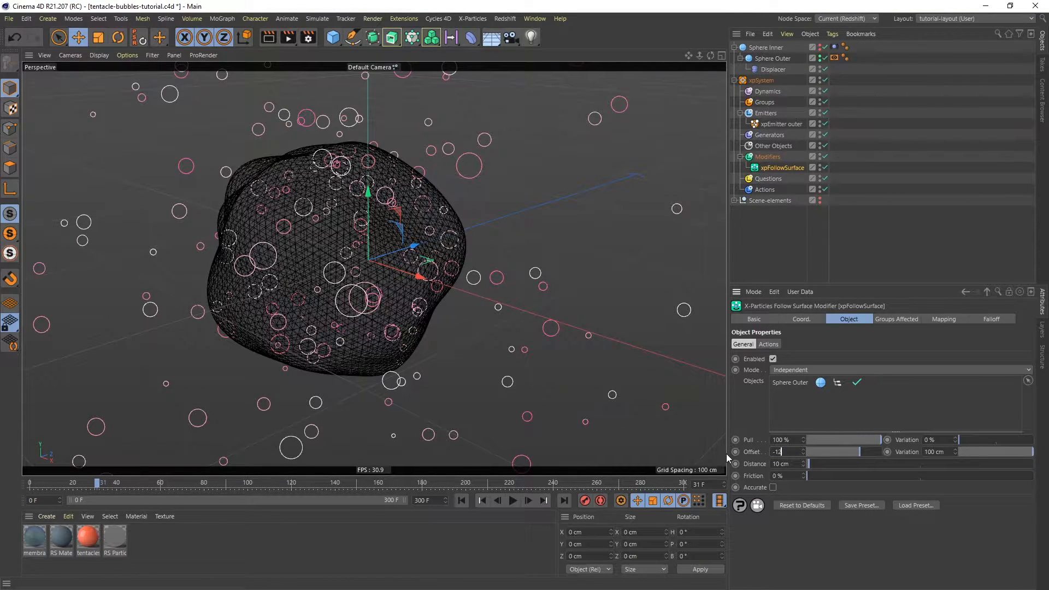
key("Return")
left_click_drag(1017, 453, 999, 458)
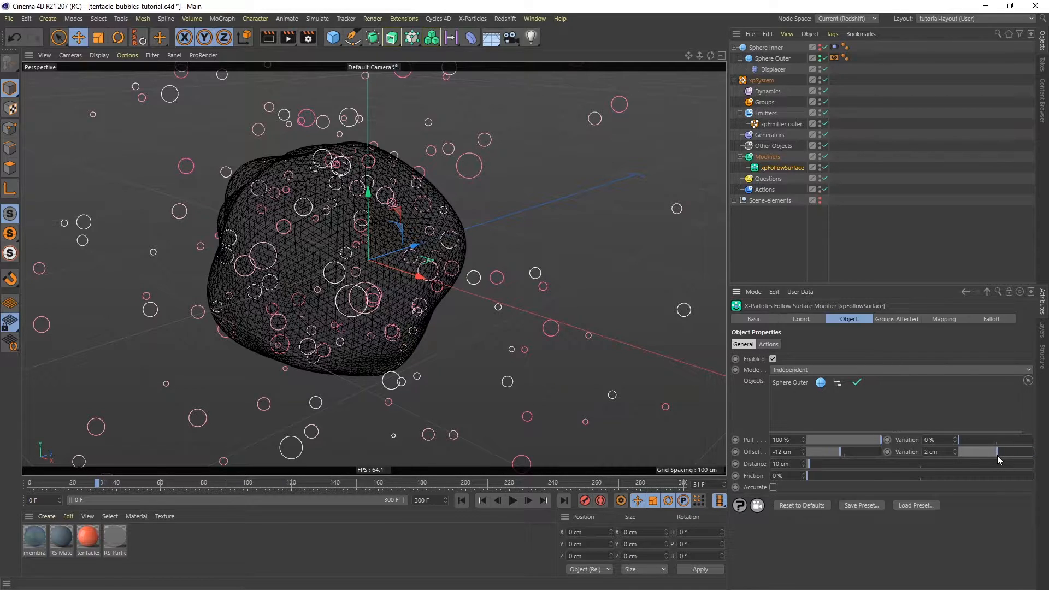
left_click(941, 454)
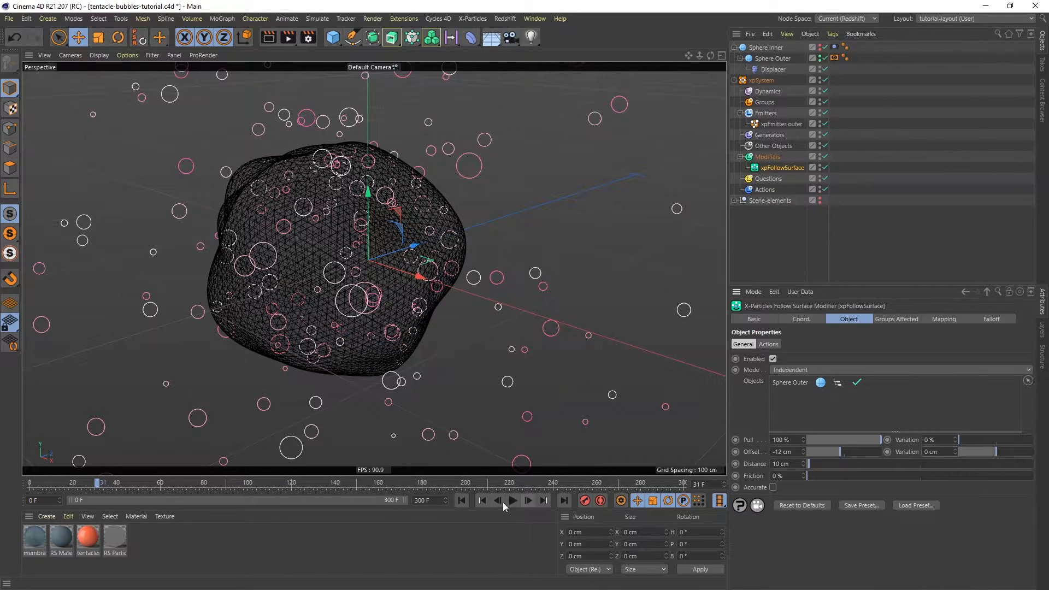
Replay the animation from the start and check how the particles follow beneath the outer sphere's surface.
left_click(462, 502)
left_click(513, 501)
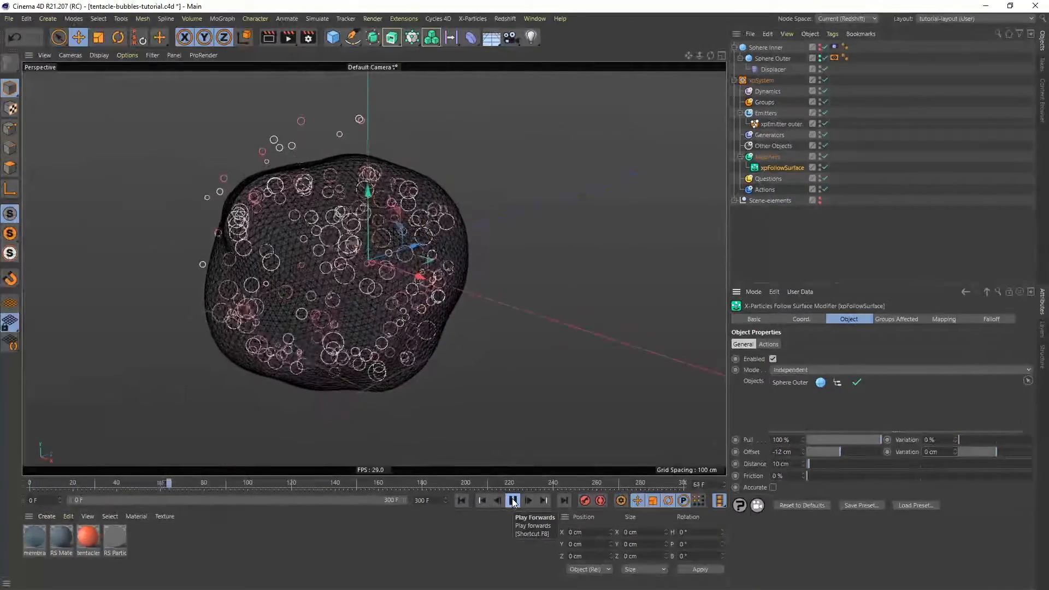
left_click(513, 500)
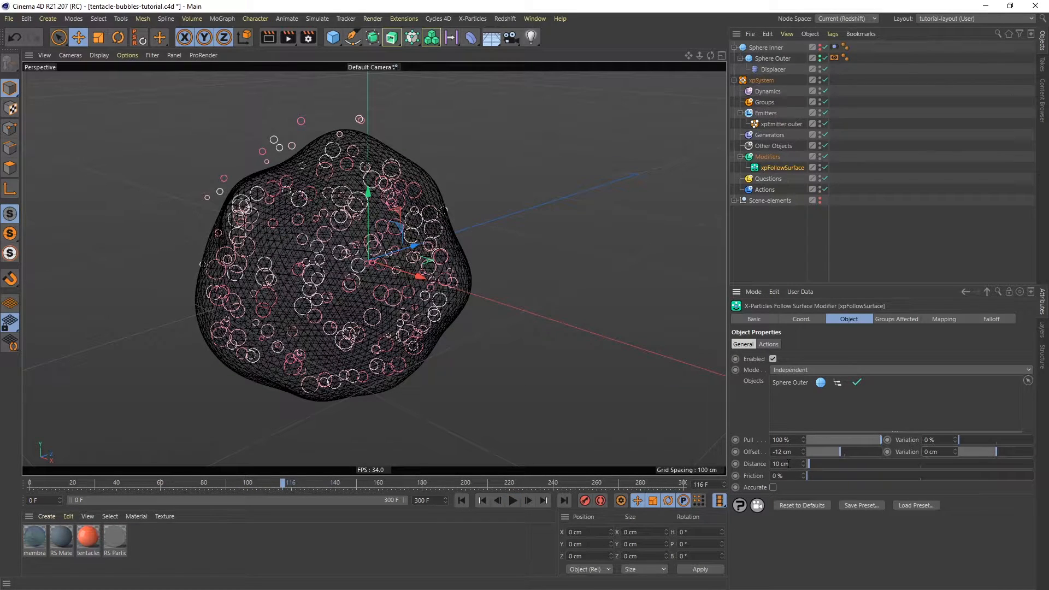
left_click(460, 500)
left_click(512, 501)
left_click(513, 501)
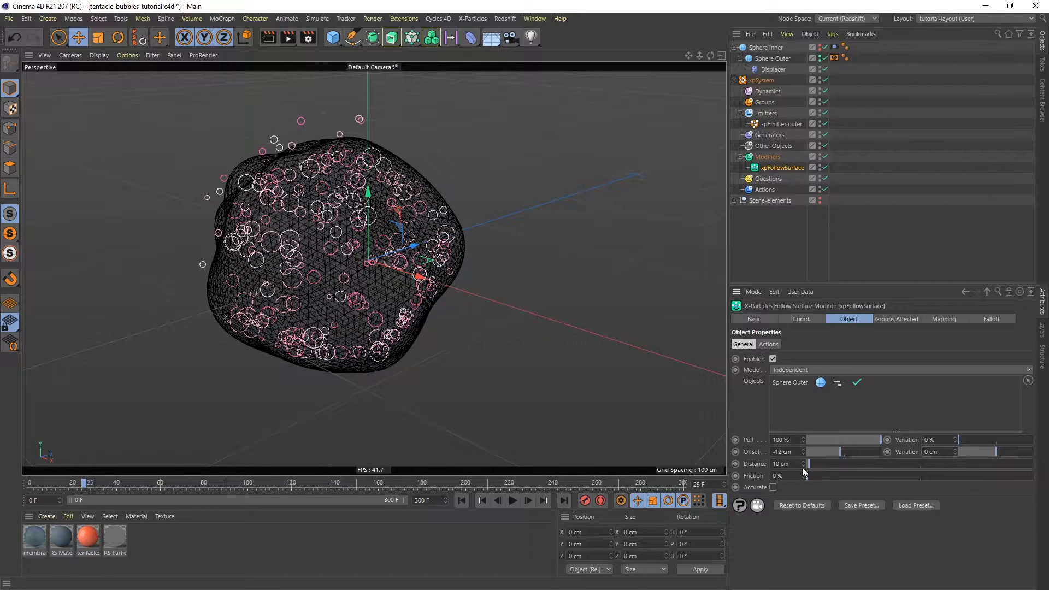
Increase xpFollowSurface's distance to 222 cm and play the animation from the start.
left_click_drag(811, 464, 864, 465)
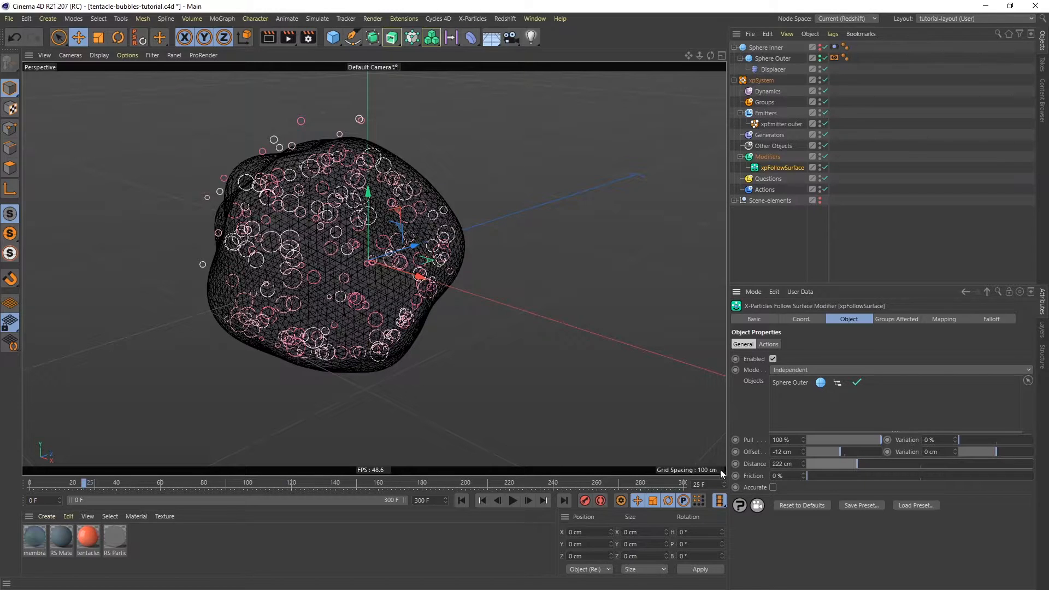
left_click(463, 500)
left_click(512, 501)
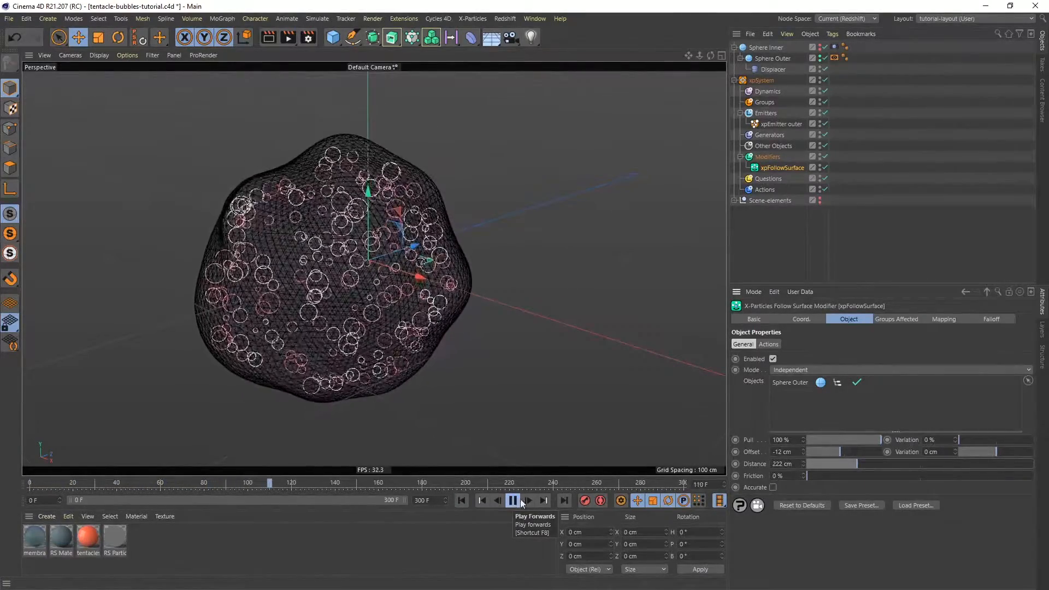
Try an offset variation of -9 cm during playback, reset it to 0 cm and stop the animation.
left_click(995, 451)
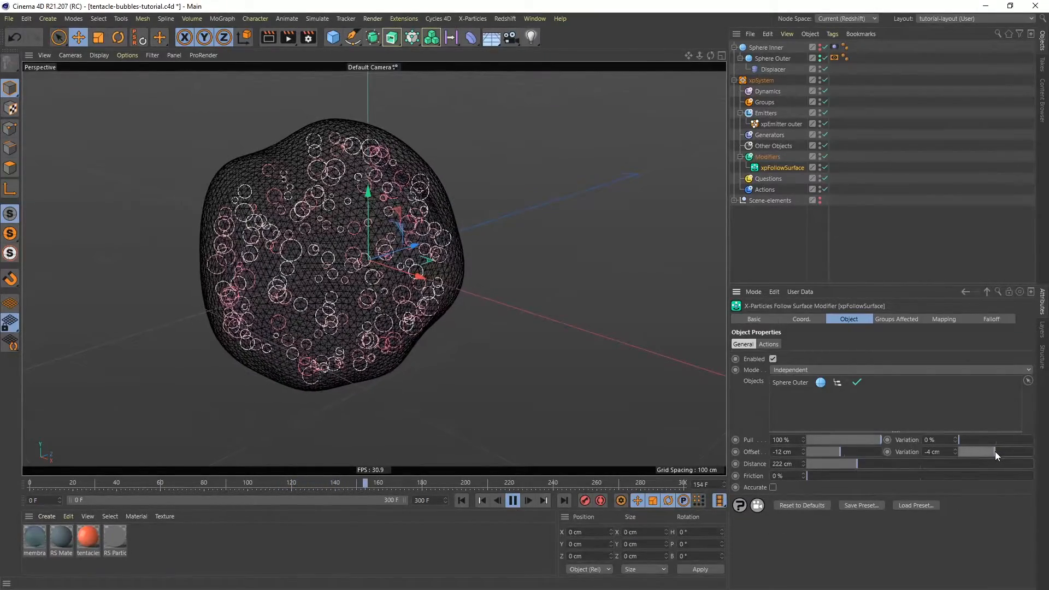
left_click_drag(994, 451, 992, 451)
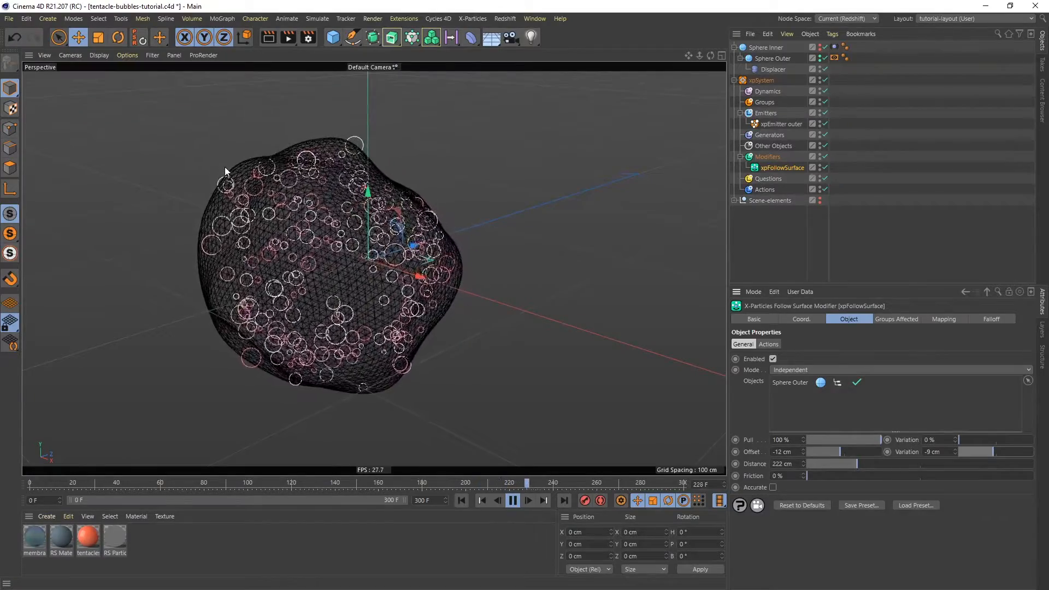
left_click_drag(941, 451, 903, 454)
type("0")
key("Return")
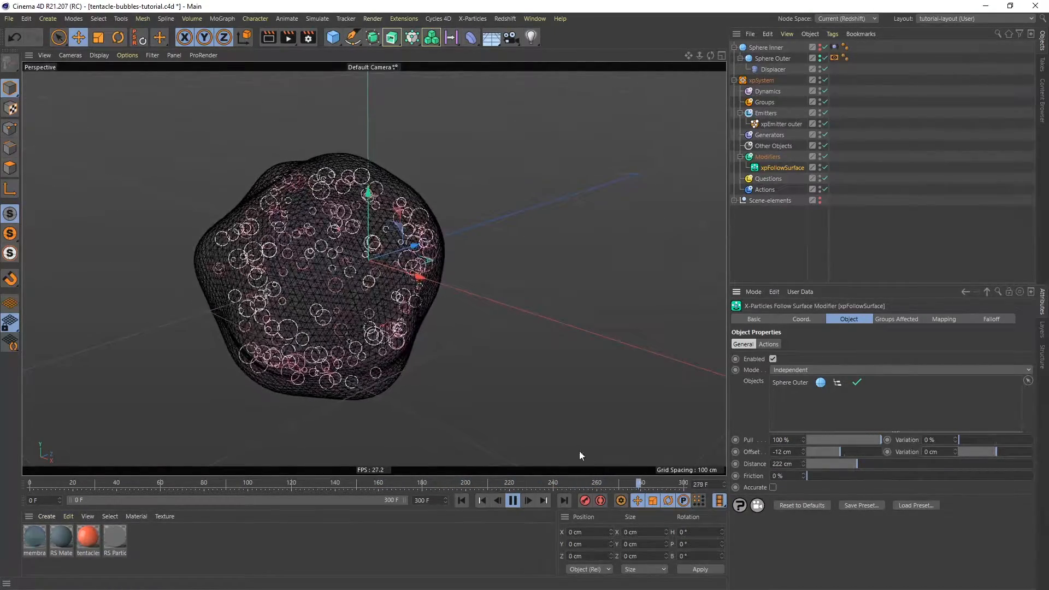
left_click(511, 500)
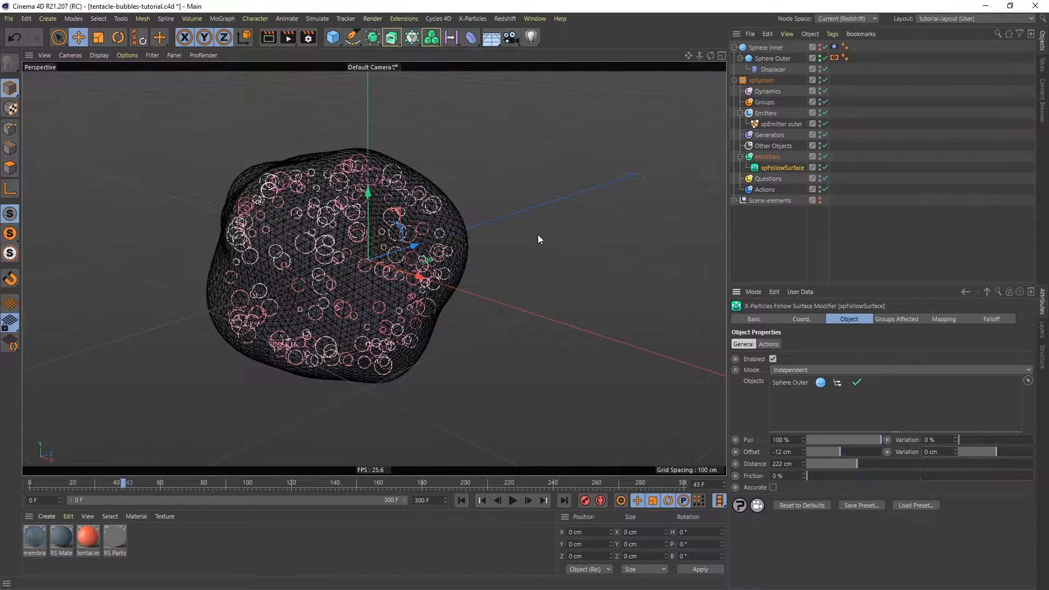
Add an xpTurbulence motion modifier to the particle system and play the animation from the start to check it.
left_click(766, 158)
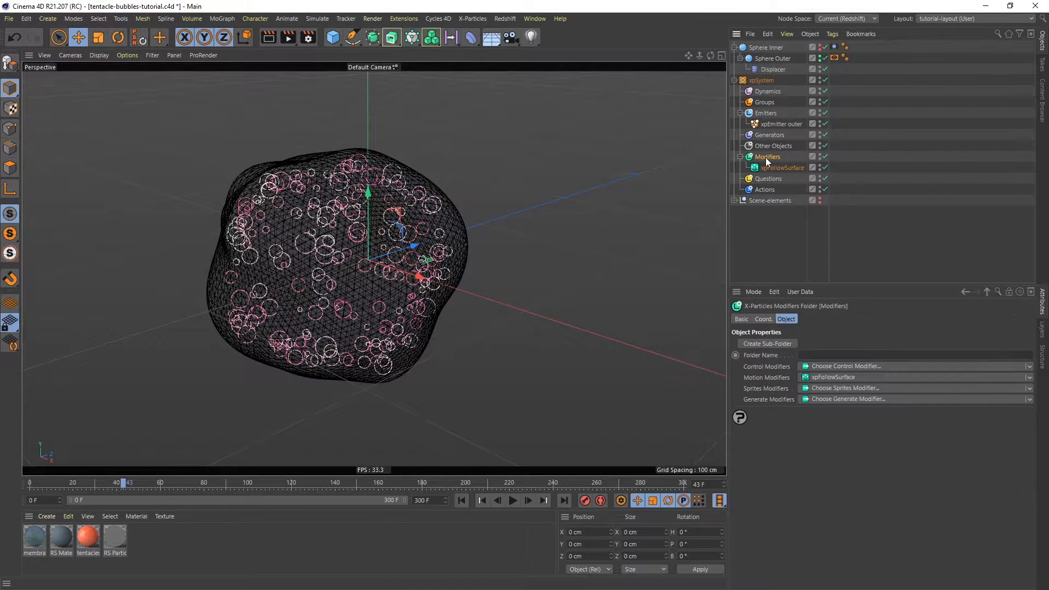
left_click(823, 378)
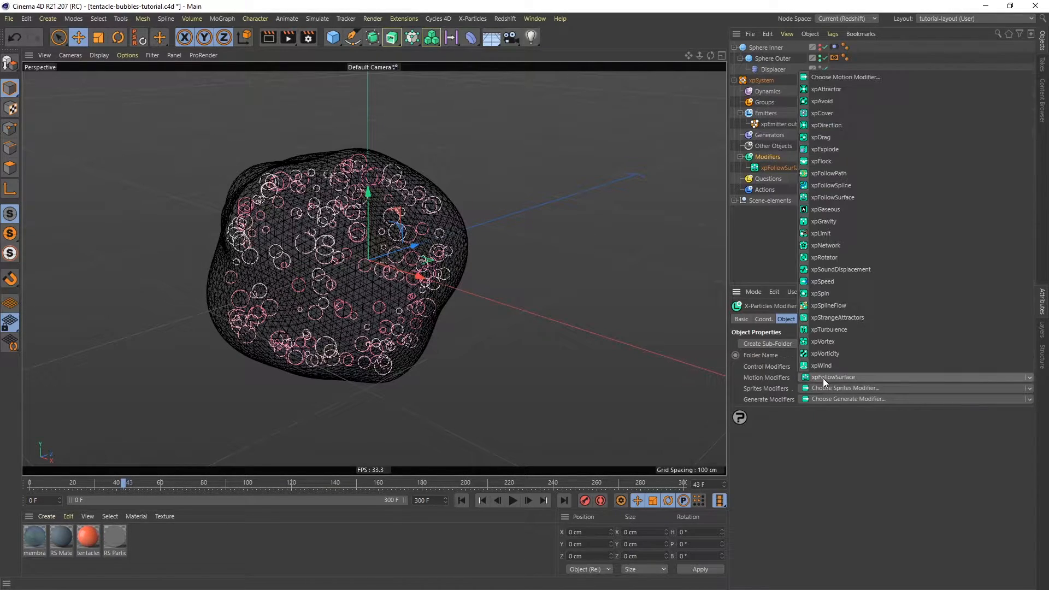
left_click(846, 330)
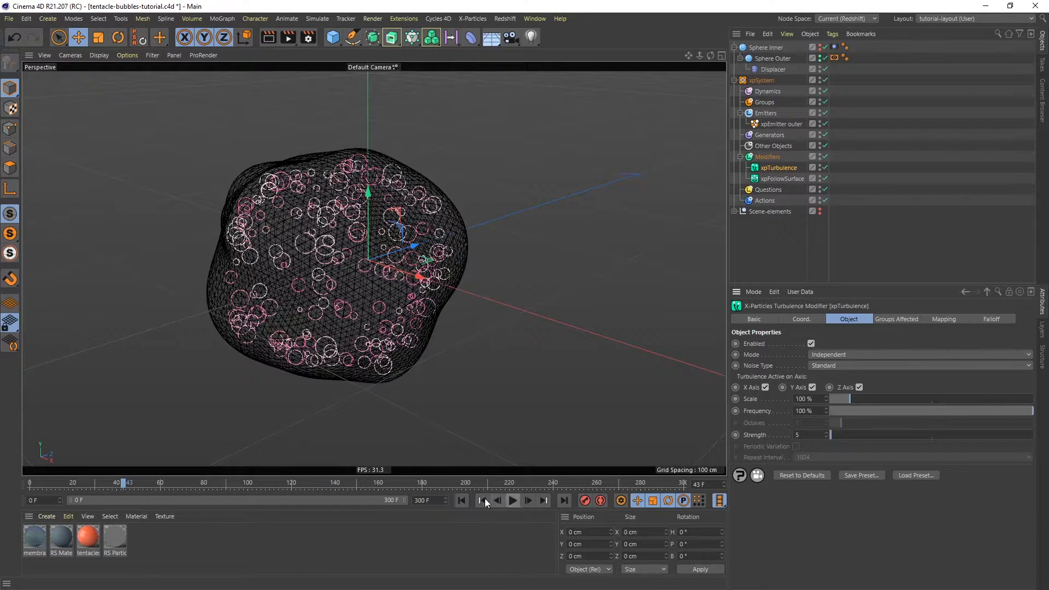
left_click(461, 500)
left_click(512, 501)
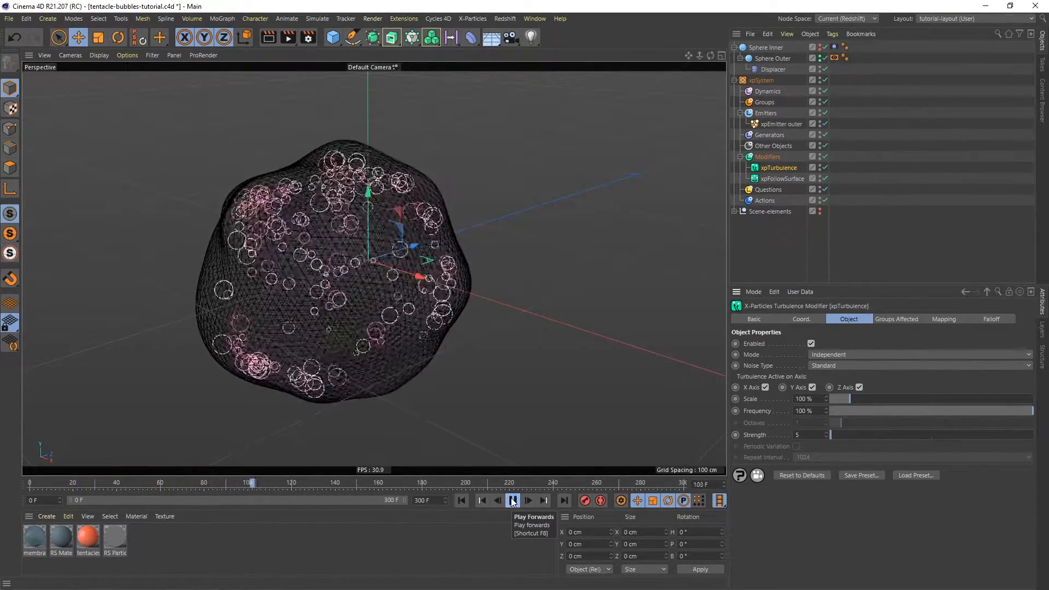
left_click(513, 502)
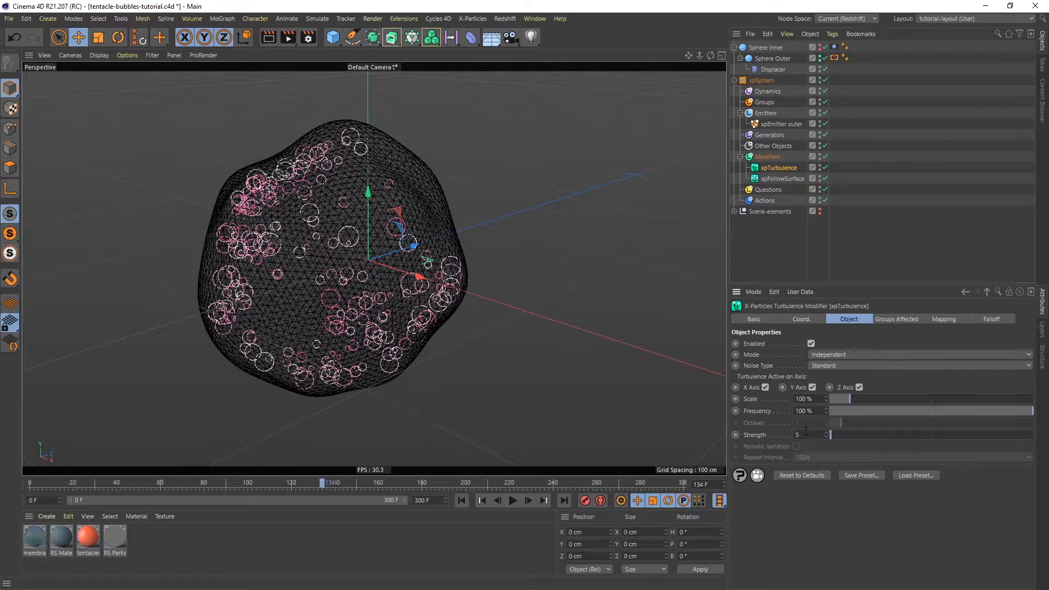
Set xpTurbulence's scale to 15 % and replay the animation from the start.
left_click_drag(822, 402, 758, 403)
type("15")
key("Return")
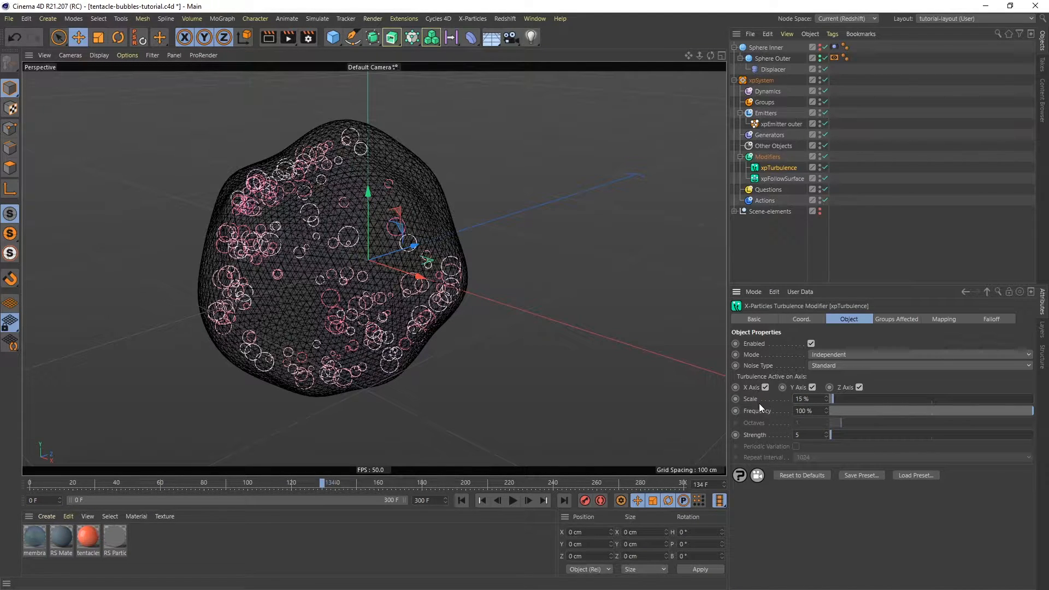
left_click(462, 500)
left_click(514, 501)
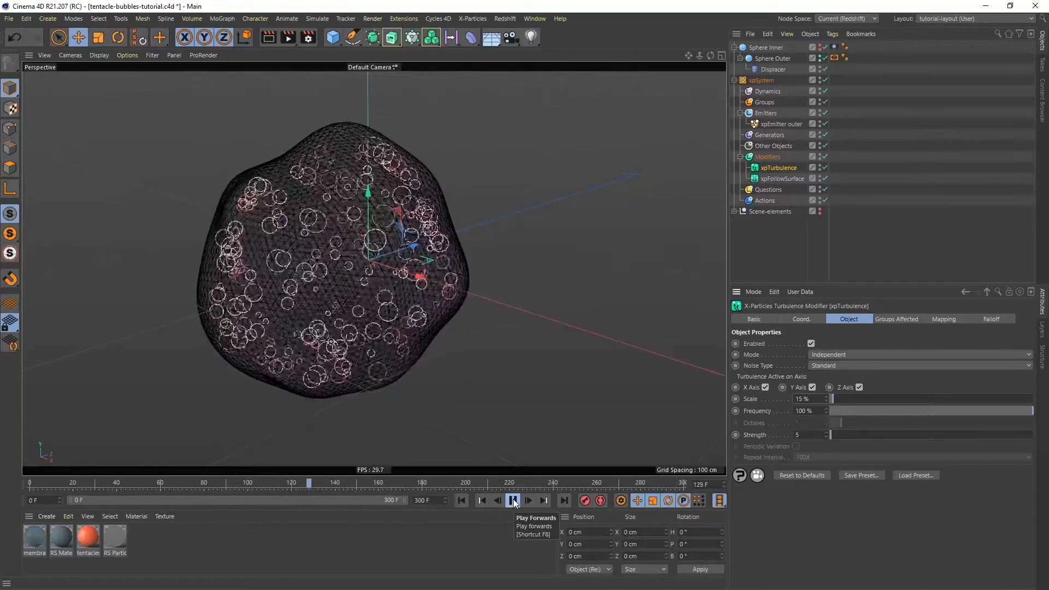
Raise xpFollowSurface's friction to 27 % while the animation plays.
left_click(513, 500)
left_click(775, 178)
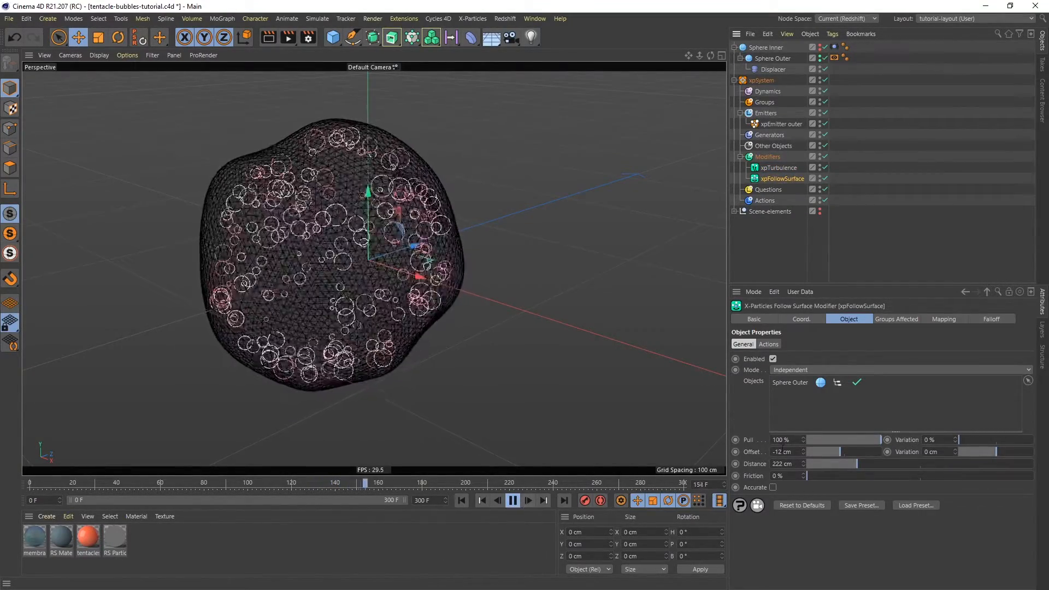
left_click_drag(811, 474, 913, 478)
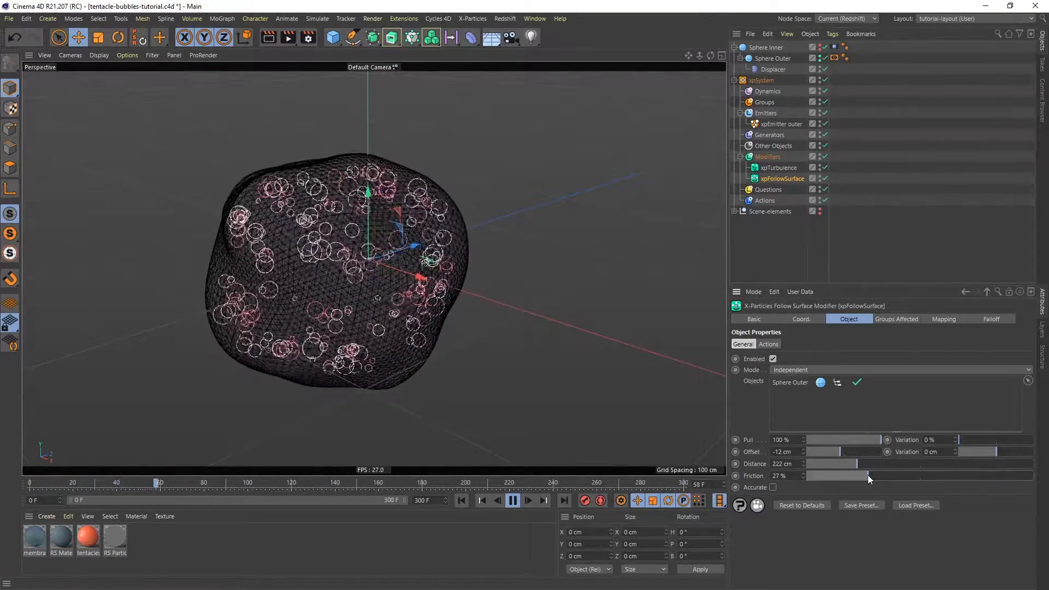
Stop the playback, add an xpConstraints dynamics object and enable its particle forces.
left_click(765, 91)
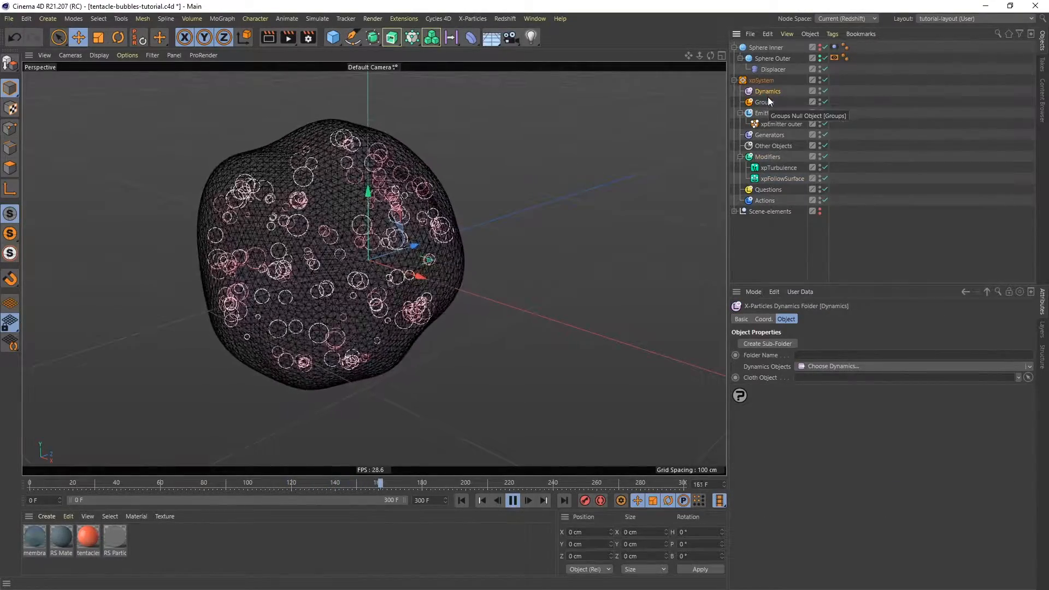
left_click(513, 501)
left_click(835, 366)
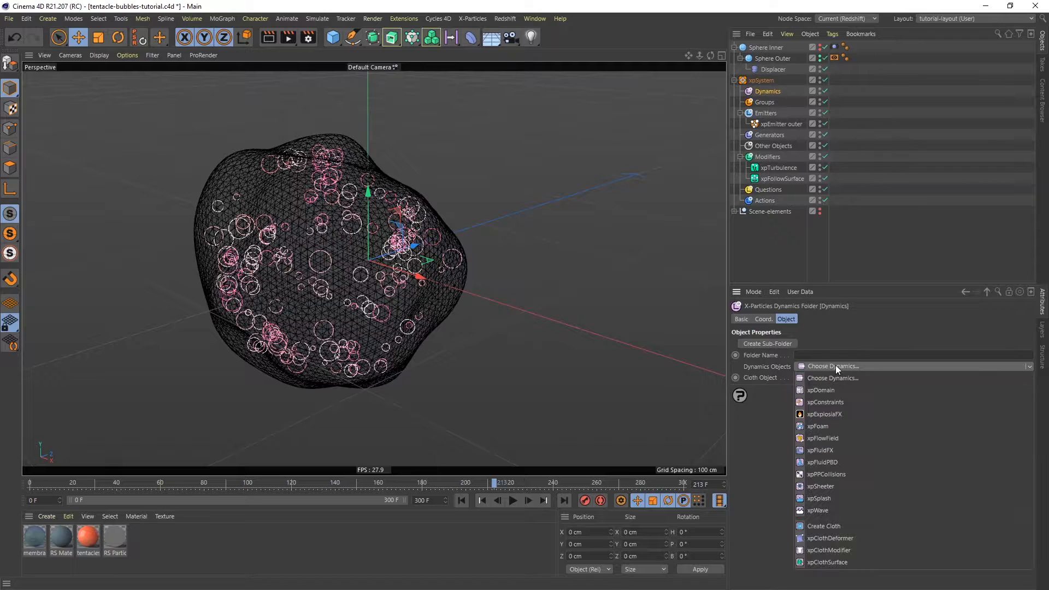
left_click(825, 402)
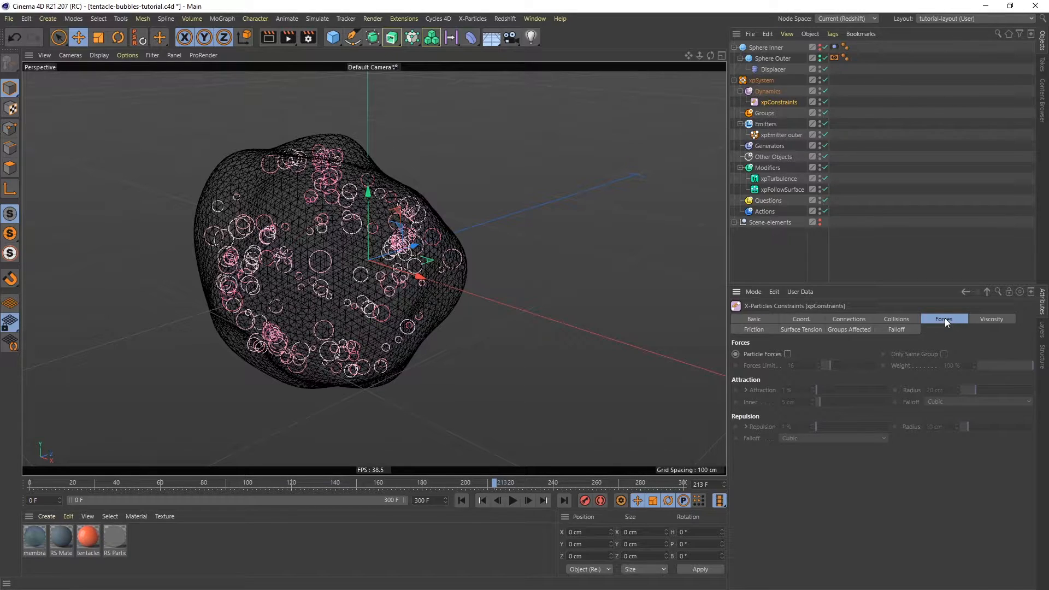
left_click(787, 354)
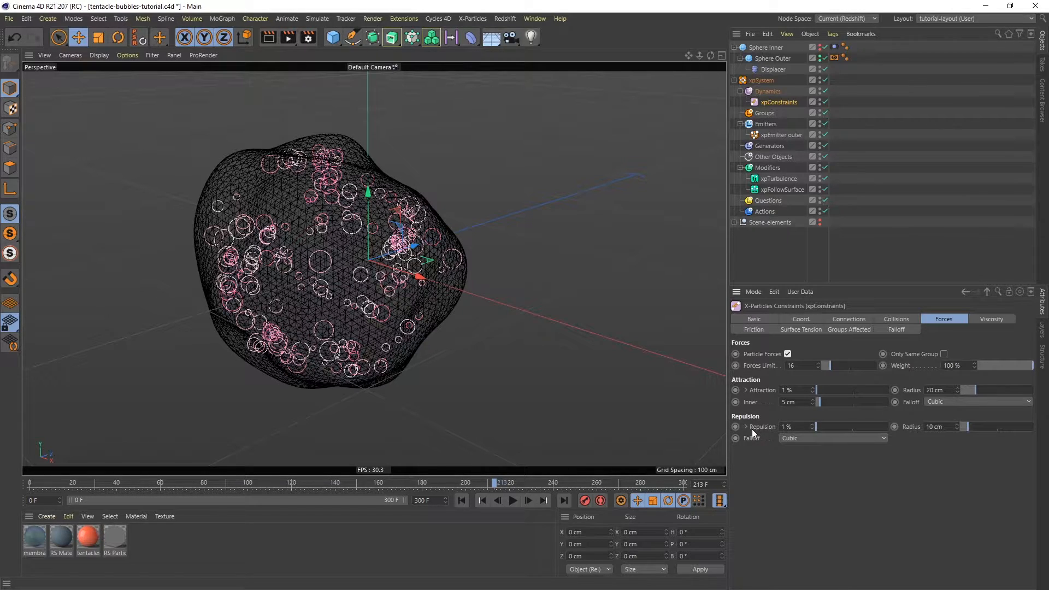
Play from the start and try xpConstraints' attraction at 100 % with an attraction radius of 100 cm, then 2 cm.
left_click(461, 500)
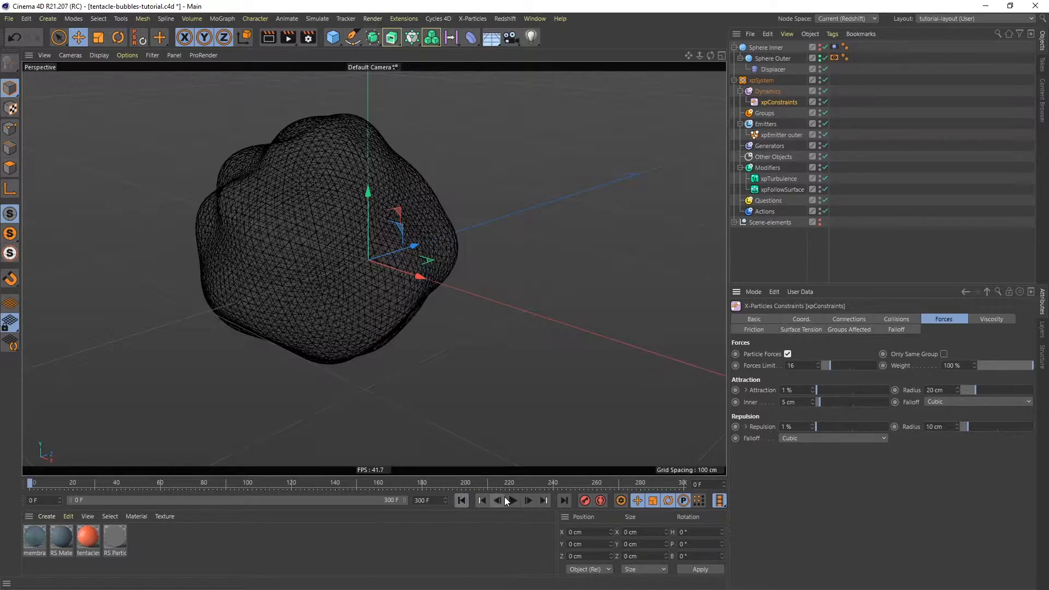
left_click(514, 500)
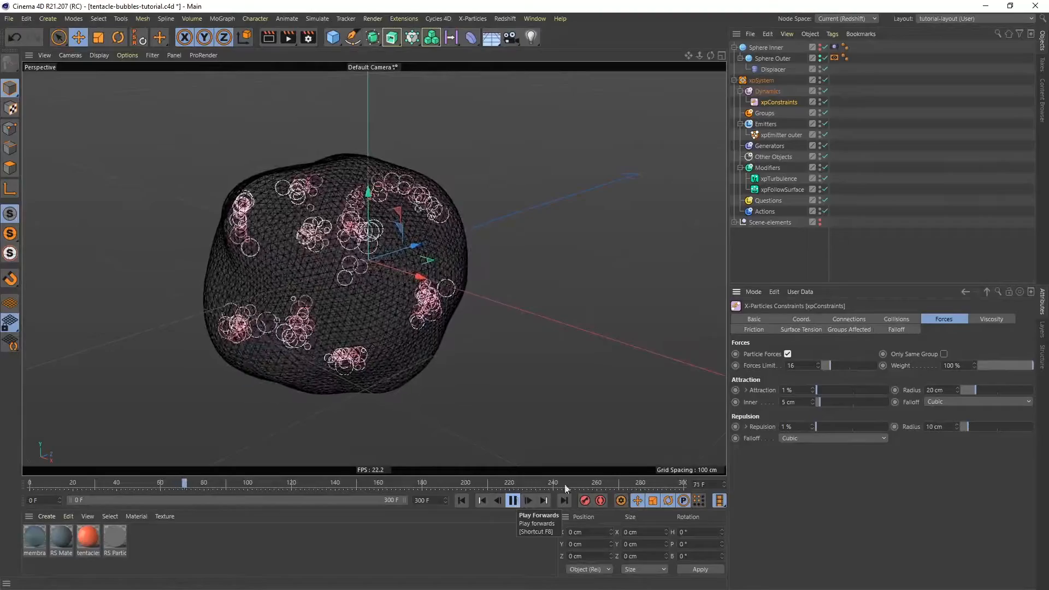
left_click_drag(818, 390, 877, 391)
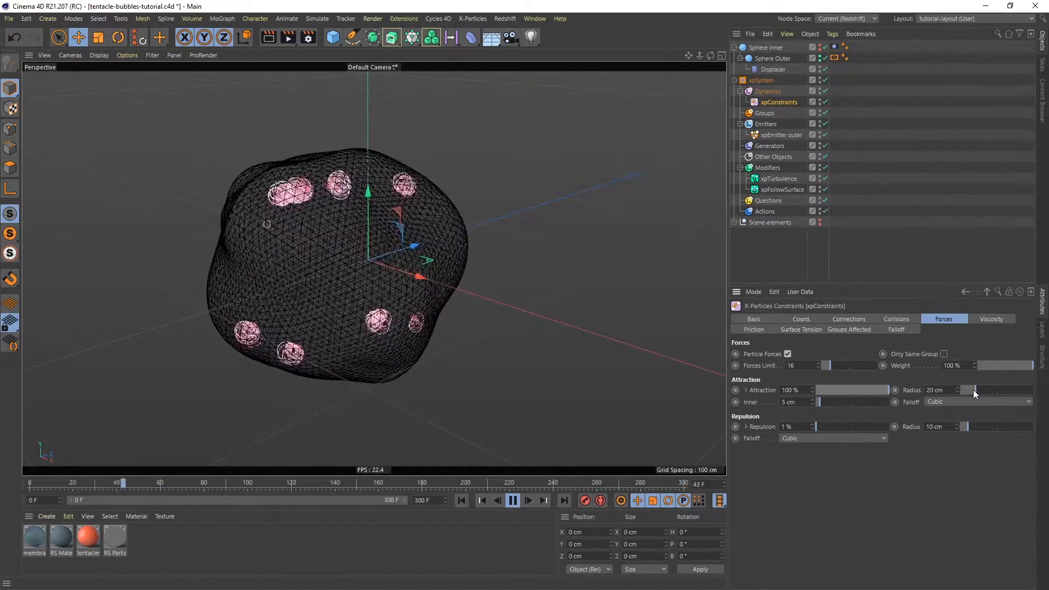
left_click_drag(975, 390, 1037, 387)
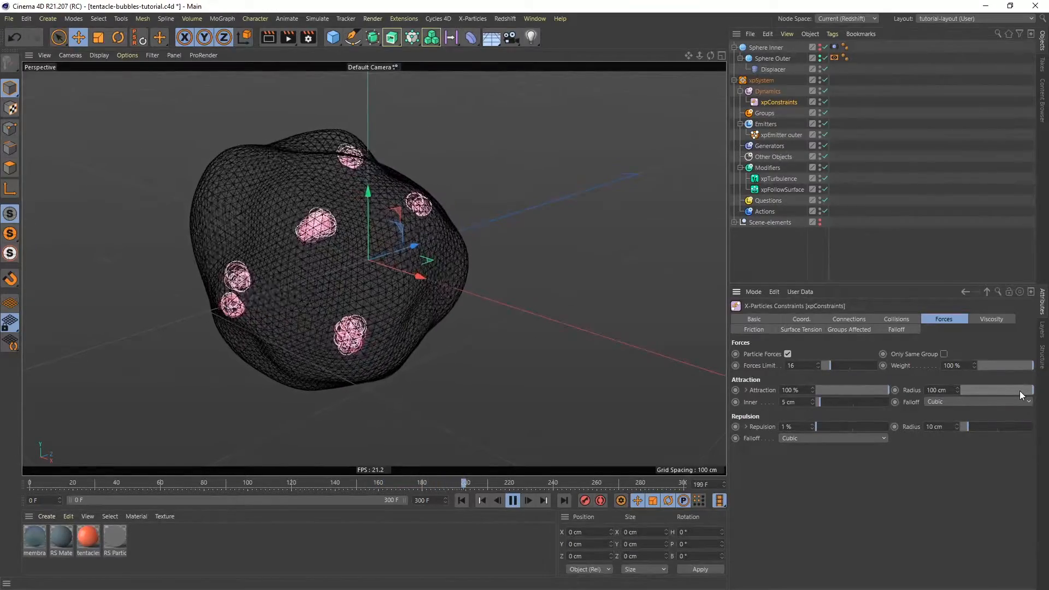
left_click_drag(1019, 391, 969, 389)
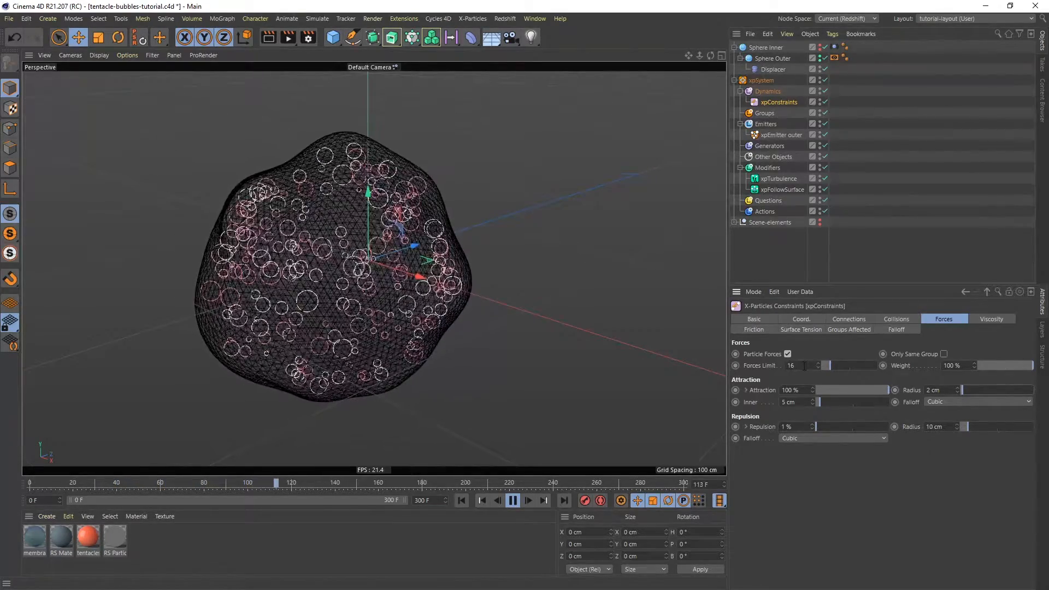
Set xpConstraints' forces limit to 9 and raise its repulsion to 86 %.
left_click_drag(808, 365, 769, 365)
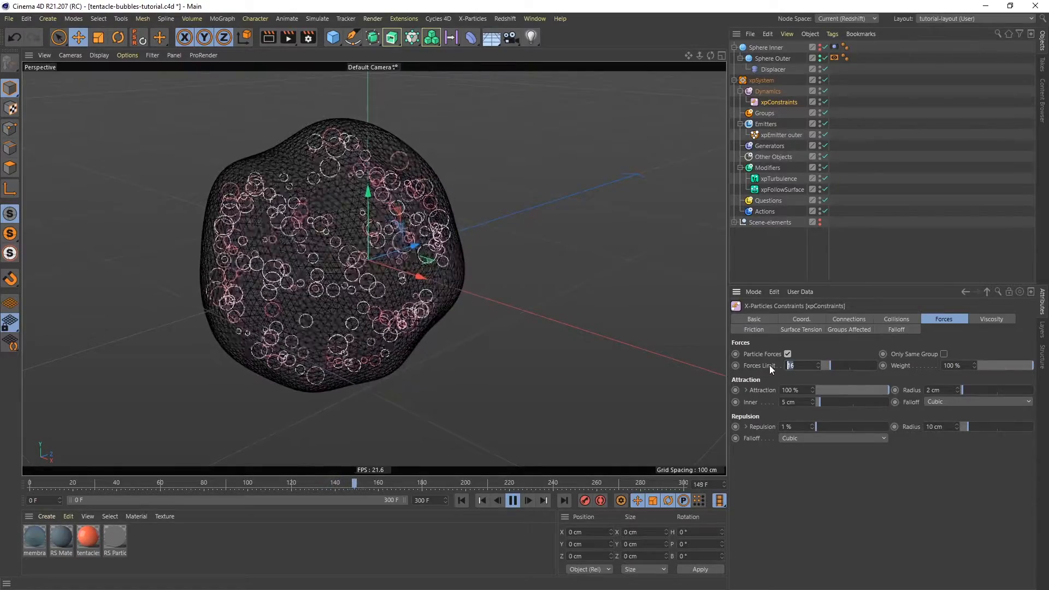
type("9")
key("Return")
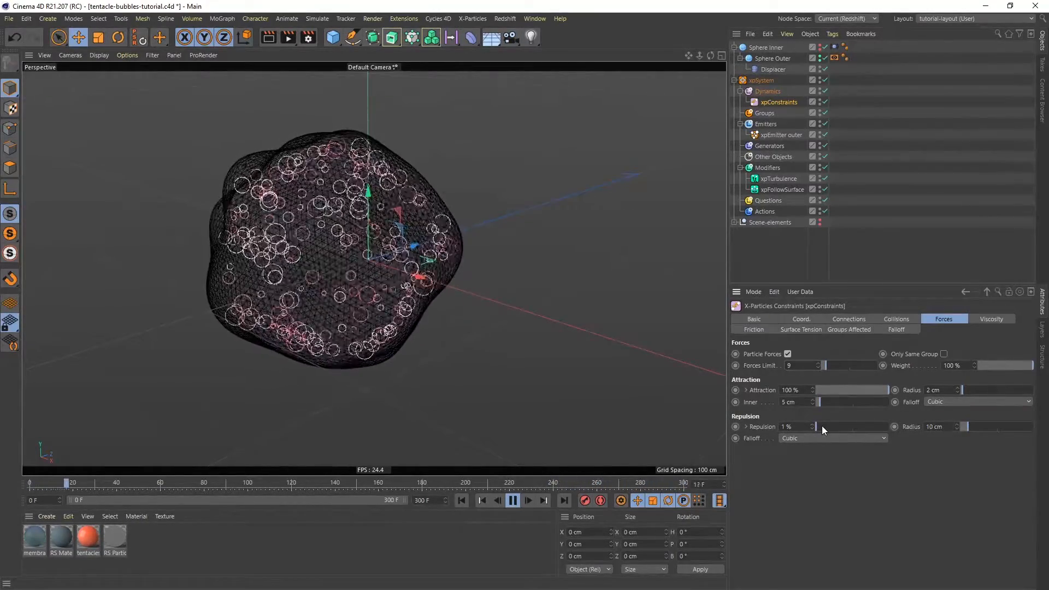
left_click_drag(822, 424, 876, 427)
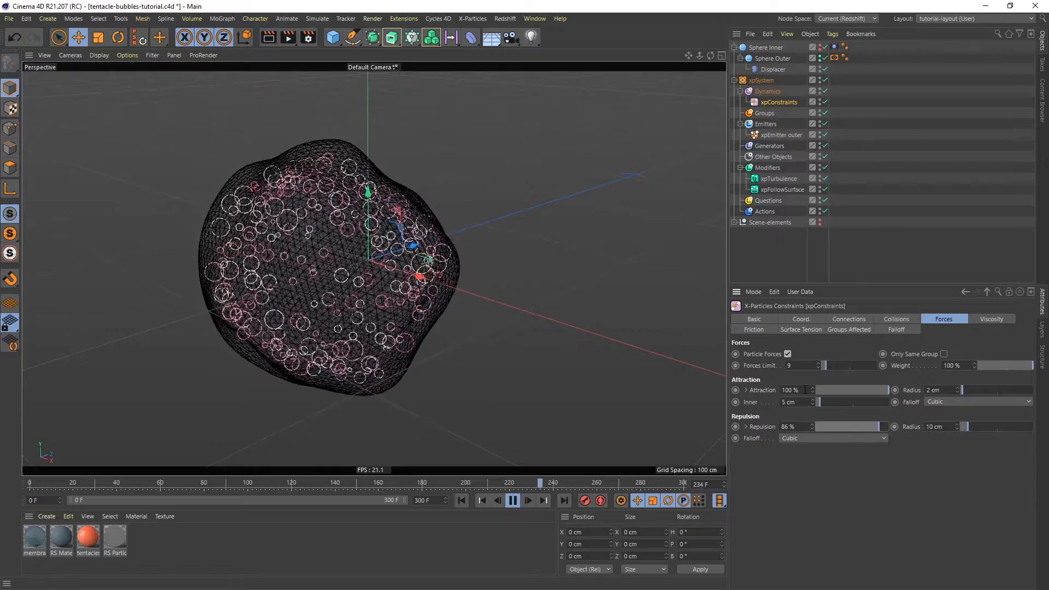
Set xpConstraints' attraction to 60 %, with a radius of 15 cm and an inner distance of 8 cm.
left_click_drag(863, 389, 870, 389)
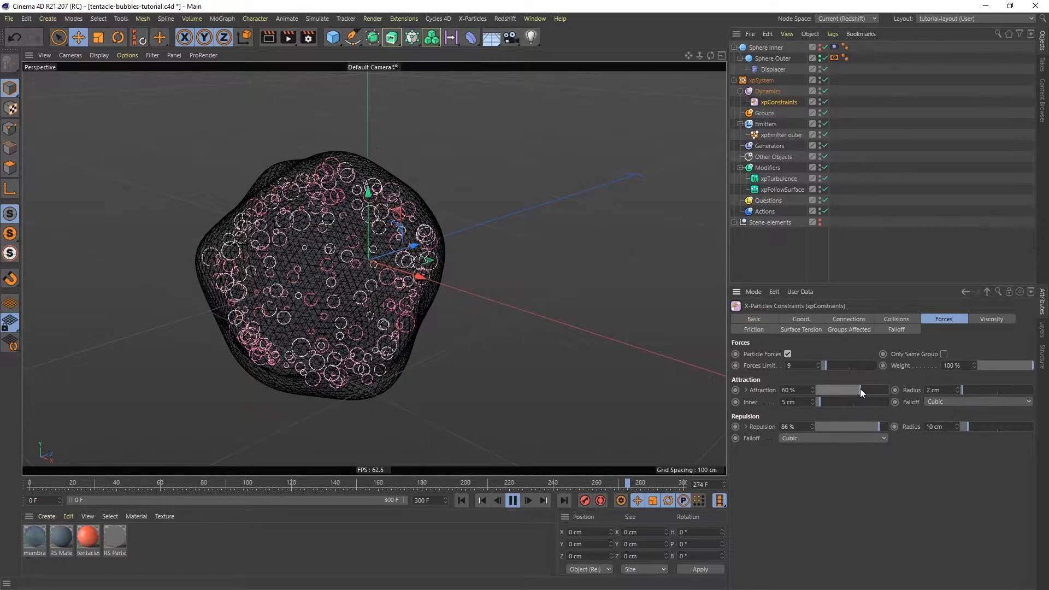
left_click(964, 390)
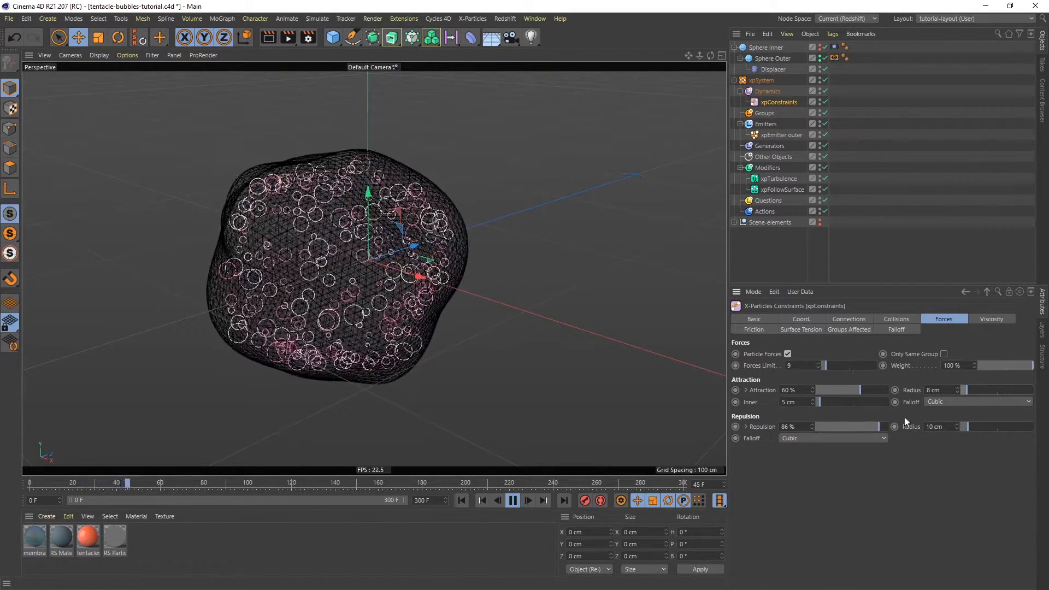
left_click(812, 400)
left_click(812, 400)
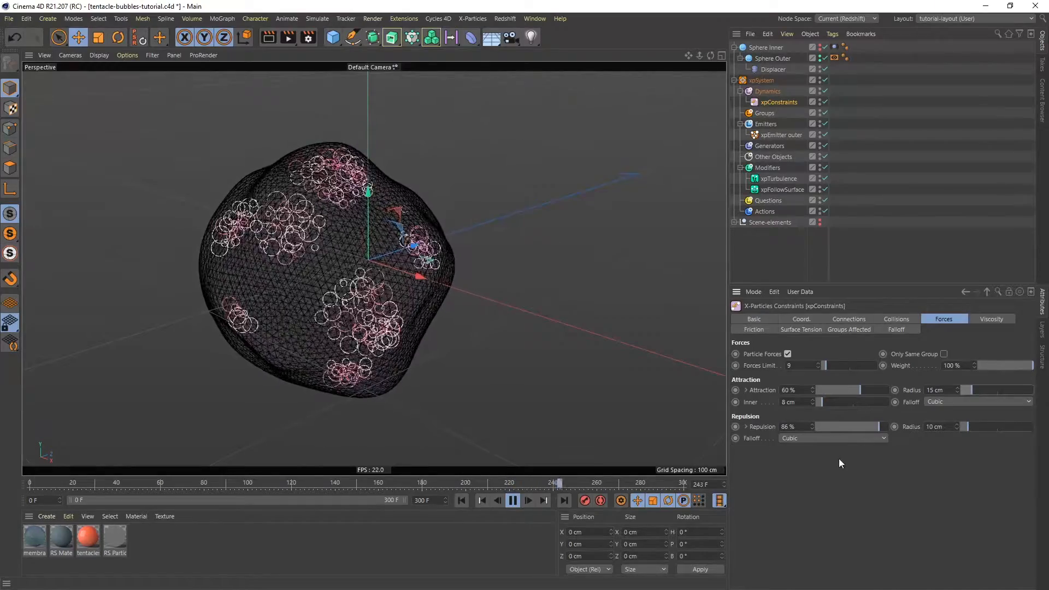
Lower xpConstraints' repulsion to 23 % and increase the repulsion radius to 18 cm.
left_click_drag(873, 425, 860, 429)
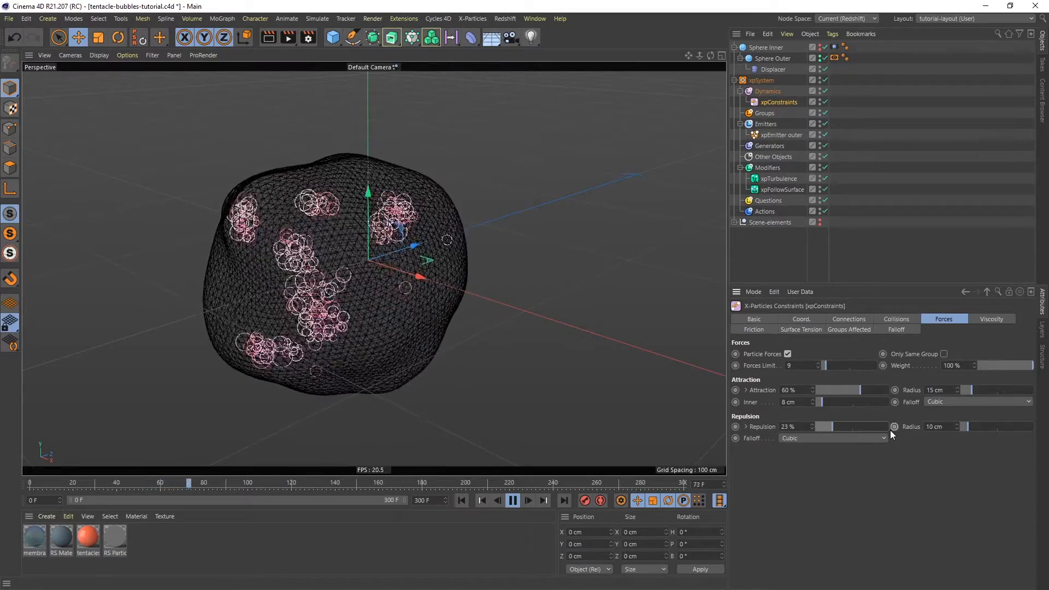
left_click_drag(956, 425, 956, 424)
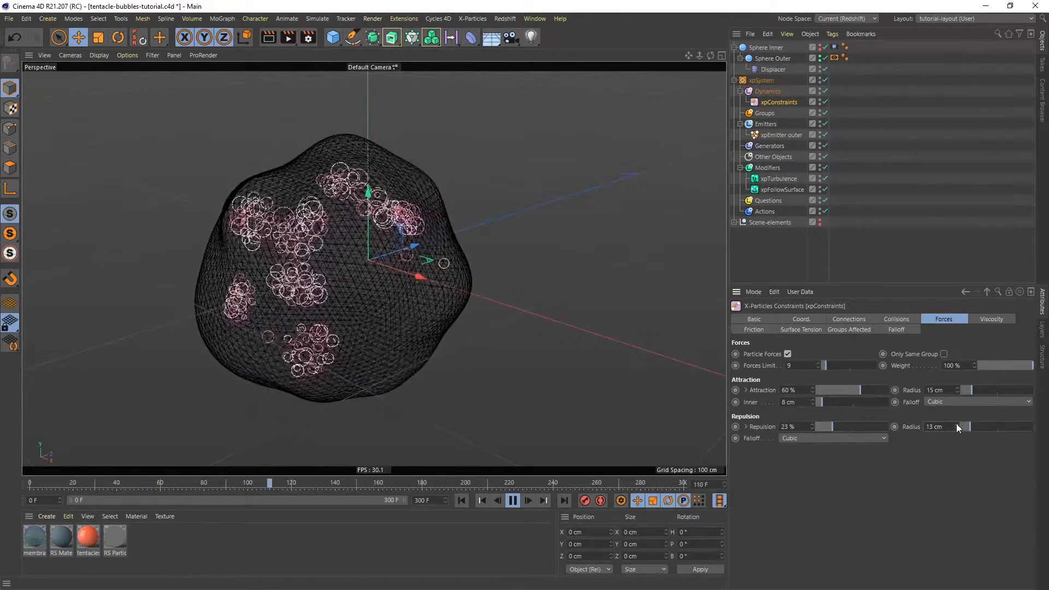
left_click(955, 424)
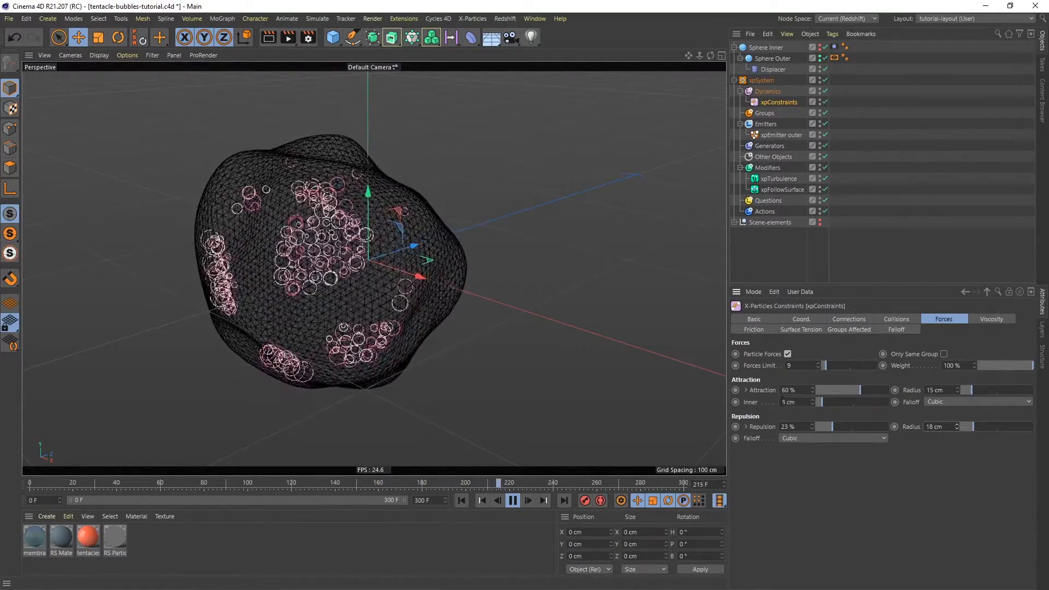
Enable viscosity in xpConstraints with a stiffness of 19 % and a connection limit of 43.
left_click(990, 320)
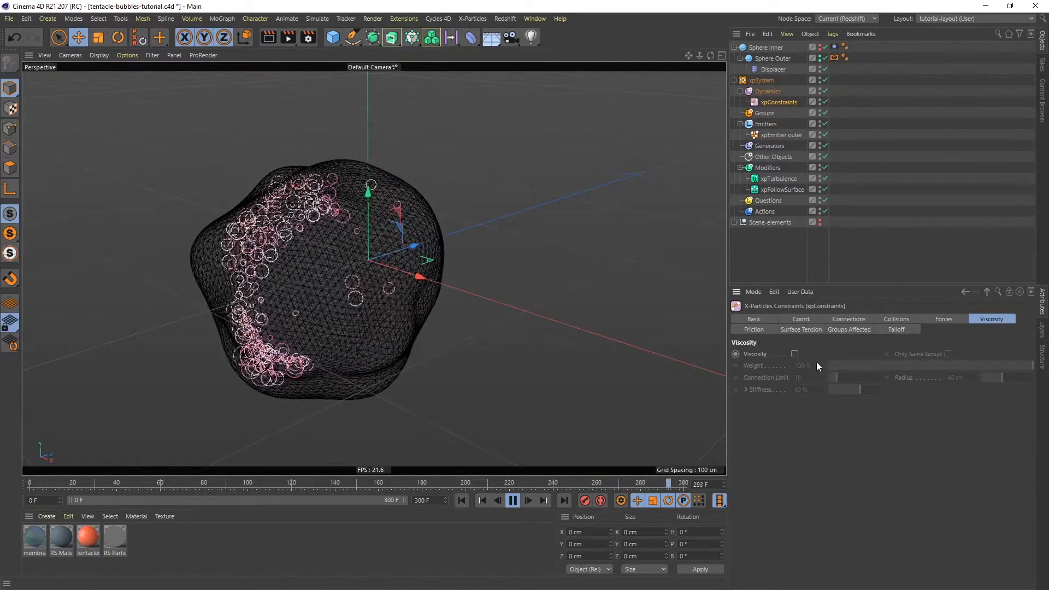
left_click(794, 353)
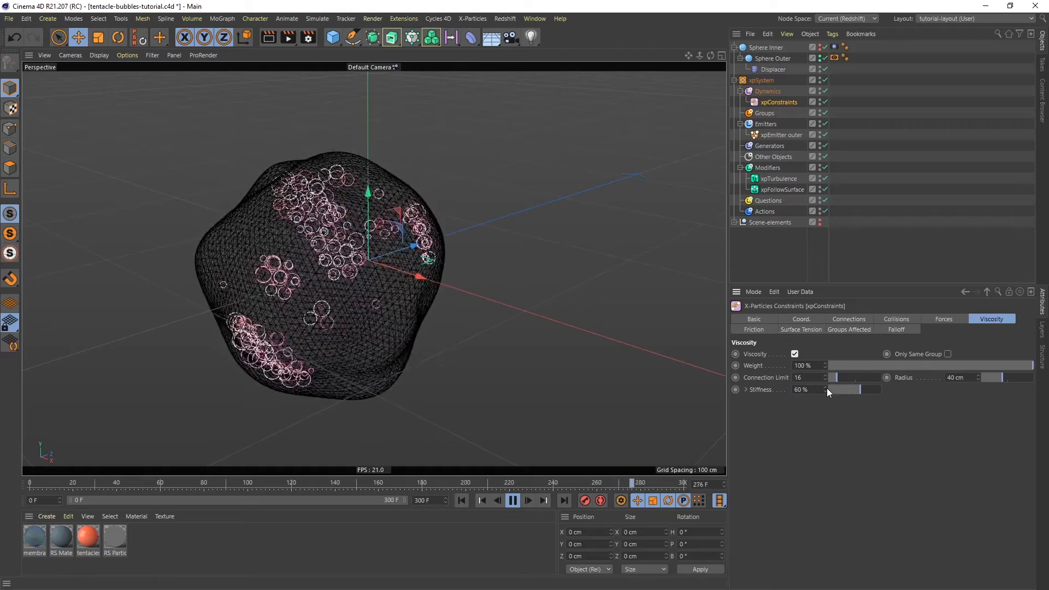
left_click(801, 389)
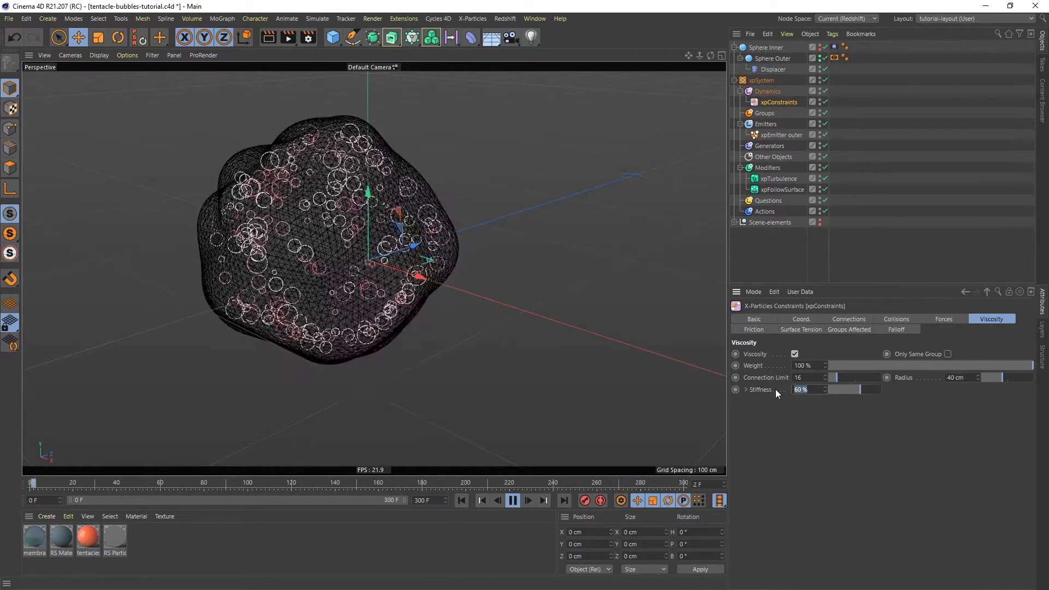
type("19")
key("Return")
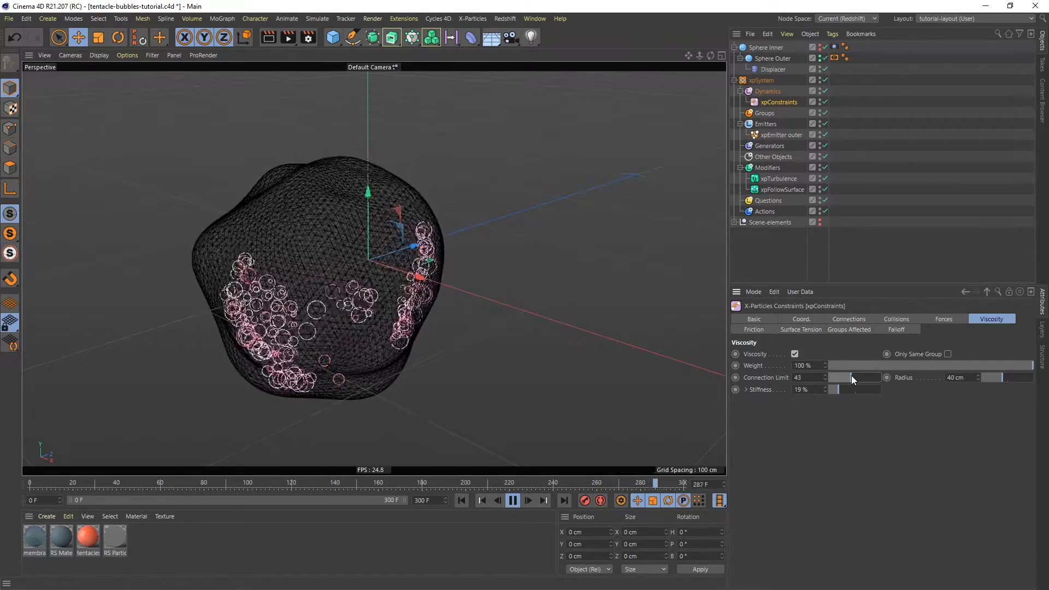
Compare the particle motion with viscosity off and on, inspect the clusters during playback, and stop the animation.
left_click(794, 354)
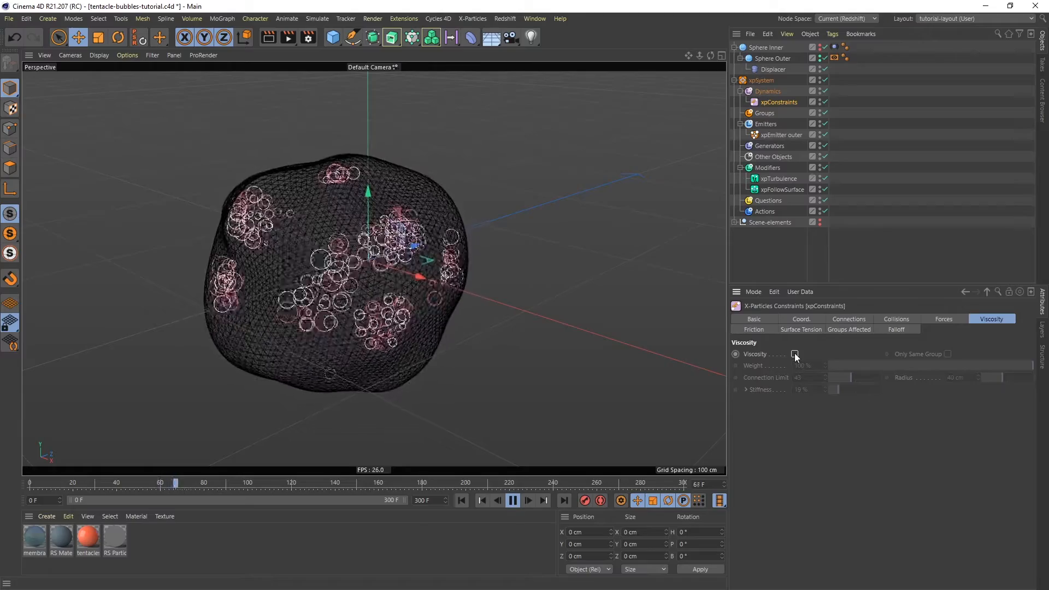
left_click(794, 354)
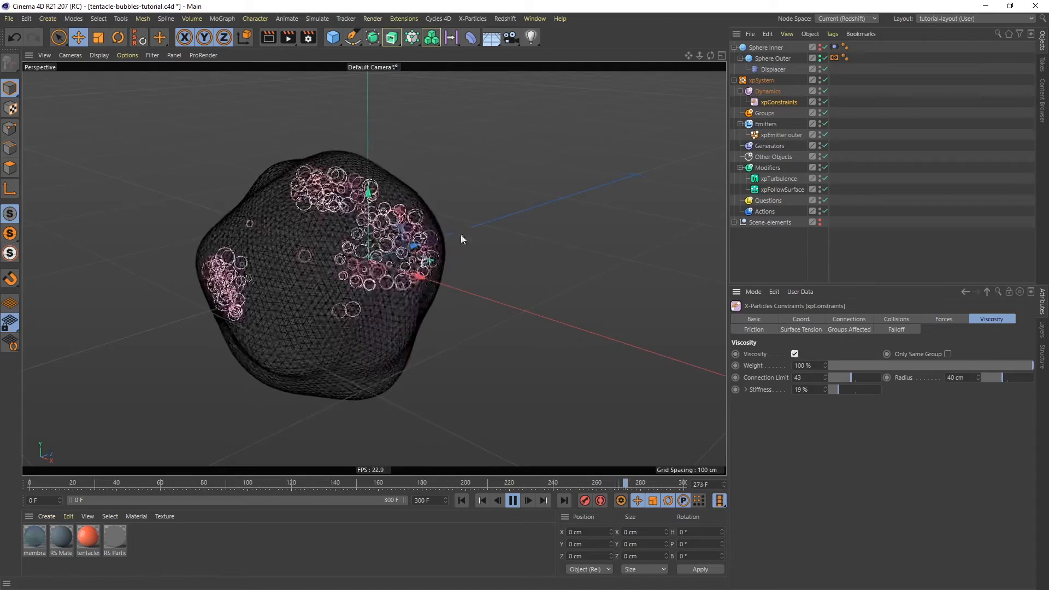
left_click_drag(318, 275, 298, 276, "alt")
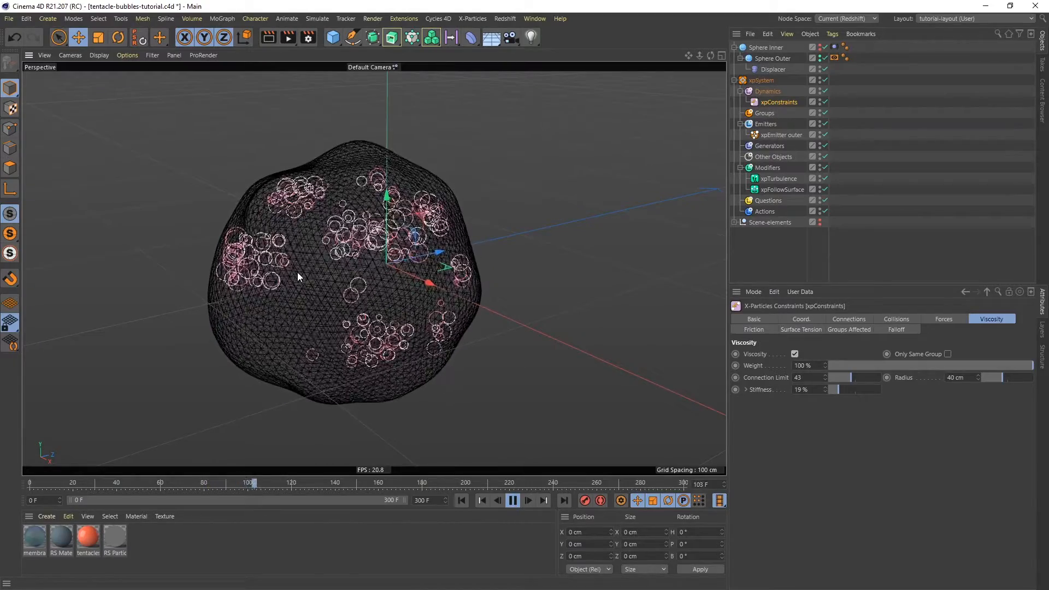
left_click(512, 500)
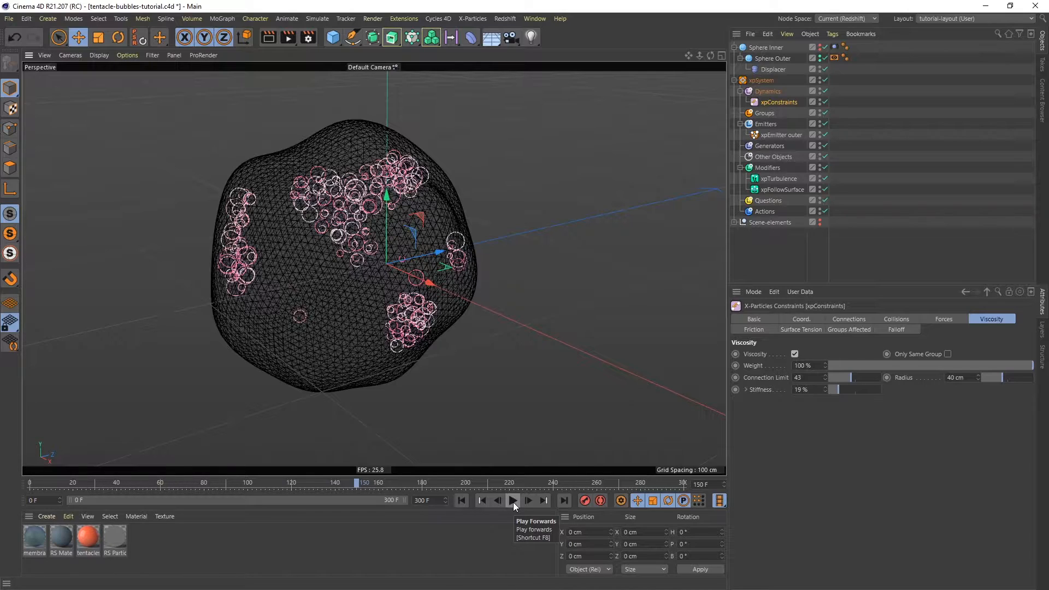
Duplicate the xpEmitter outer emitter and rename the copy to xpEmitter inner.
left_click(773, 136)
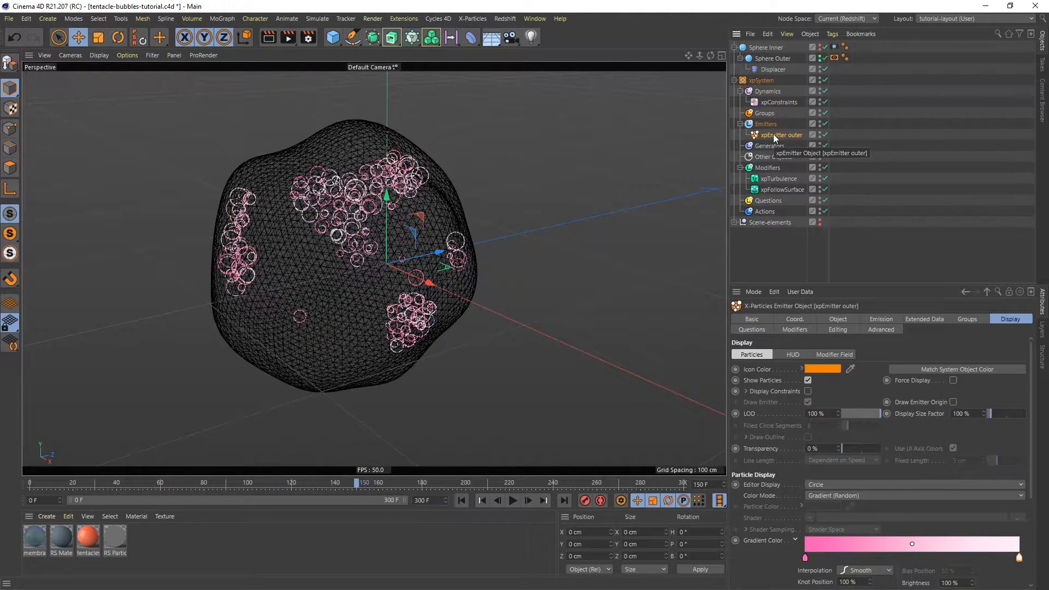
left_click_drag(772, 132, 775, 134, "ctrl")
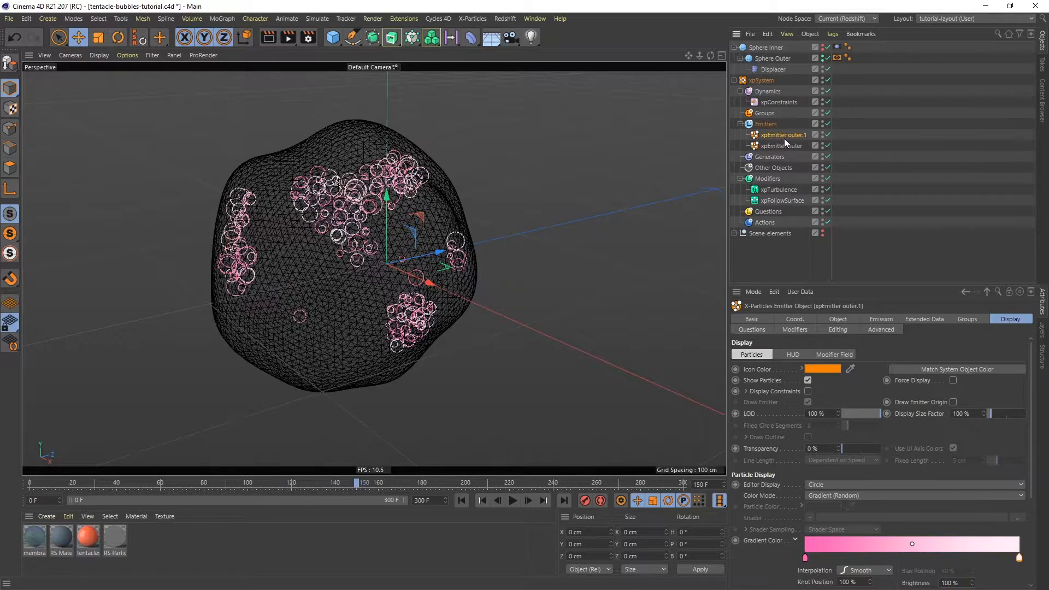
double_click(785, 136)
key("BackSpace")
key("BackSpace")
key("BackSpace")
key("BackSpace")
key("BackSpace")
key("BackSpace")
key("BackSpace")
key("BackSpace")
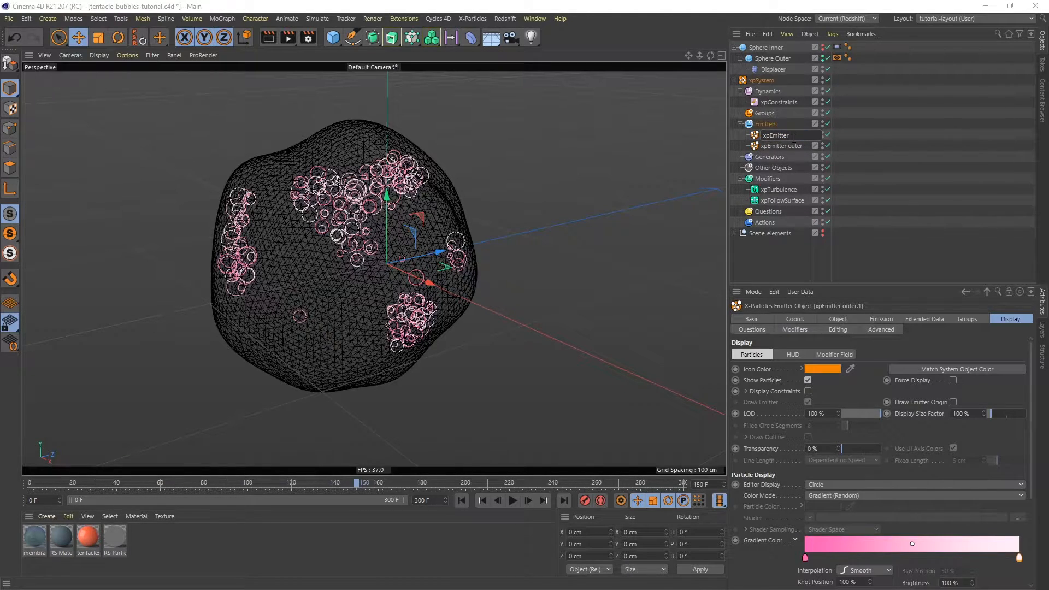
type("inner")
key("Return")
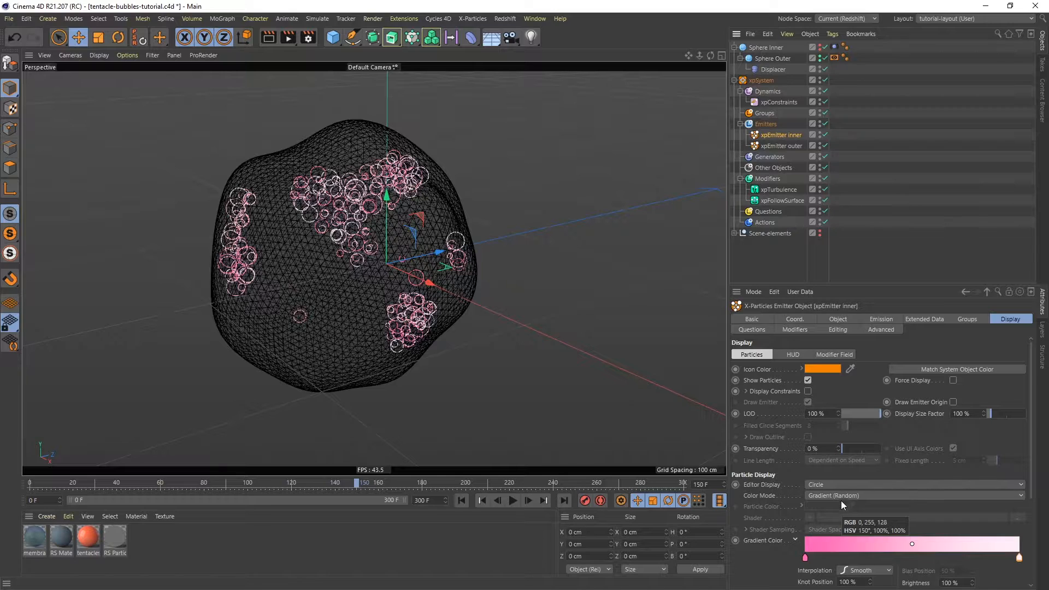
Give xpEmitter inner a green icon color with hue 116° and display its particles in Single Color mode with the same green.
left_click(821, 369)
left_click_drag(835, 370, 811, 369)
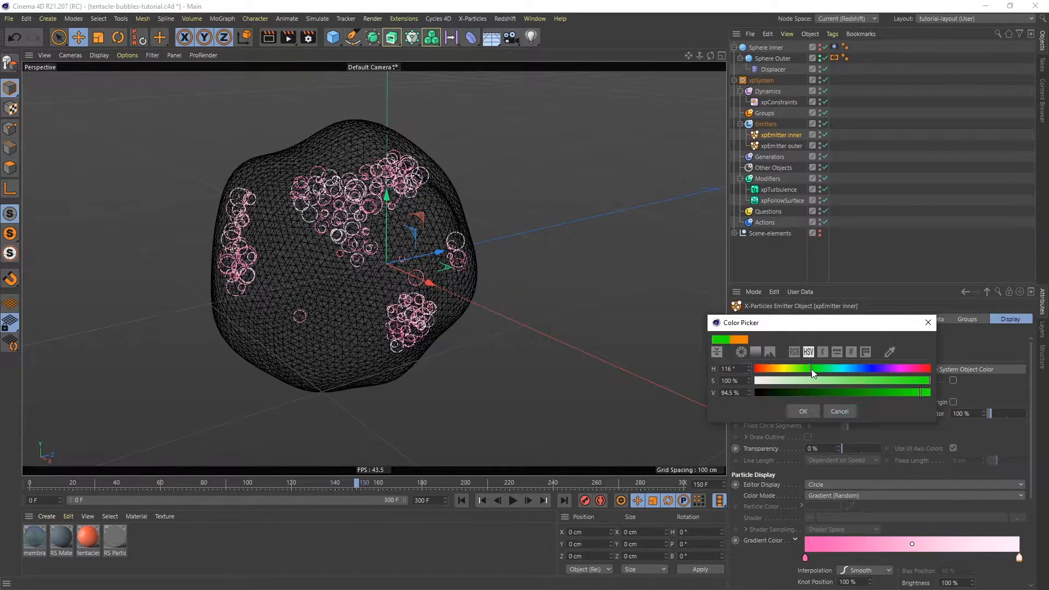
left_click(803, 412)
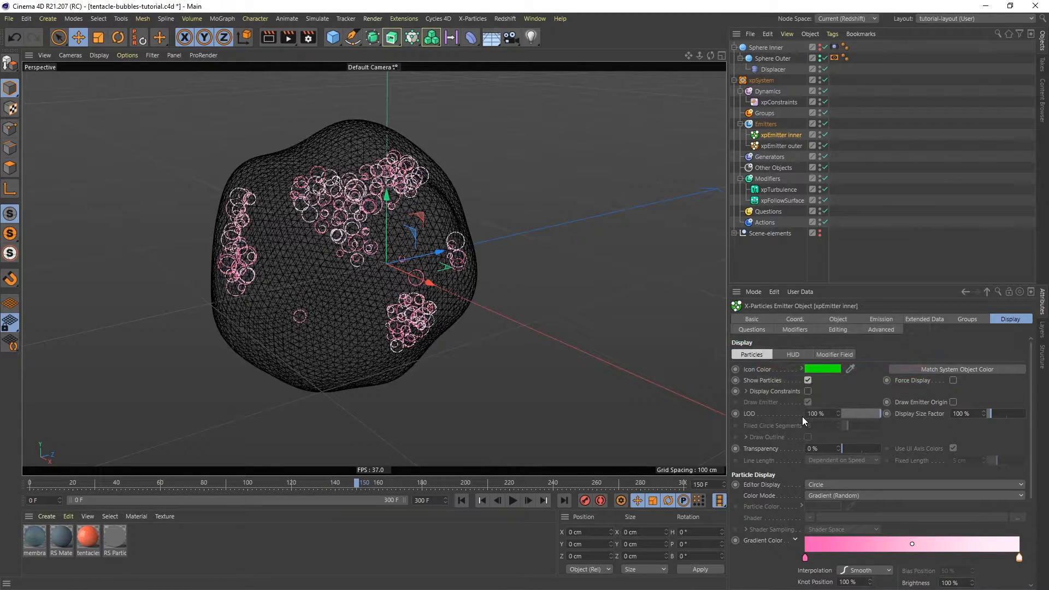
left_click(816, 495)
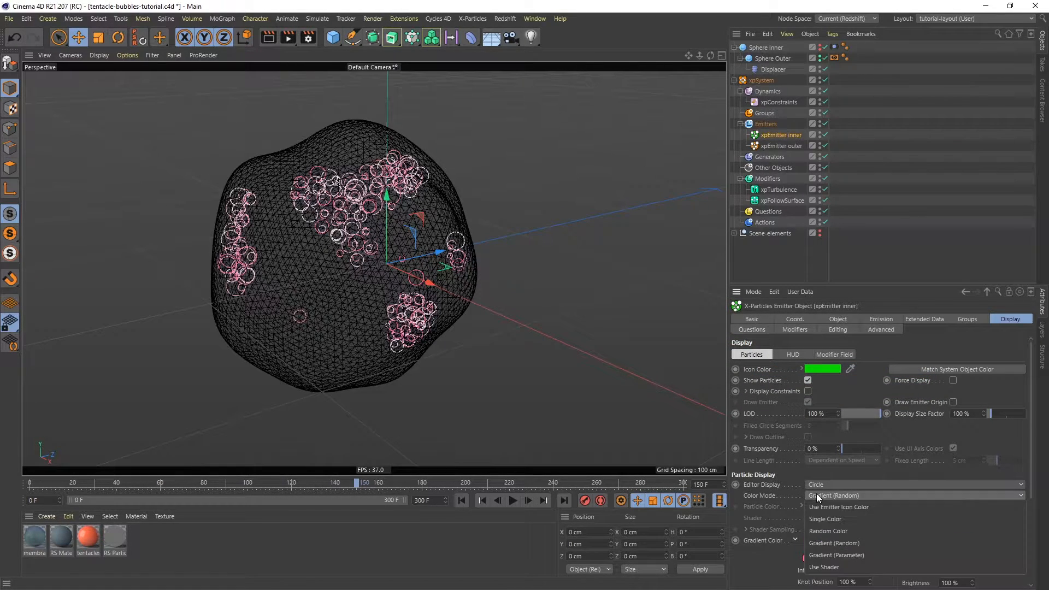
left_click(824, 520)
left_click(850, 506)
left_click(830, 369)
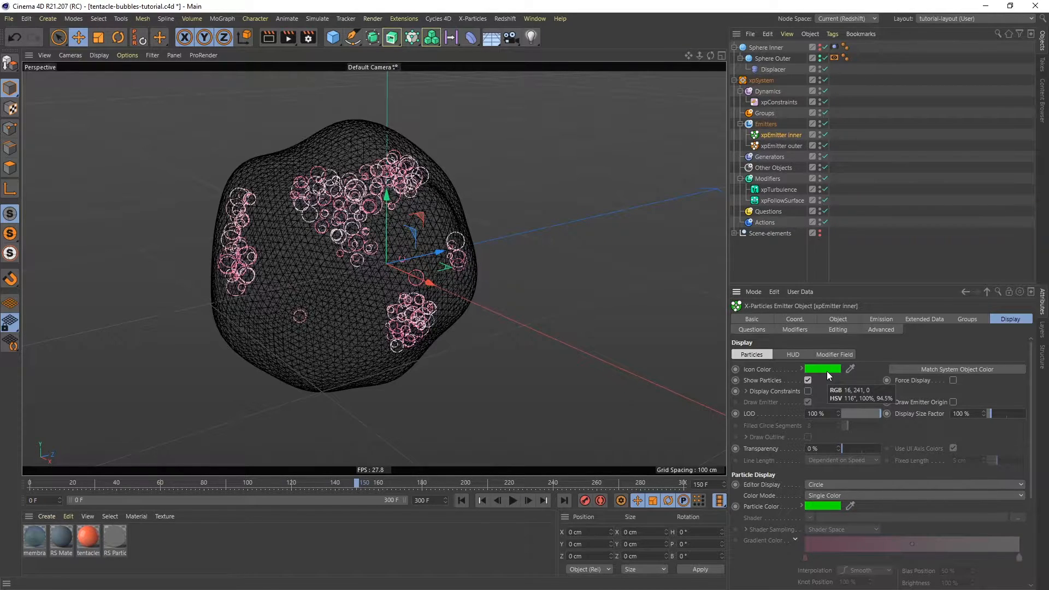
Set Sphere Inner as the source object of xpEmitter inner, playing the animation before and after the change to compare the particles.
left_click(461, 500)
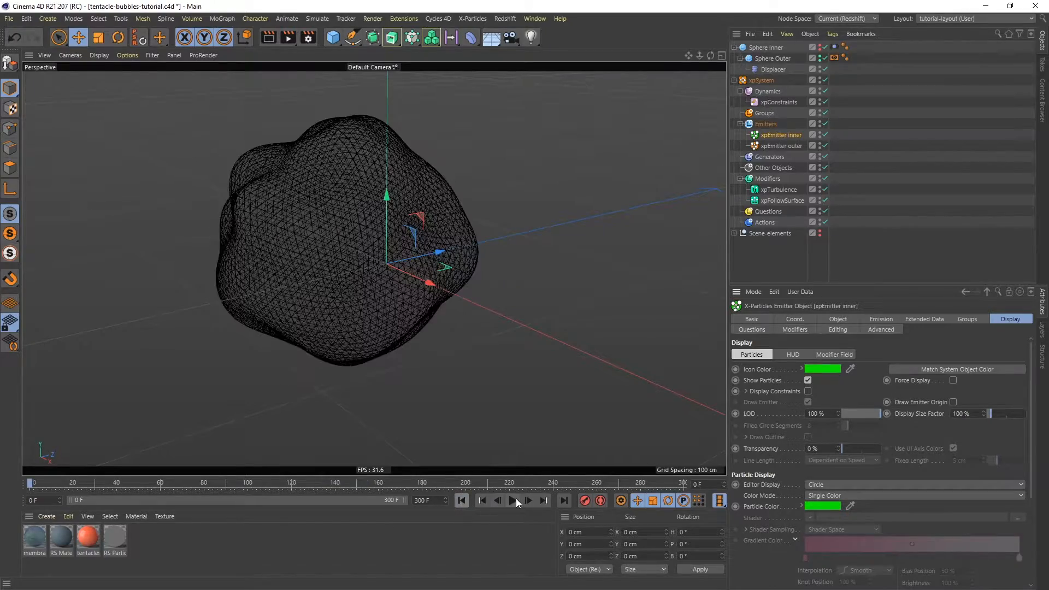
left_click(512, 500)
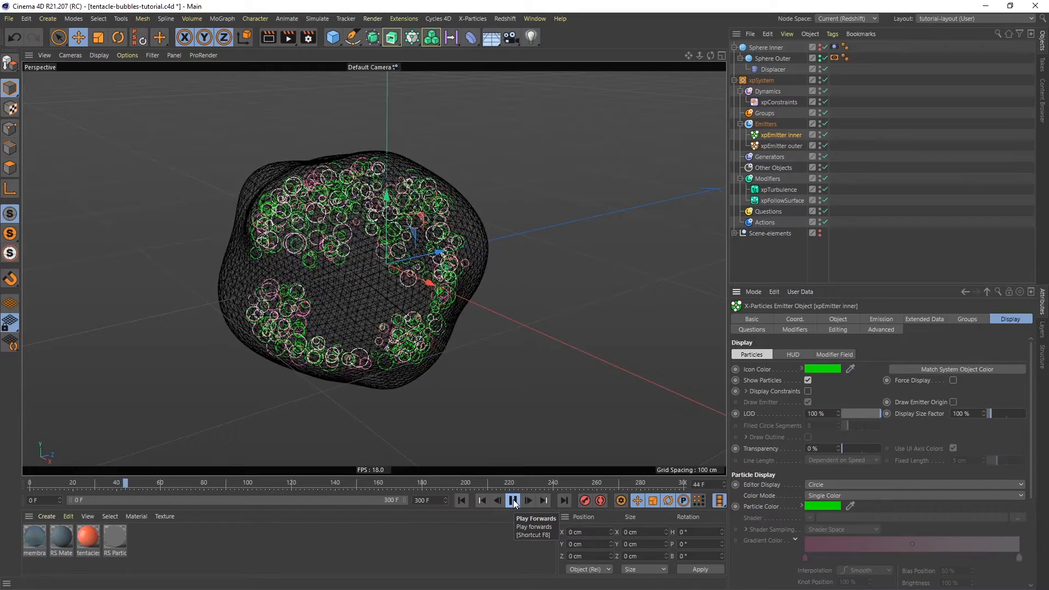
left_click(513, 500)
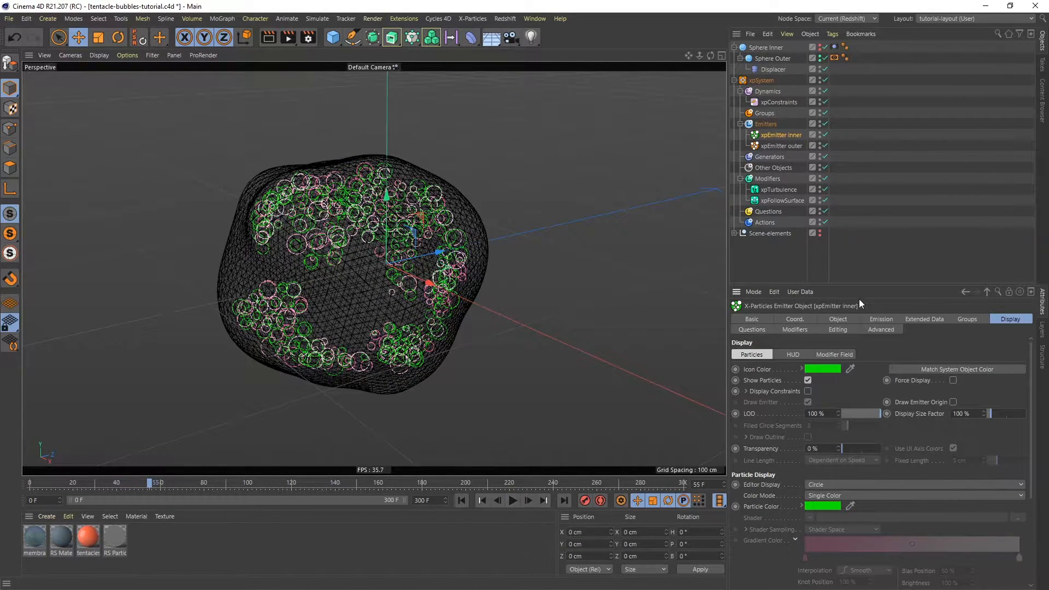
left_click(839, 320)
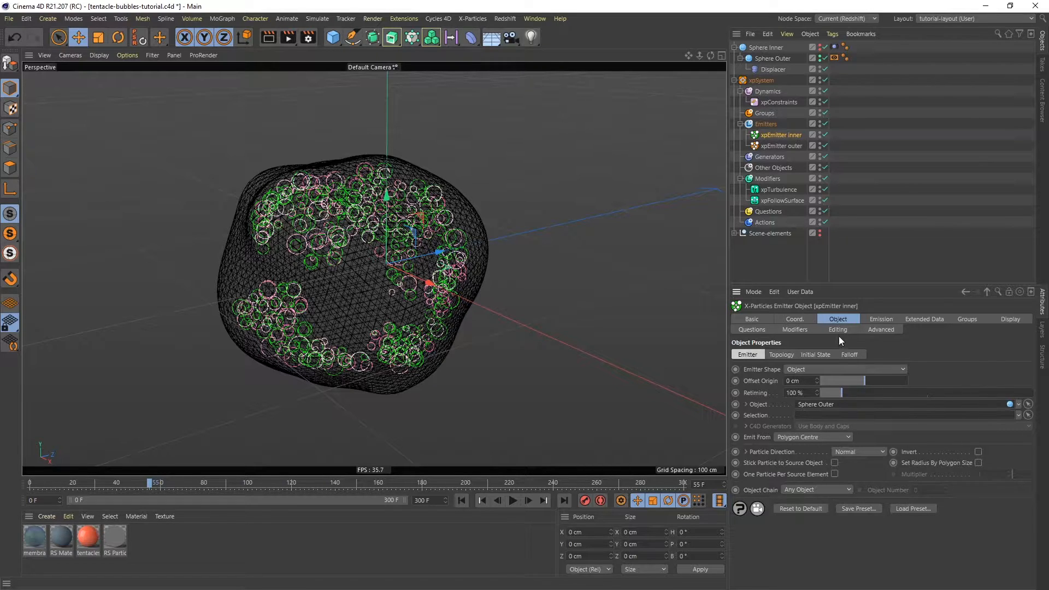
left_click_drag(766, 47, 823, 403)
left_click(460, 500)
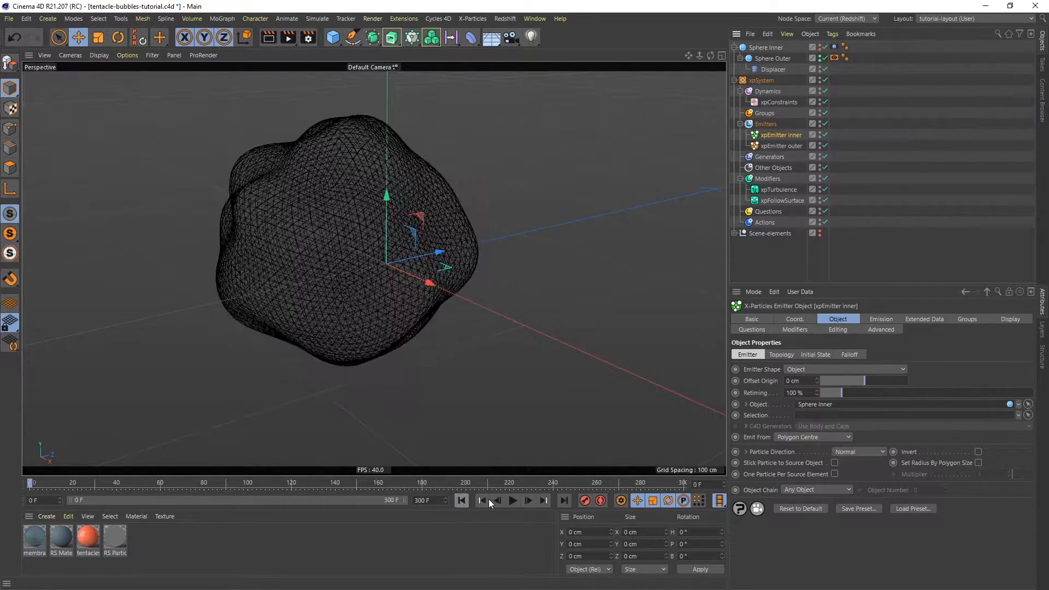
left_click(512, 500)
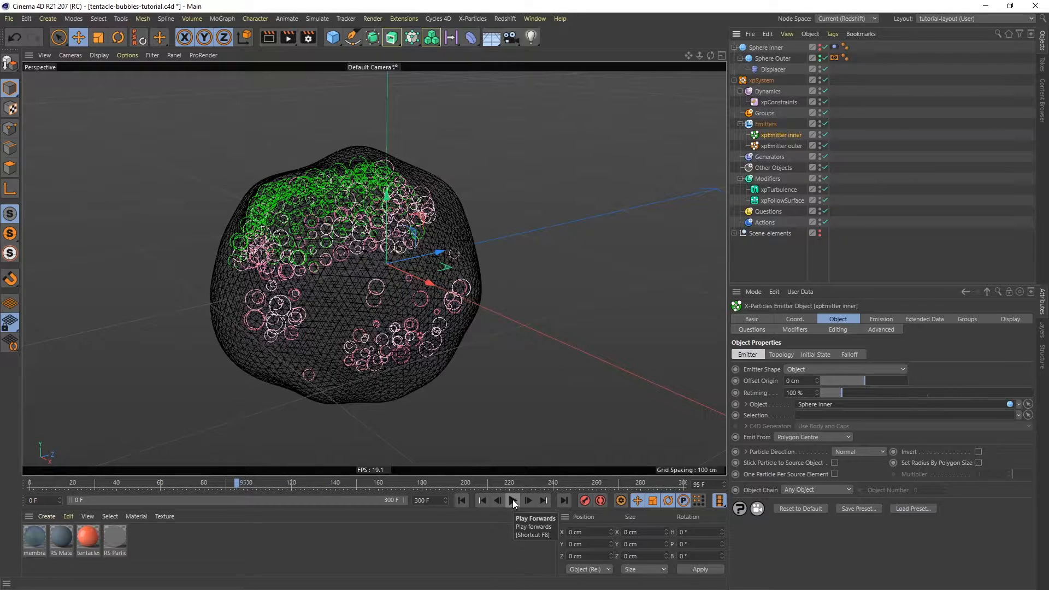
Set xpEmitter inner's particle modifiers mode to Include with an empty list, and play the animation from the start.
left_click(796, 330)
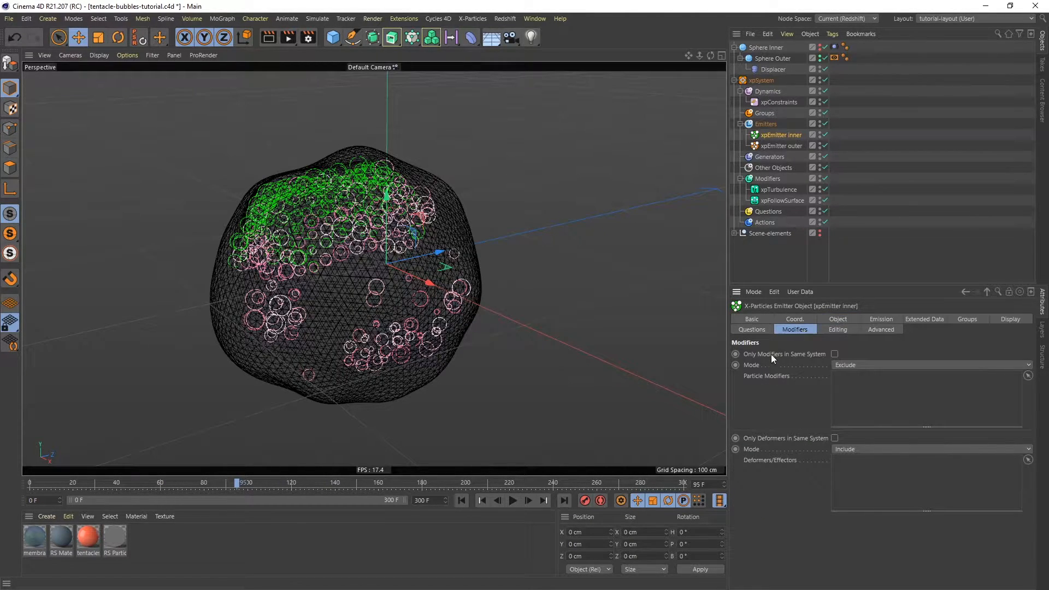
left_click(866, 363)
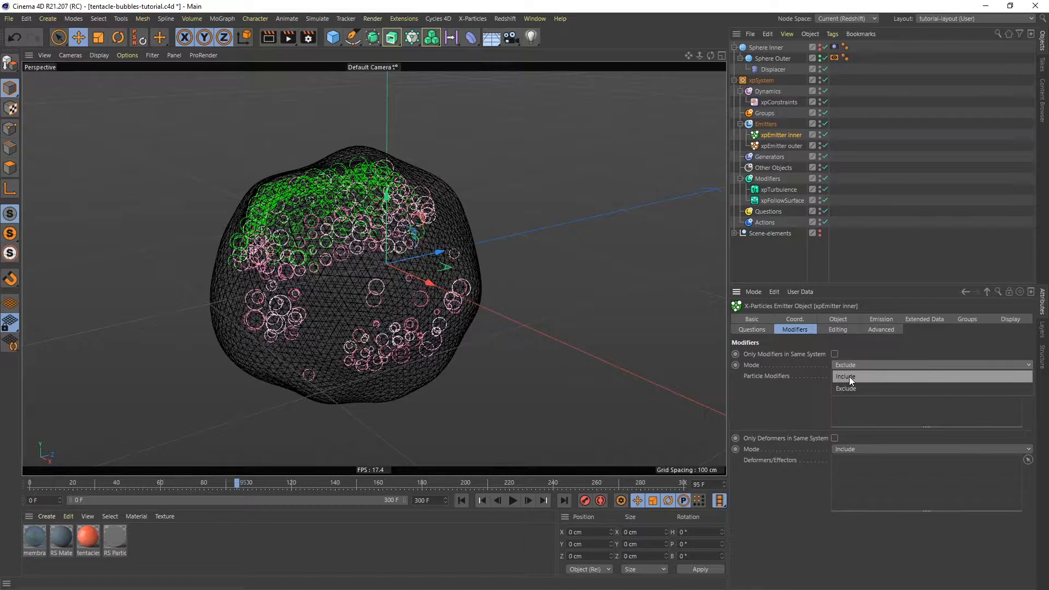
left_click(845, 377)
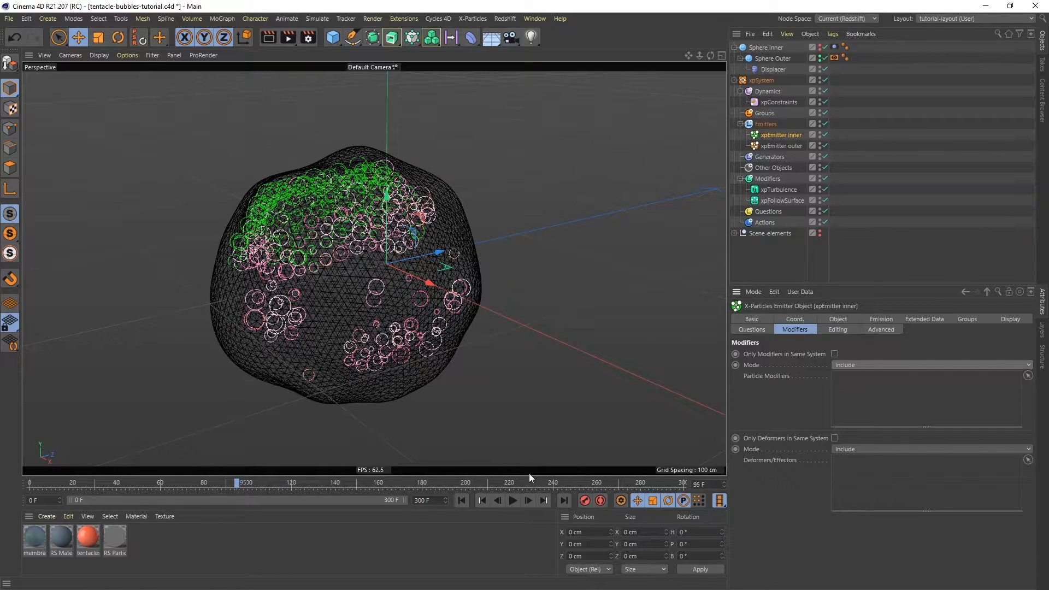
left_click(461, 500)
left_click(513, 501)
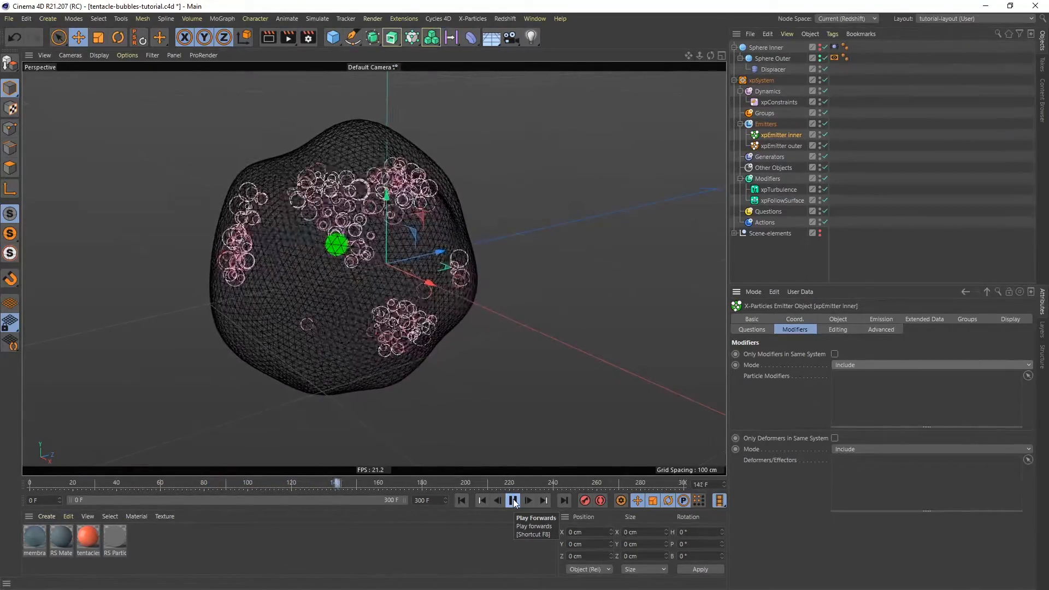
left_click(513, 501)
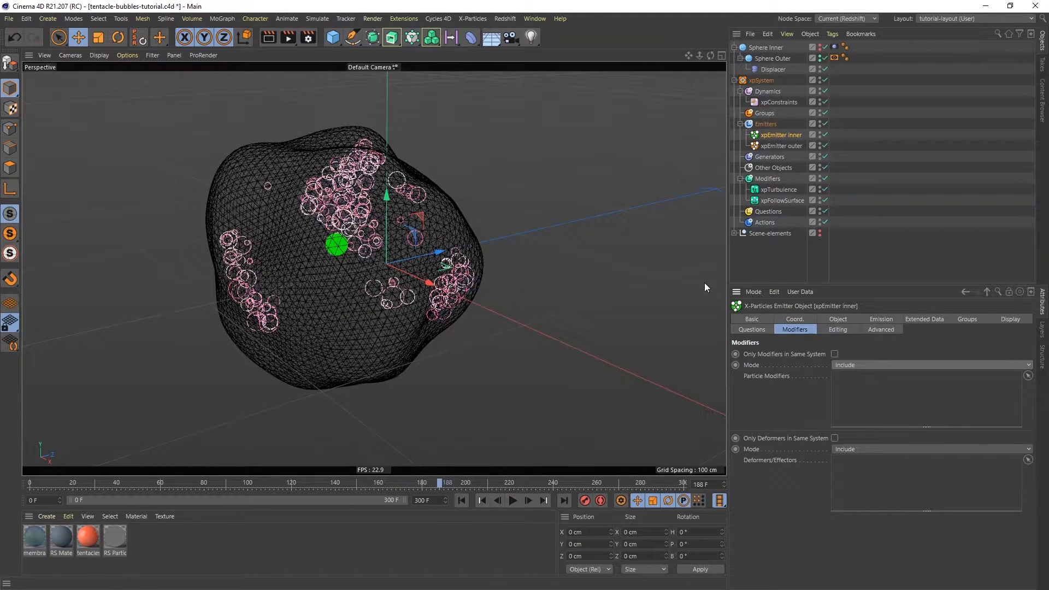
Disable xpEmitter outer and hide Sphere Outer in the viewport, and play the animation to examine the inner particles alone.
left_click(824, 145)
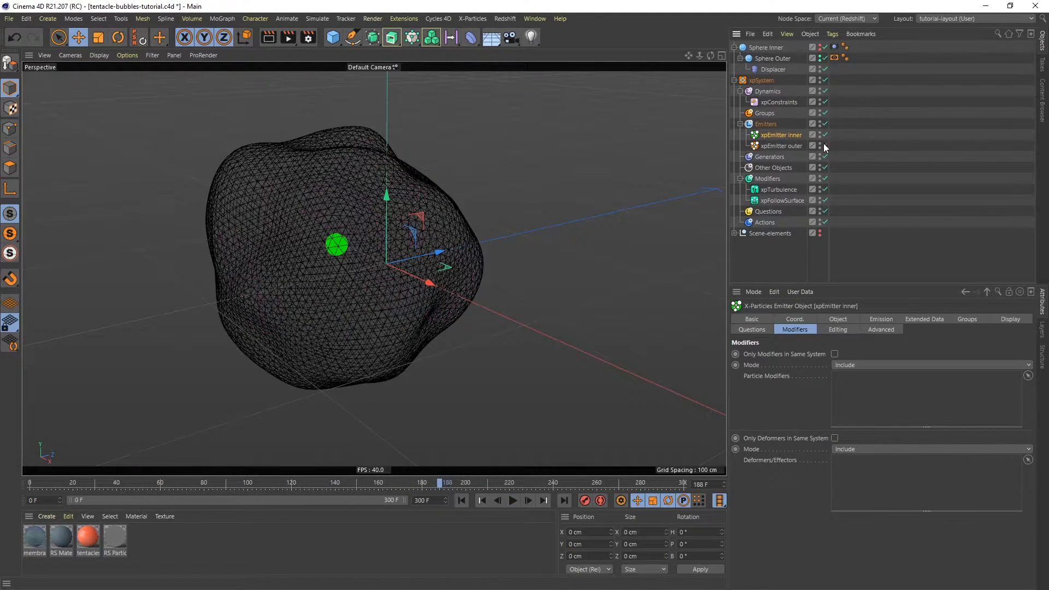
left_click(819, 57)
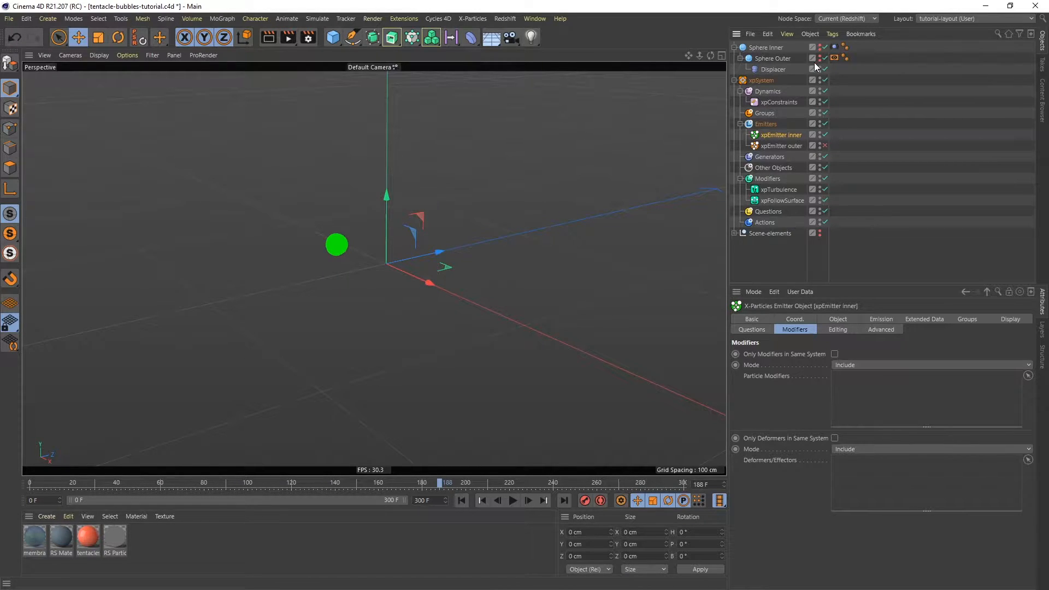
left_click(461, 500)
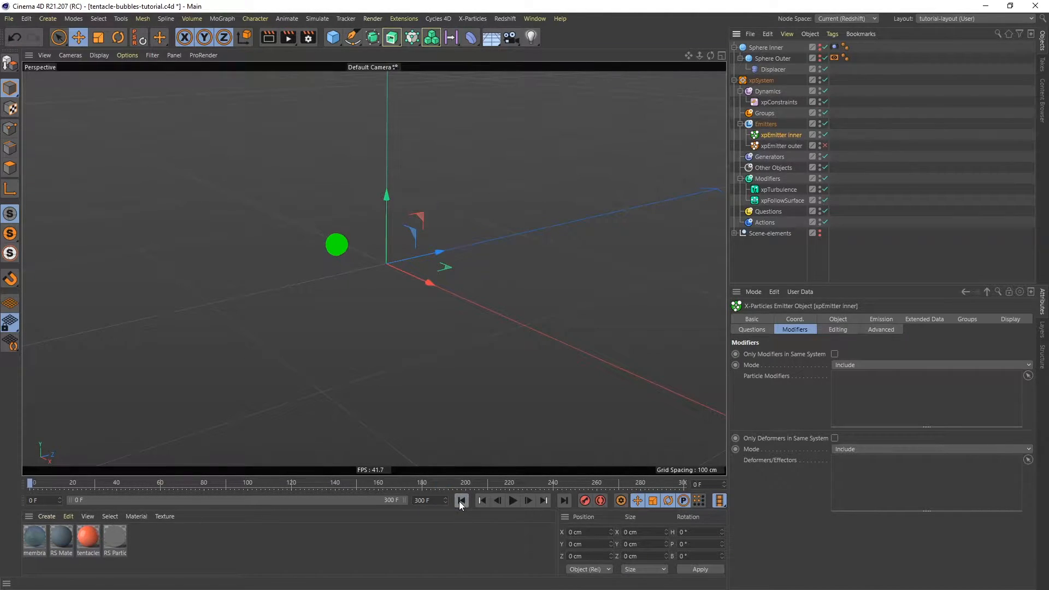
left_click(513, 500)
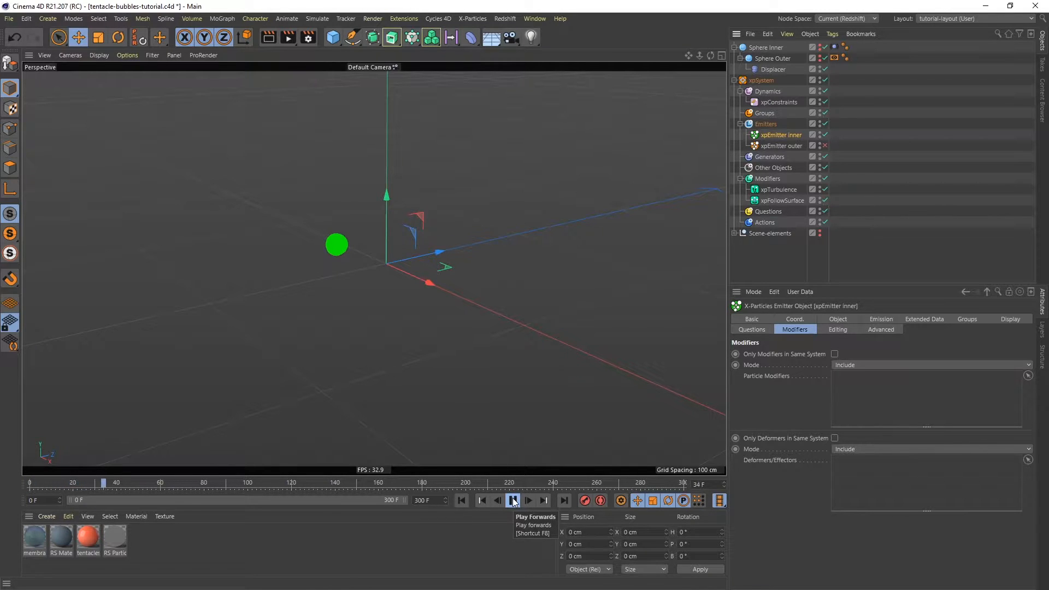
left_click(513, 501)
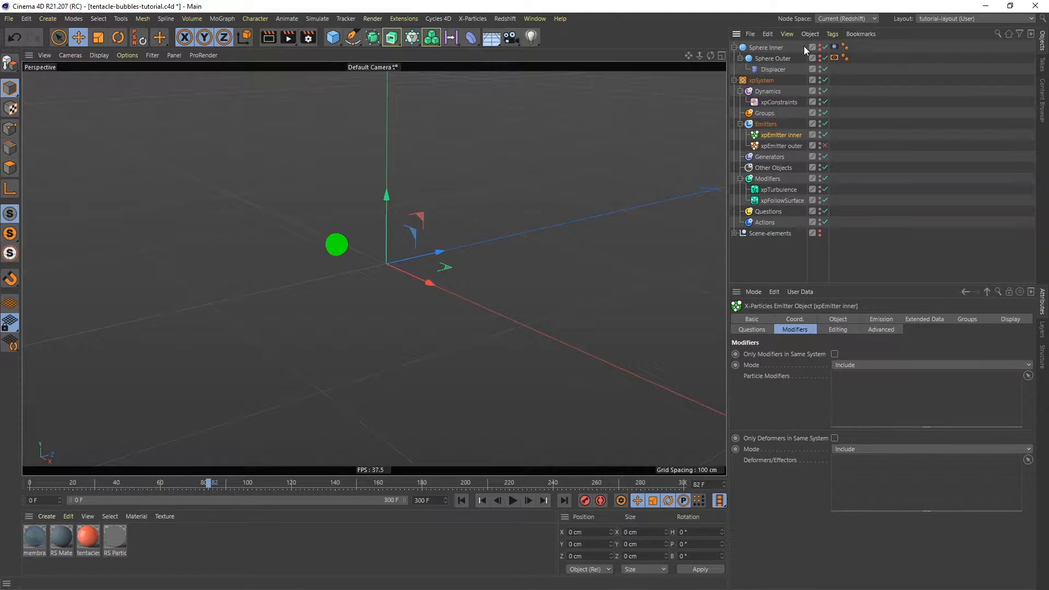
Show Sphere Inner in the viewport and replay the animation to compare its motion with the inner particles.
left_click(819, 45, "alt")
left_click(464, 500)
left_click(513, 500)
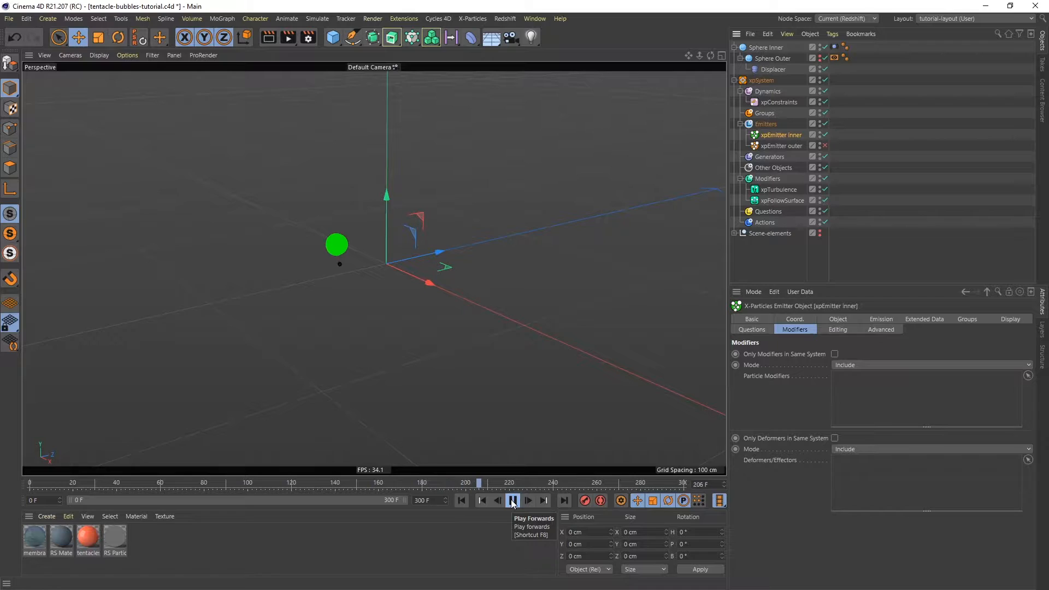
left_click(512, 501)
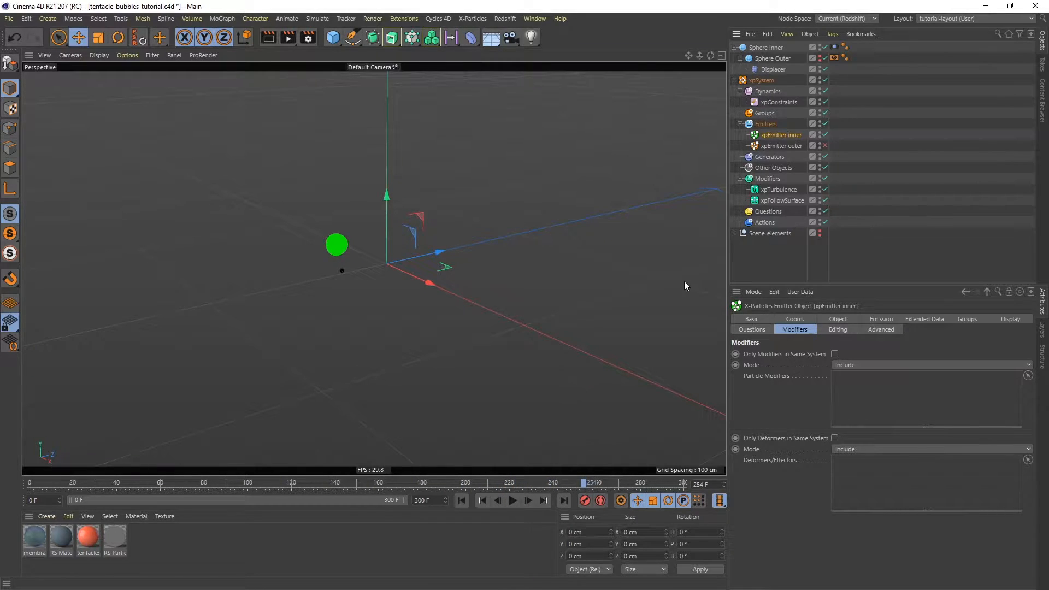
Enable Stick Particle to Source Object for xpEmitter inner and check the particles' motion in playback.
left_click(833, 318)
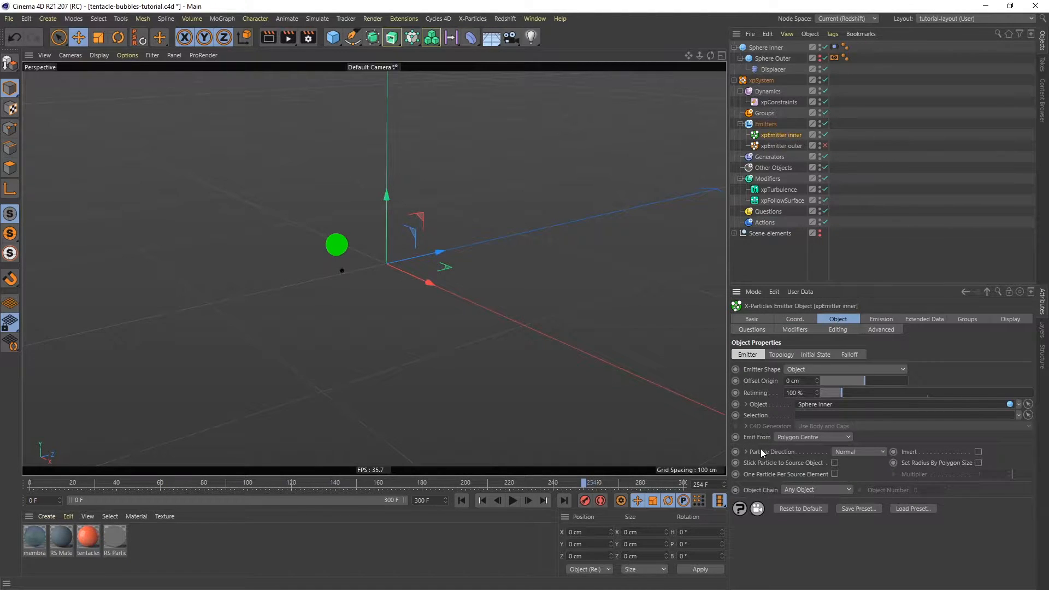
left_click(834, 462)
left_click(461, 501)
left_click(512, 500)
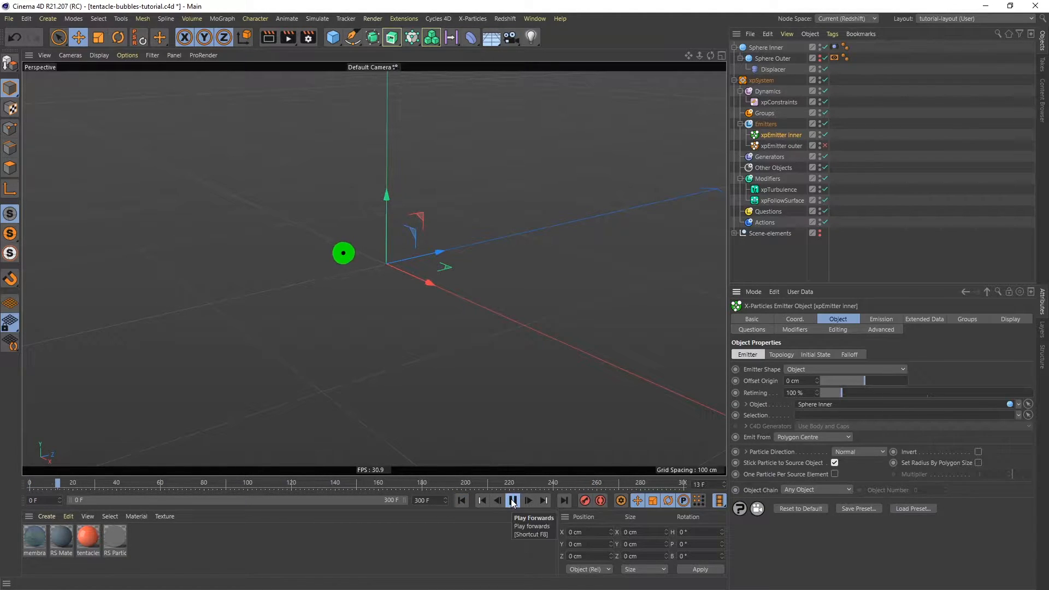
left_click(513, 501)
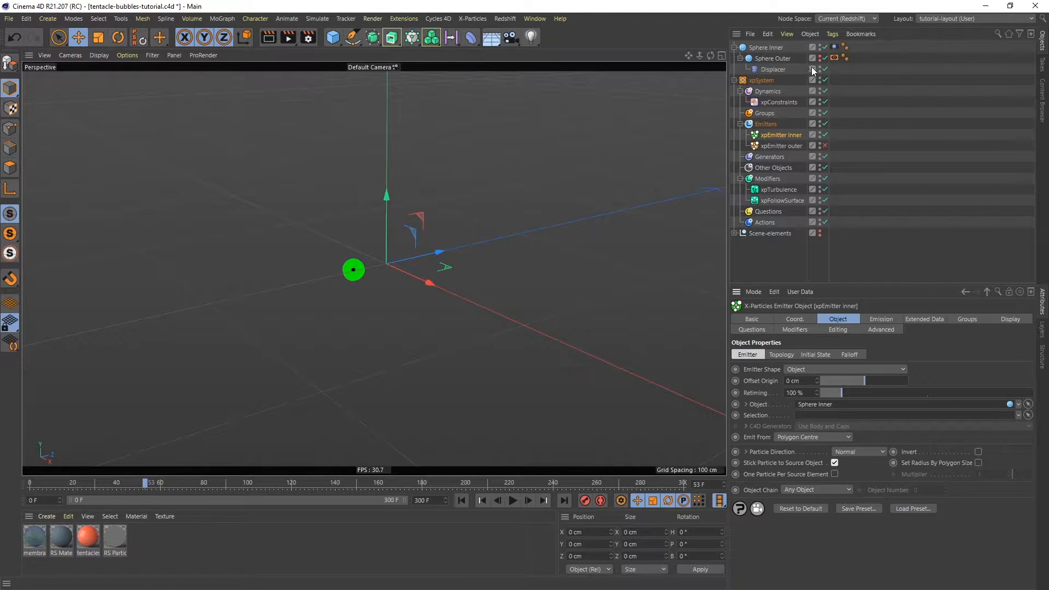
Hide Sphere Inner, show Sphere Outer and re-enable xpEmitter outer, and play the animation with both emitters.
double_click(819, 45)
left_click(820, 56)
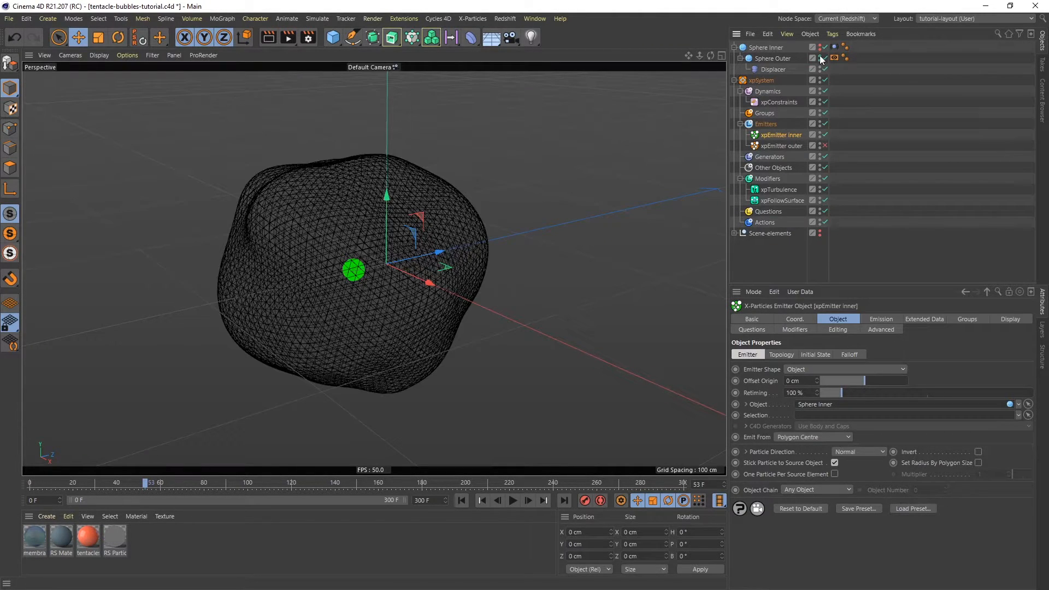
left_click(824, 145)
left_click(463, 501)
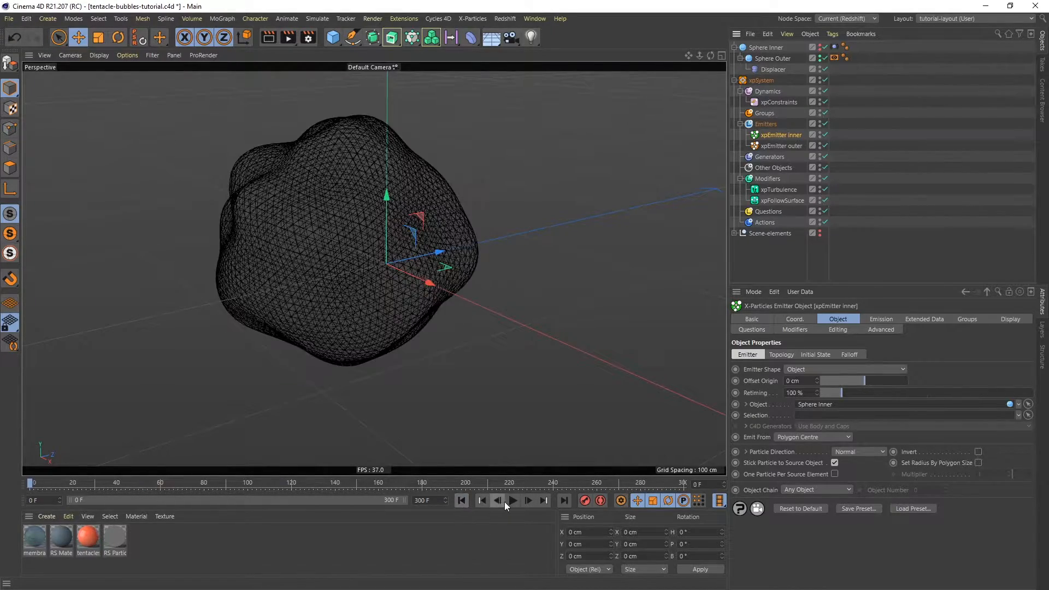
left_click(512, 500)
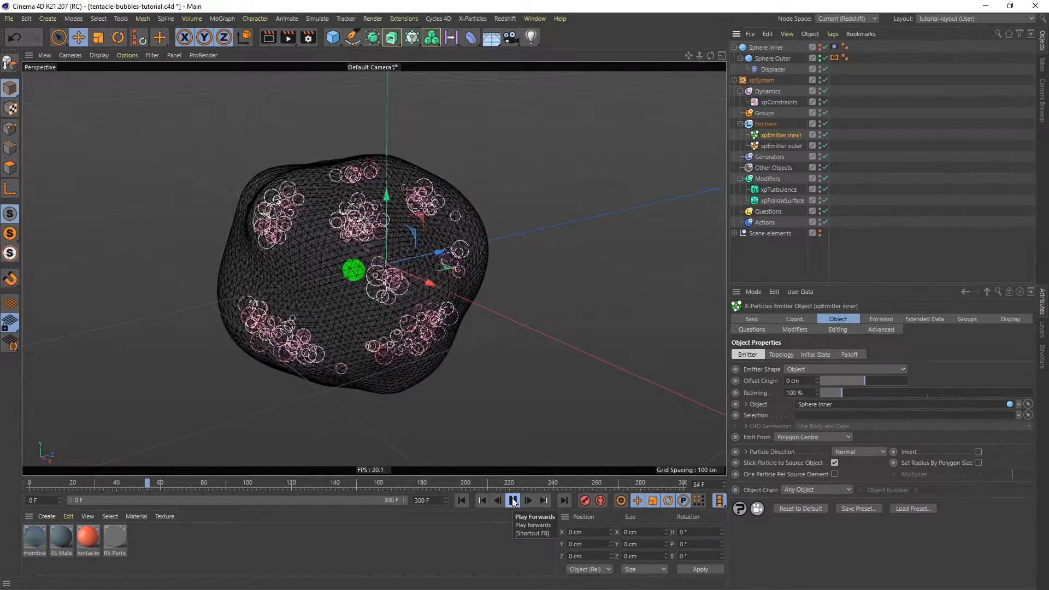
left_click(513, 501)
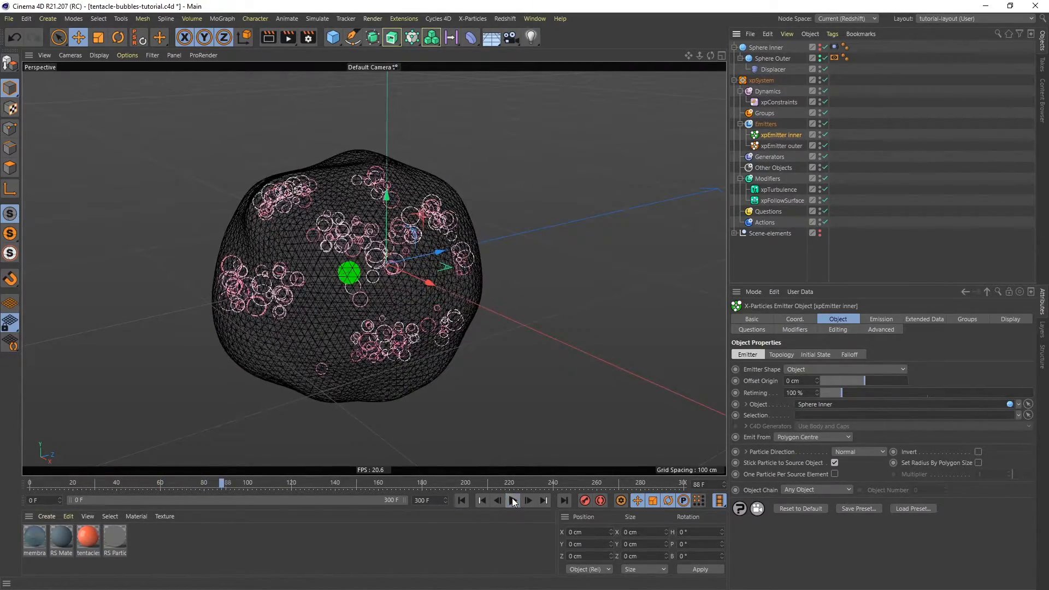
Add an xpElektrix generator to the X-Particles system and set its mode to Particle to Particle.
left_click(769, 156)
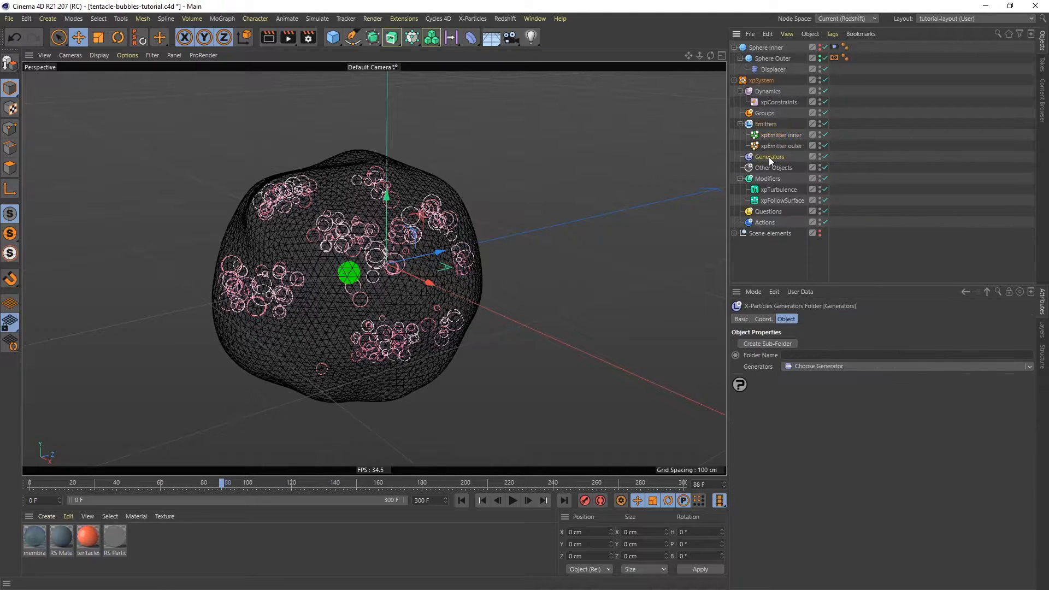
left_click(808, 366)
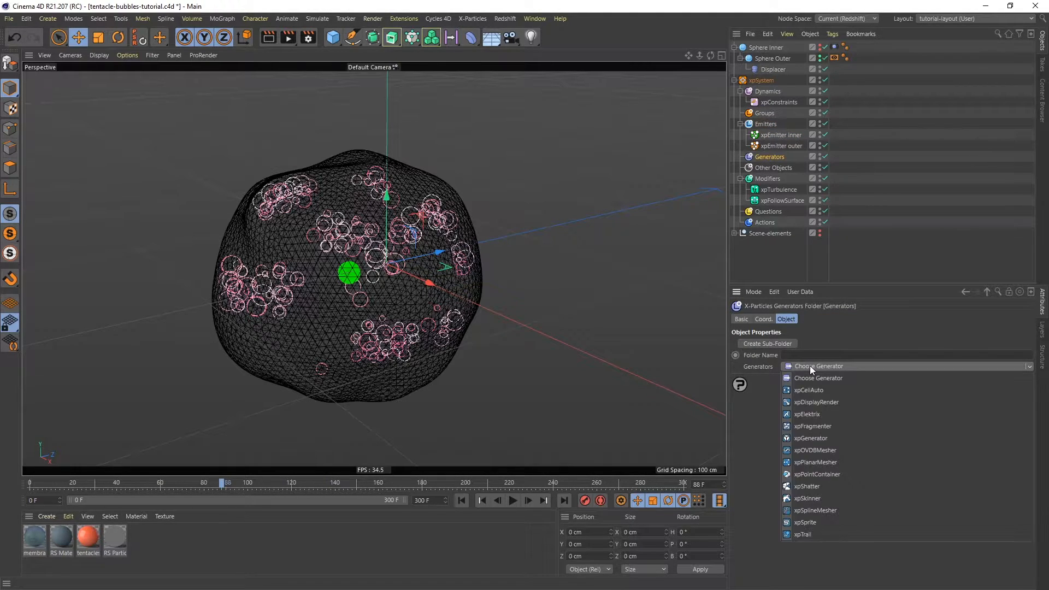
left_click(815, 414)
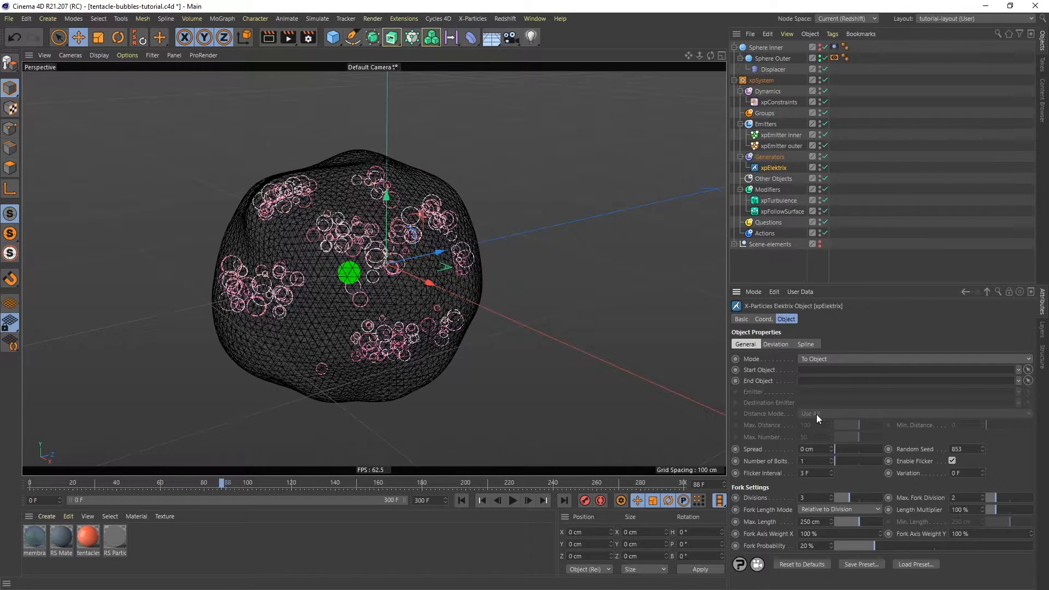
left_click(831, 358)
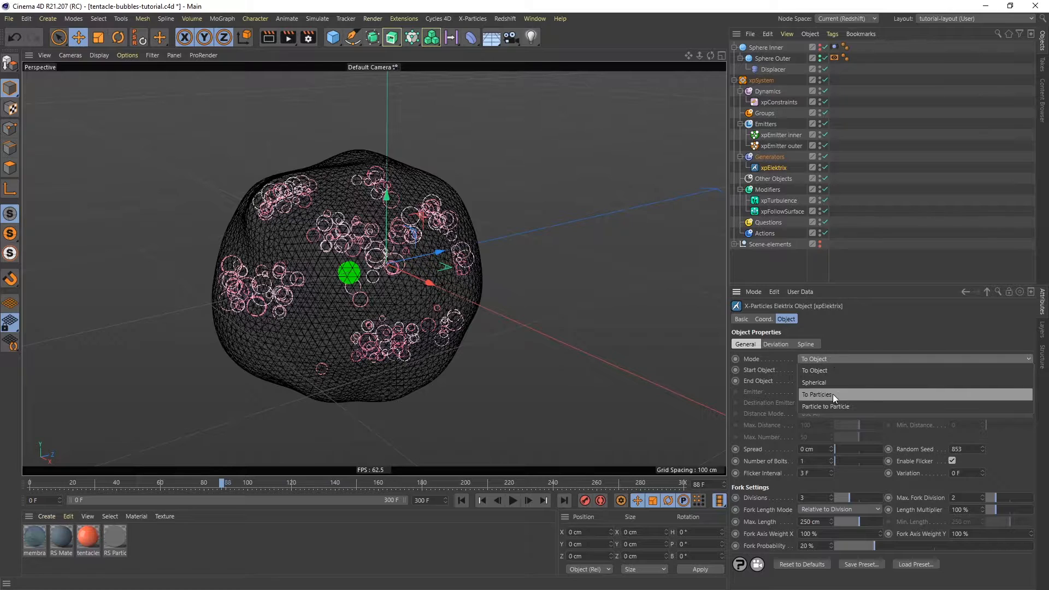
left_click(817, 406)
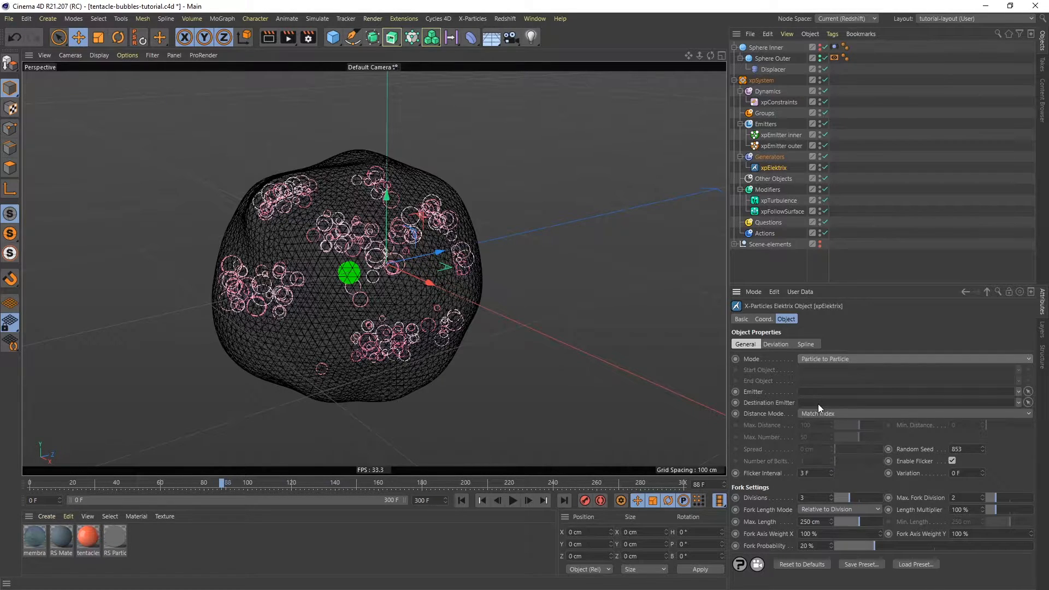
Assign xpEmitter outer as xpElektrix's emitter and xpEmitter inner as its destination emitter, and play the animation from the start.
left_click_drag(774, 146, 817, 395)
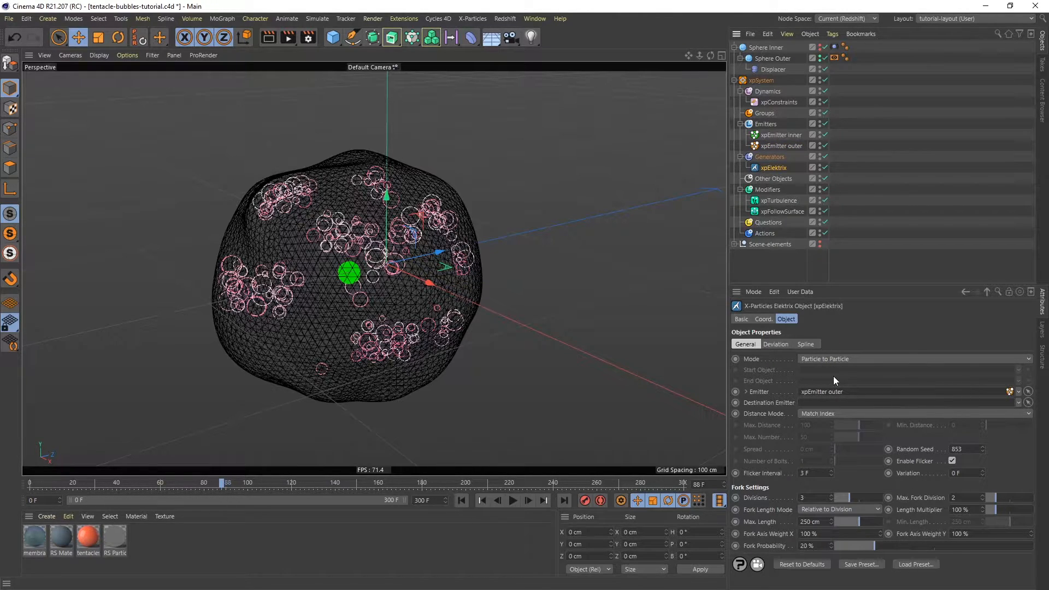
left_click_drag(769, 136, 821, 404)
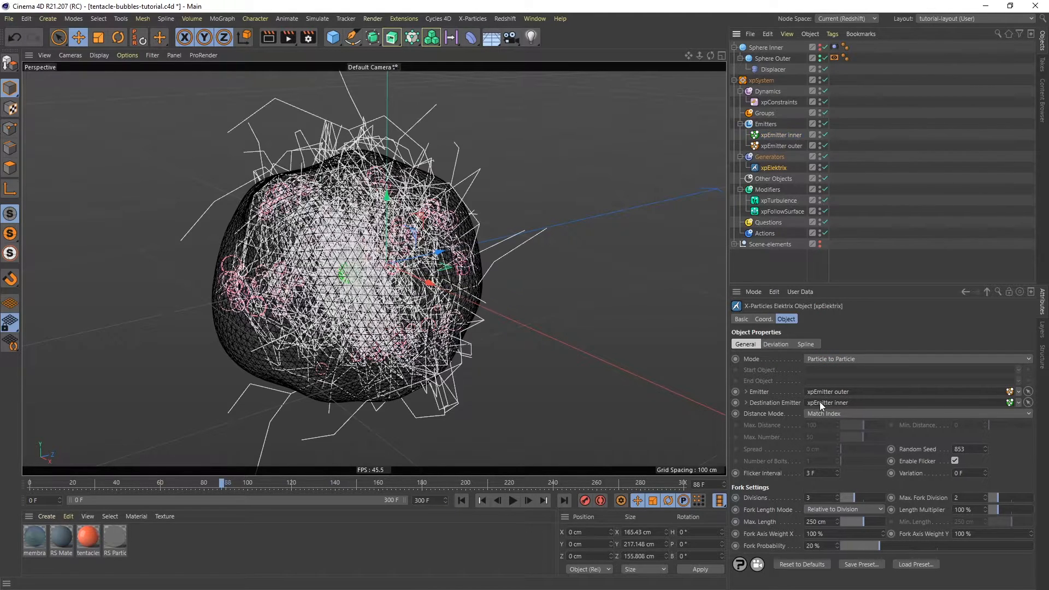
left_click(460, 502)
left_click(512, 499)
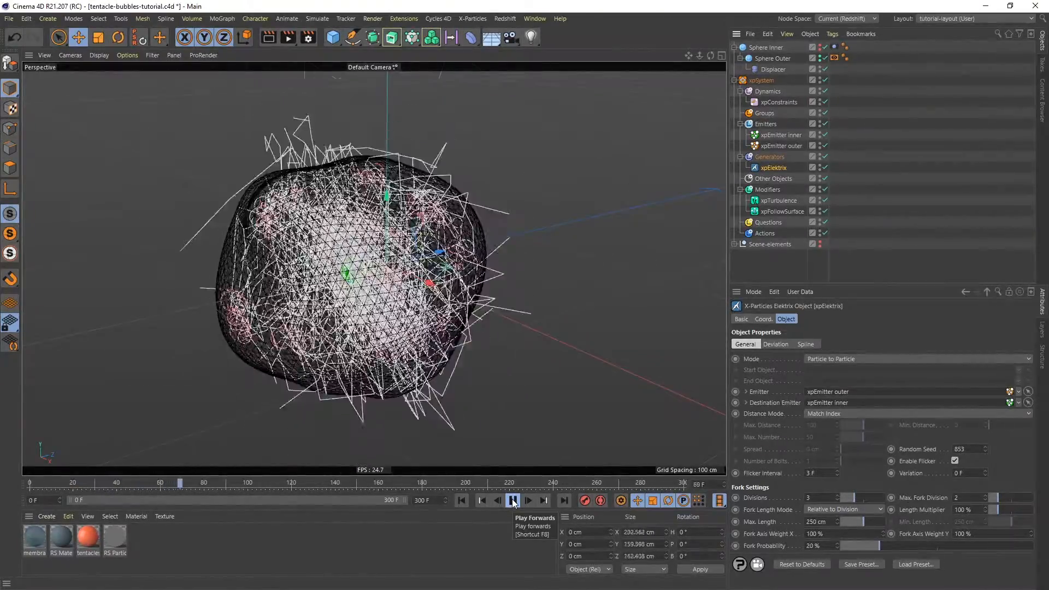
left_click(512, 500)
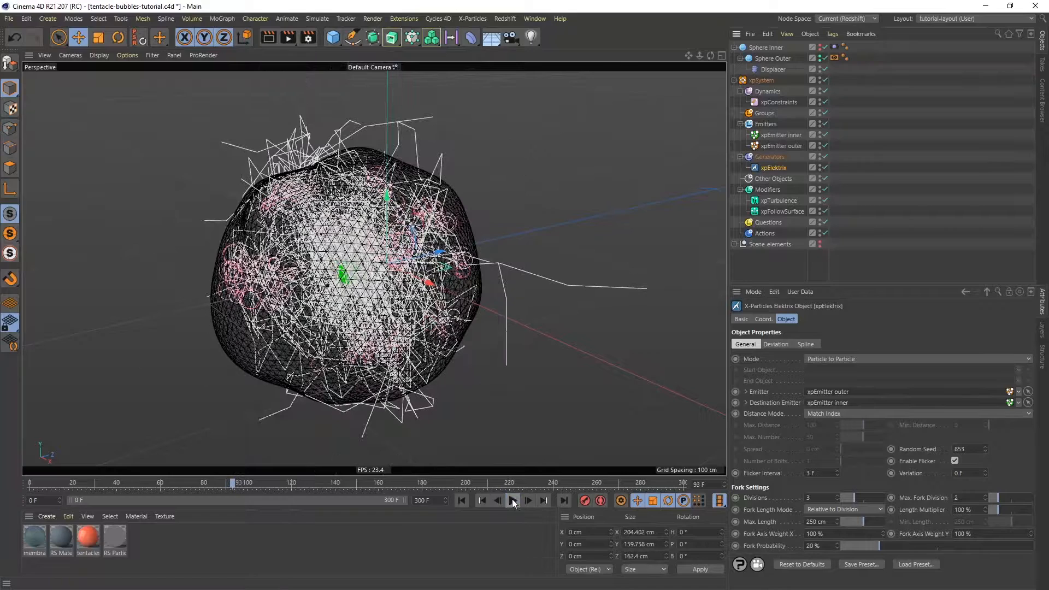
Disable flicker and set Max. Fork Division to 0 for xpElektrix, and replay the animation.
left_click(954, 461)
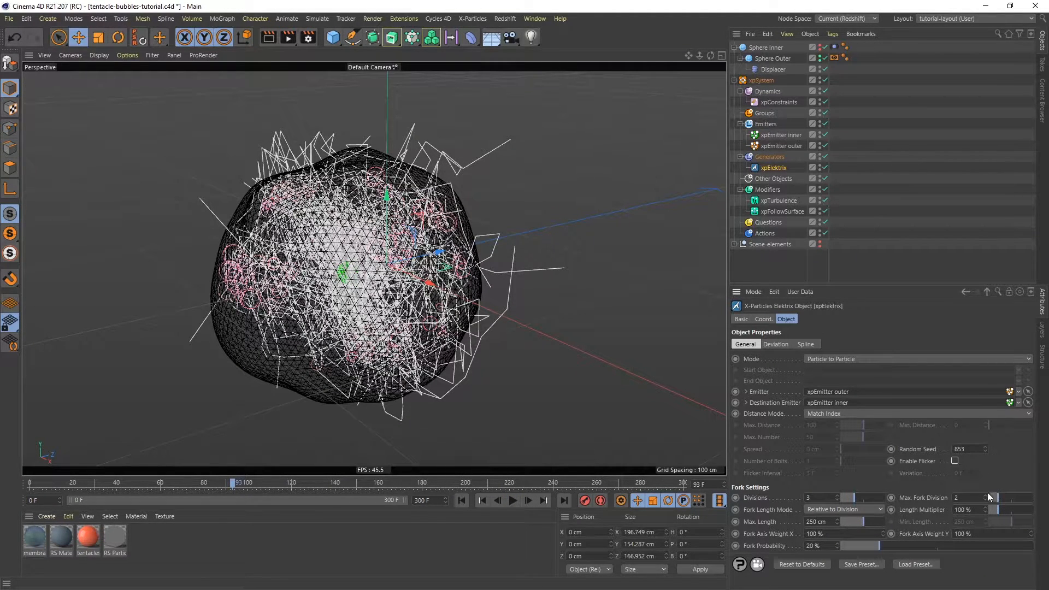
left_click_drag(998, 497, 975, 497)
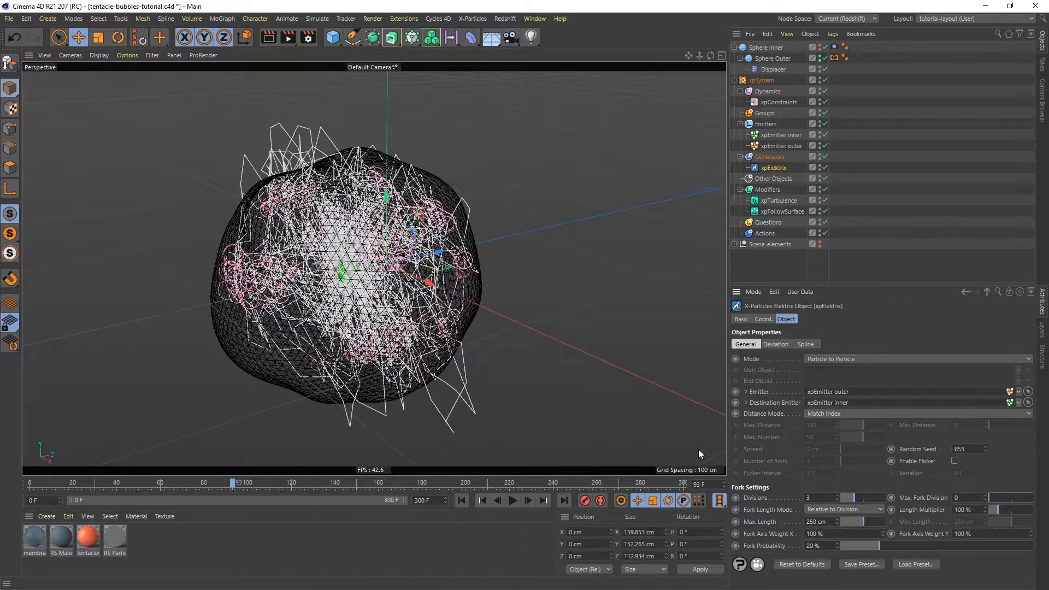
left_click(459, 501)
left_click(513, 501)
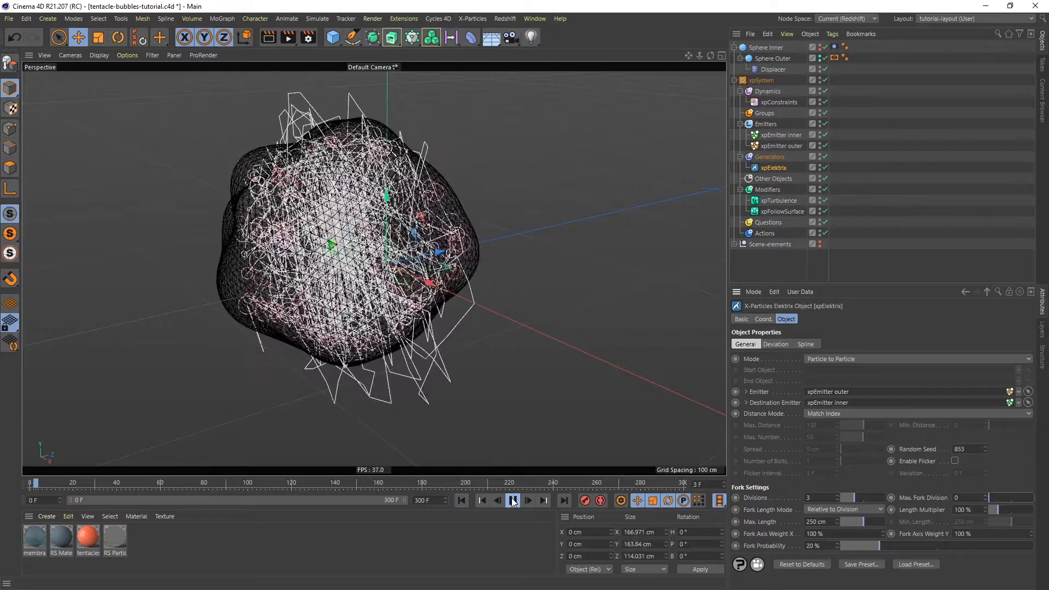
left_click(513, 500)
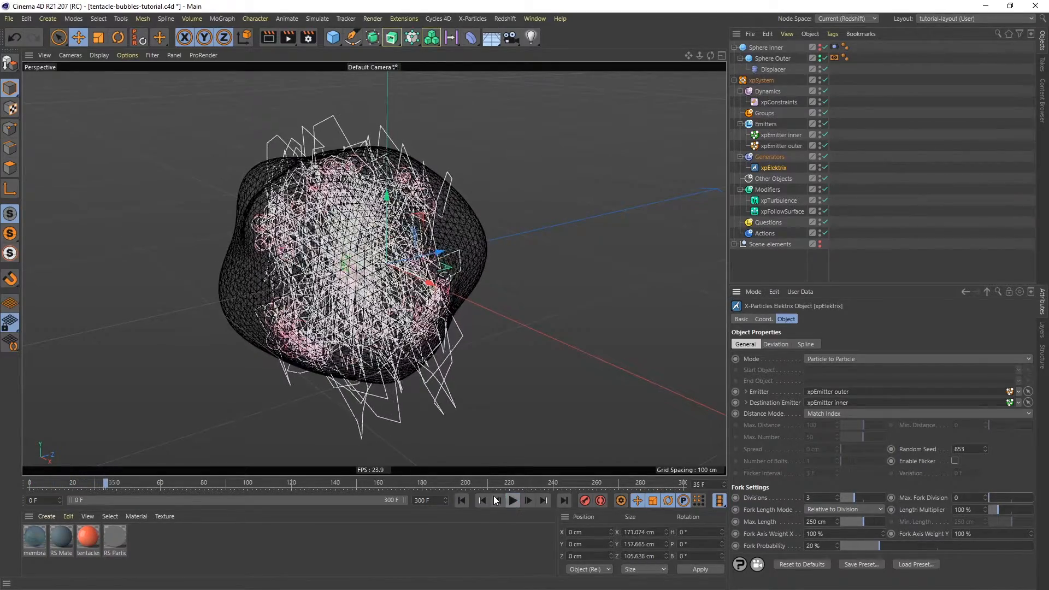
Set xpElektrix's minimum deviation to 0 cm and its maximum deviation to about 147 cm.
left_click(775, 345)
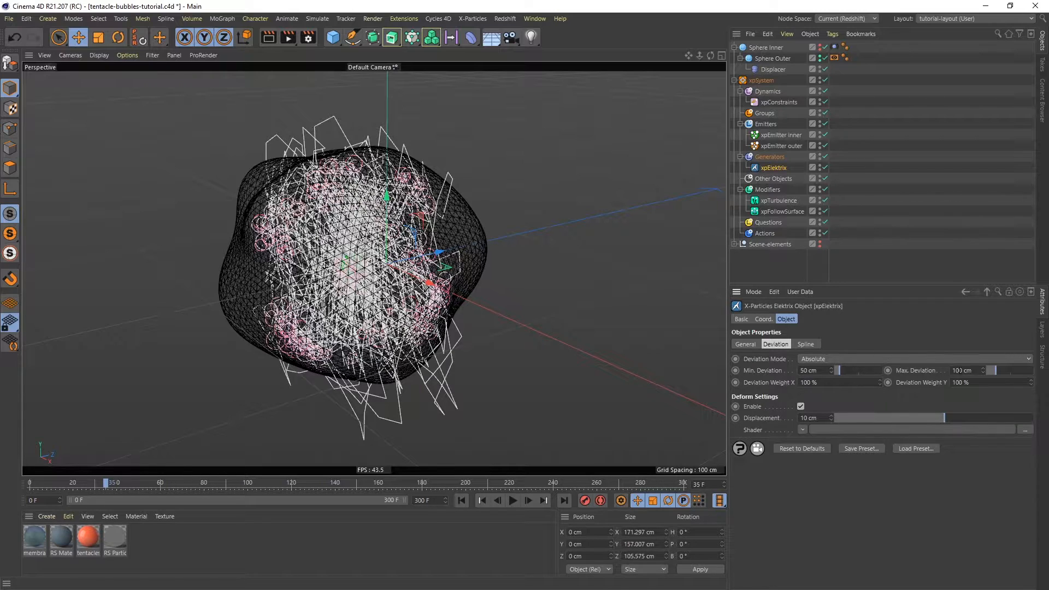
left_click_drag(995, 367, 967, 369)
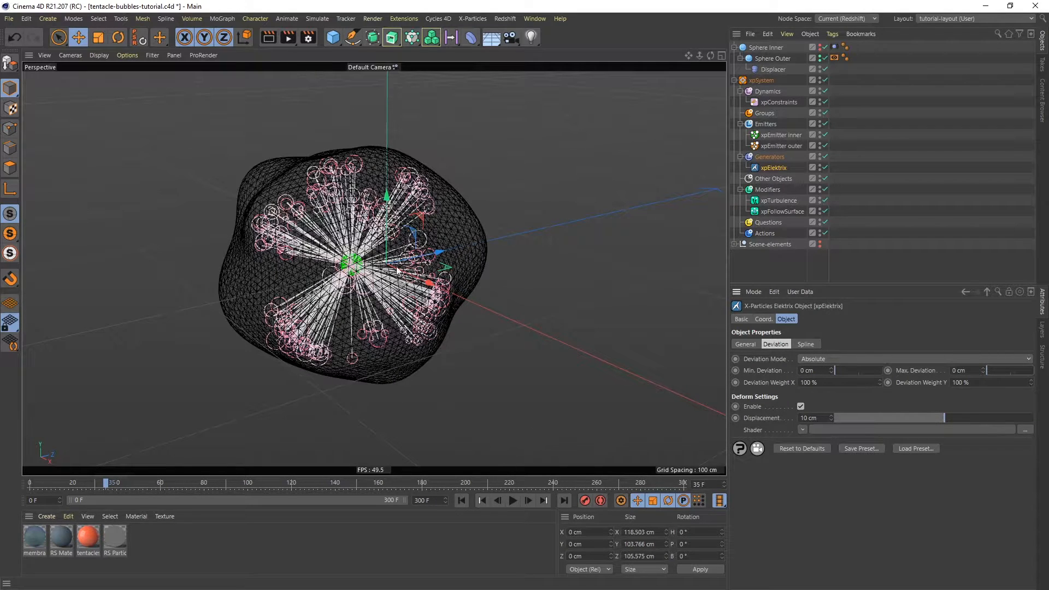
mouse_move(992, 371)
left_mouse_down()
mouse_move(1010, 368)
mouse_move(1001, 370)
left_mouse_up()
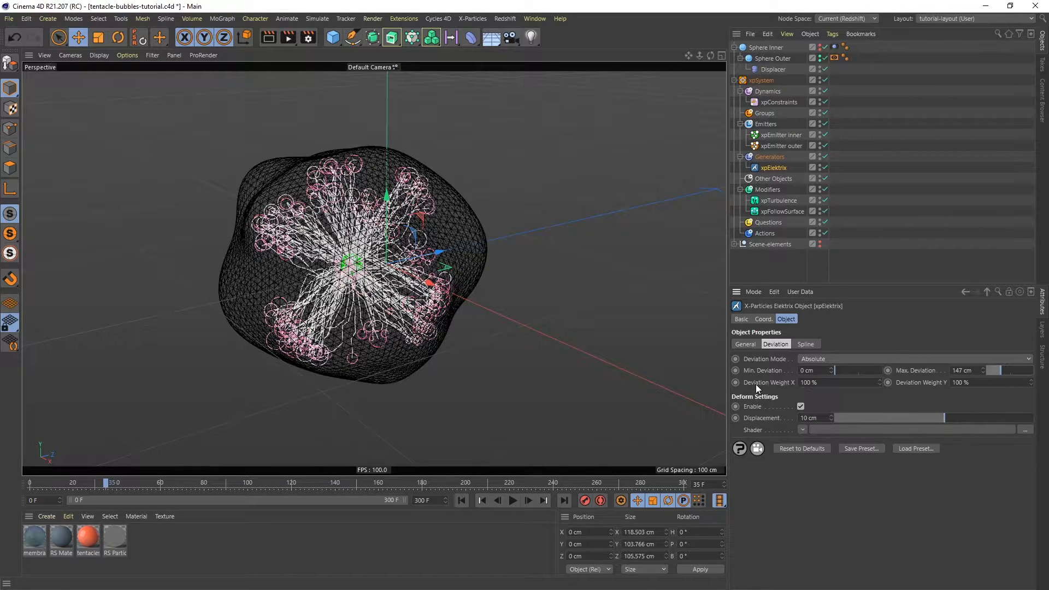
Set deviation weights X and Y to 20 % and the maximum deviation to about 204 cm, and replay the animation.
double_click(830, 385)
type("20")
key("Tab")
type("20")
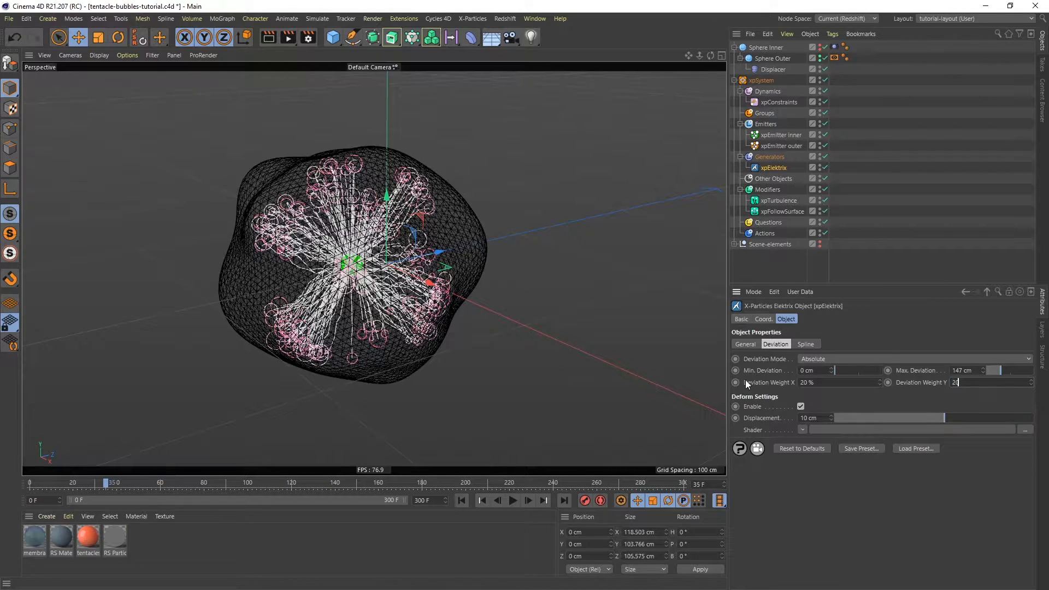
key("Return")
left_click_drag(997, 372, 1005, 369)
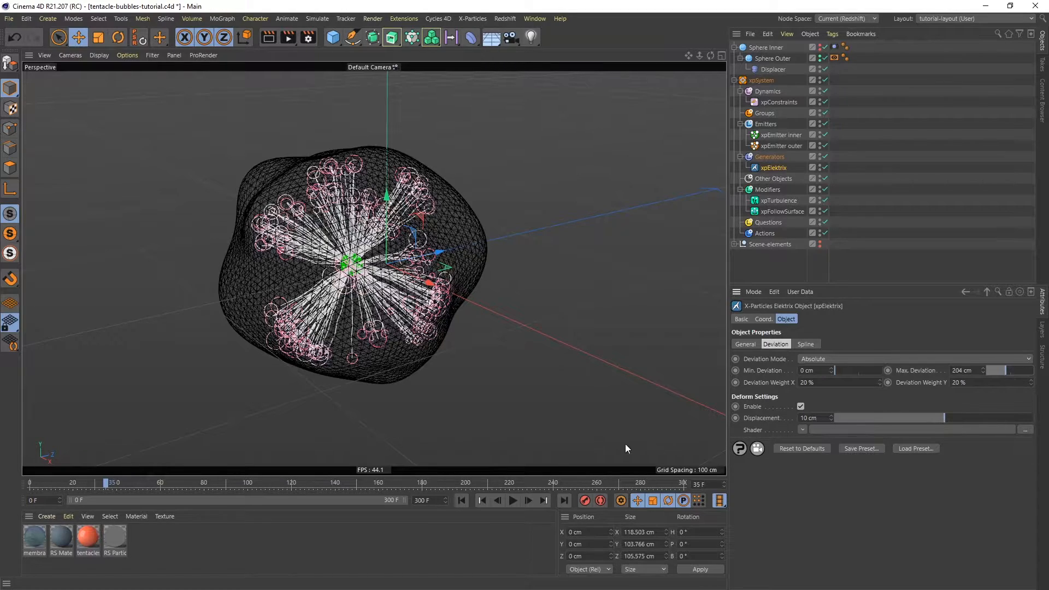
left_click(461, 501)
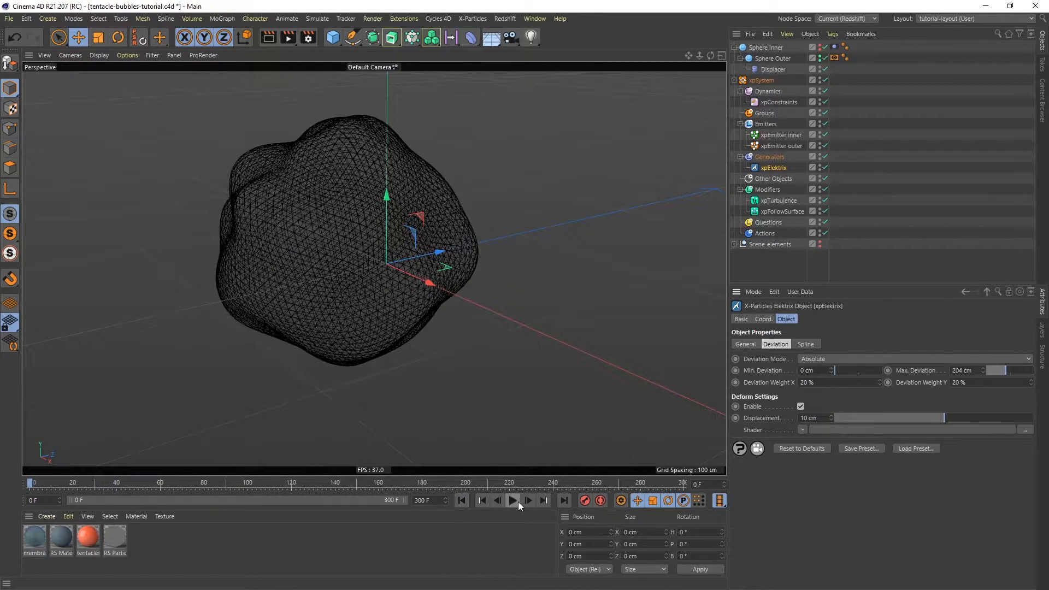
left_click(514, 501)
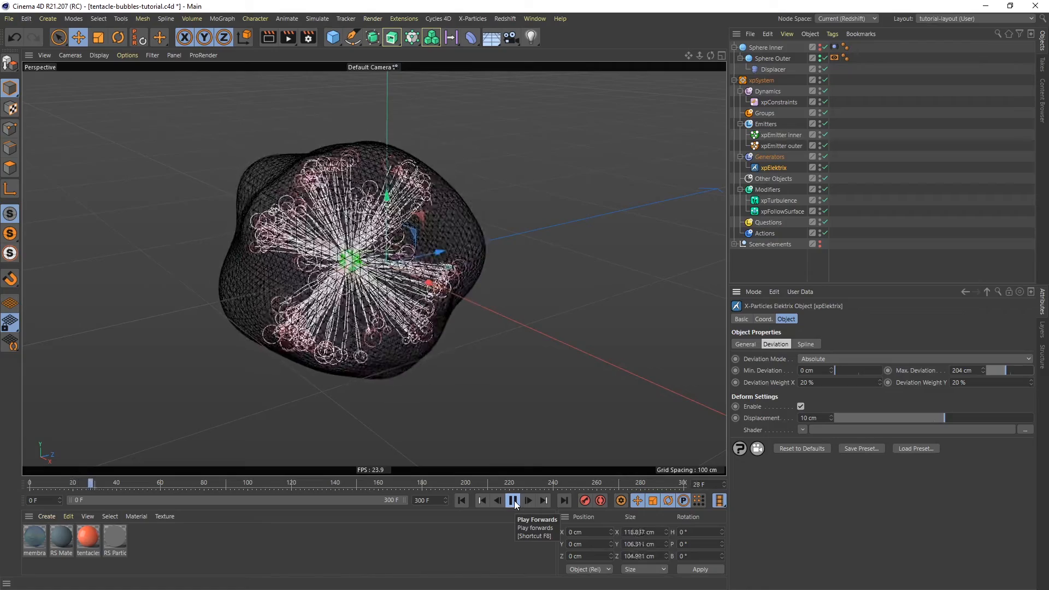
left_click(513, 500)
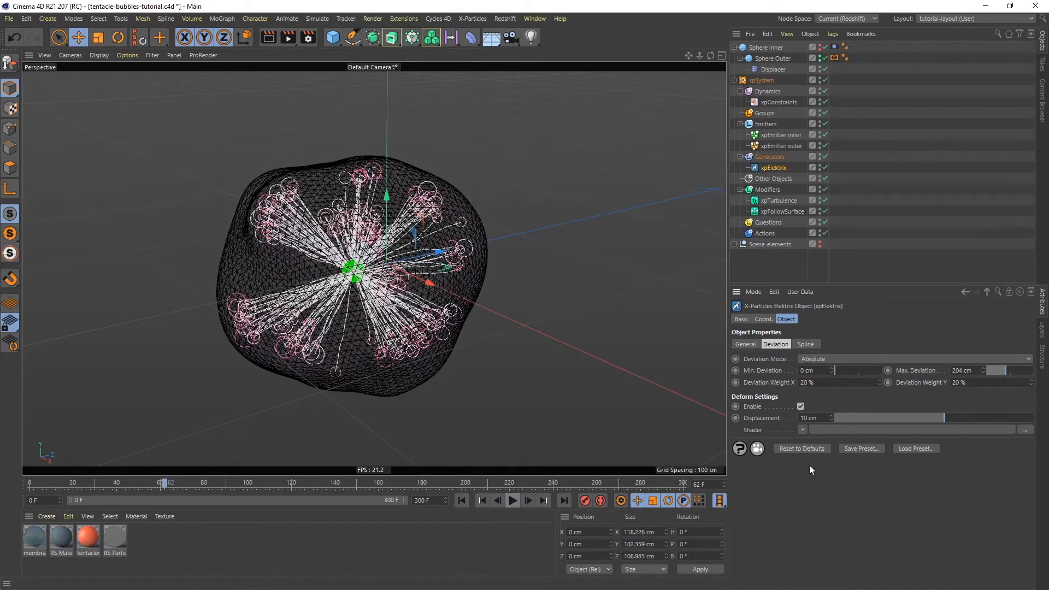
Set the deform displacement to 0 cm, and switch deformation off and back on while viewing the splines up close.
left_click_drag(818, 418, 792, 417)
type("0")
key("Return")
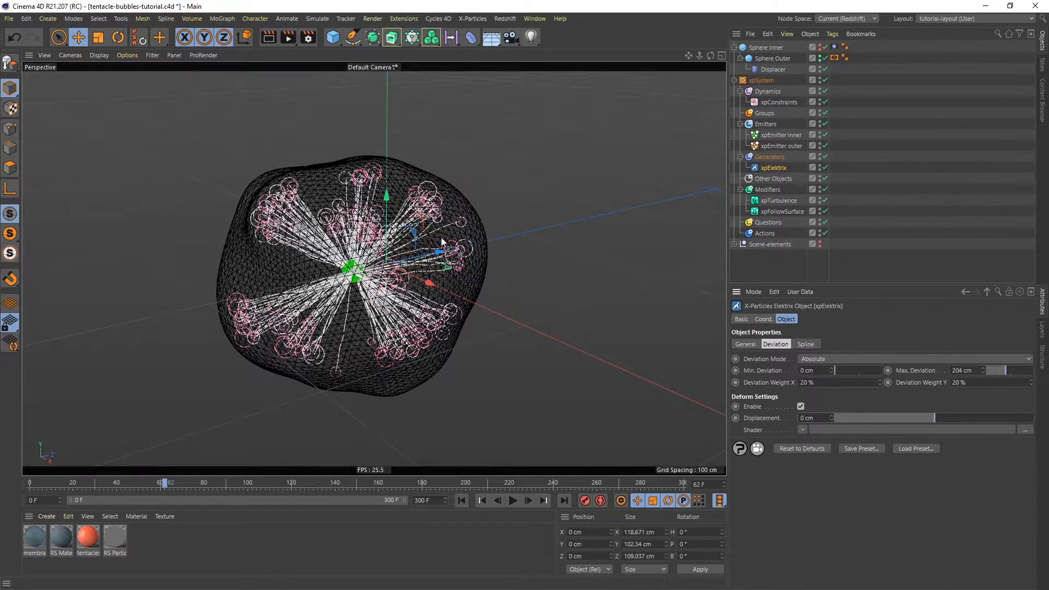
mouse_move(389, 230)
right_mouse_down("alt")
mouse_move(469, 147)
mouse_move(481, 169)
right_mouse_up("alt")
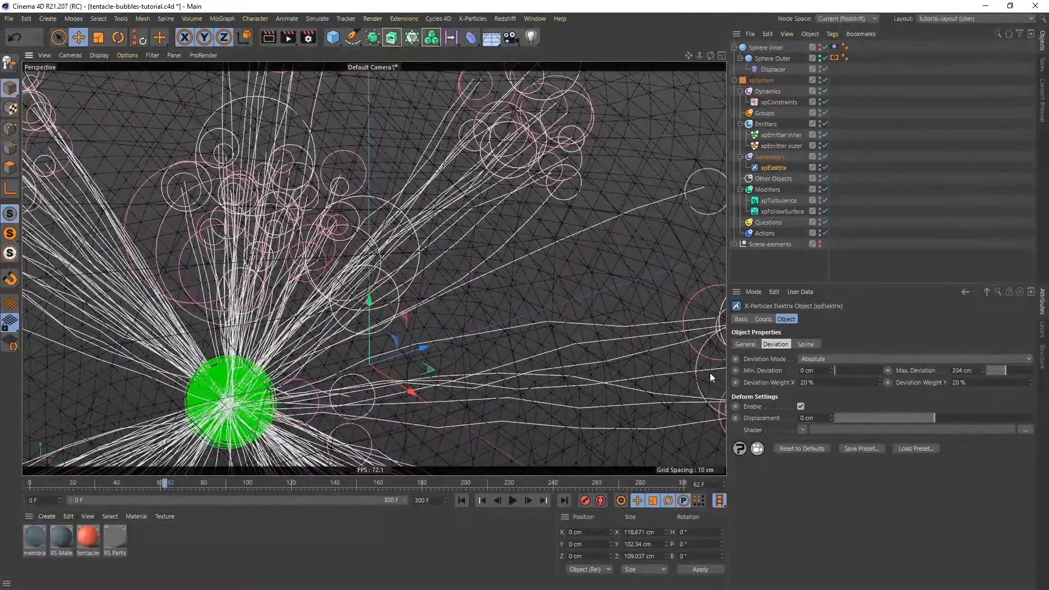
left_click(800, 407)
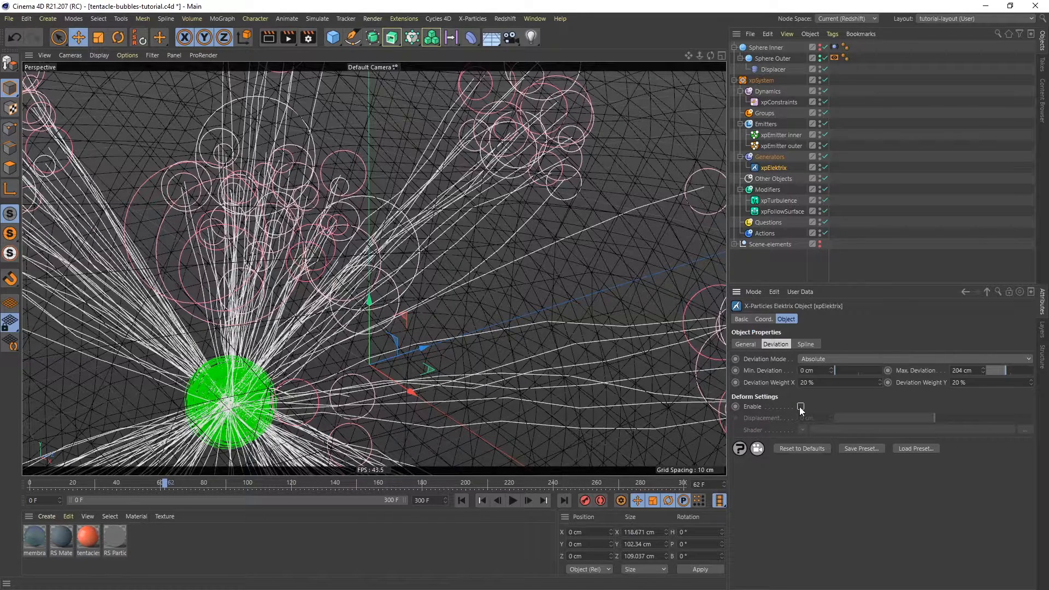
left_click(800, 407)
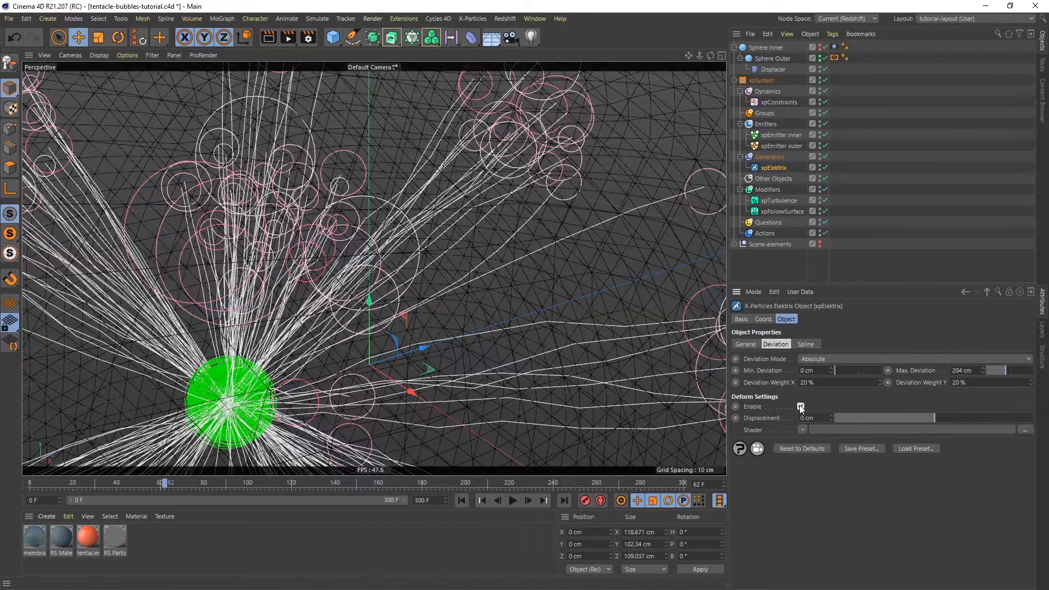
Set xpElektrix's spline type to Bezier with Natural intermediate points.
left_click(807, 344)
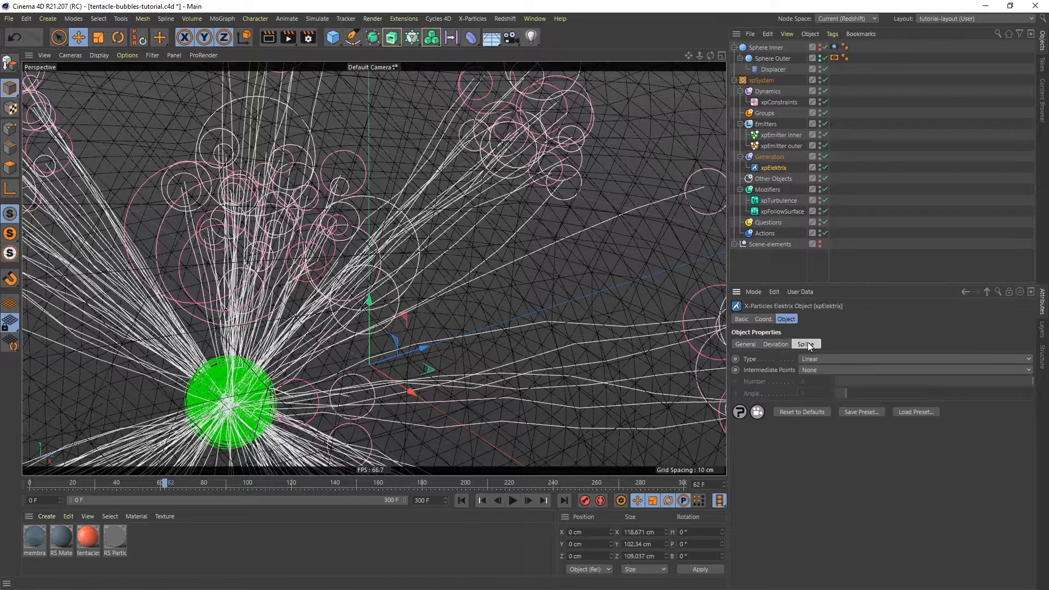
left_click(821, 359)
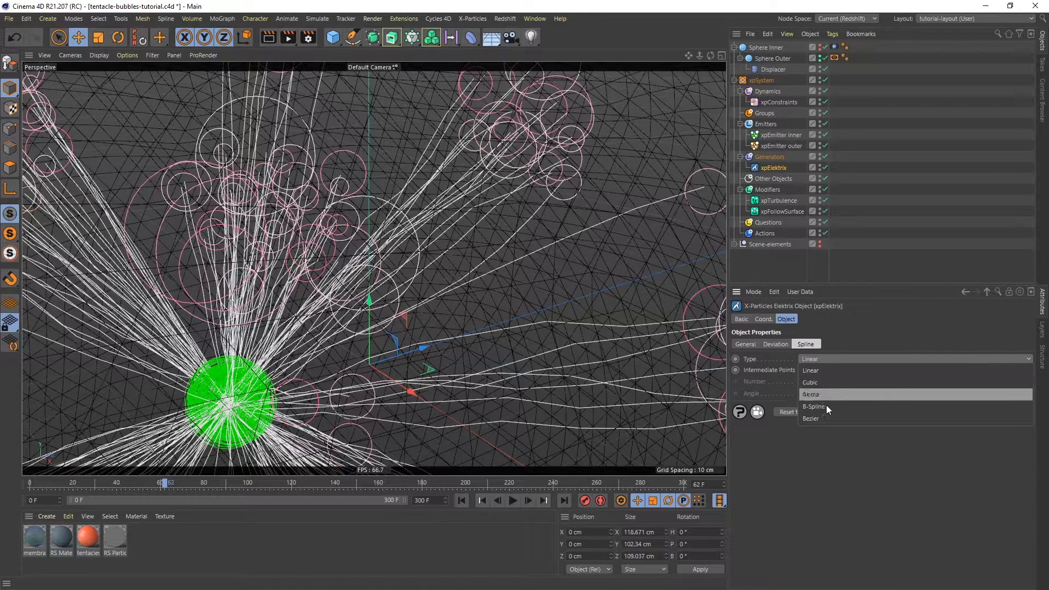
left_click(823, 416)
left_click(821, 368)
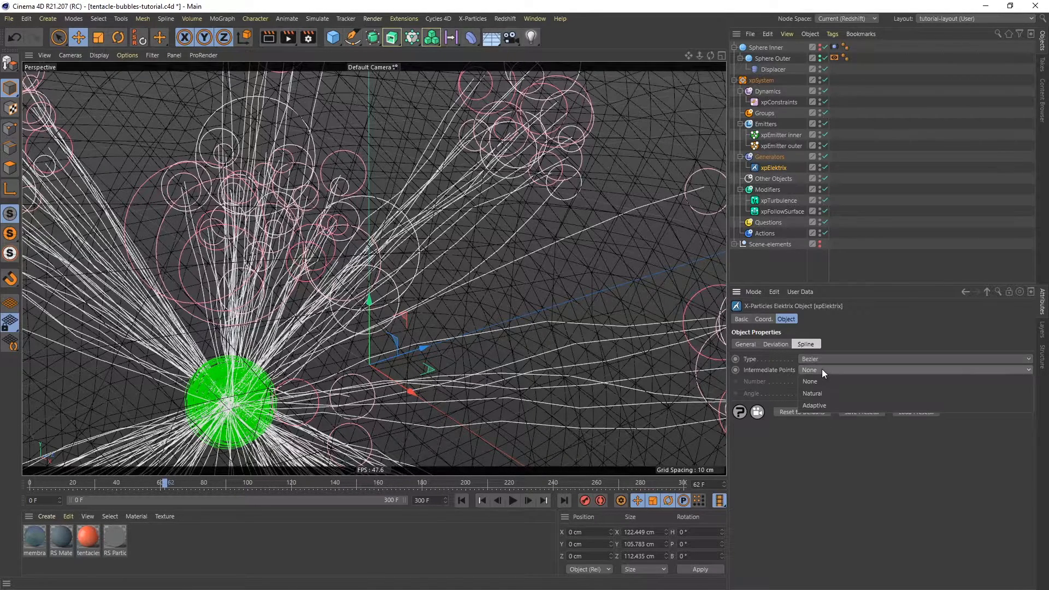
left_click(817, 393)
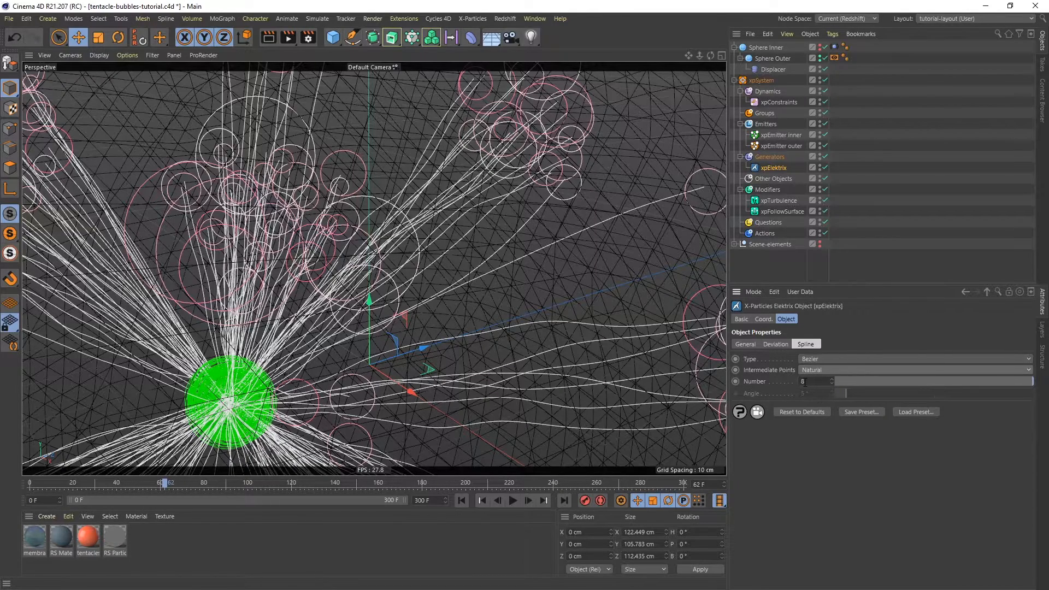
Switch the deformation off and back on to compare the Bezier splines, and replay the animation from the start with the whole sphere in view.
left_click(777, 343)
left_click(800, 406)
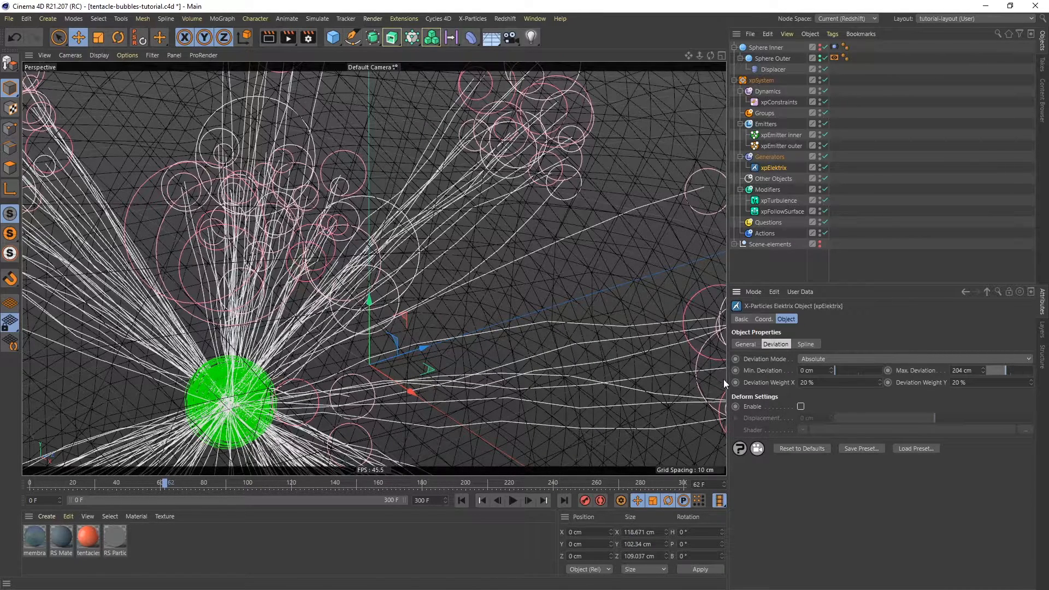
left_click(801, 406)
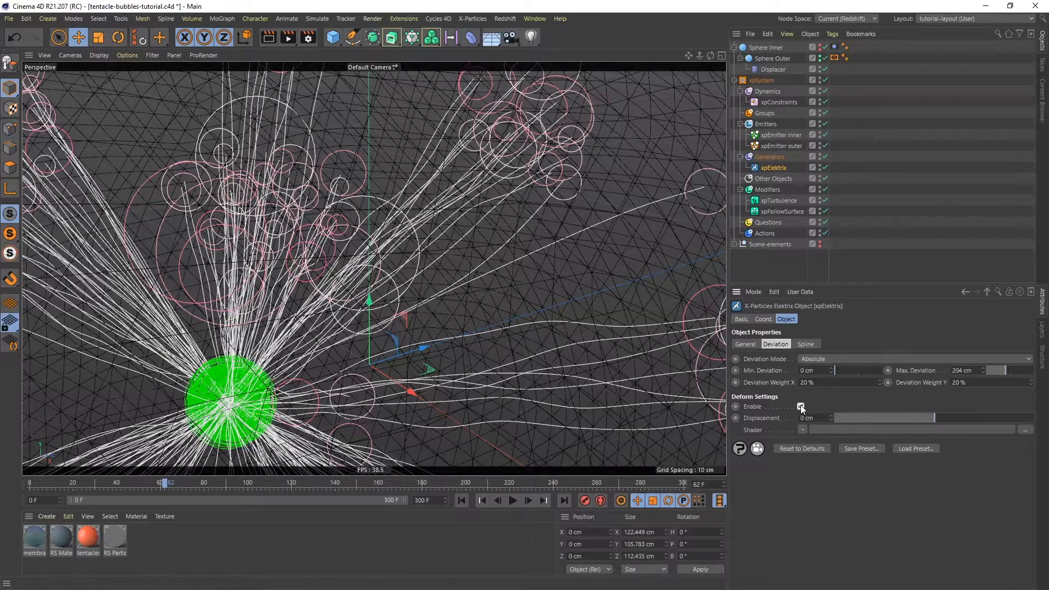
scroll(335, 182, "down", 8)
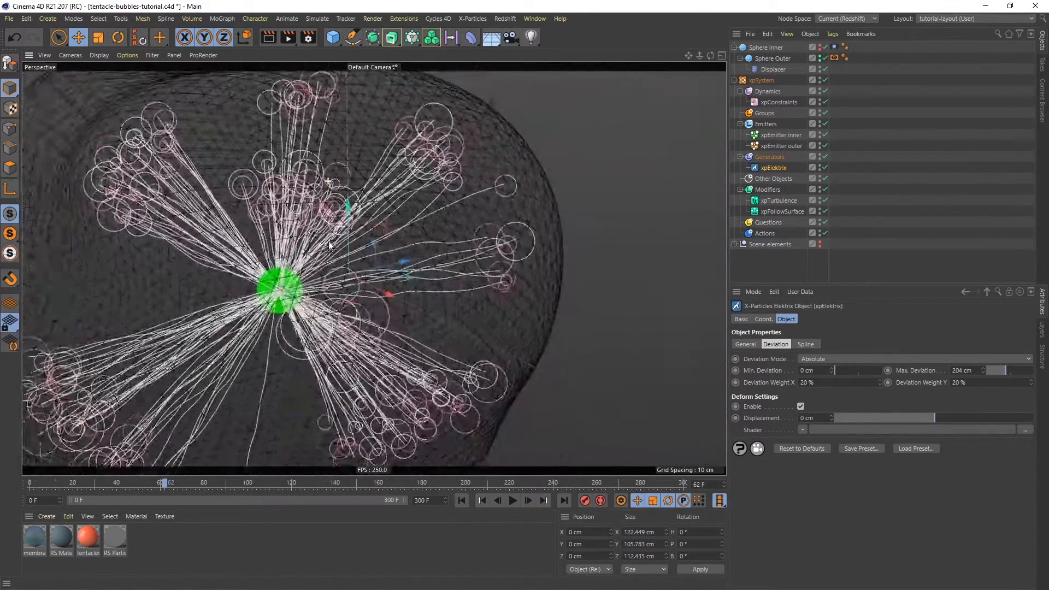
middle_click_drag(326, 287, 419, 289, "alt")
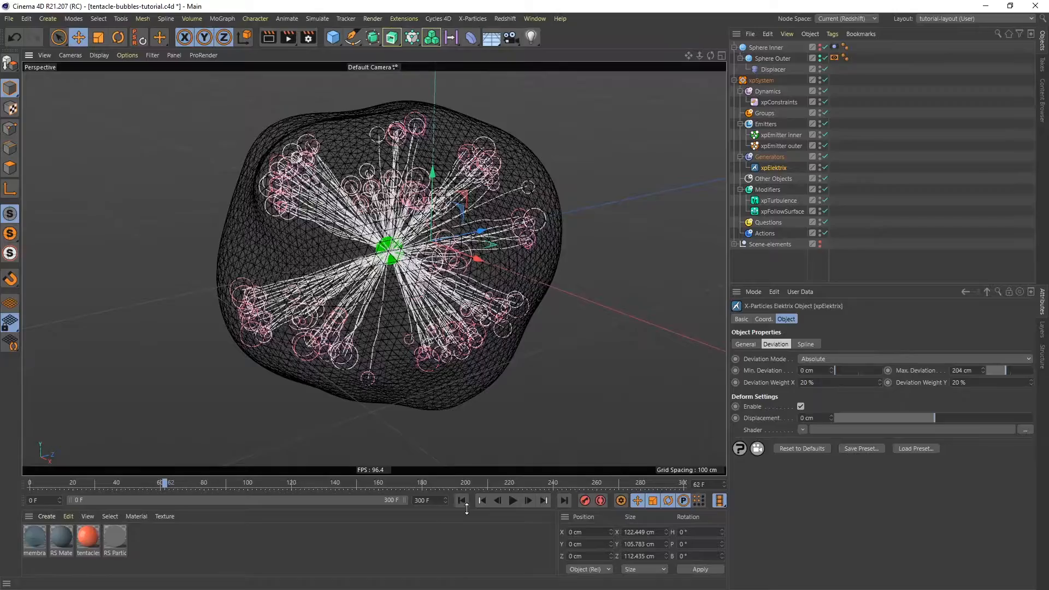
left_click(460, 500)
left_click(512, 500)
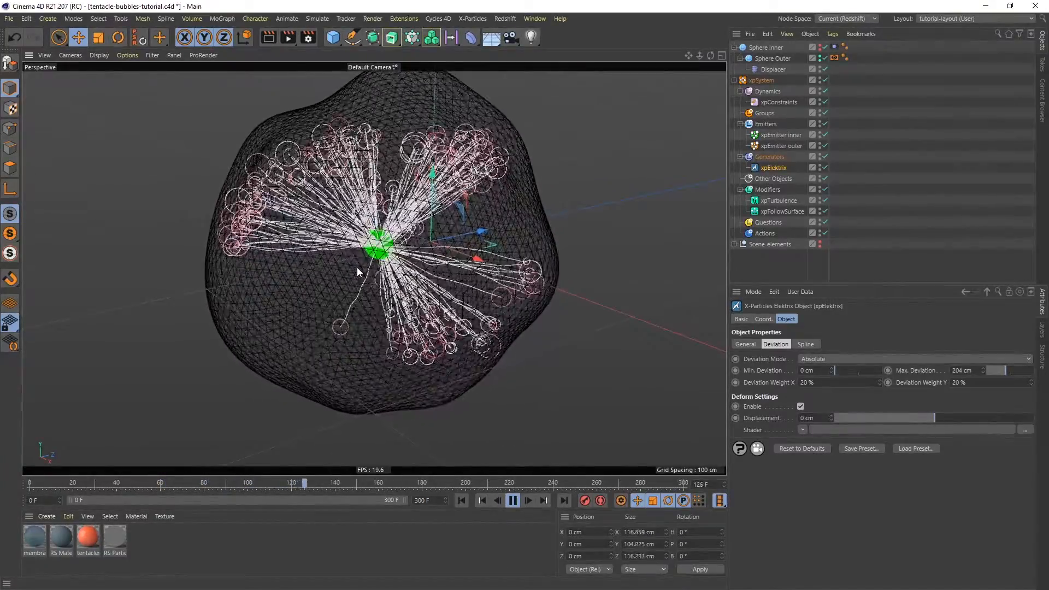
left_click(512, 499)
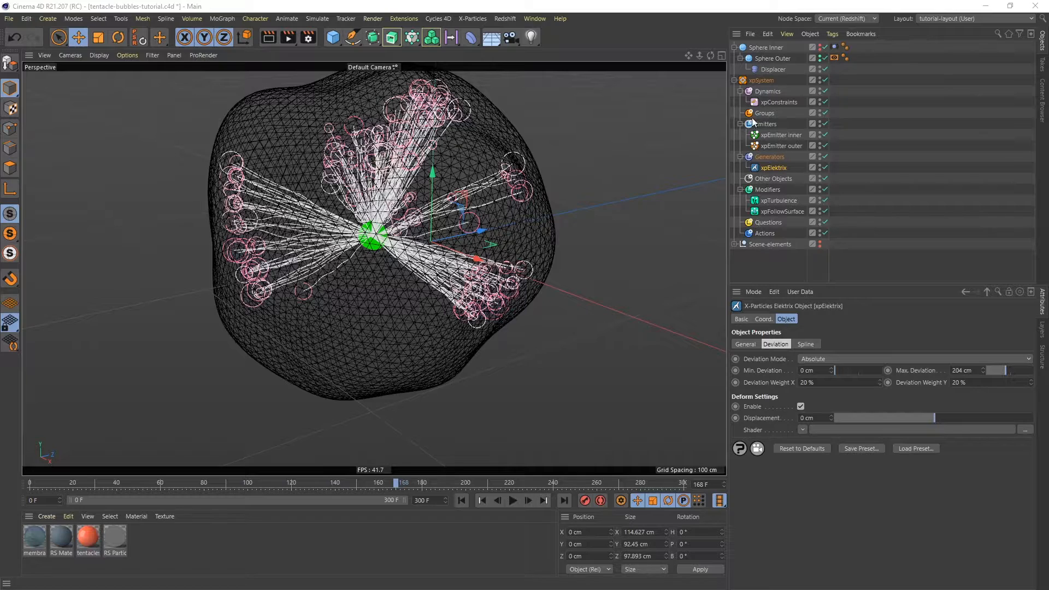
Collapse the xpSystem and Sphere Inner hierarchies, and make the hidden Scene-elements group visible in the viewport.
left_click(734, 80)
left_click(735, 48)
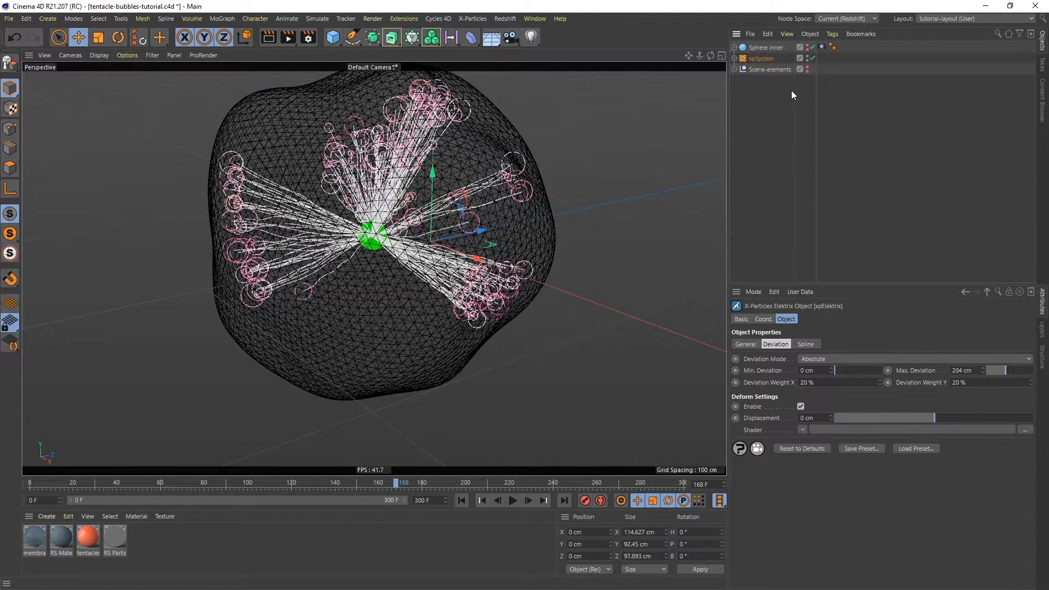
left_click(808, 68)
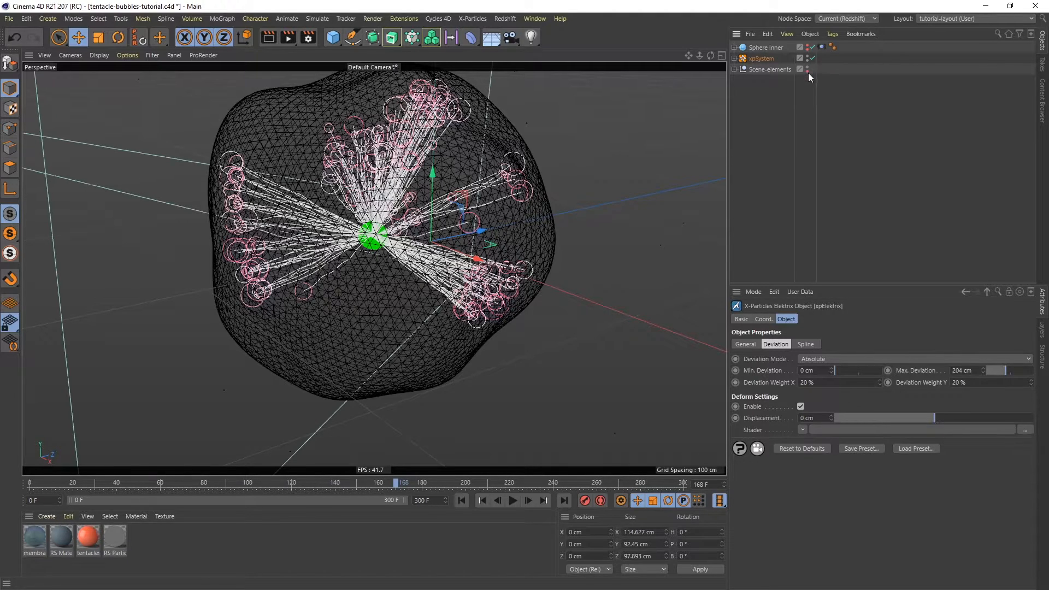
scroll(428, 299, "down", 10)
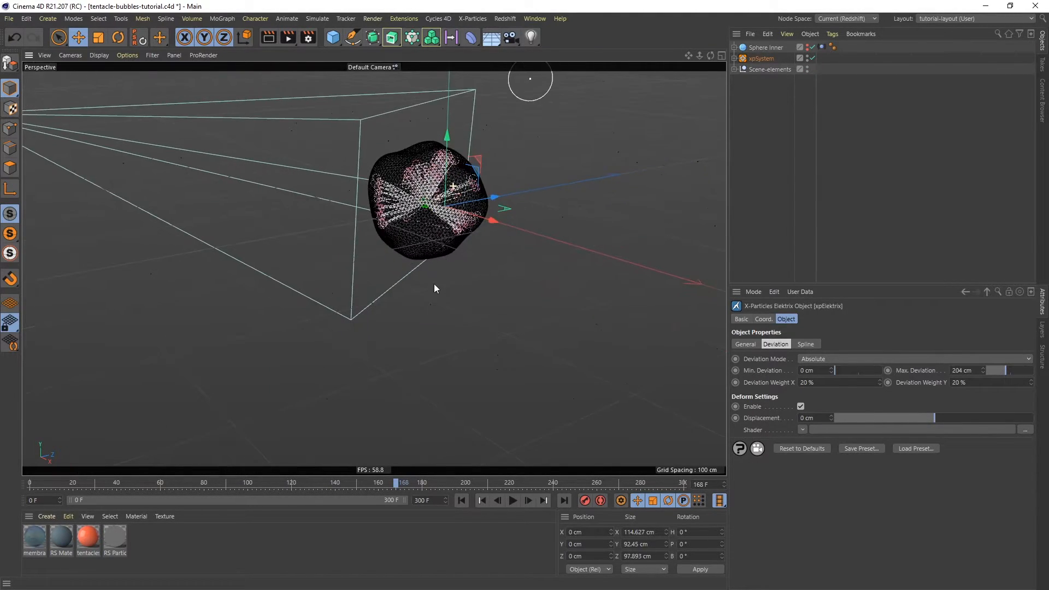
left_click_drag(404, 274, 388, 295, "alt")
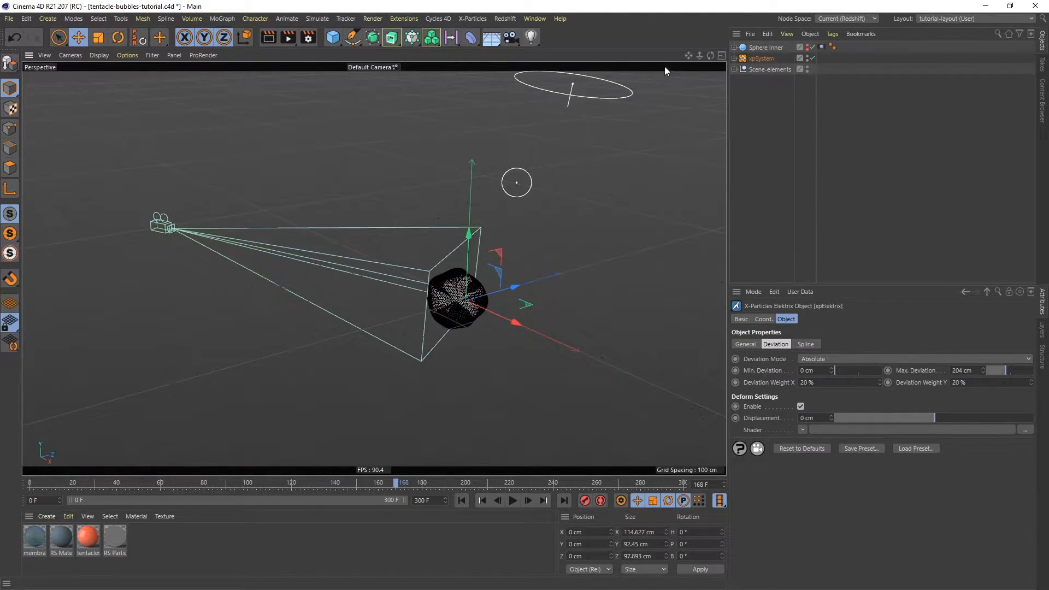
Expand Scene-elements down to the debris Cloner, and turn on visibility for the distorted sphere third and distorted sphere second.
left_click(734, 69)
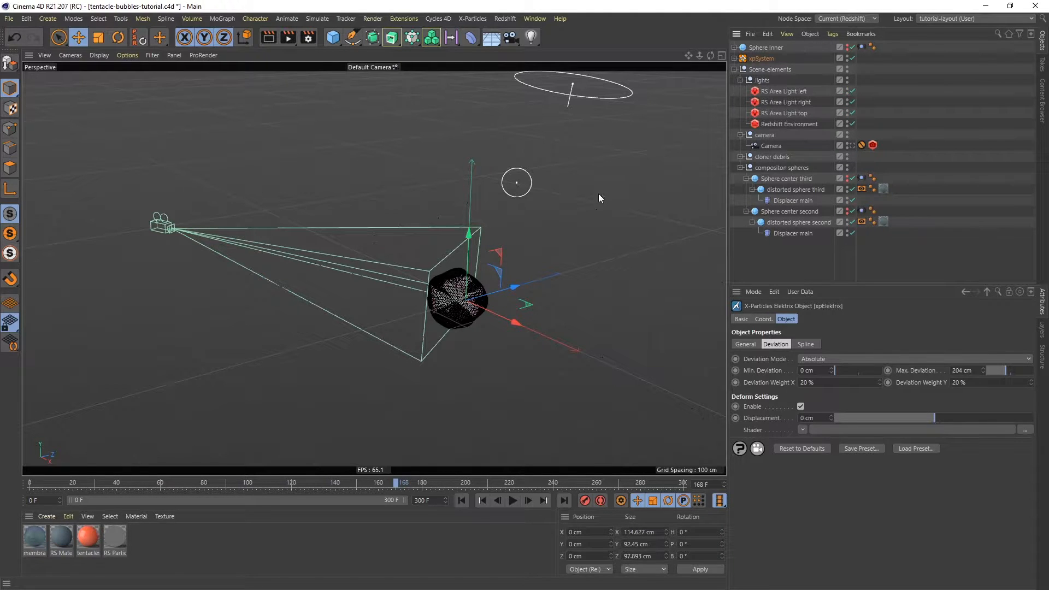
left_click_drag(283, 252, 449, 272, "alt")
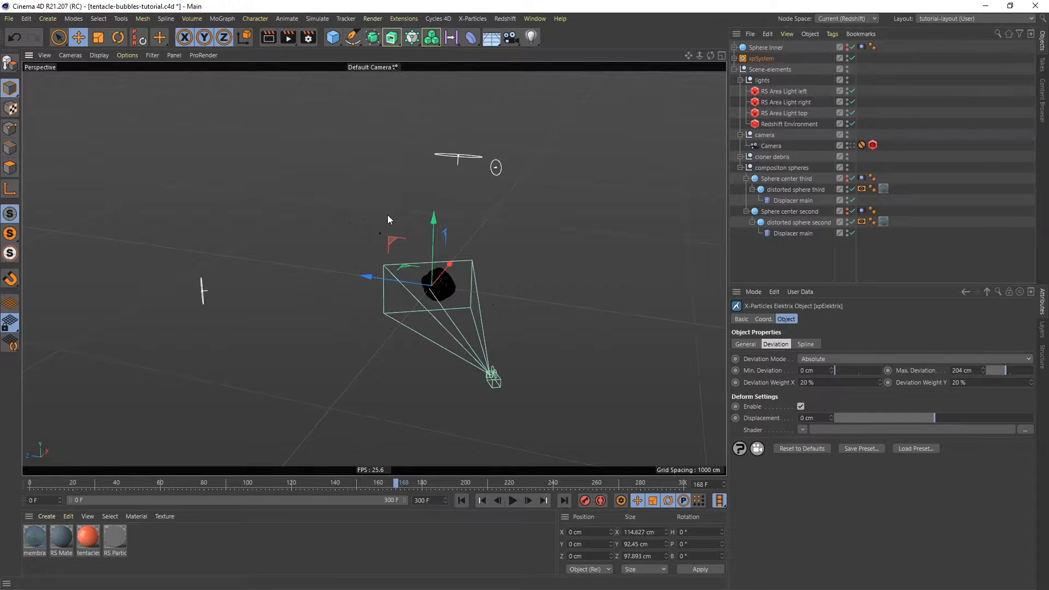
left_click(740, 157)
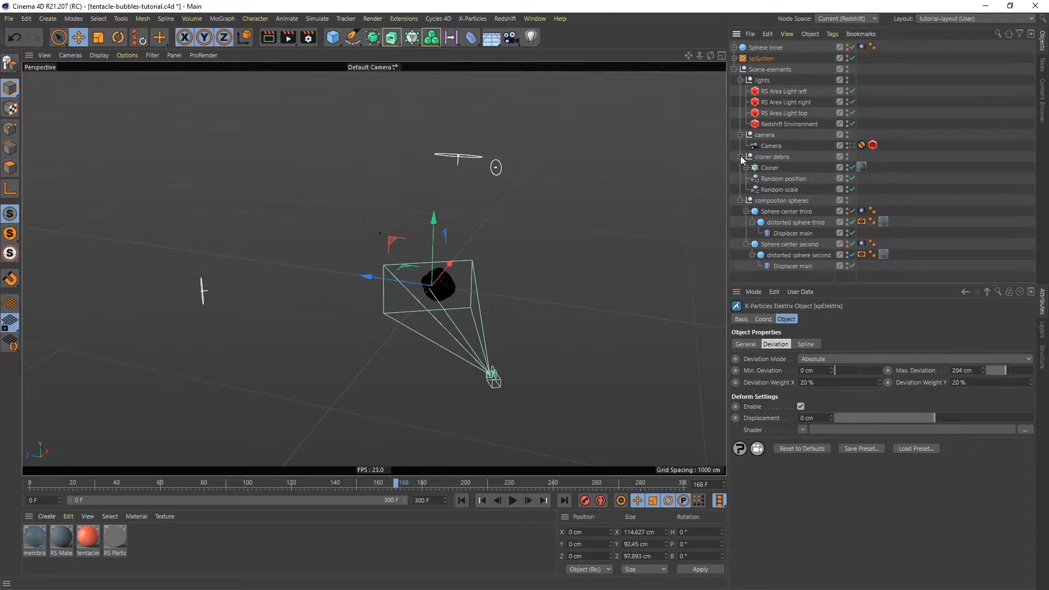
left_click(746, 168)
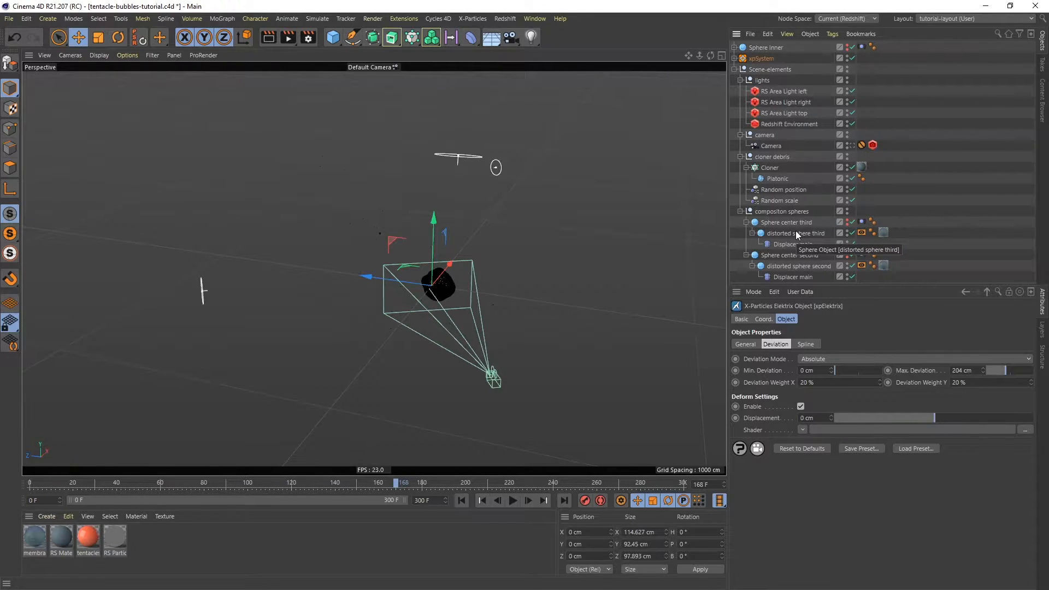
left_click(847, 231)
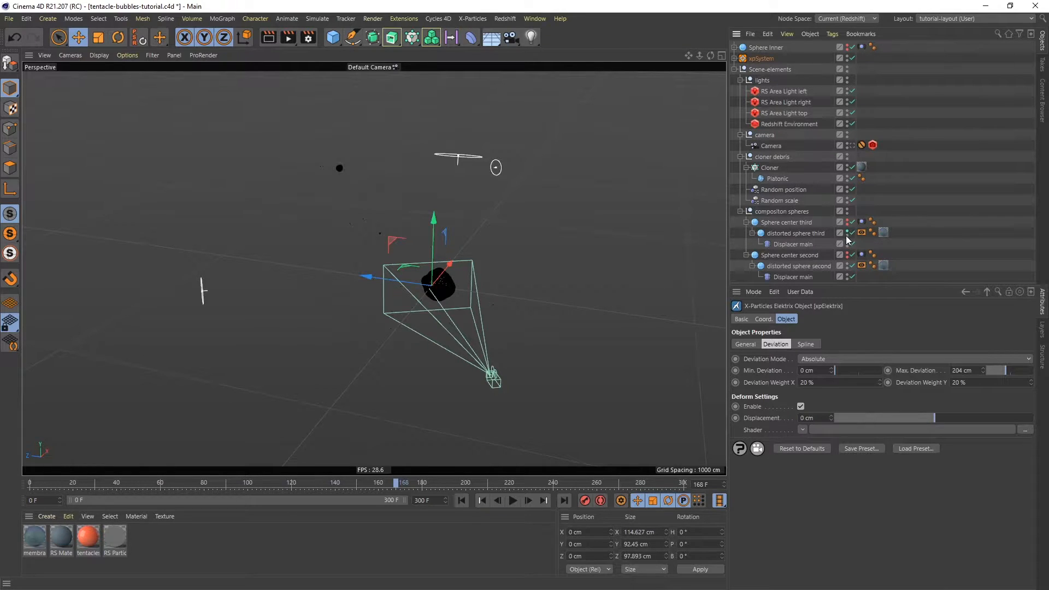
left_click(848, 265)
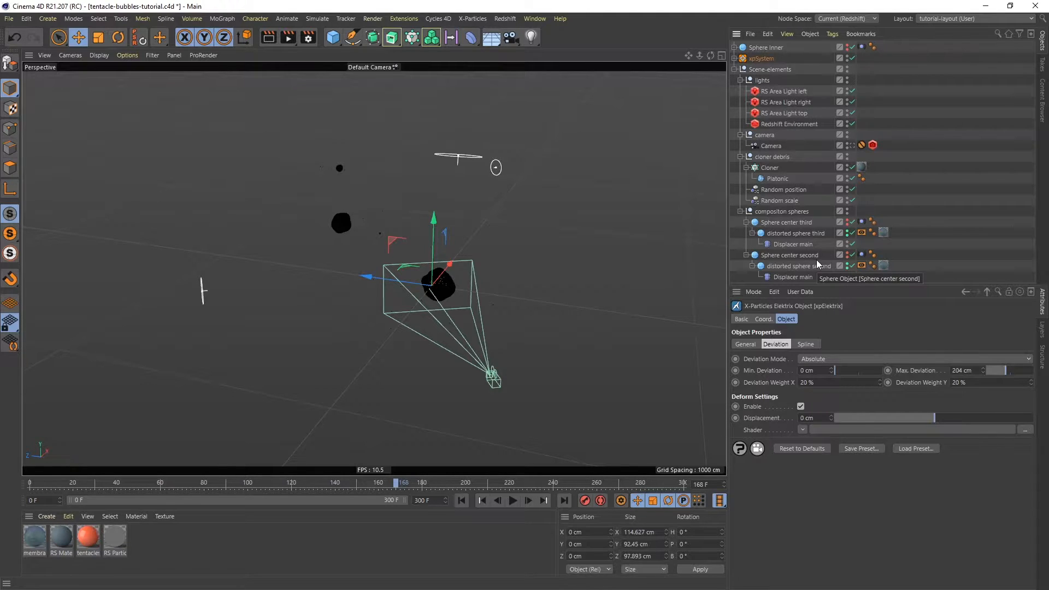
Inspect the Redshift Environment's general volume scattering settings and its tint color without changing them.
left_click(787, 125)
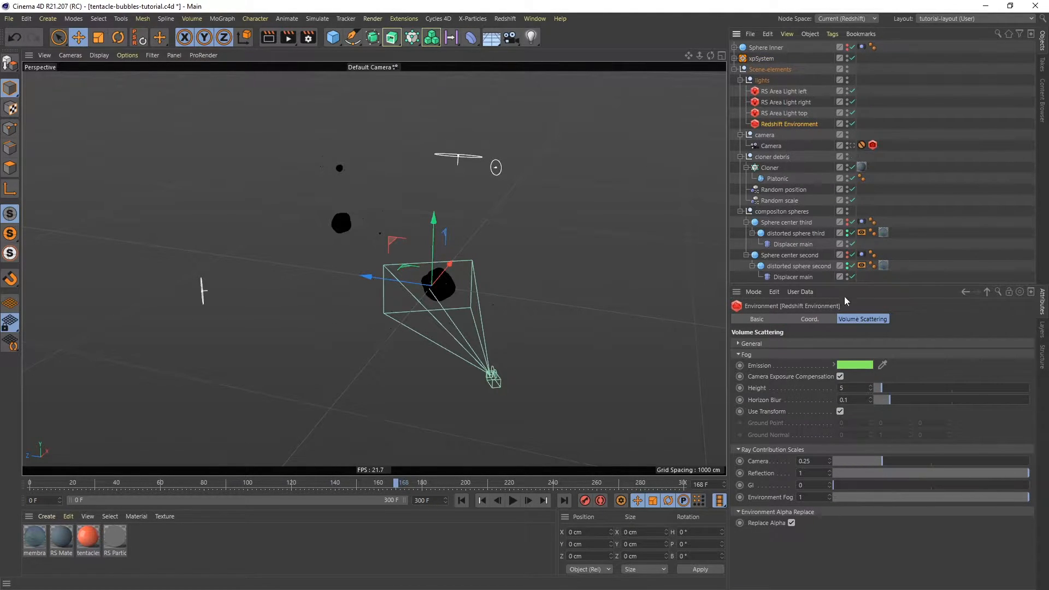
left_click(739, 343)
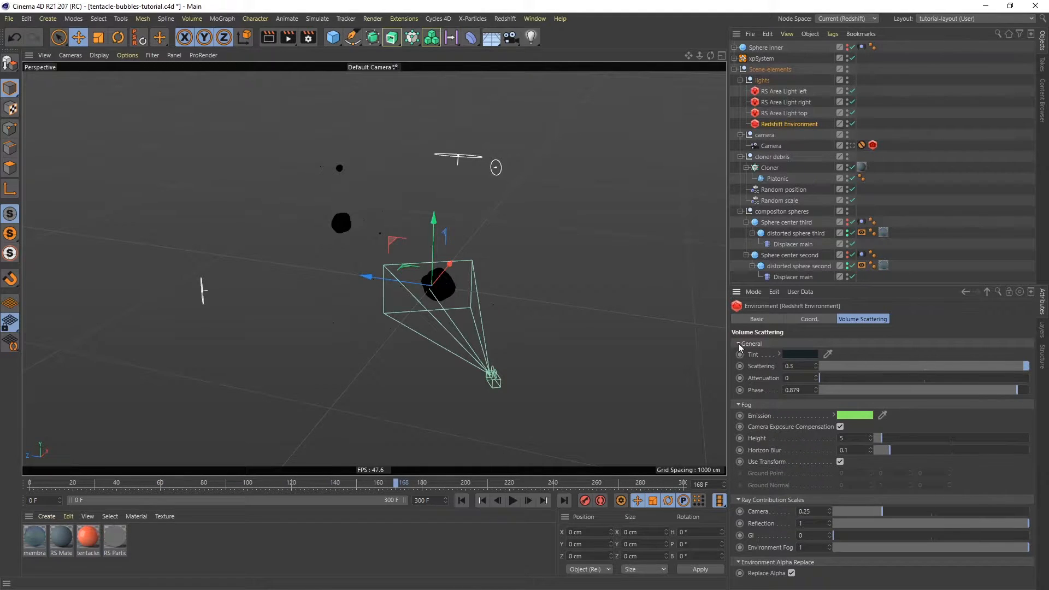
left_click(800, 353)
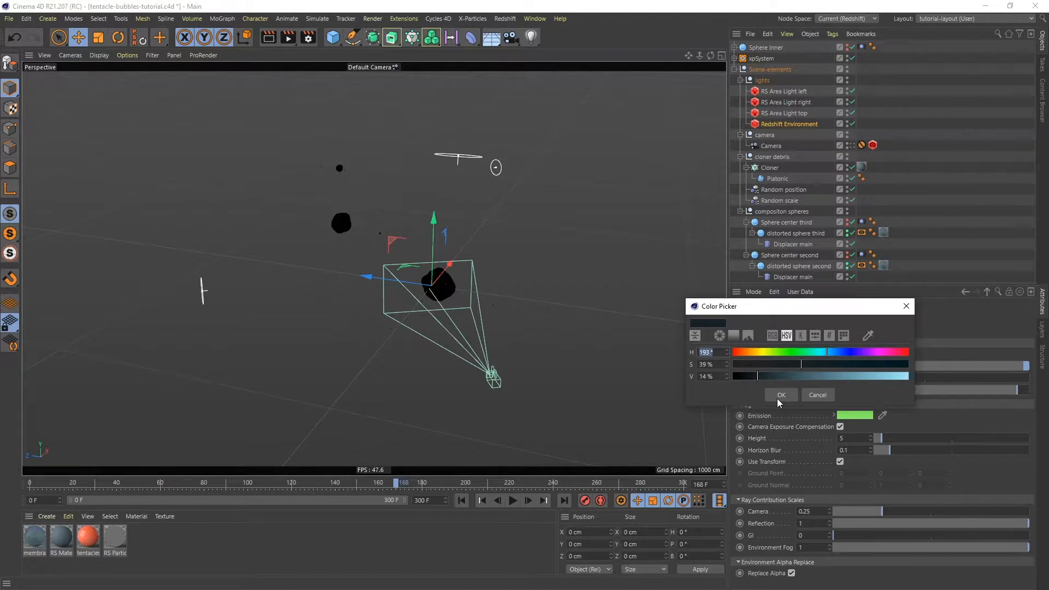
left_click(817, 394)
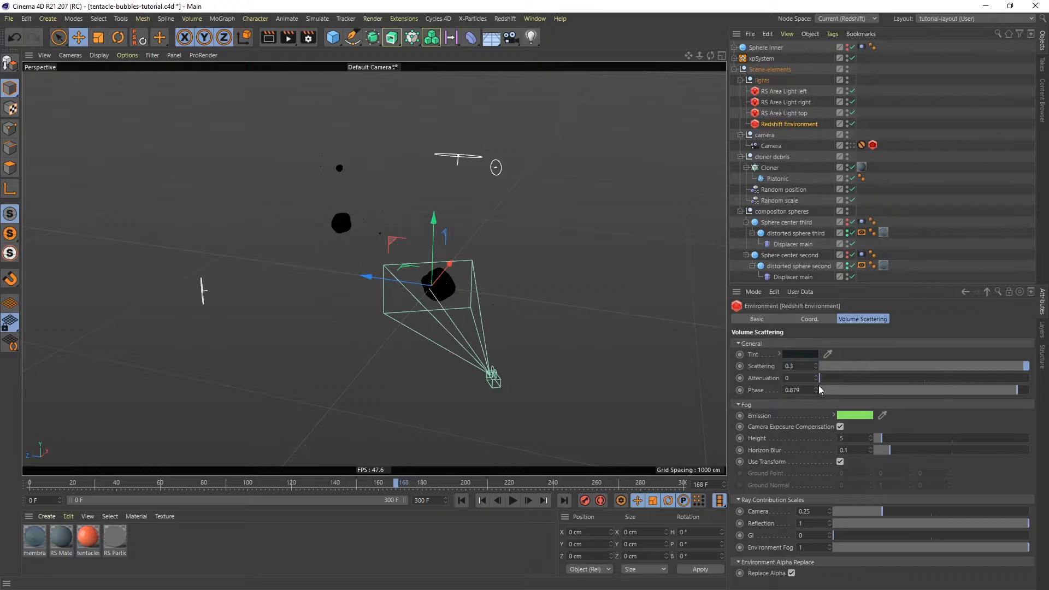
Review the basic Redshift sampling options in the render settings.
left_click(310, 39)
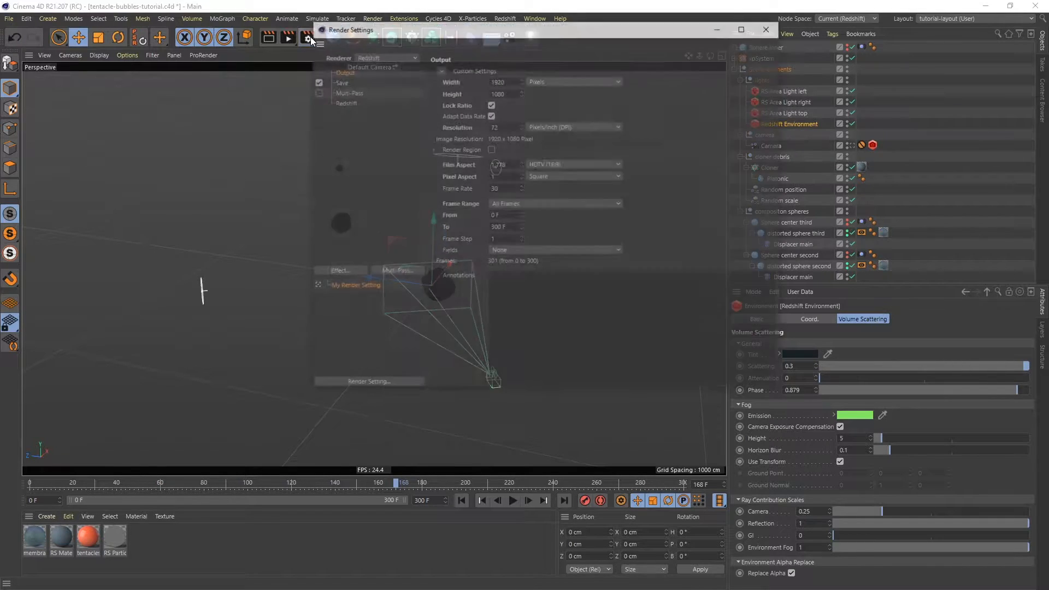
left_click(344, 103)
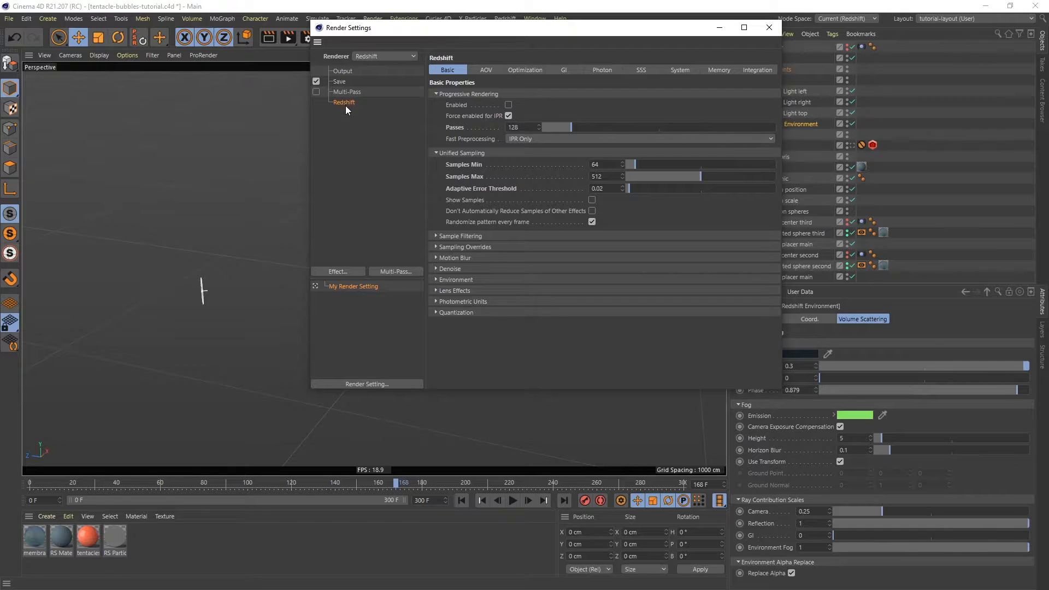
left_click(770, 27)
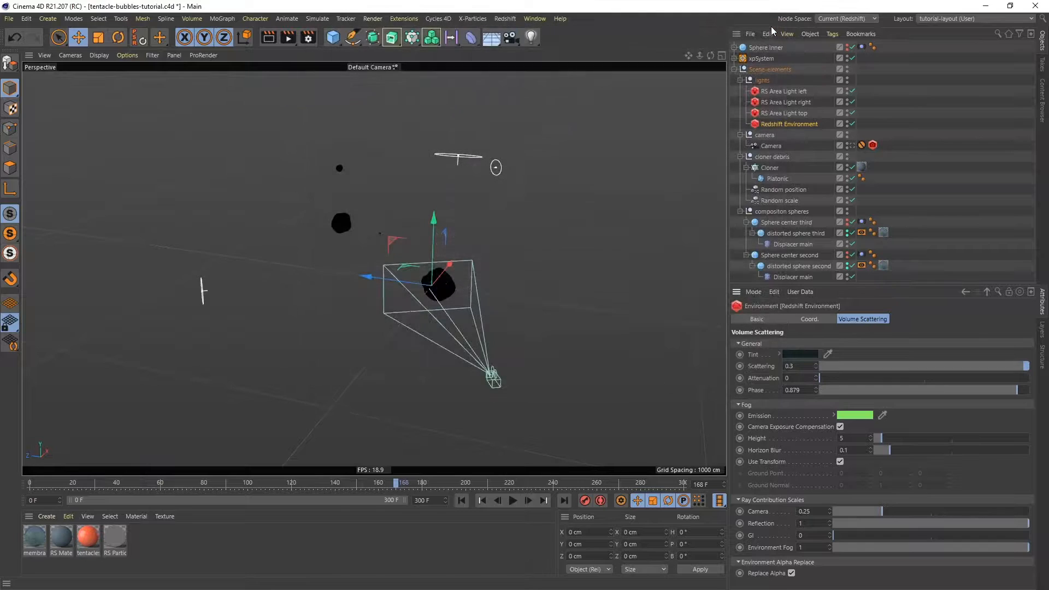
Look through the scene Camera and start a live render in the Redshift RenderView, placed over the viewport.
left_click(771, 146)
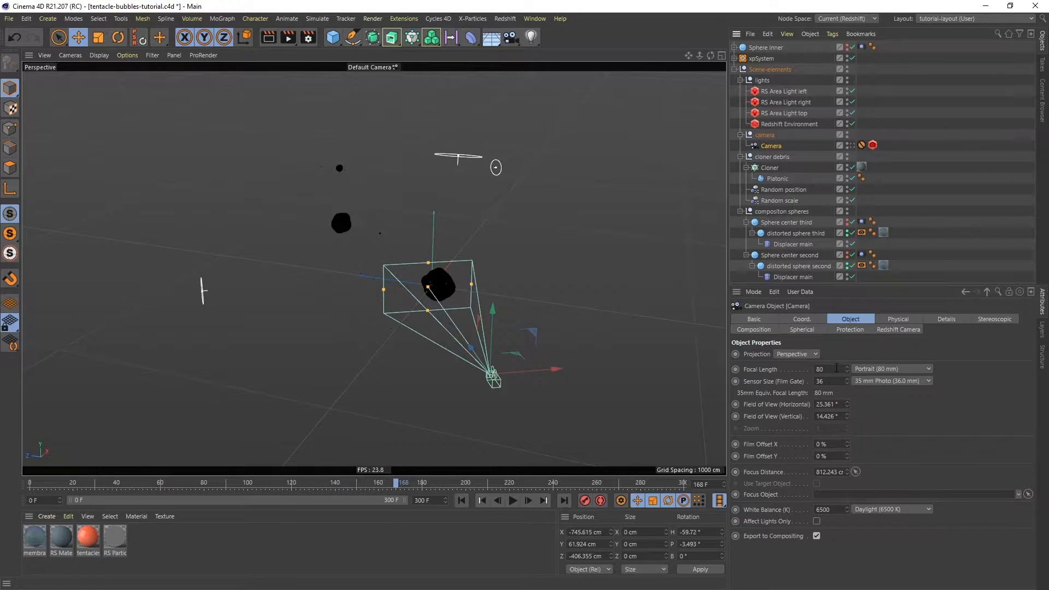
left_click(851, 146)
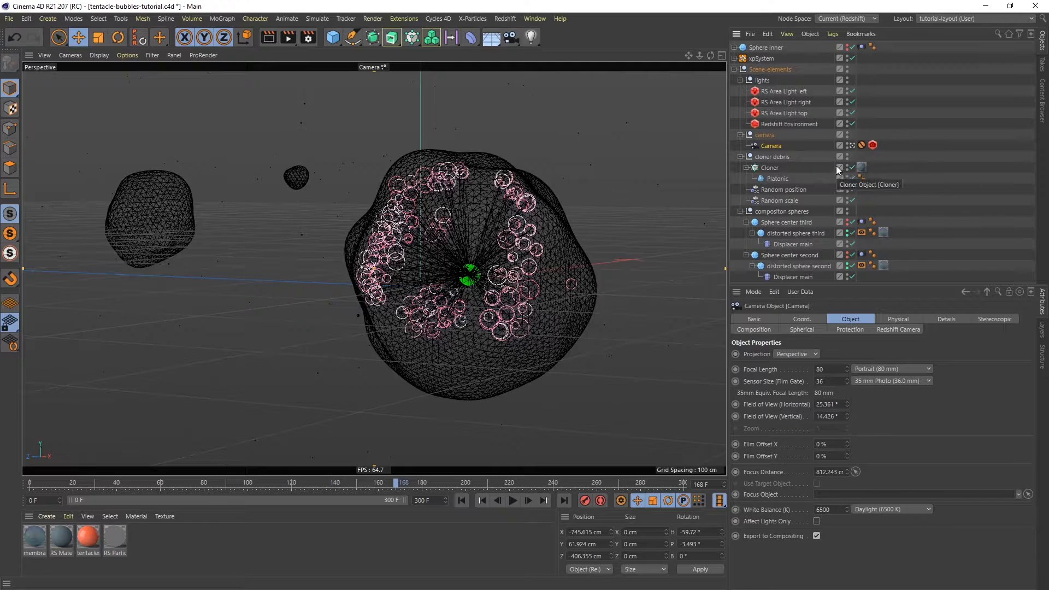
left_click(505, 19)
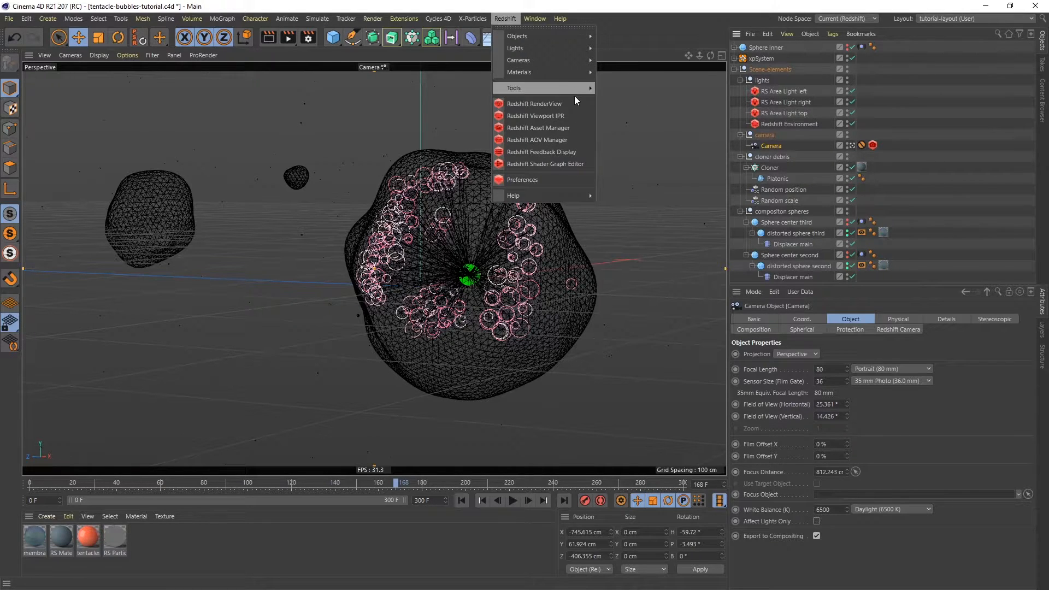
left_click(548, 103)
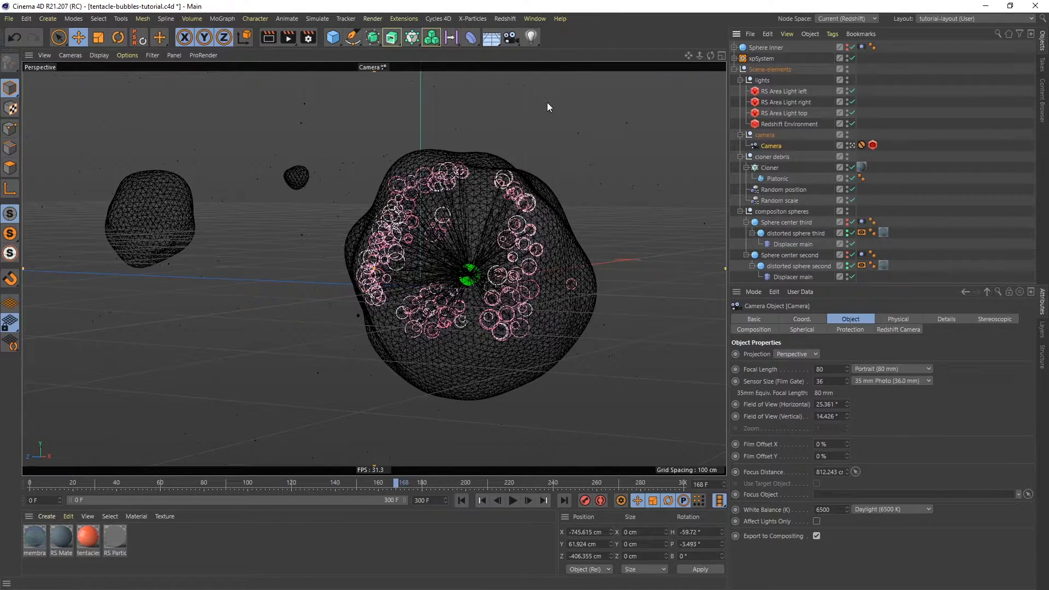
left_click_drag(595, 12, 294, 69)
left_click(58, 108)
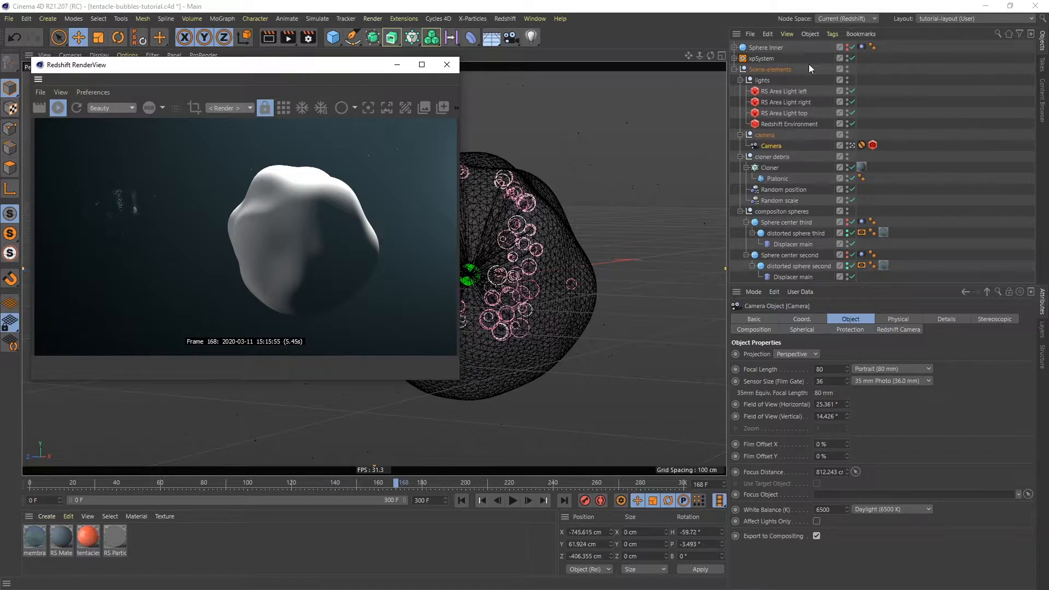
Collapse Scene-elements, expand Sphere Inner, and hide Sphere Outer in both the viewport and the render.
left_click(734, 70)
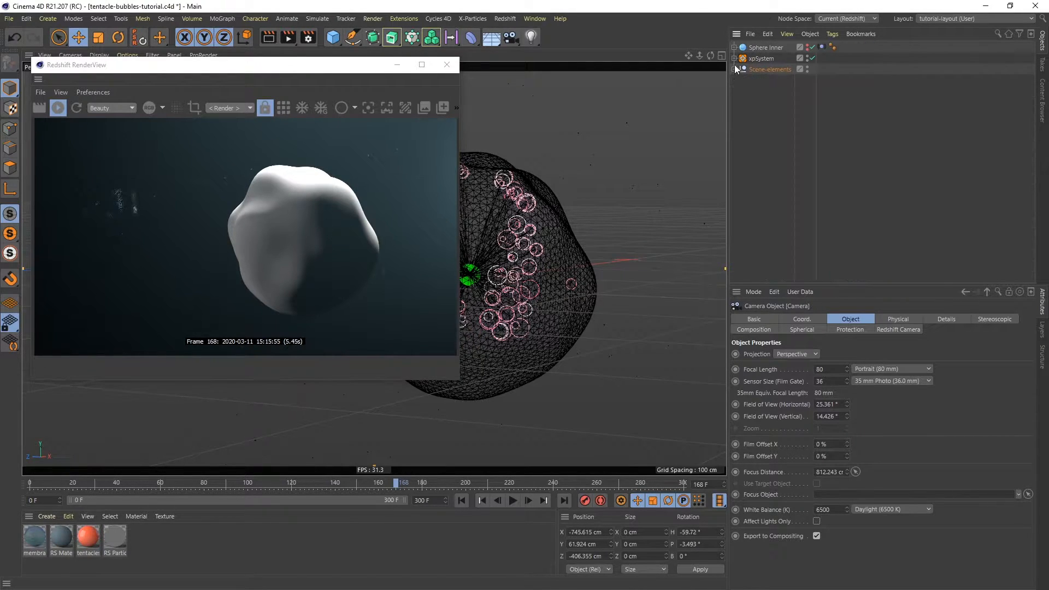
left_click(735, 48)
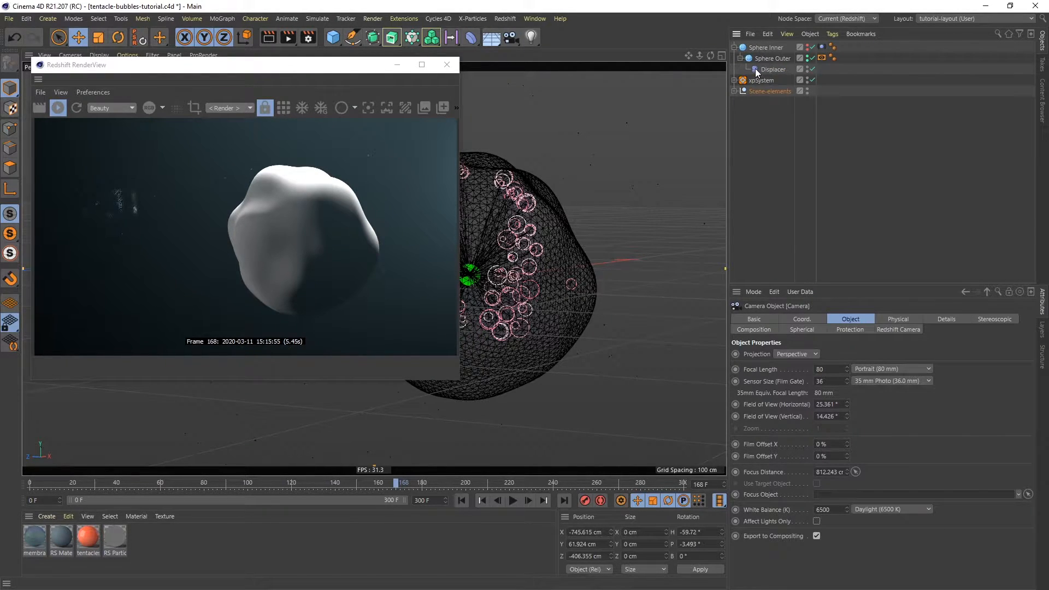
left_click(807, 55)
left_click(807, 60)
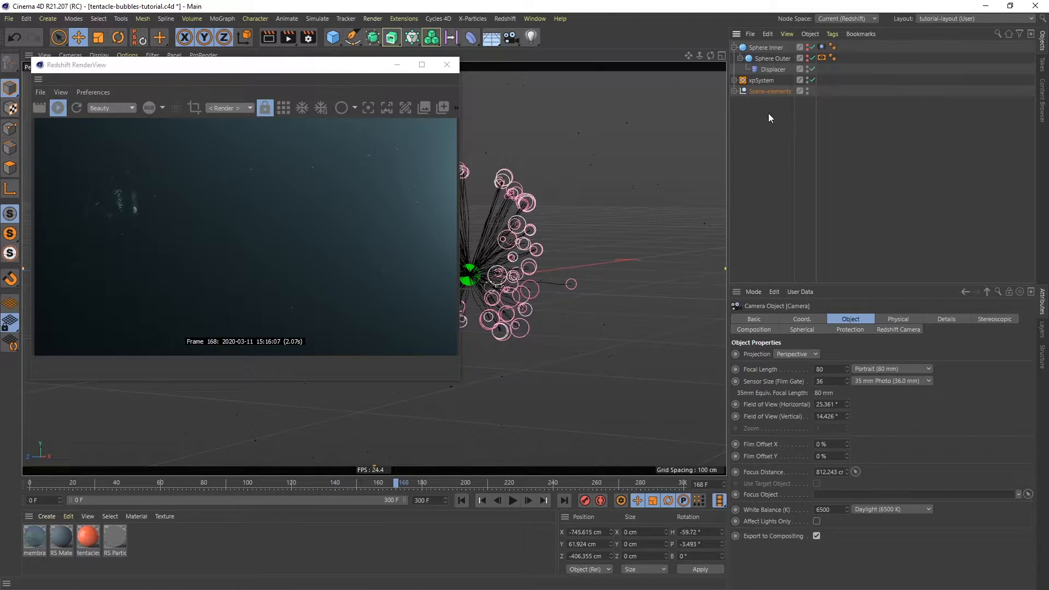
Apply the tentacles material to xpElektrix inside xpSystem, and add a Redshift Object tag to it.
left_click(735, 80)
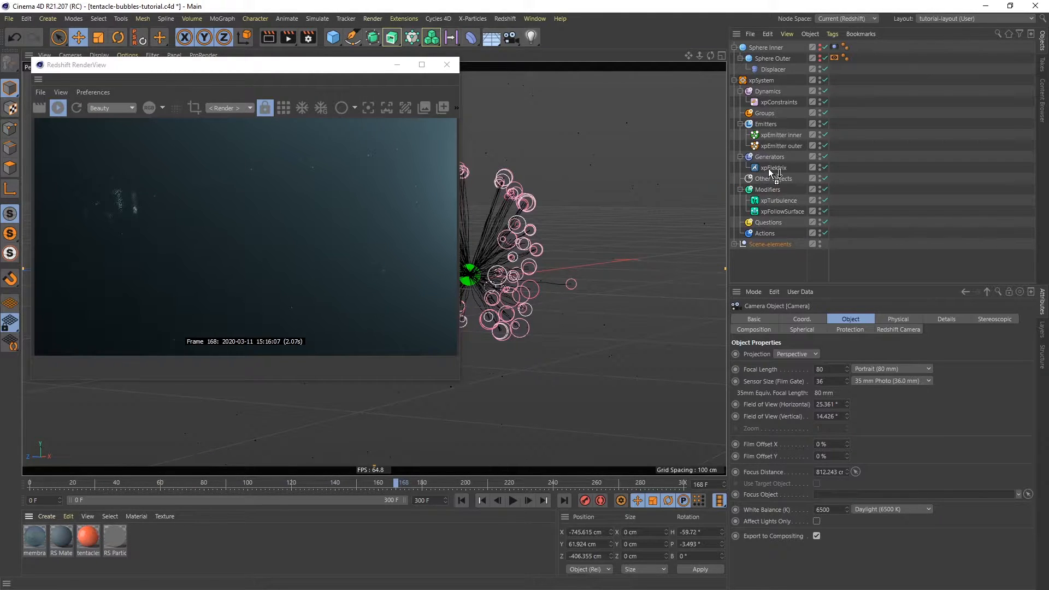
left_click_drag(768, 168, 769, 167)
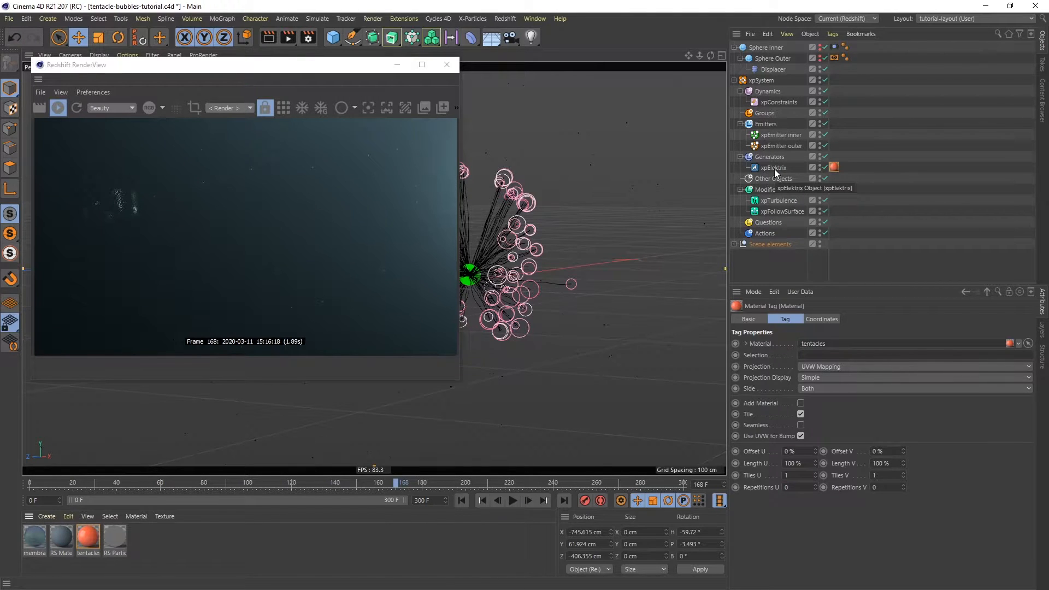
right_click(774, 166)
mouse_move(781, 171)
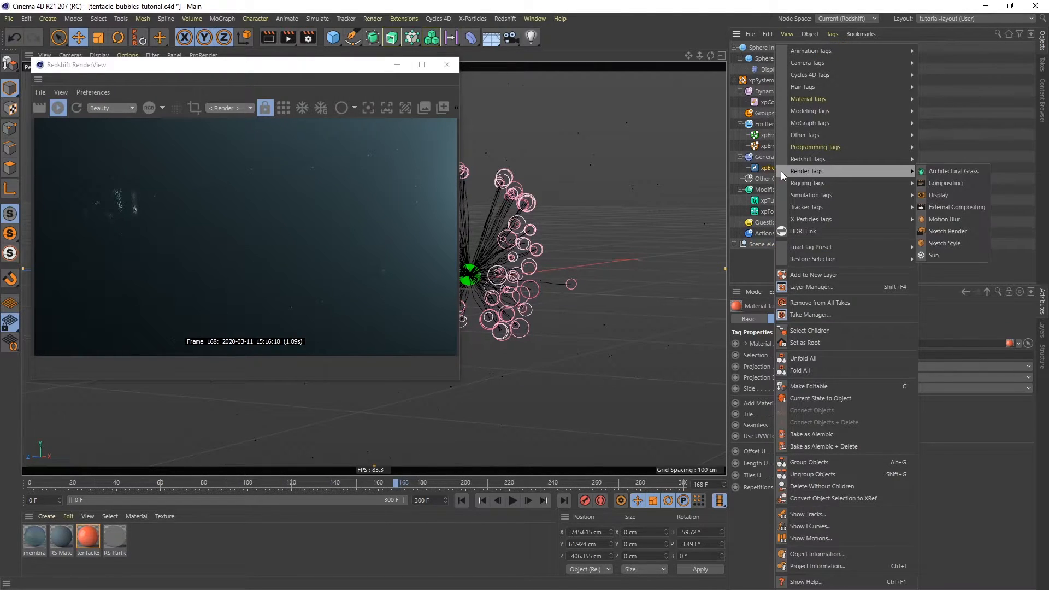
mouse_move(838, 159)
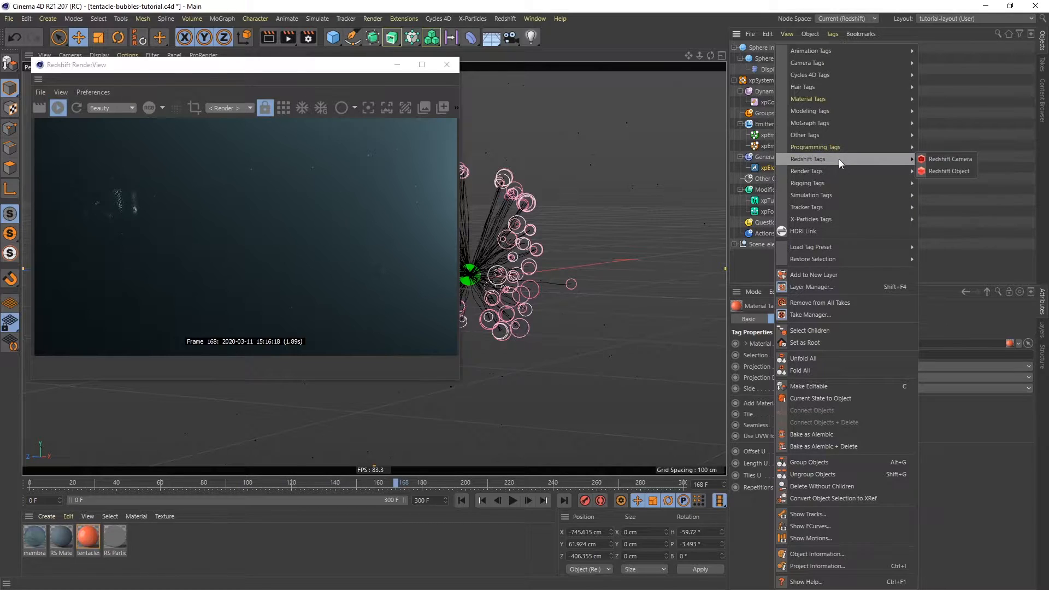
left_click(941, 171)
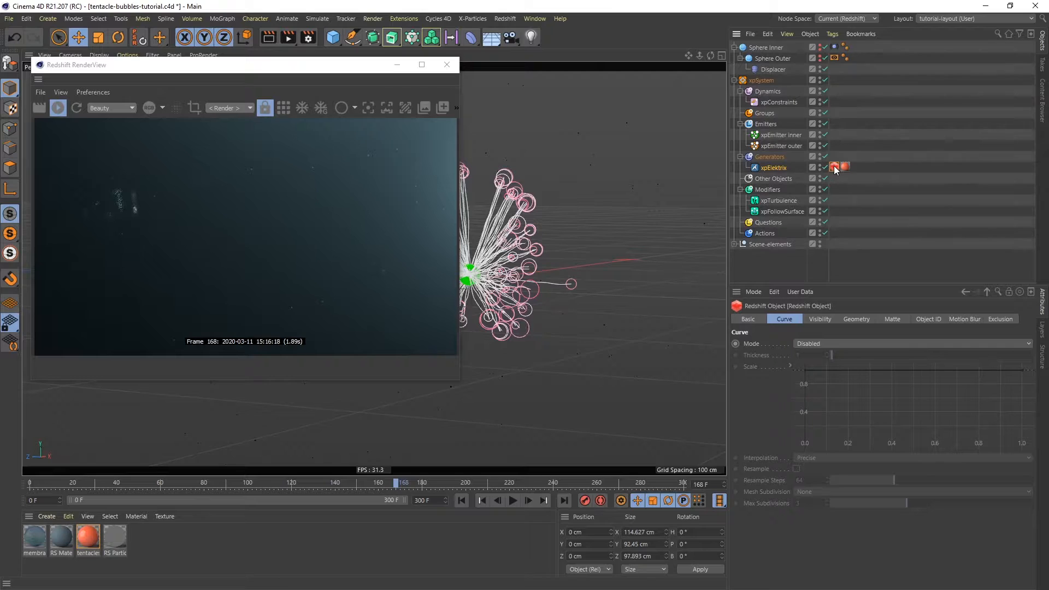
Set the Redshift Object tag's curve mode to Capsules with a thickness of 0.1.
left_click(812, 342)
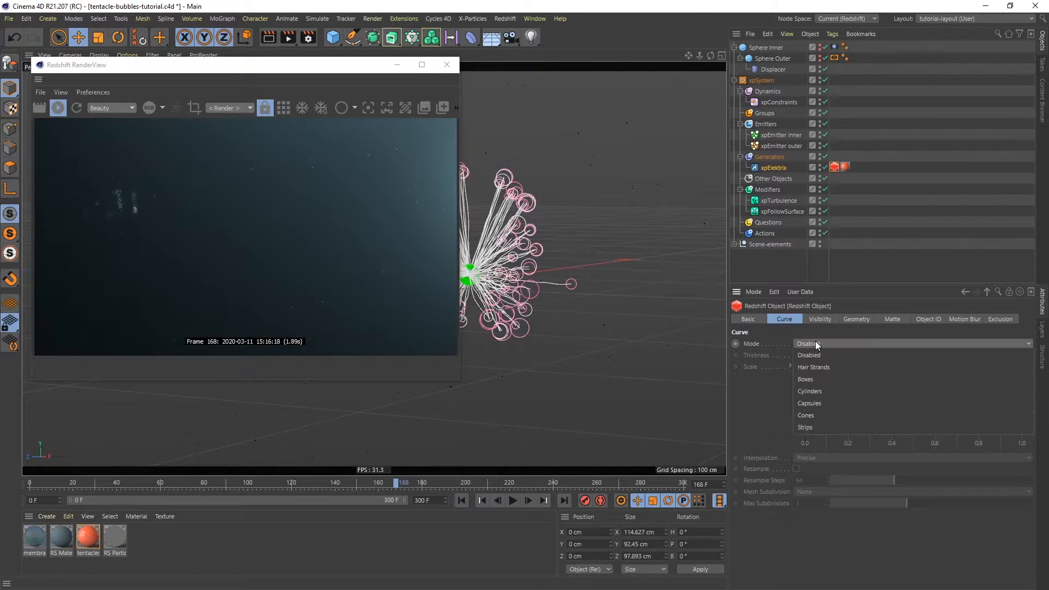
left_click(811, 403)
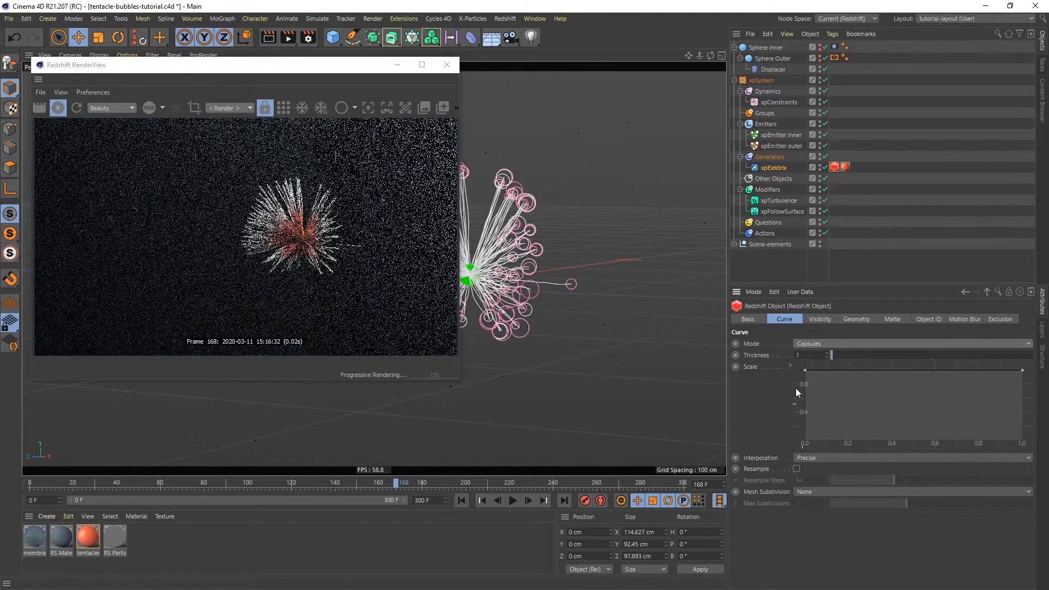
left_click_drag(808, 356, 773, 357)
type("0.1")
key("Return")
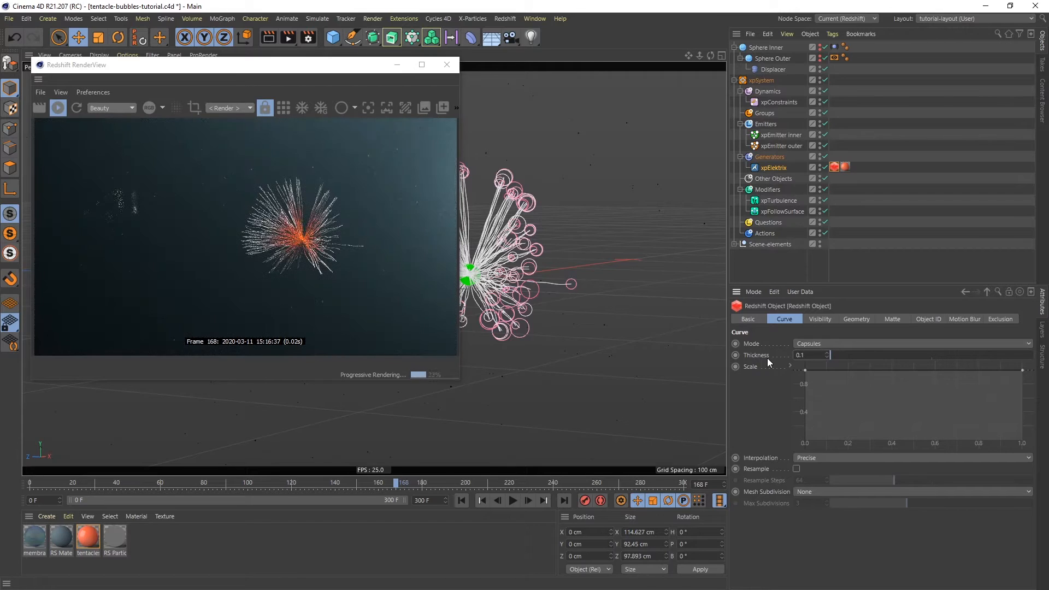
Shape the Redshift Object tag's curve scale with a full-height middle point, lowering the start to about 0.4 and the end to about 0.2.
left_click(912, 369, "ctrl")
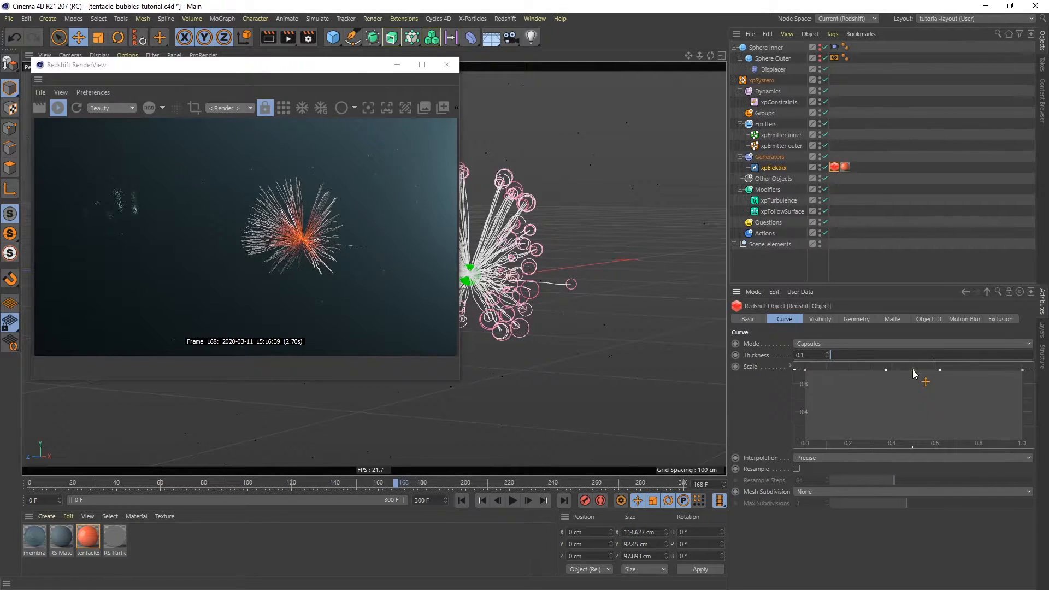
left_click_drag(805, 370, 804, 416)
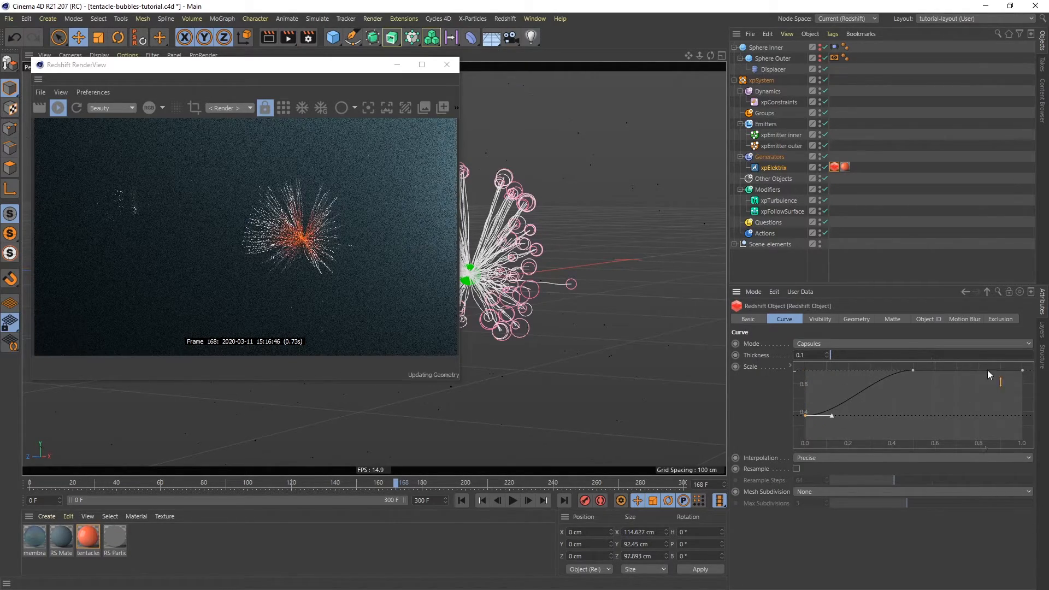
left_click_drag(1021, 370, 1025, 434)
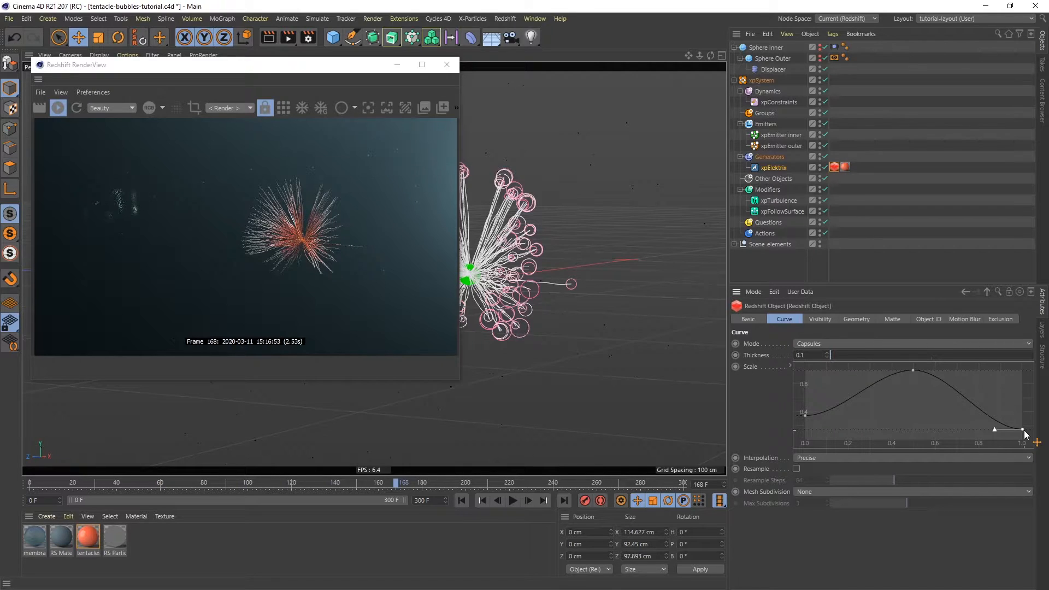
Open the tentacles material's shader graph and examine its RS Material and RS Vertex Attribute nodes.
left_click(89, 539)
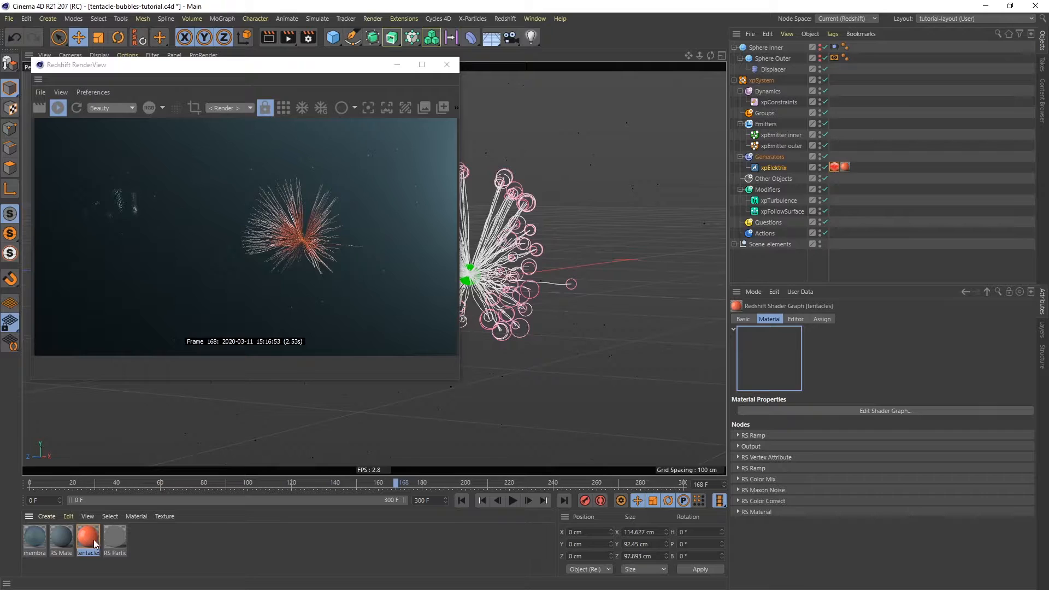
left_click_drag(1048, 98, 566, 93)
left_click_drag(755, 408, 1004, 504)
type("1")
mouse_move(531, 315)
left_mouse_down()
mouse_move(550, 317)
mouse_move(526, 316)
left_mouse_up()
left_click(729, 244)
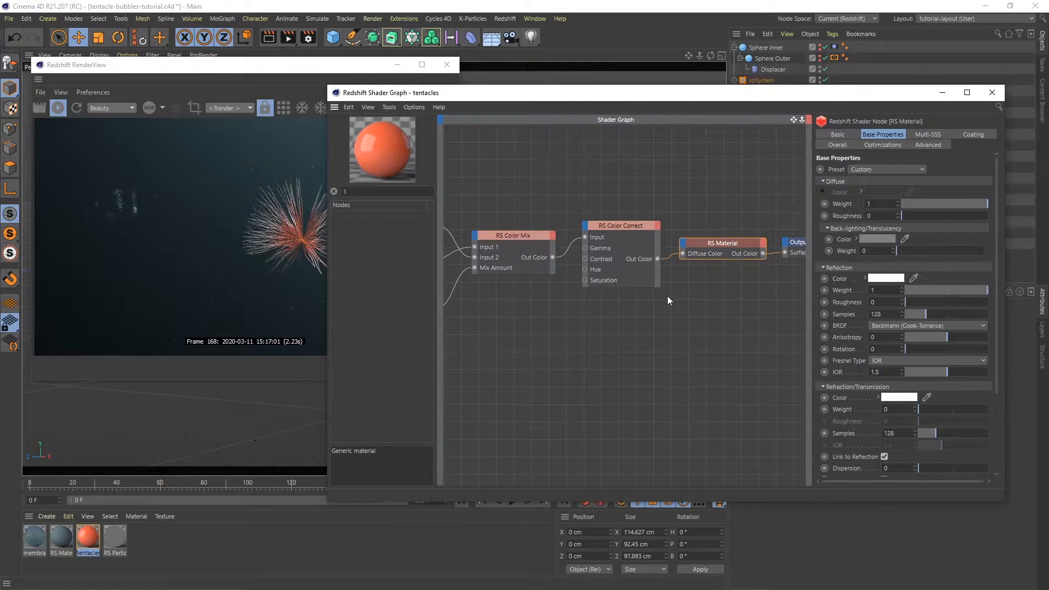
left_click_drag(519, 331, 707, 350)
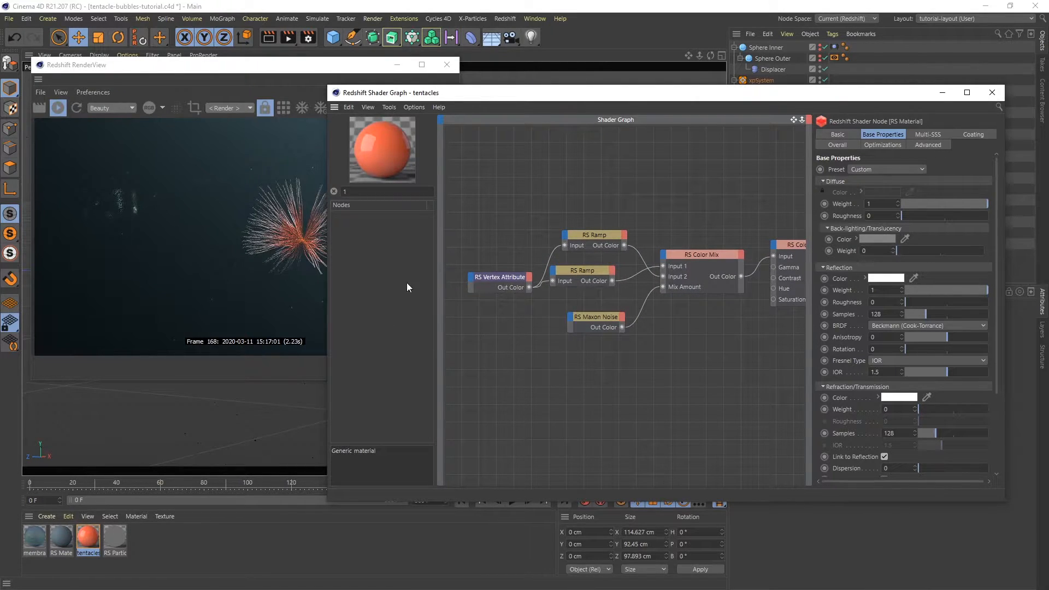
left_click(485, 279)
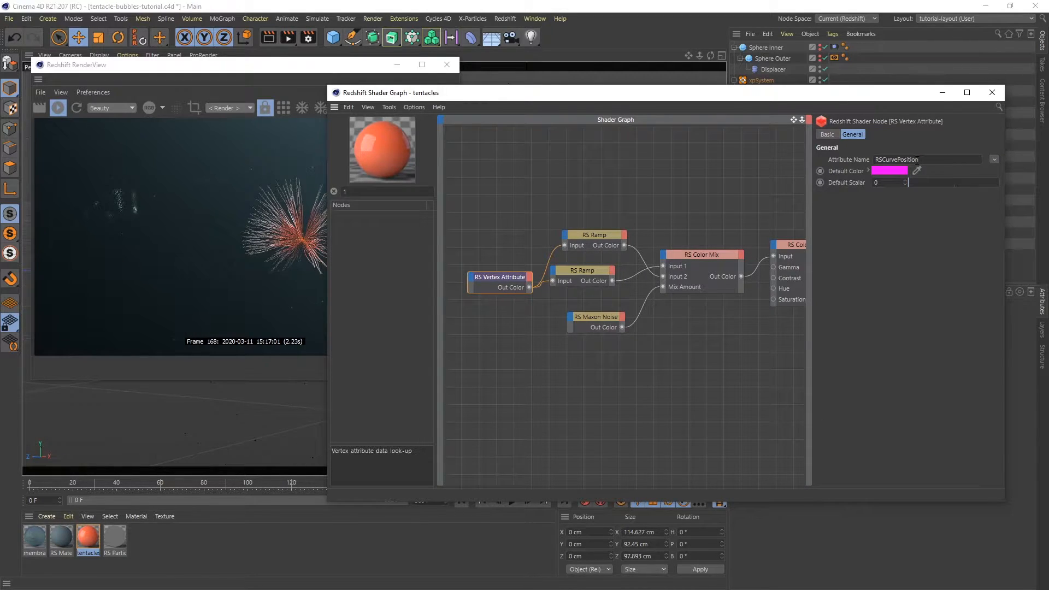
left_click_drag(620, 100, 703, 94)
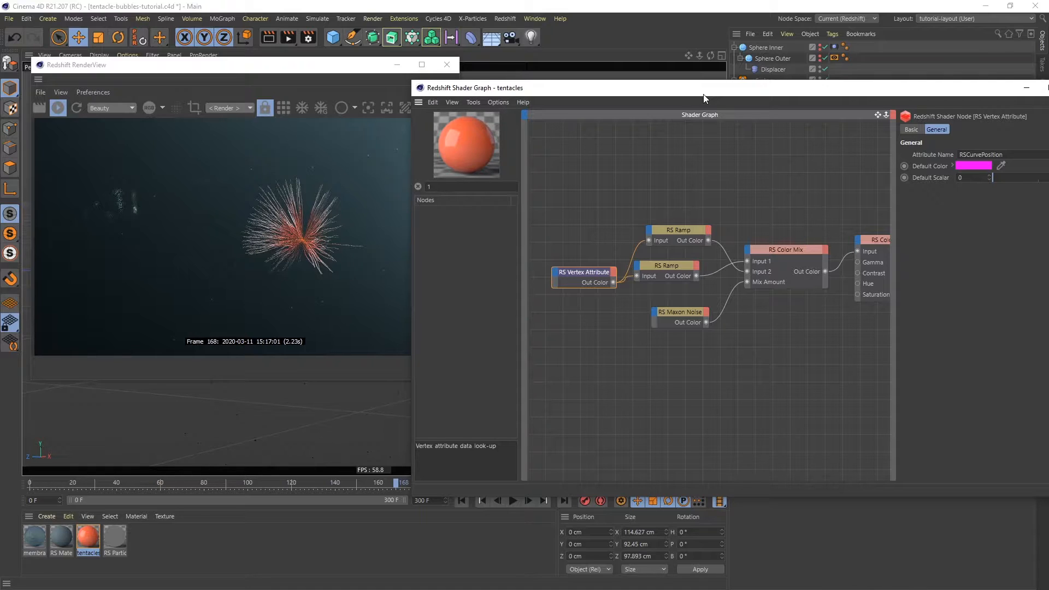
Examine the settings of the tentacles graph's two ramps, Color Mix, Maxon Noise and Color Correct nodes, and close the graph.
left_click(686, 231)
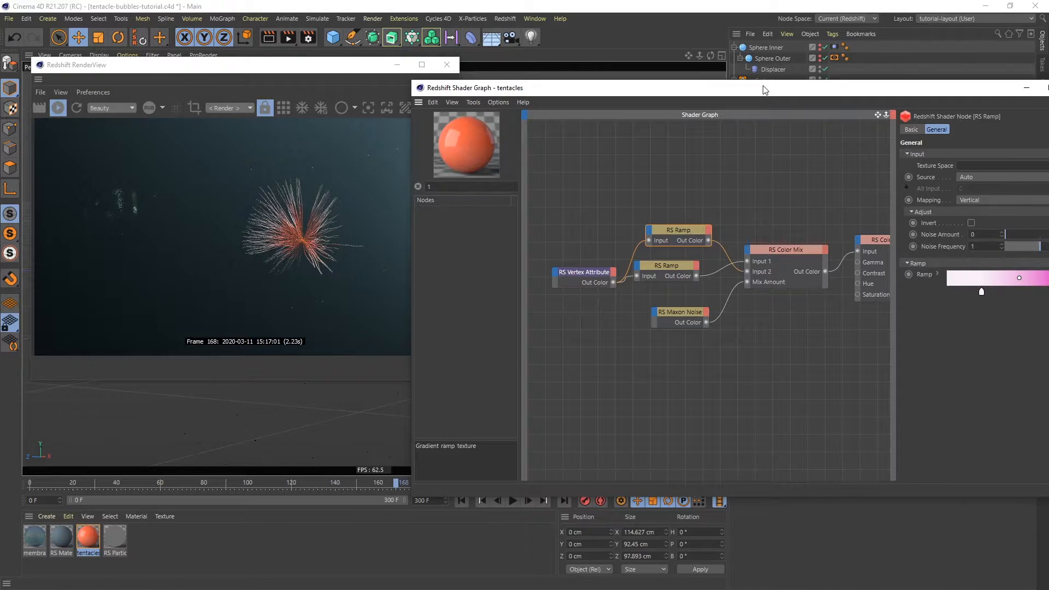
left_click_drag(763, 89, 674, 80)
left_click(927, 281)
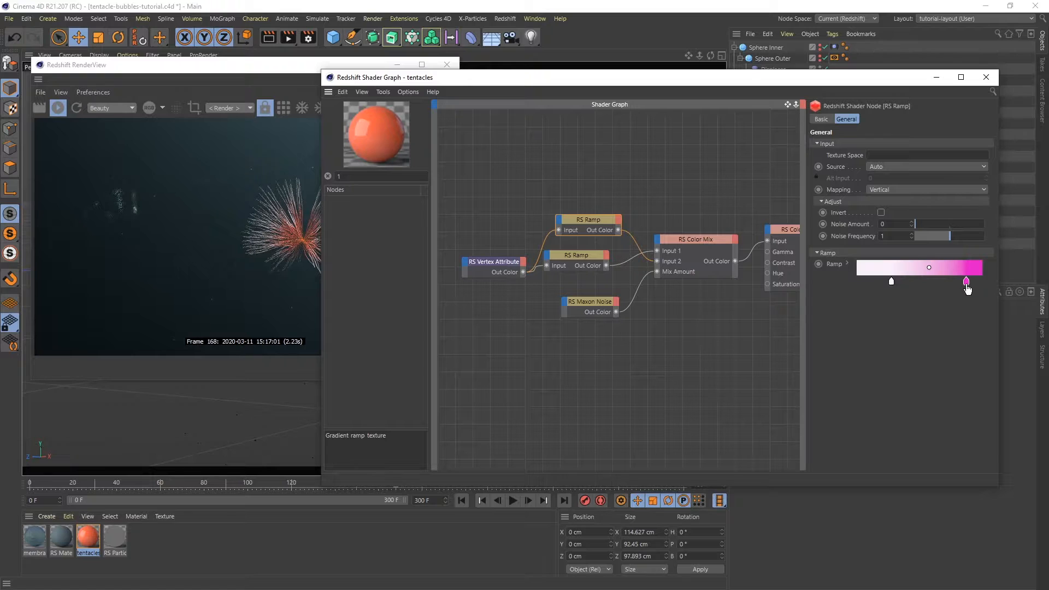
left_click(567, 254)
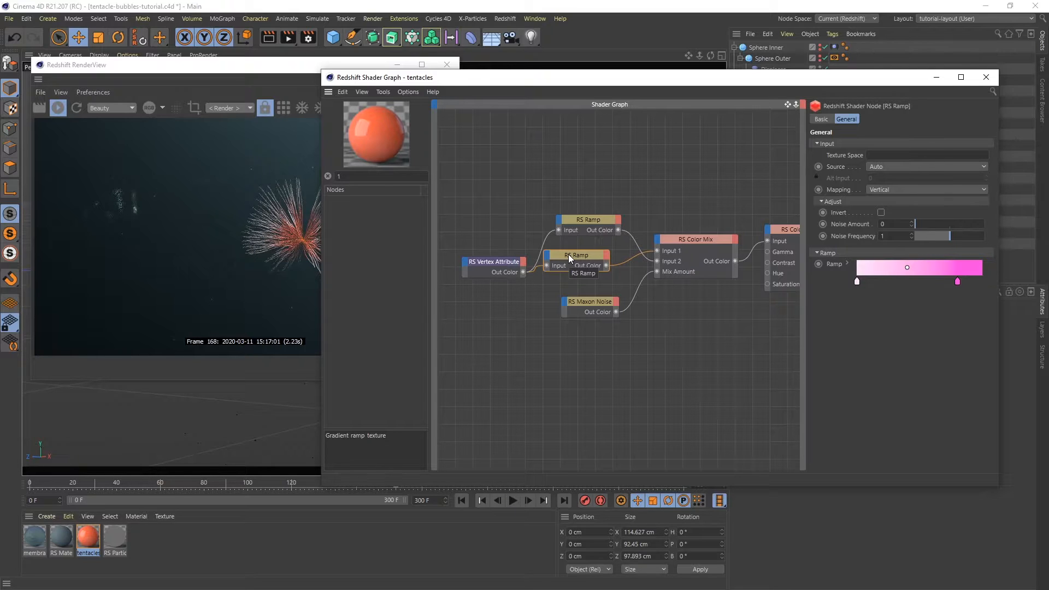
left_click(697, 239)
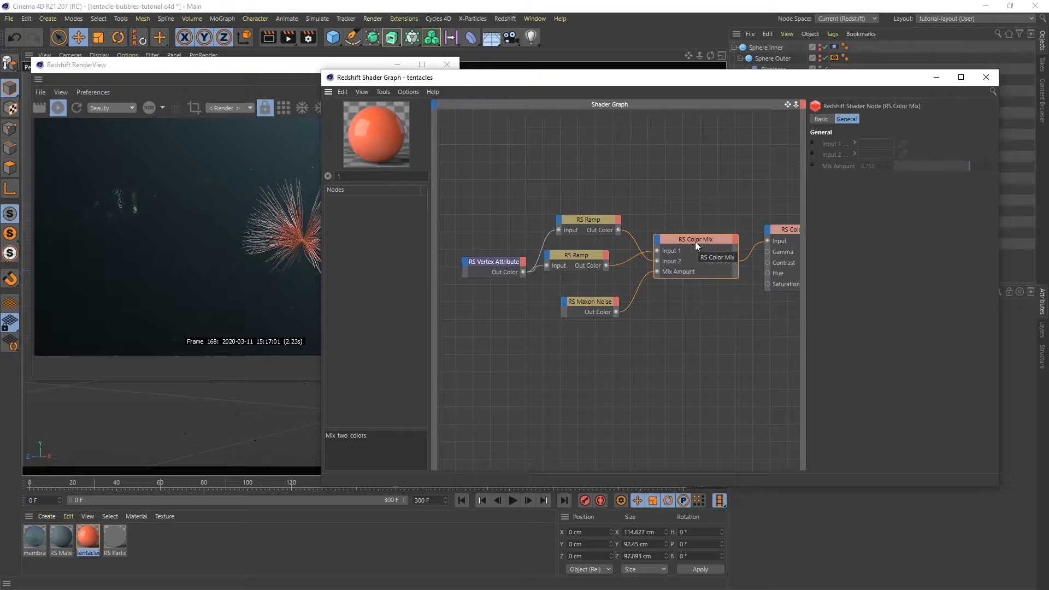
left_click(585, 303)
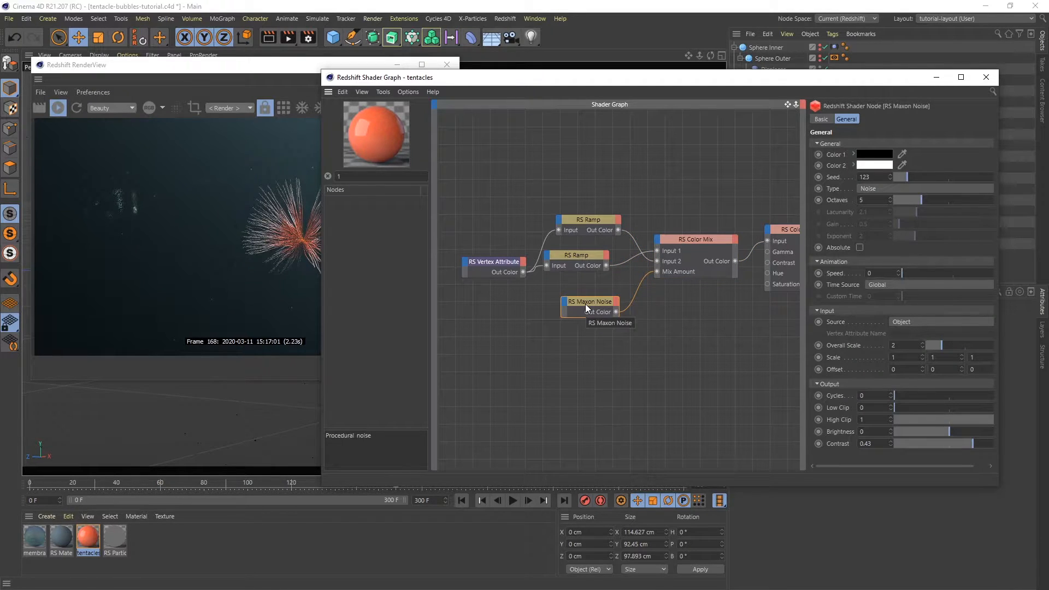
middle_click_drag(736, 301, 577, 302)
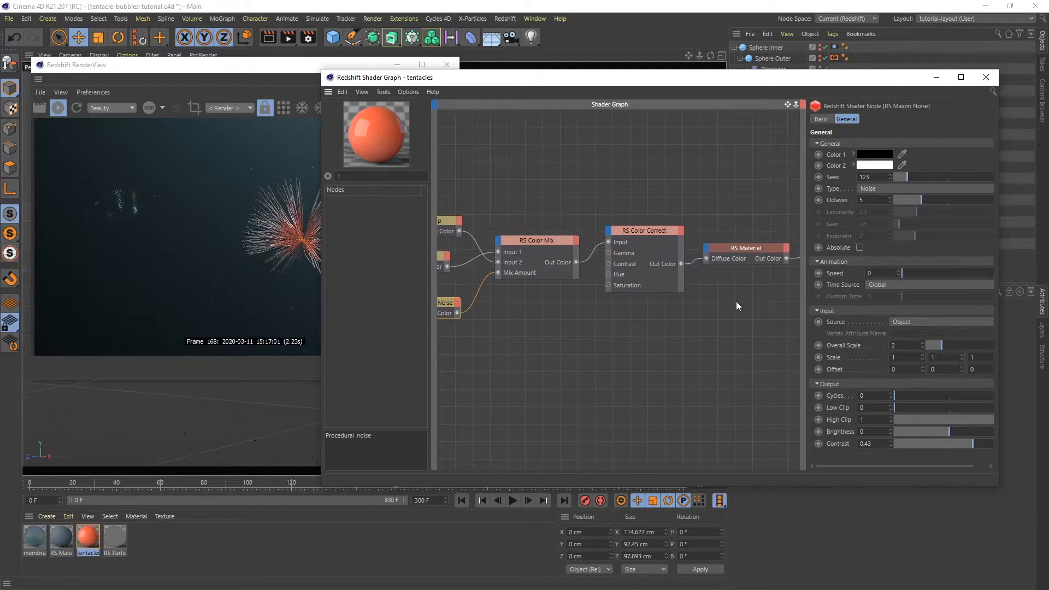
left_click(639, 230)
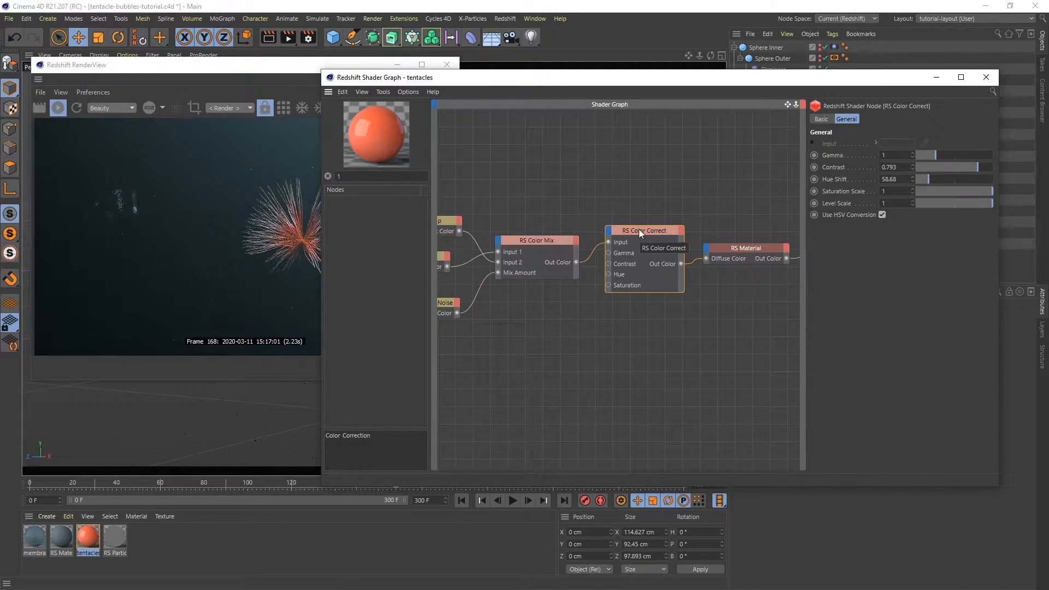
left_click_drag(601, 83, 546, 74)
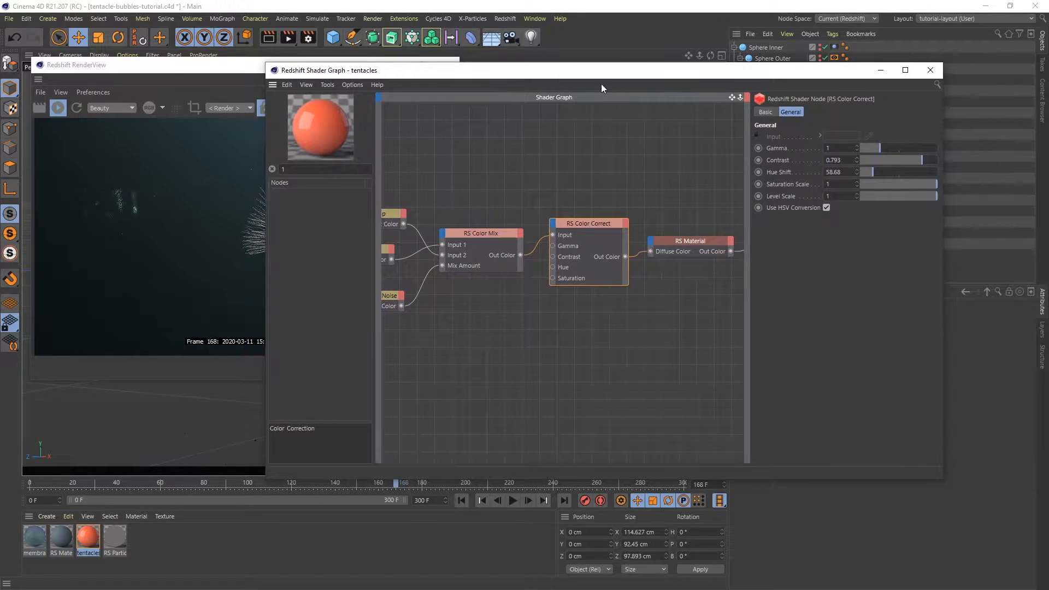
left_click(930, 70)
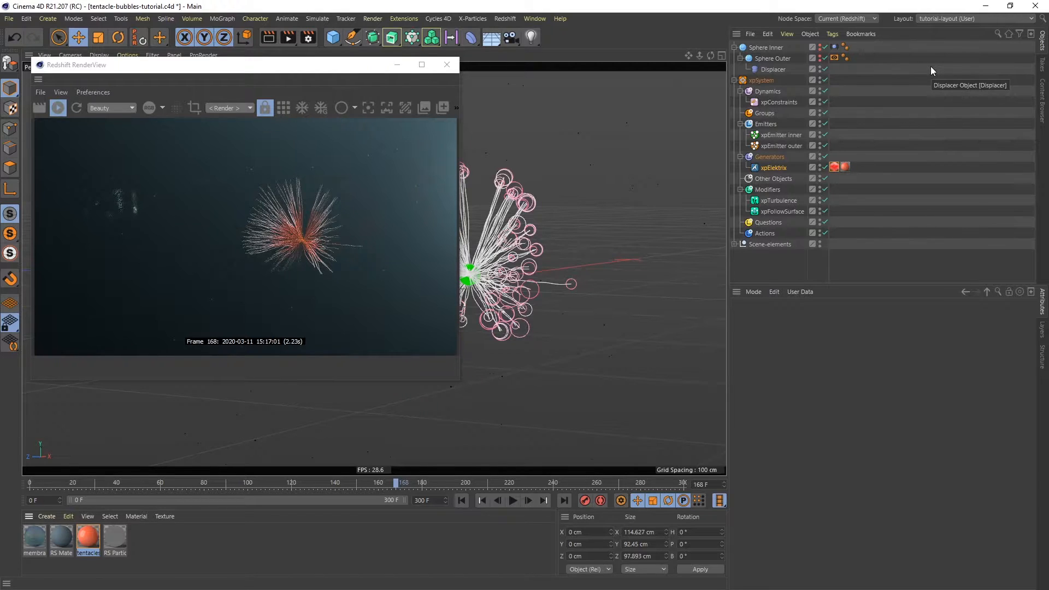
Apply the RS Particle material to xpEmitter outer and copy xpElektrix's Redshift Object tag onto it, deleting the duplicate material tag.
left_click_drag(112, 539, 774, 146)
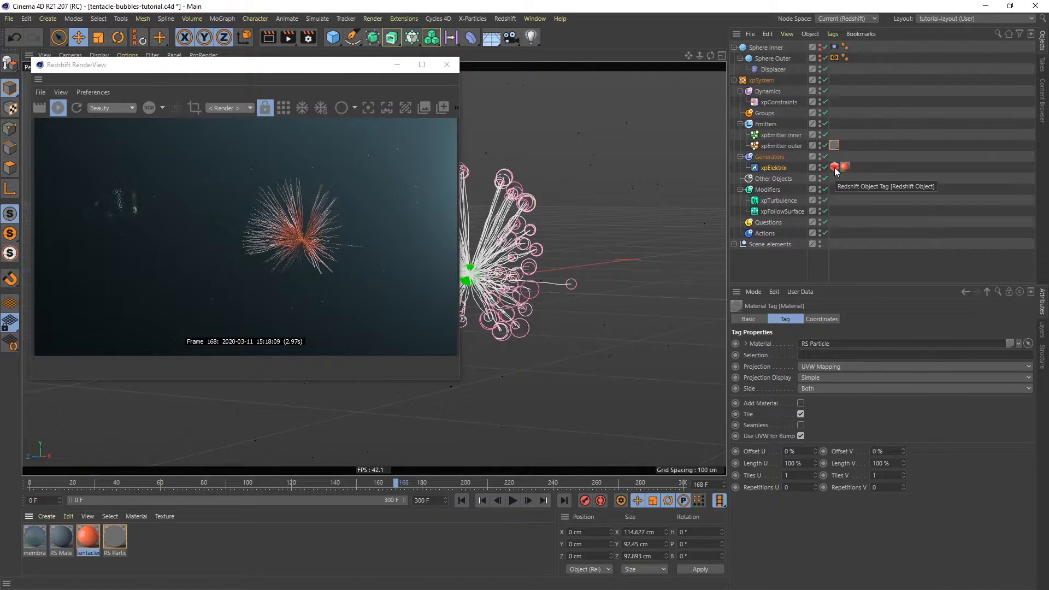
left_click_drag(850, 143, 847, 144, "ctrl")
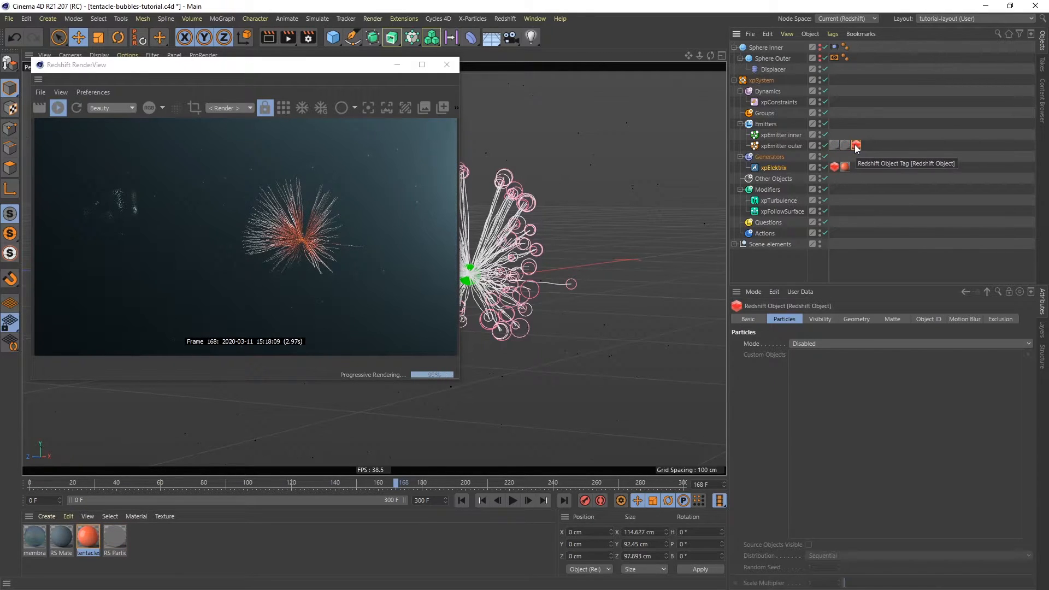
left_click(845, 145)
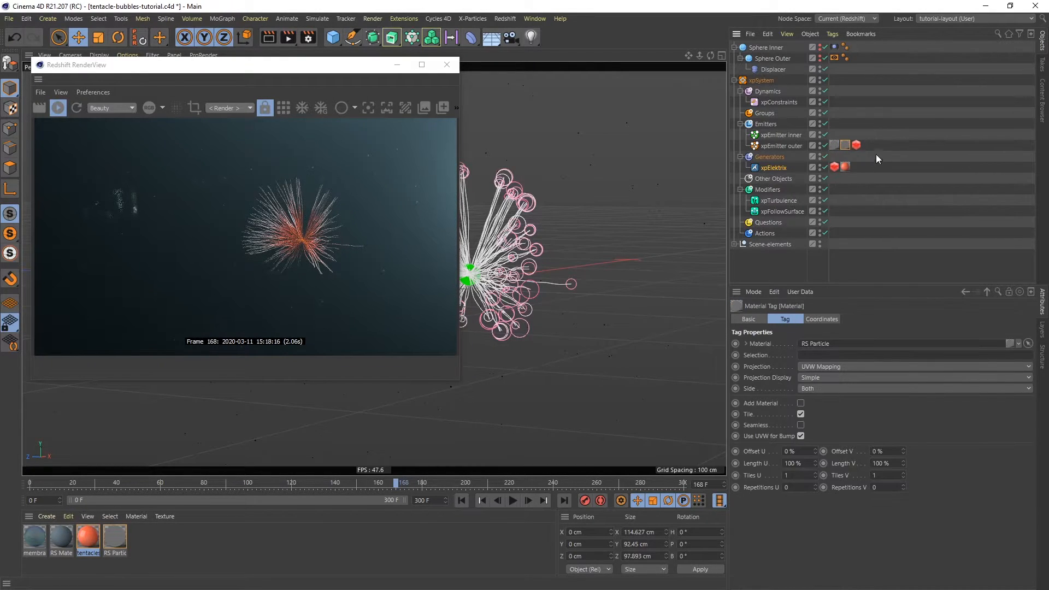
key("Delete")
Set the particle mode of xpEmitter outer's Redshift Object tag to Optimized Spheres with a scale multiplier of 0.1.
left_click(847, 144)
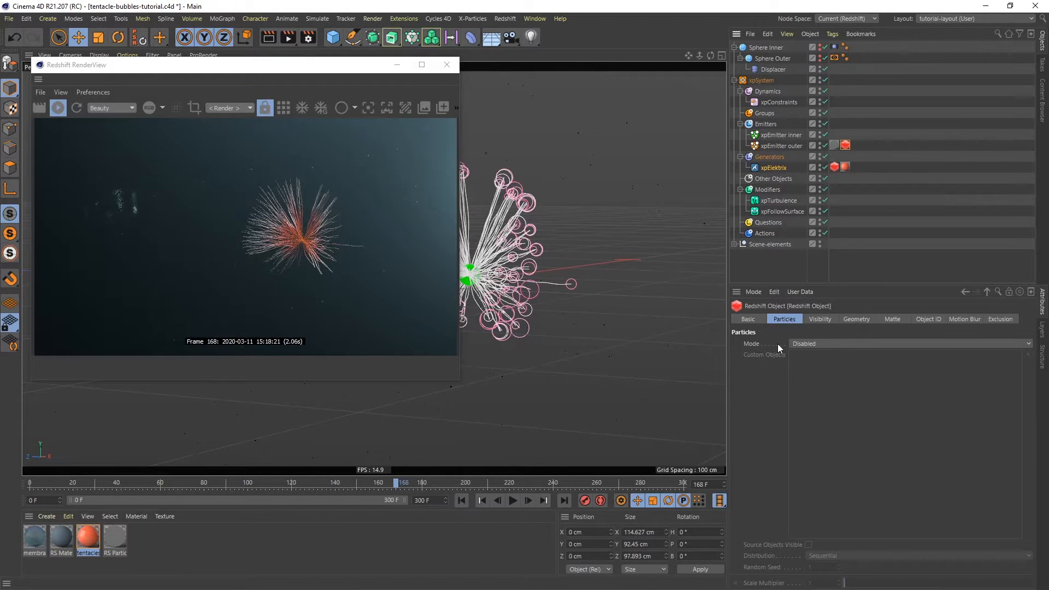
left_click(847, 343)
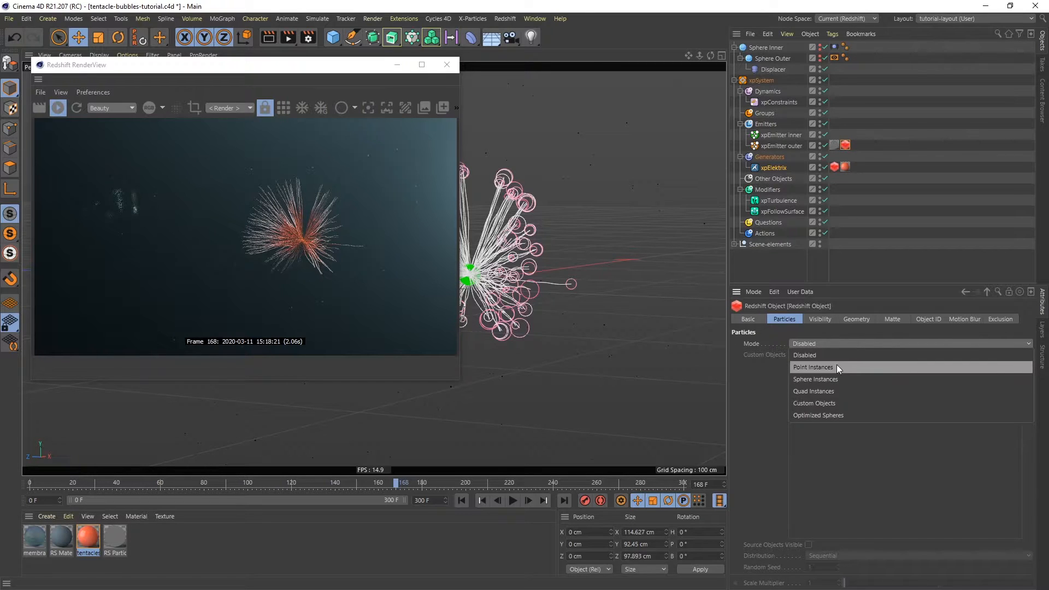
left_click(810, 416)
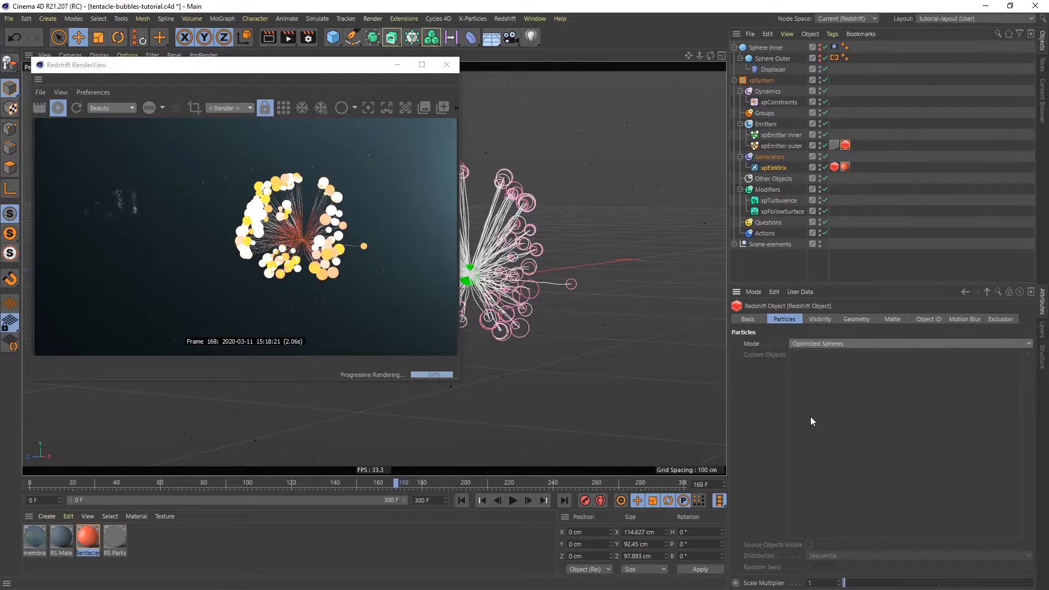
double_click(810, 582)
type("0.1")
key("Return")
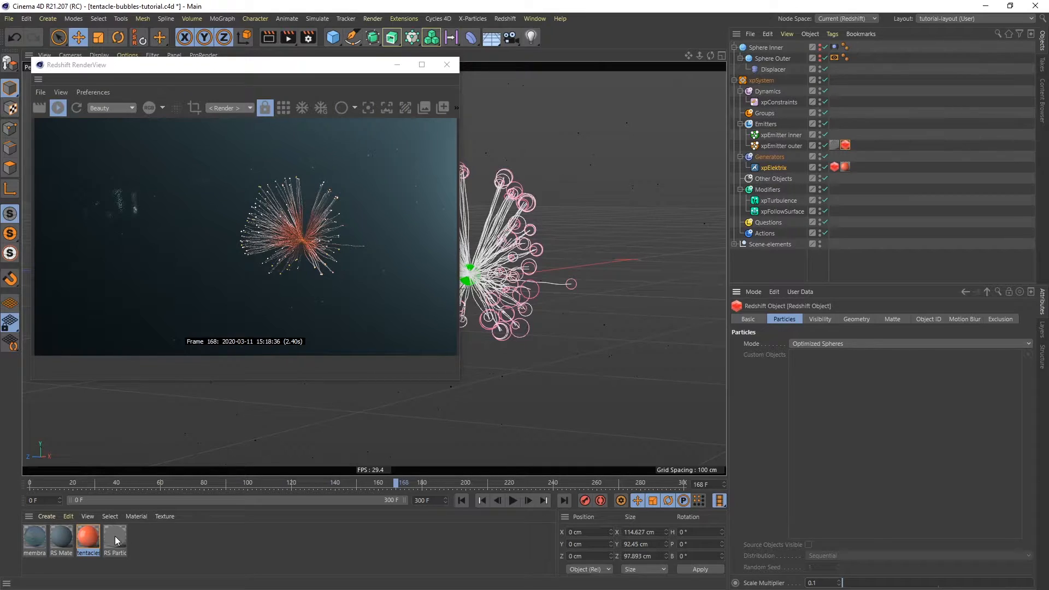
left_click(43, 517)
mouse_move(89, 414)
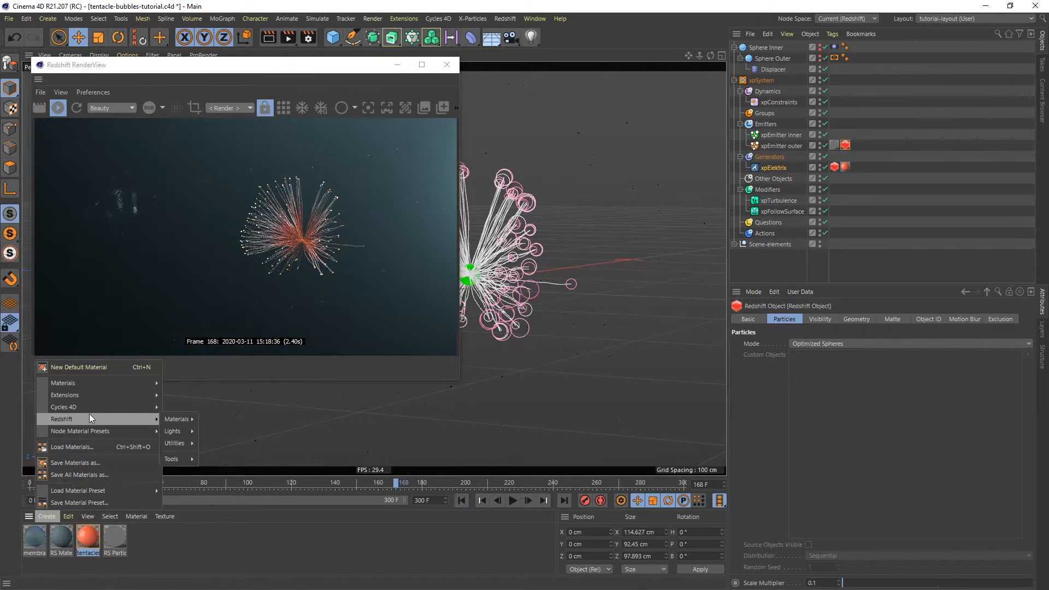
mouse_move(176, 419)
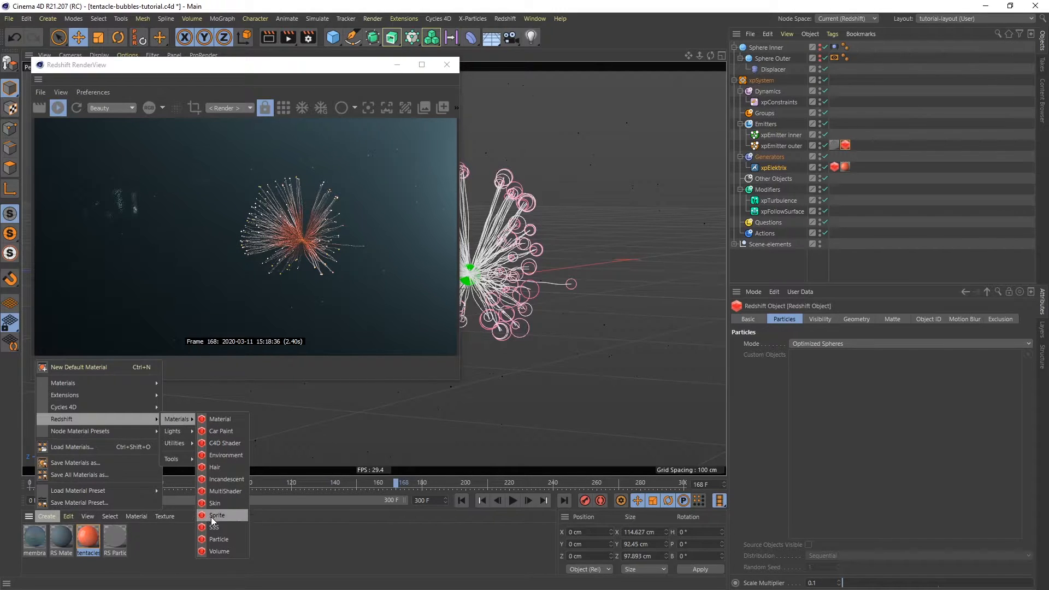
left_click(294, 541)
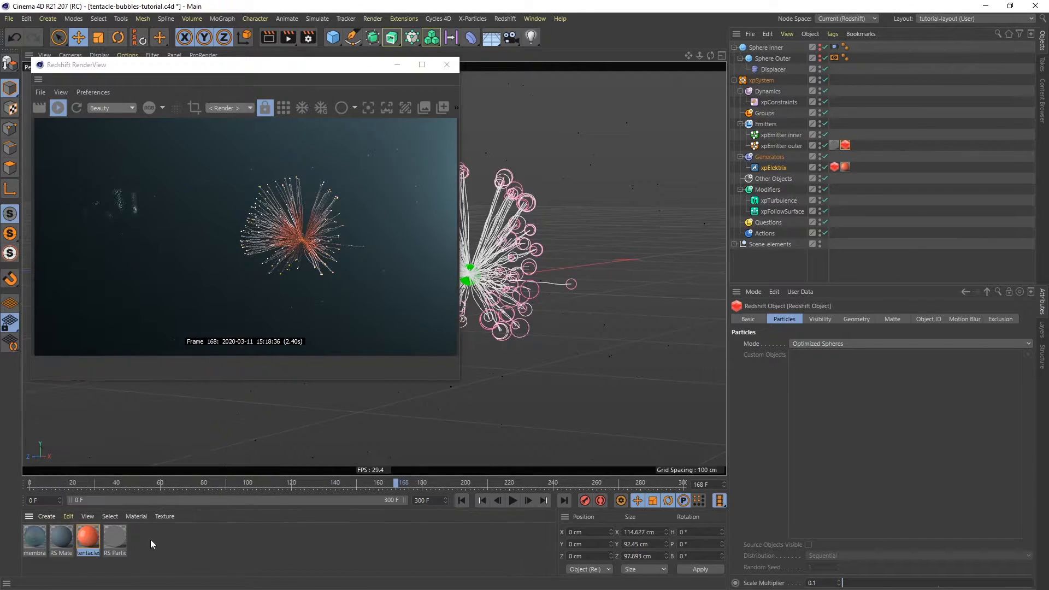
Examine the Particle Color UserData, RS Color Correct and RS Incandescent nodes in the RS Particle material's shader graph, and close it.
left_click(115, 538)
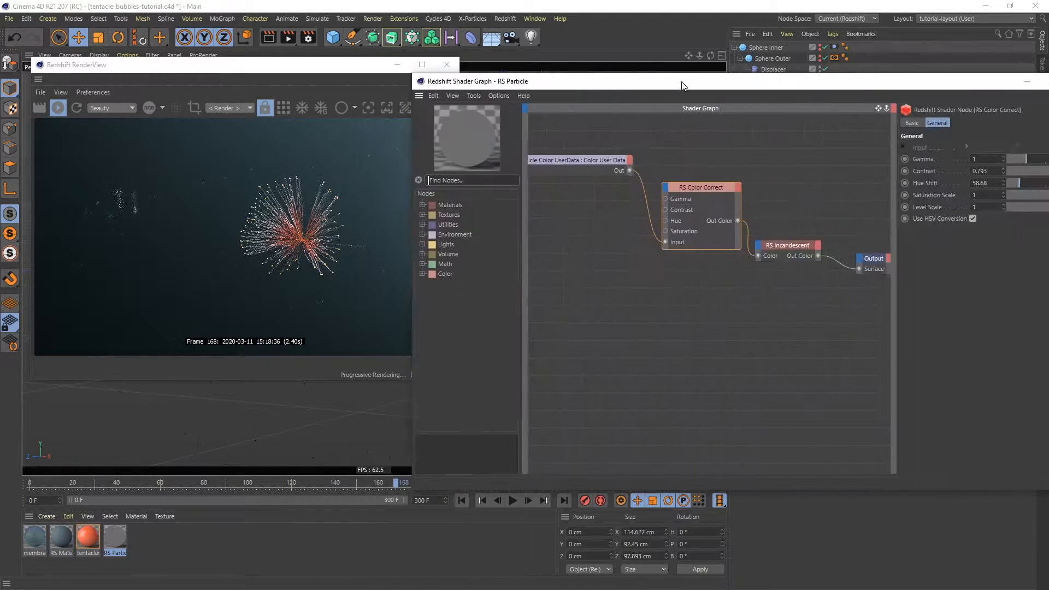
left_click_drag(683, 84, 665, 67)
left_click_drag(473, 140, 490, 125)
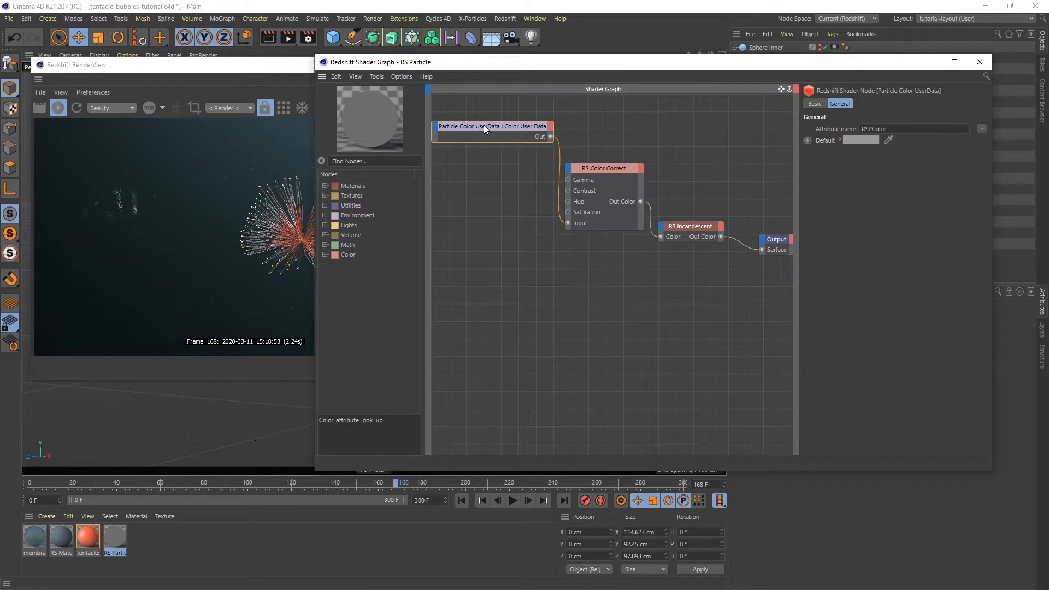
left_click(595, 168)
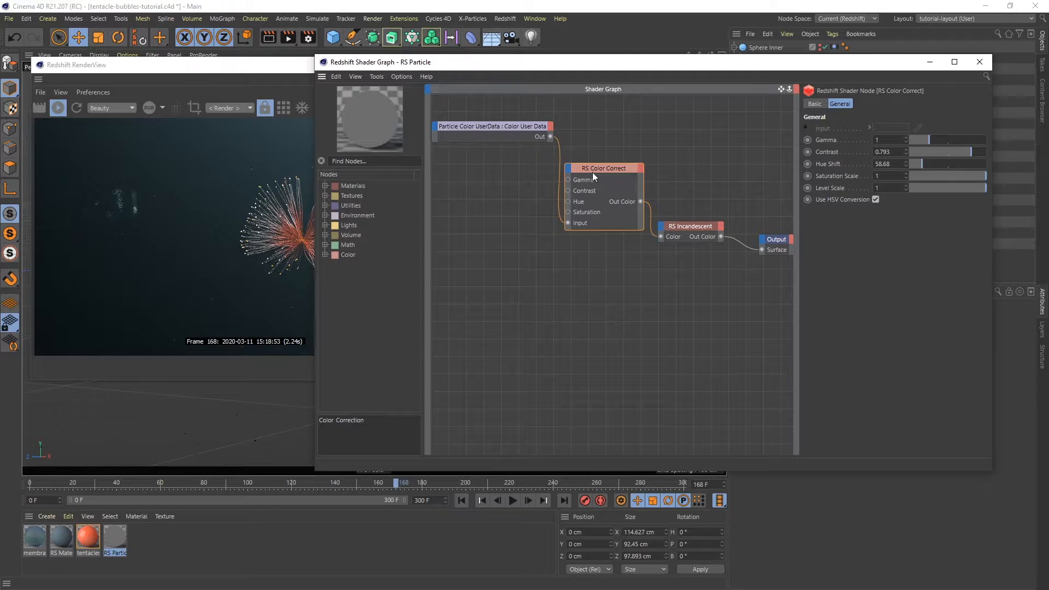
left_click(697, 226)
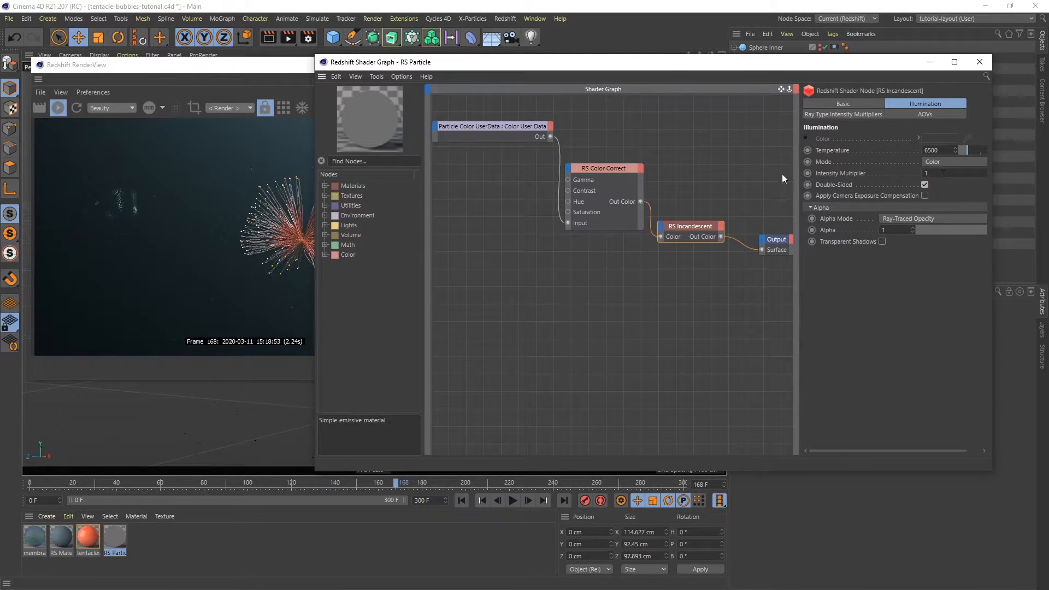
left_click_drag(515, 125, 521, 133)
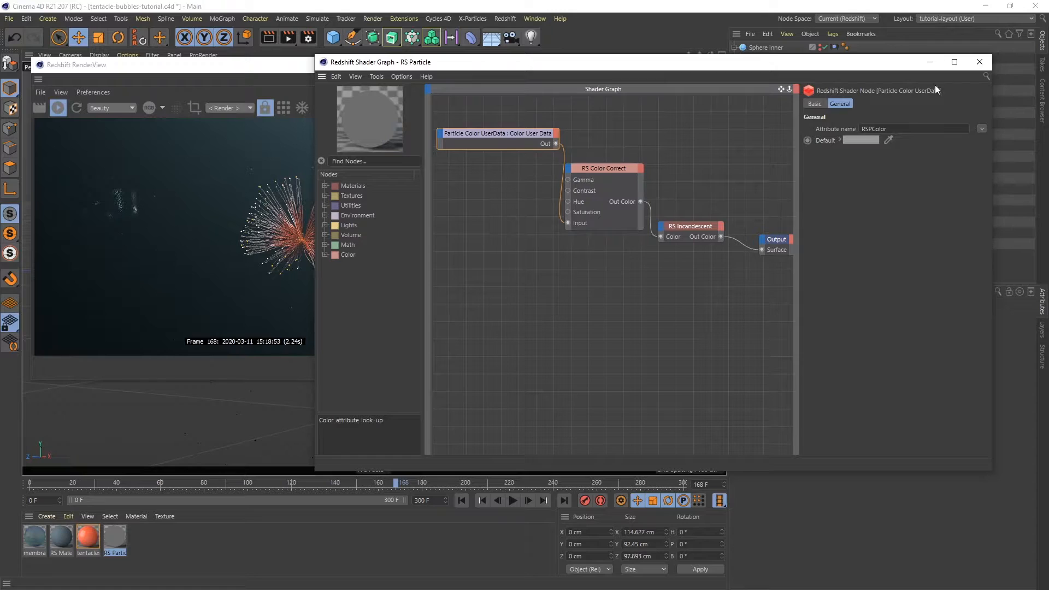
left_click(978, 61)
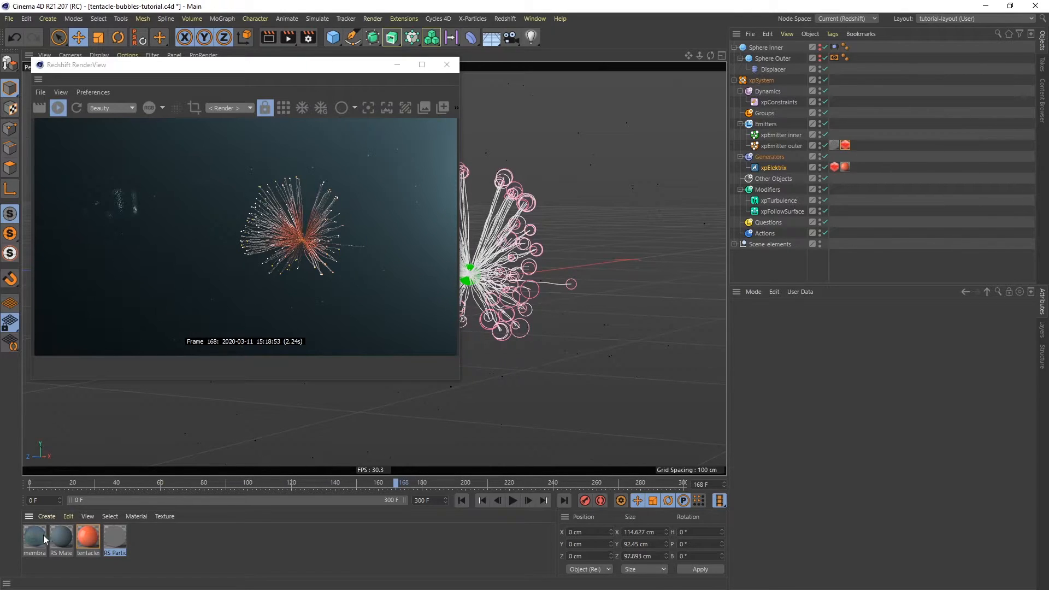
Apply the membrane material to Sphere Outer and shift the Redshift RenderView over the viewport.
left_click_drag(37, 536, 763, 59)
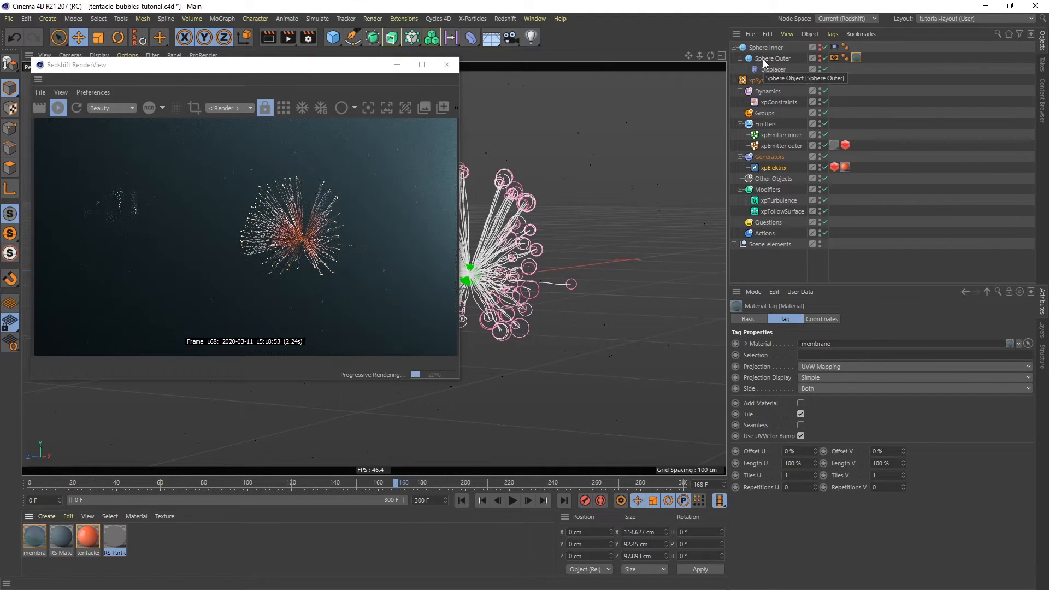
left_click_drag(346, 66, 439, 79)
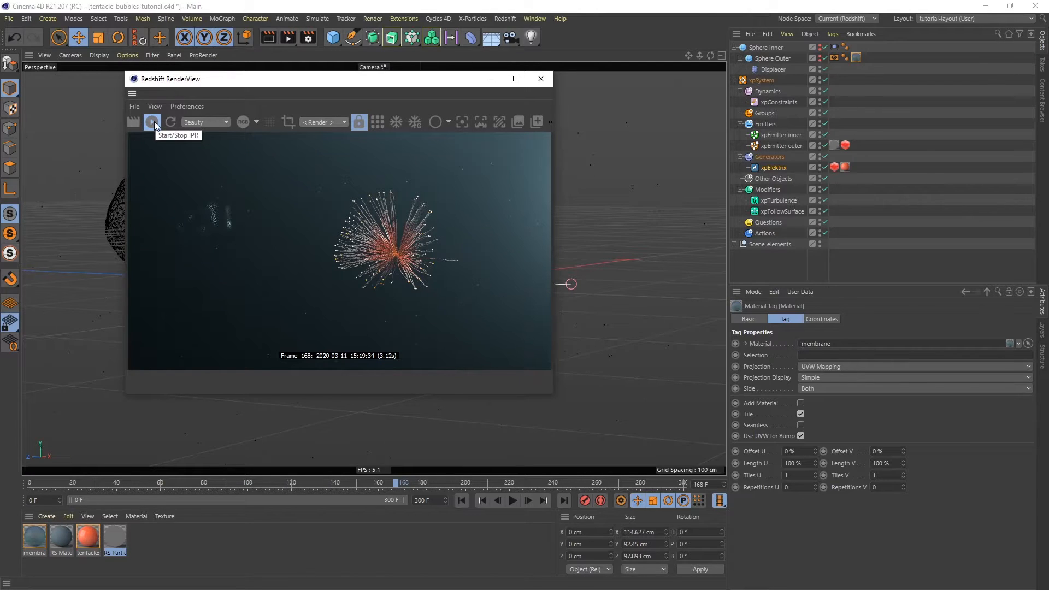
Make Sphere Outer visible in the render and remove its membrane material tag, with the live render stopped.
left_click(820, 58)
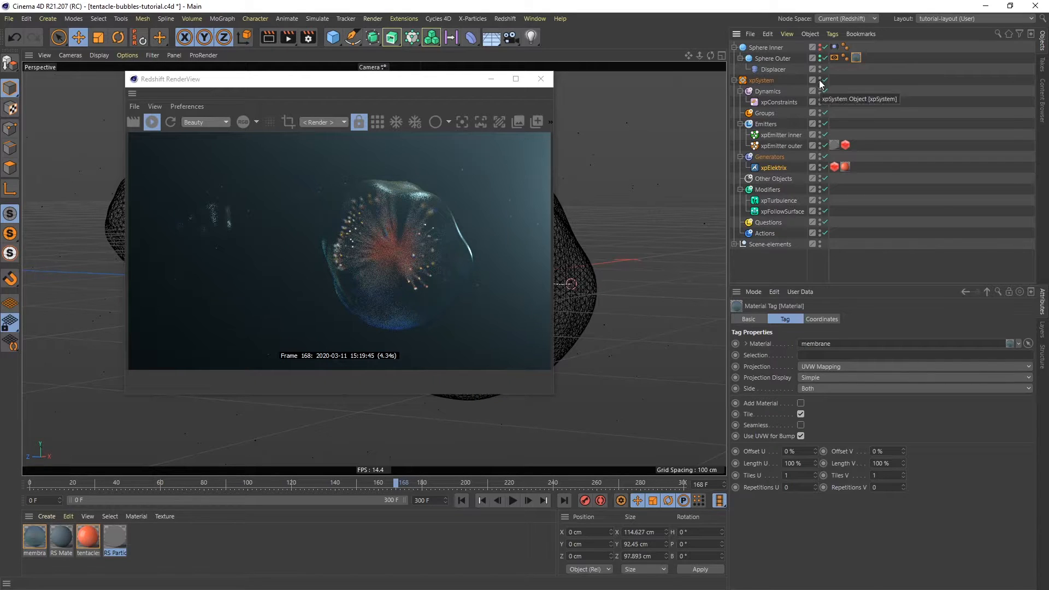
left_click(152, 122)
left_click(856, 58)
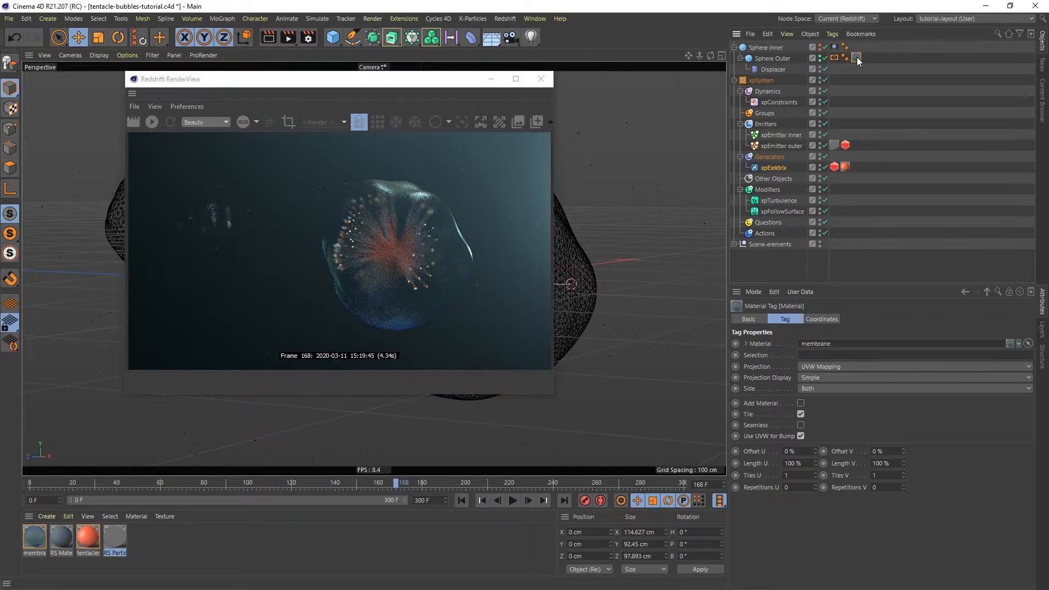
key("Delete")
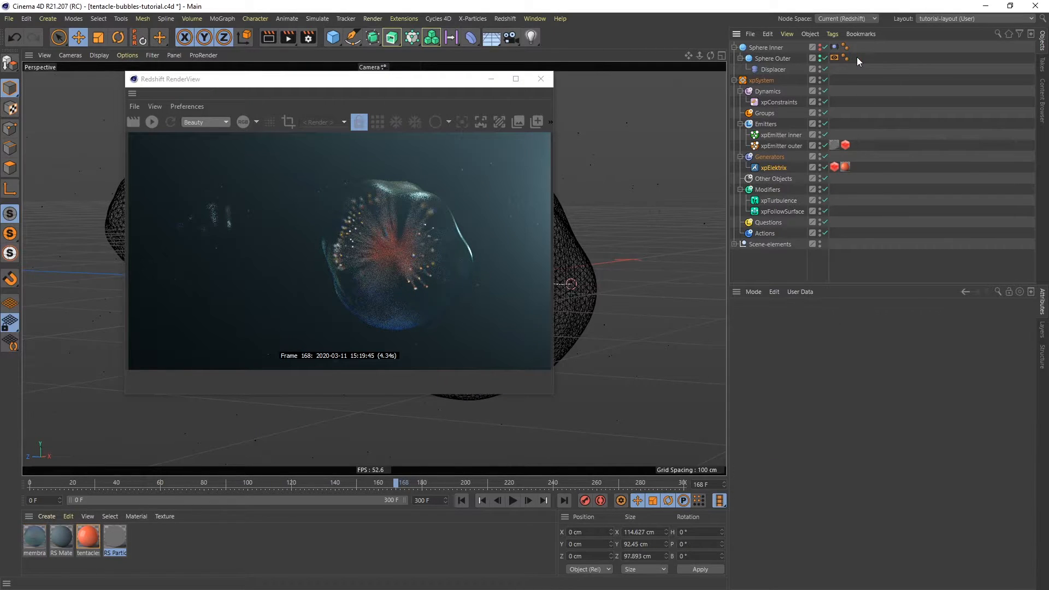
Create a new Redshift material, apply it to Sphere Outer and restart the live render.
left_click(54, 514)
mouse_move(81, 418)
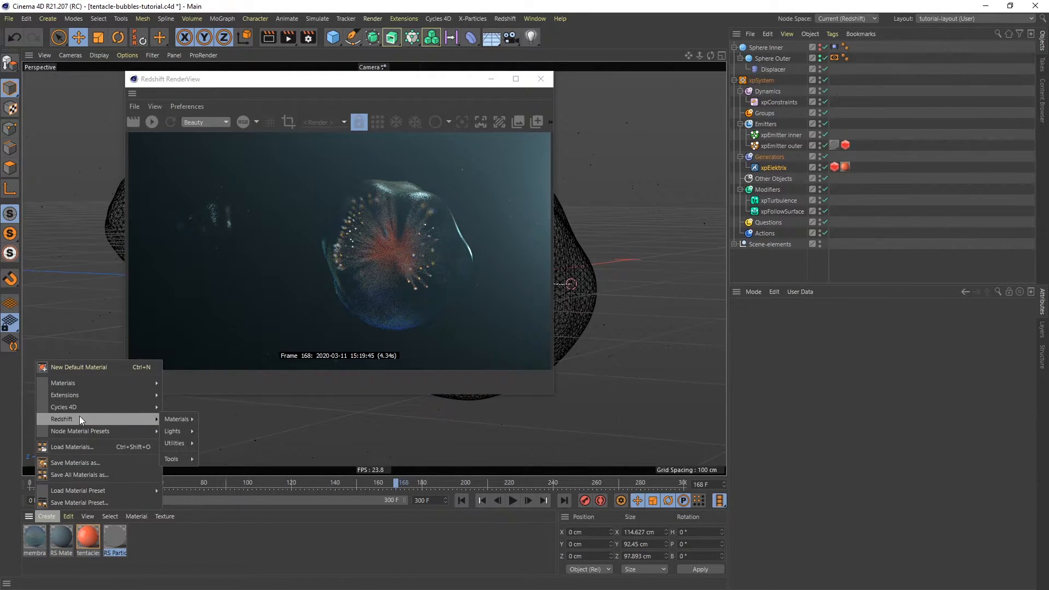
mouse_move(176, 419)
left_click(220, 419)
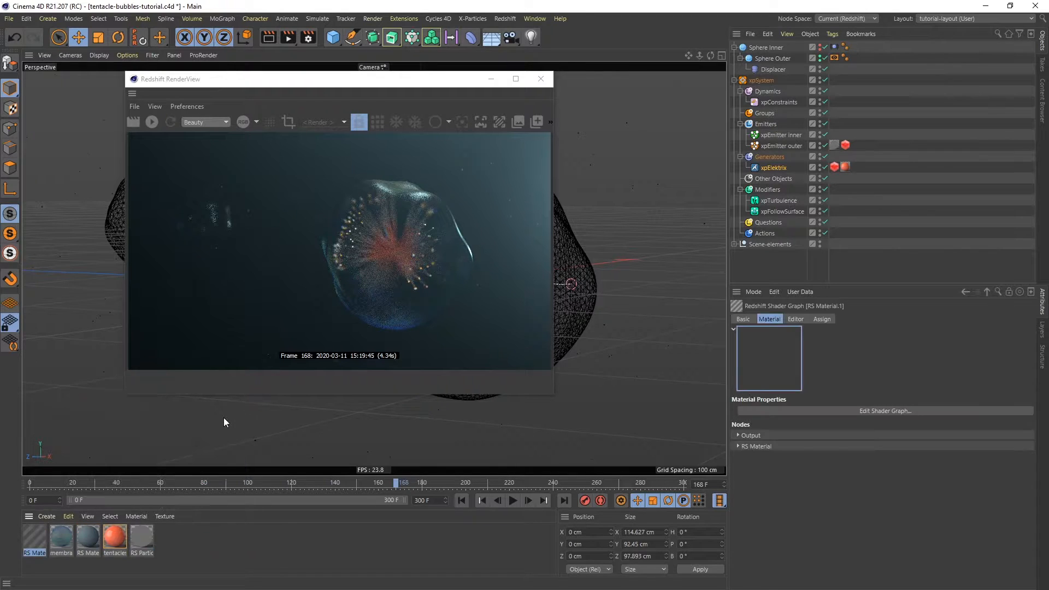
left_click_drag(34, 539, 772, 57)
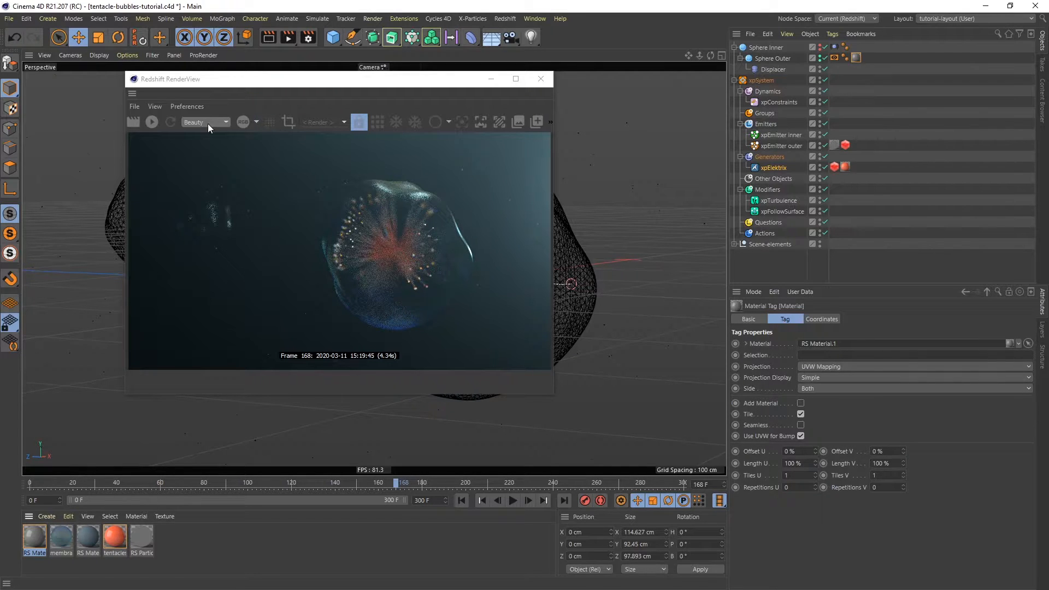
left_click(153, 121)
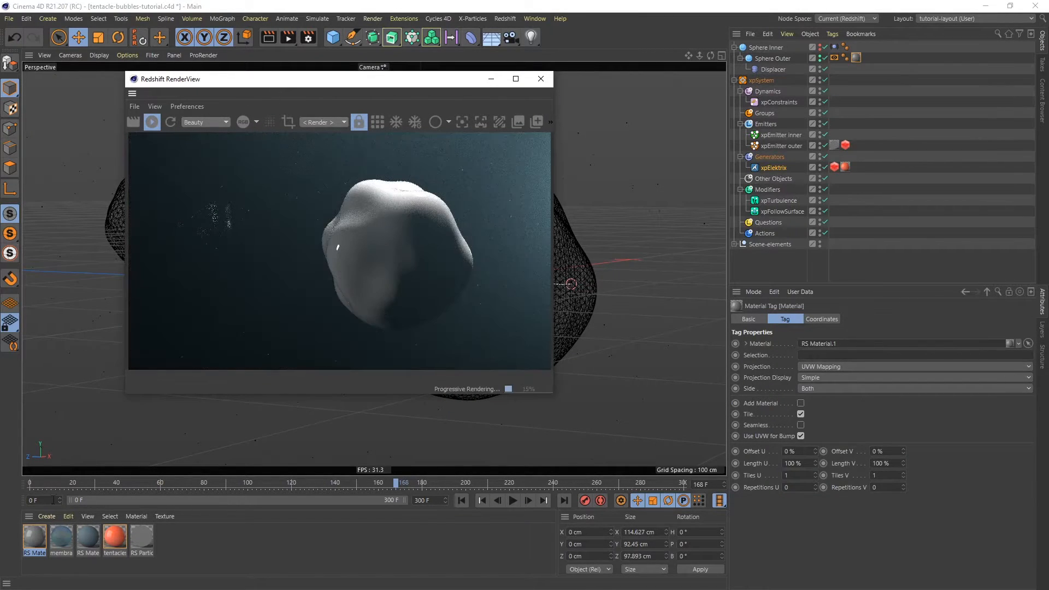
Open RS Material.1's shader graph, move its nodes closer together and place the graph and RenderView windows to show both.
left_click(35, 538)
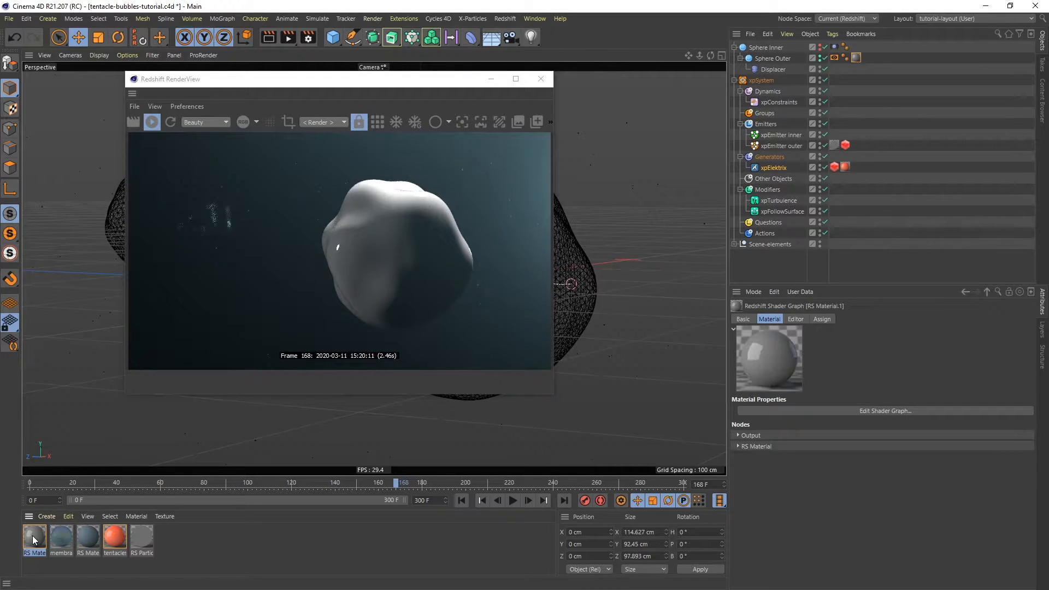
double_click(34, 533)
left_click_drag(1048, 117, 592, 107)
left_click_drag(716, 310, 841, 315)
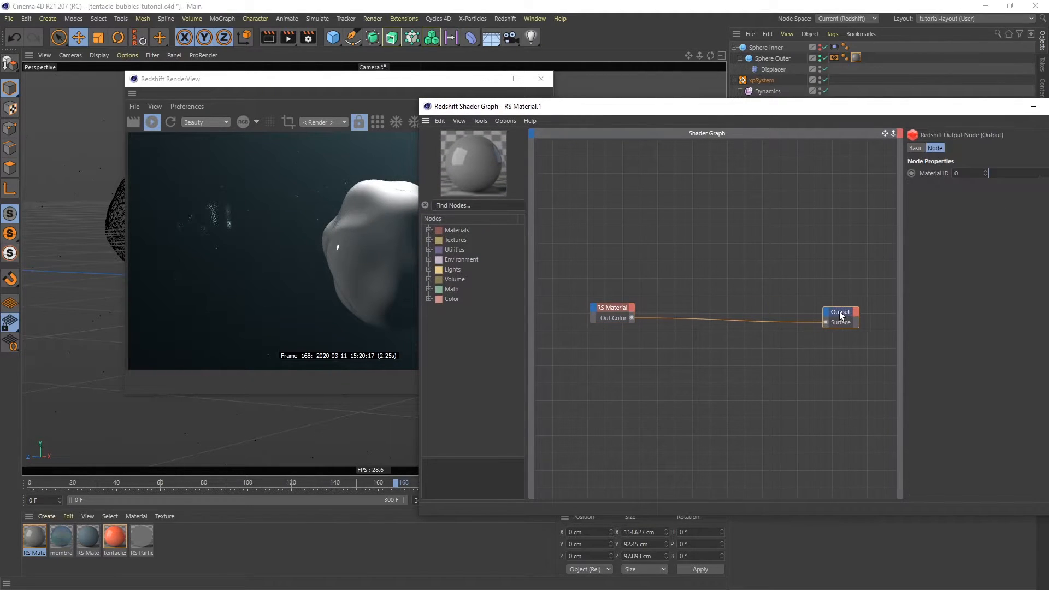
left_click_drag(611, 308, 771, 307)
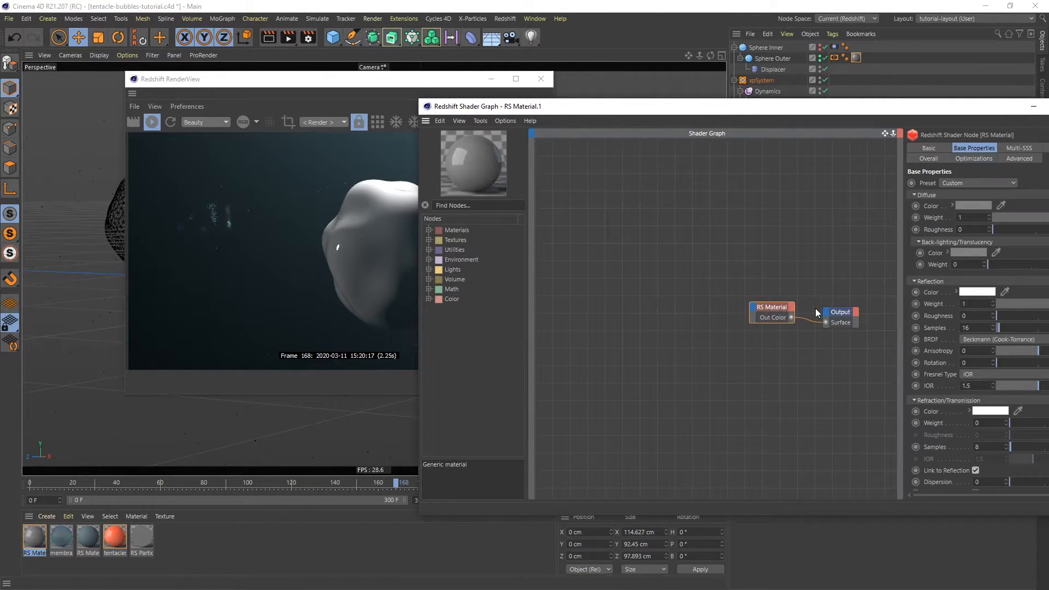
left_click_drag(841, 315, 874, 320)
left_click_drag(769, 310, 805, 311)
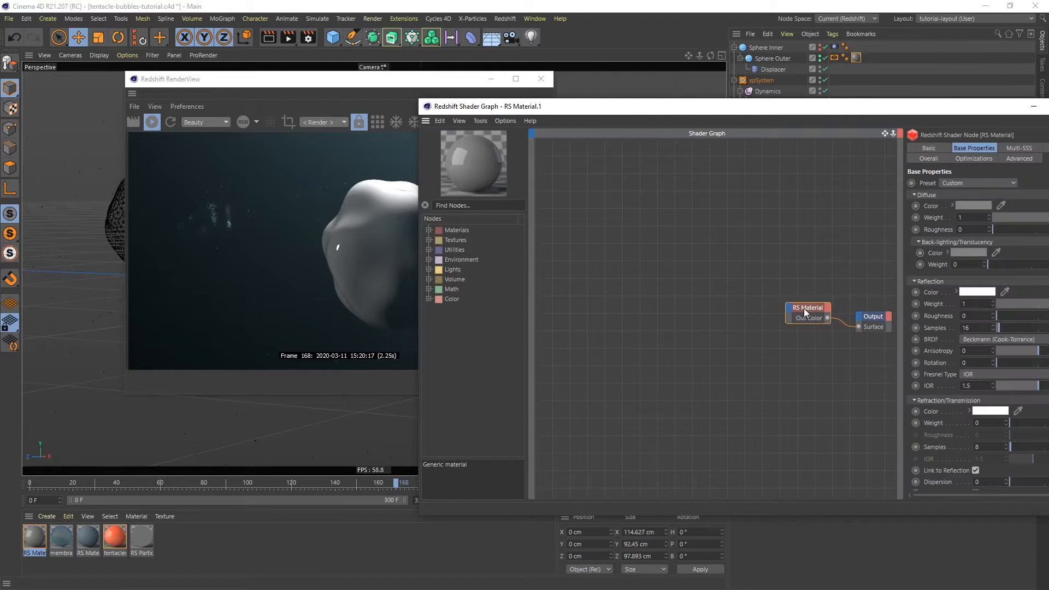
left_click_drag(446, 80, 265, 28)
left_click_drag(632, 103, 548, 75)
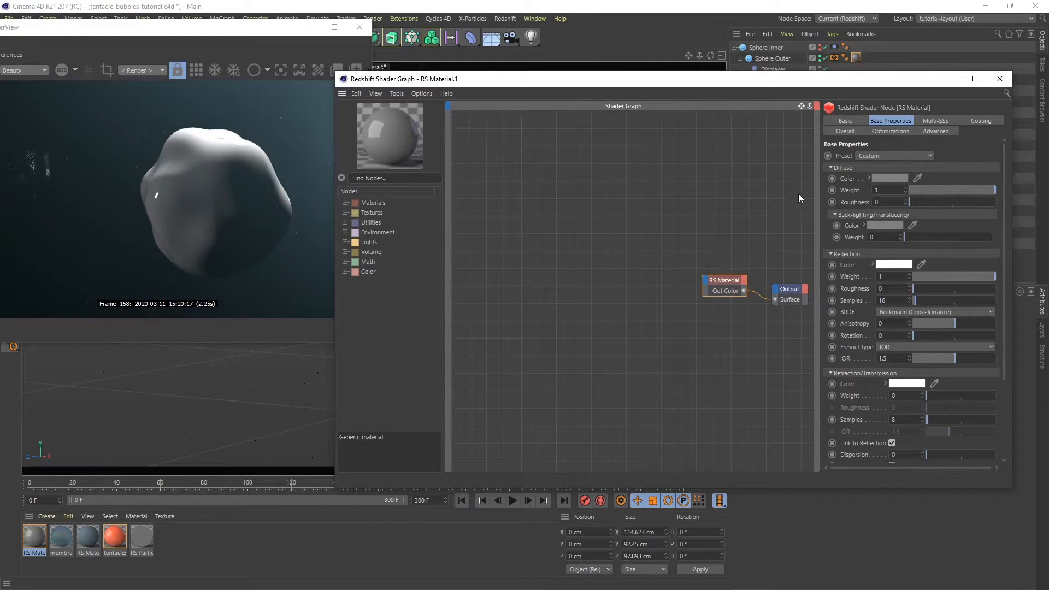
Give the RS Material node the Glass preset with a reflection IOR of 1.3 and enable Thin Walled.
left_click(913, 155)
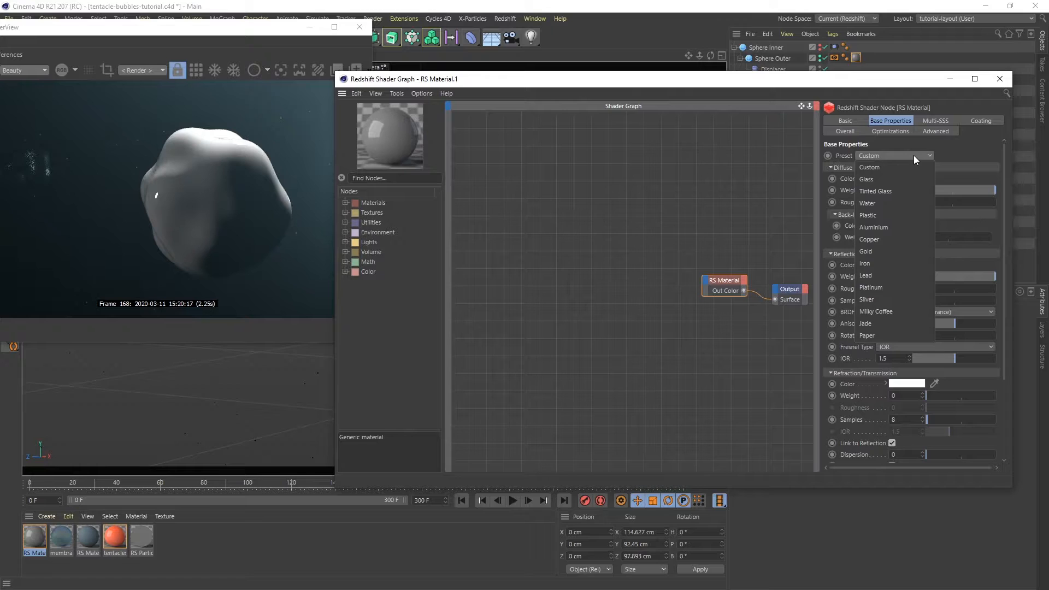
left_click(881, 181)
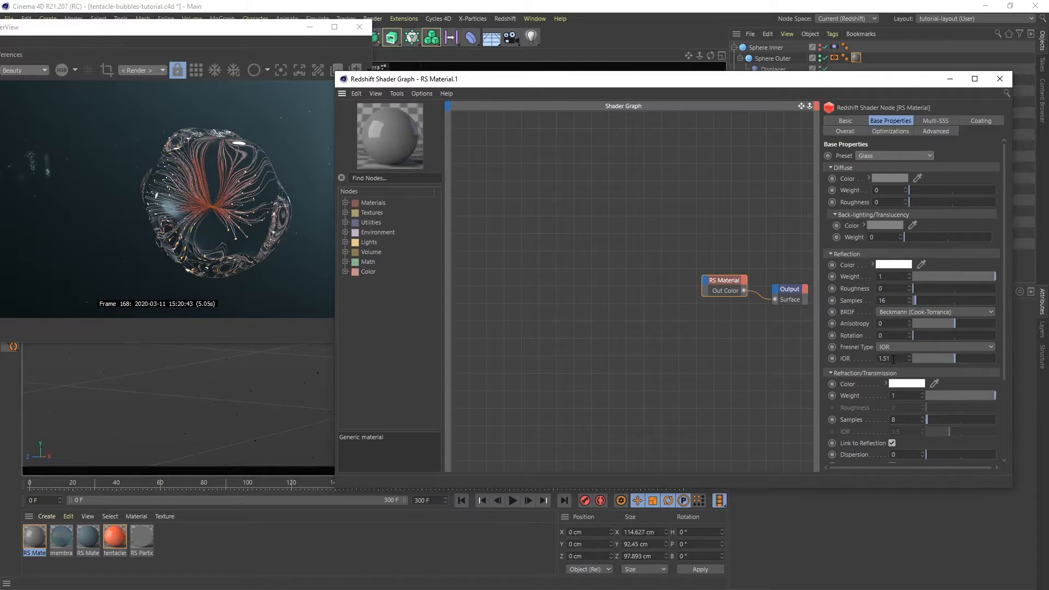
left_click_drag(894, 359, 863, 358)
type("1.3")
key("Return")
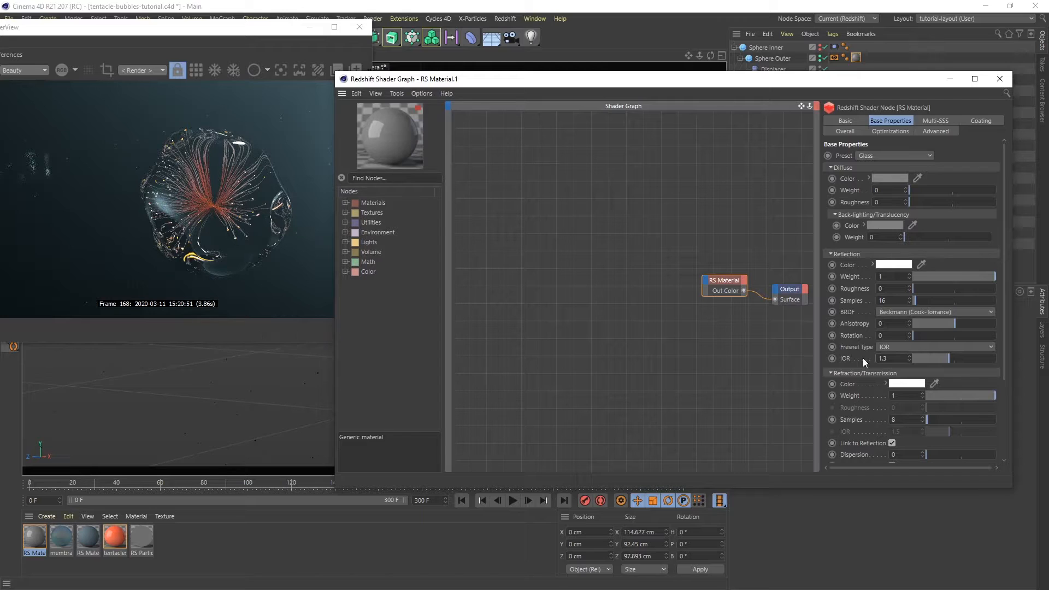
left_click_drag(1004, 346, 1008, 411)
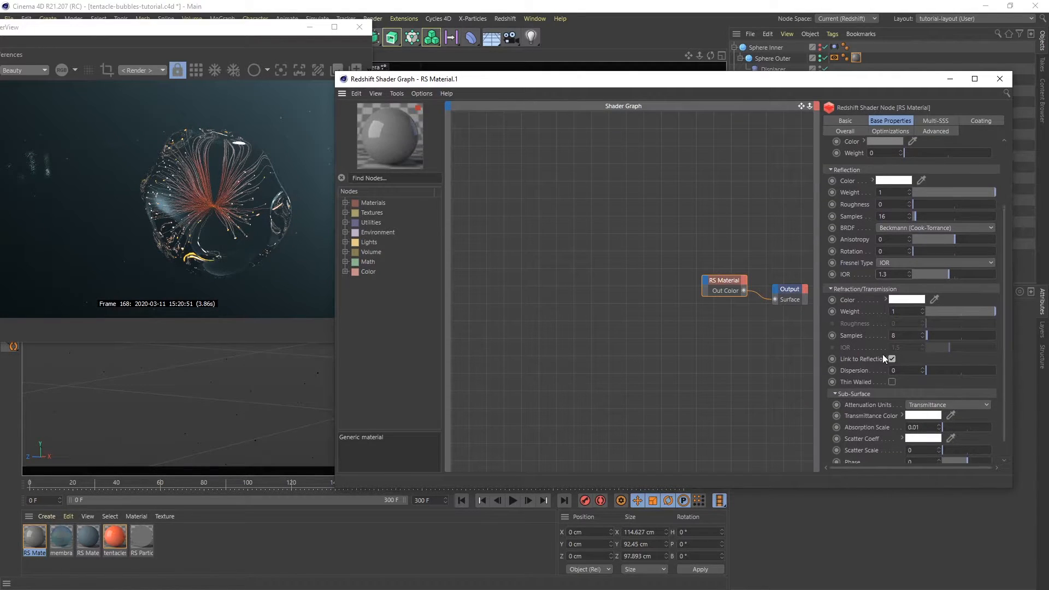
left_click(892, 382)
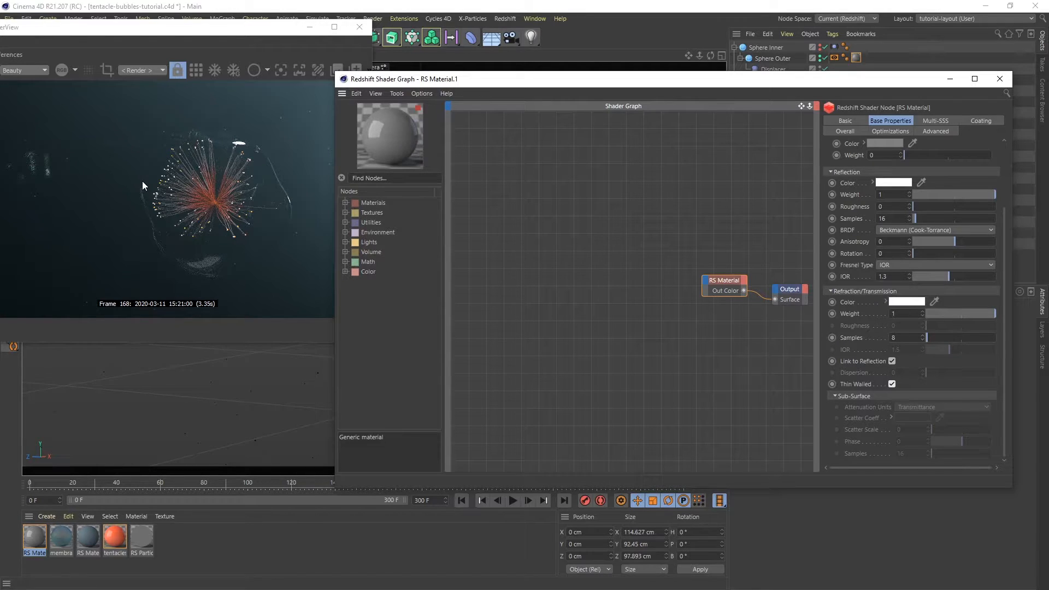
Add a Fresnel node and connect its Out Color to the RS Material's Coat Color and Coat Transmittance.
left_click(982, 119)
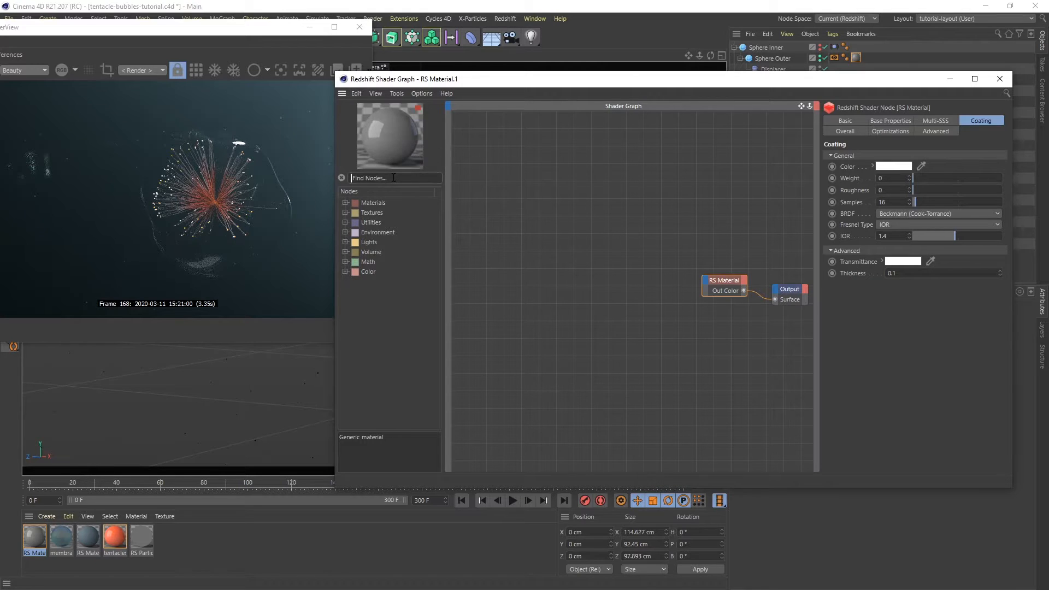
type("fresne")
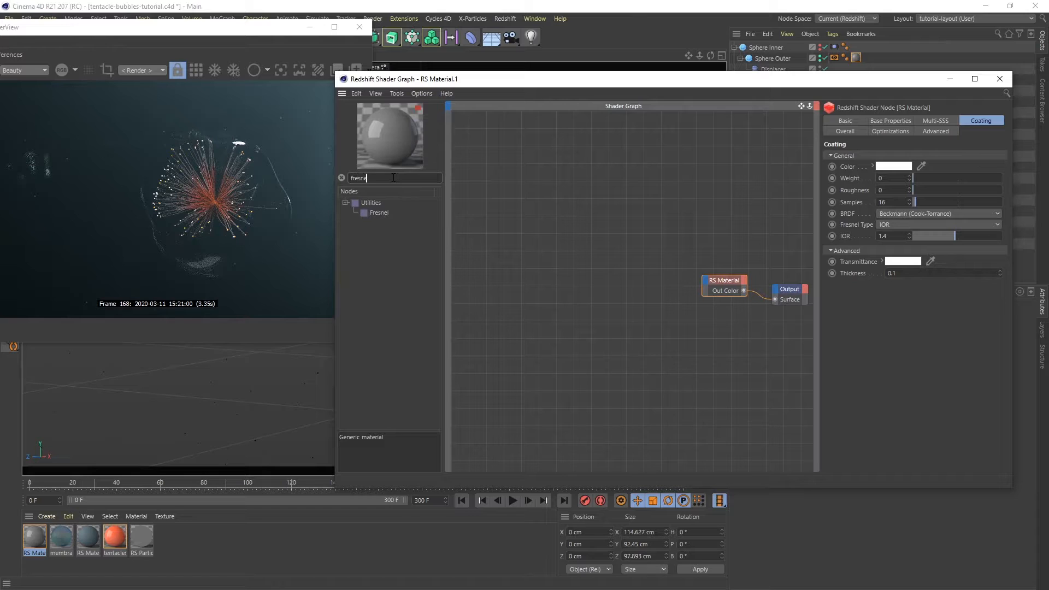
type("l")
left_click_drag(372, 211, 526, 207)
left_click_drag(527, 206, 704, 279)
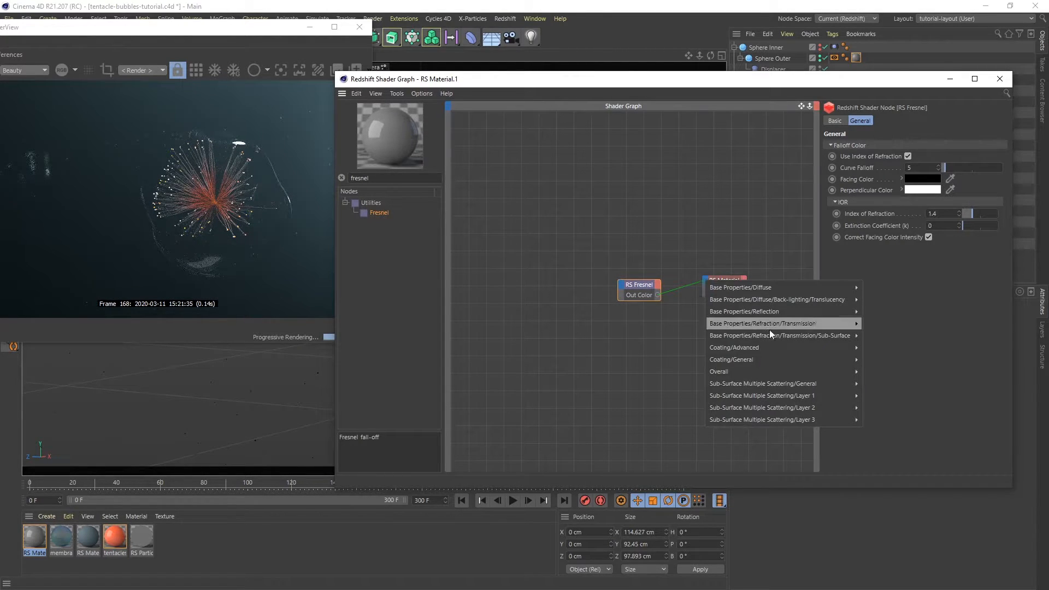
mouse_move(798, 358)
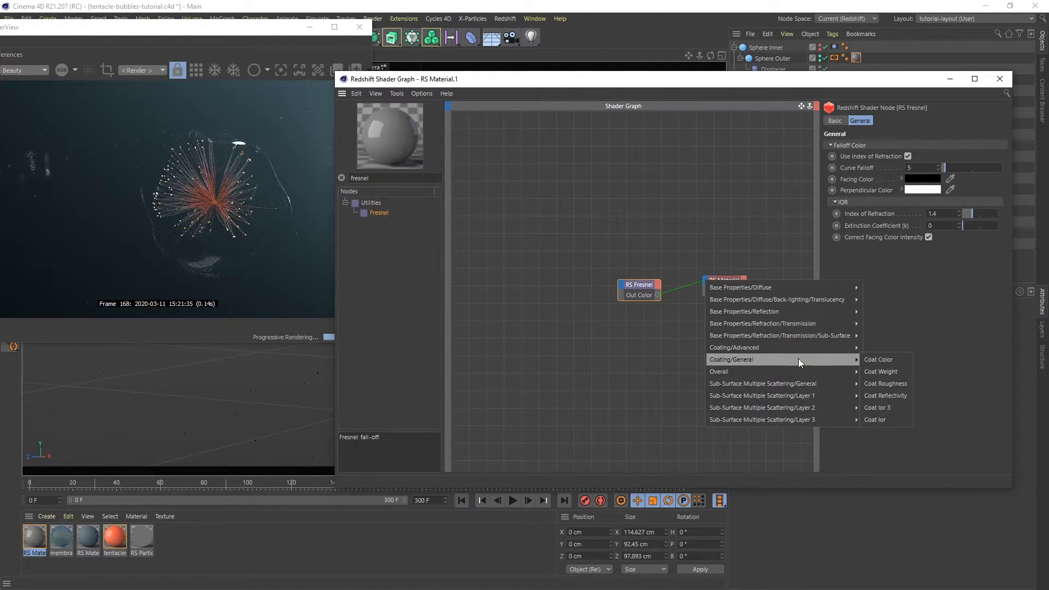
left_click(886, 359)
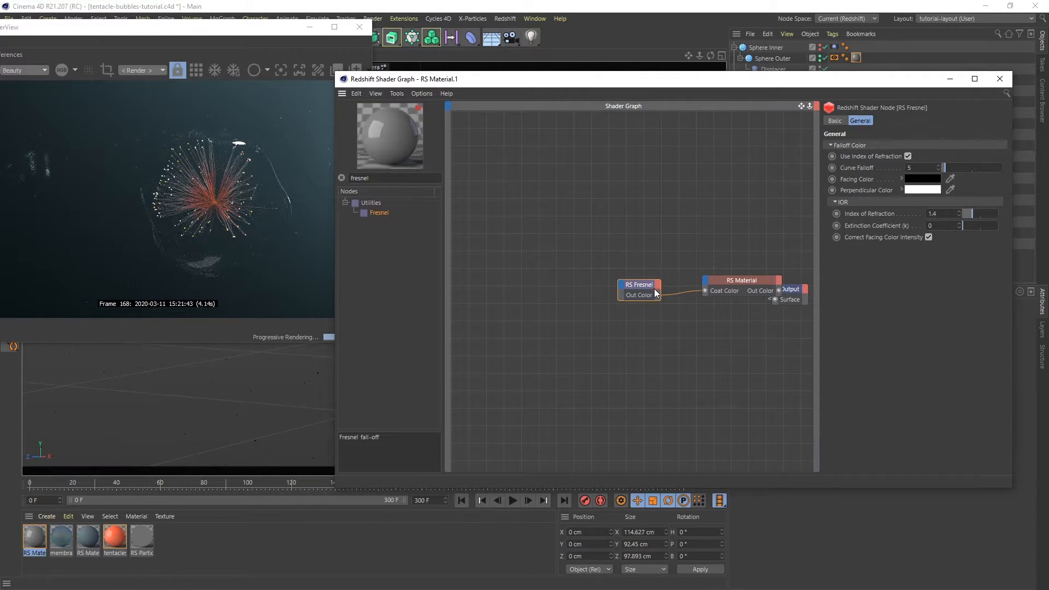
left_click_drag(656, 295, 705, 280)
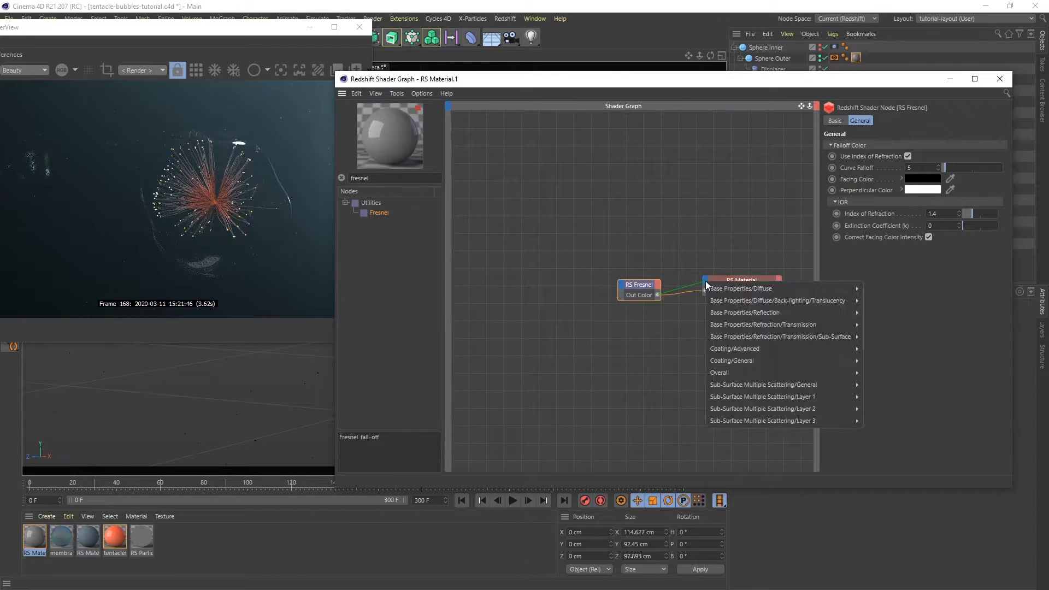
mouse_move(758, 348)
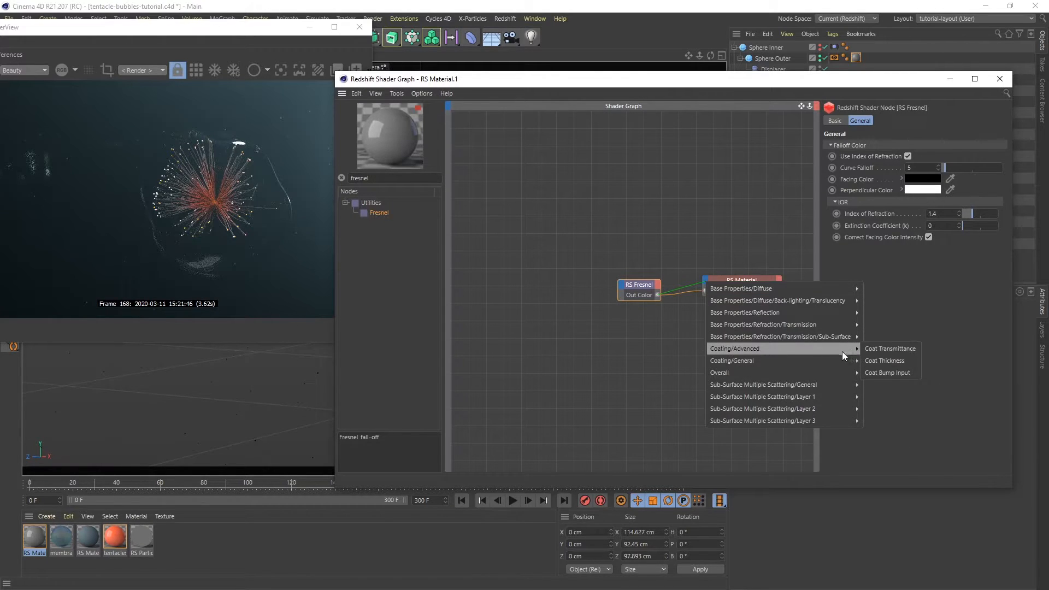
left_click(890, 348)
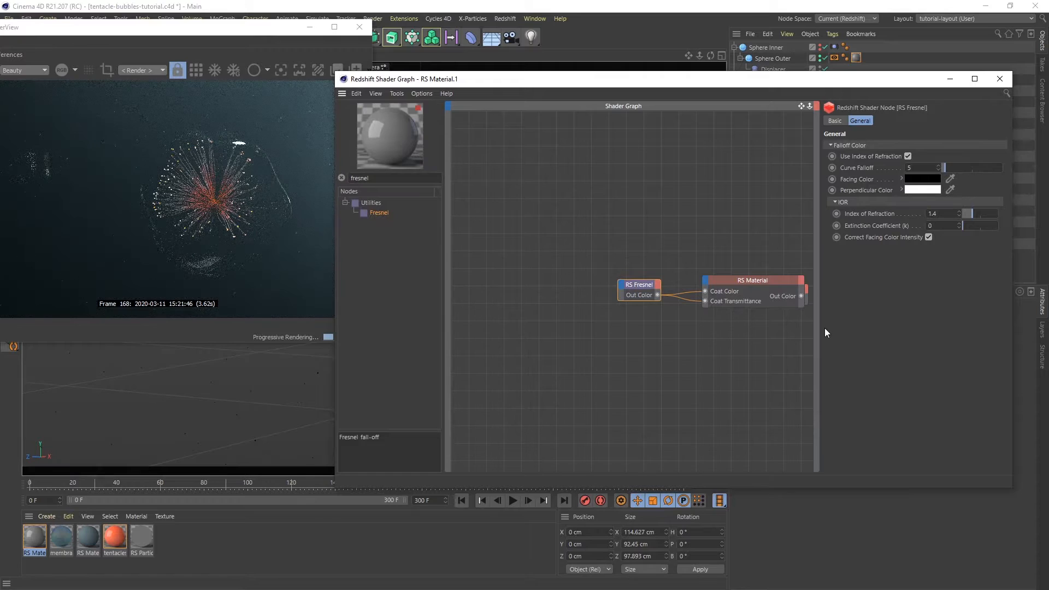
Set the RS Material's coating to weight 1, roughness 0.28, IOR 1.12 and thickness 5.
left_click(753, 280)
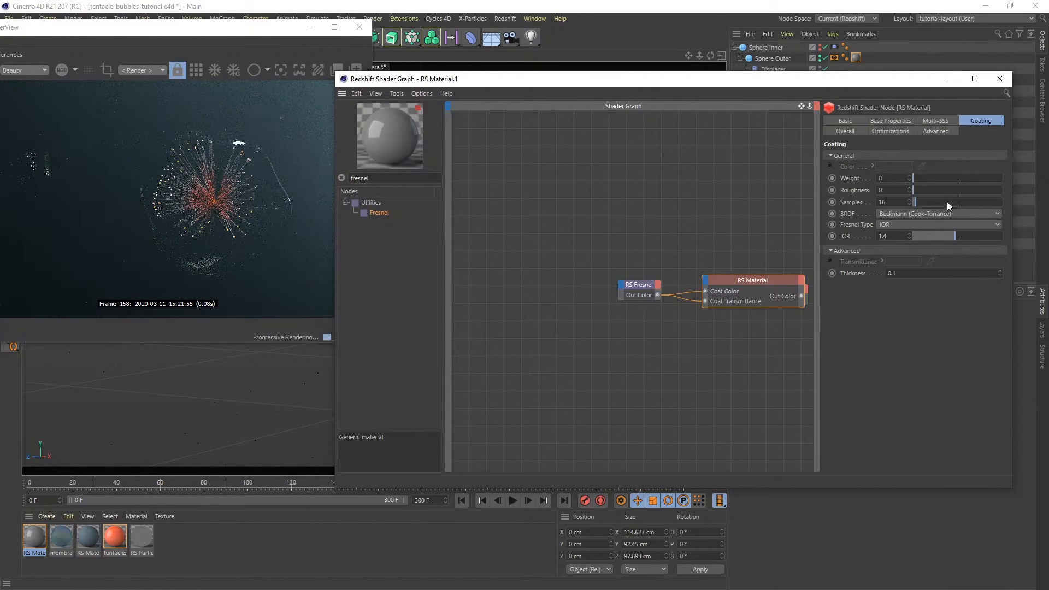
left_click_drag(923, 178, 1009, 188)
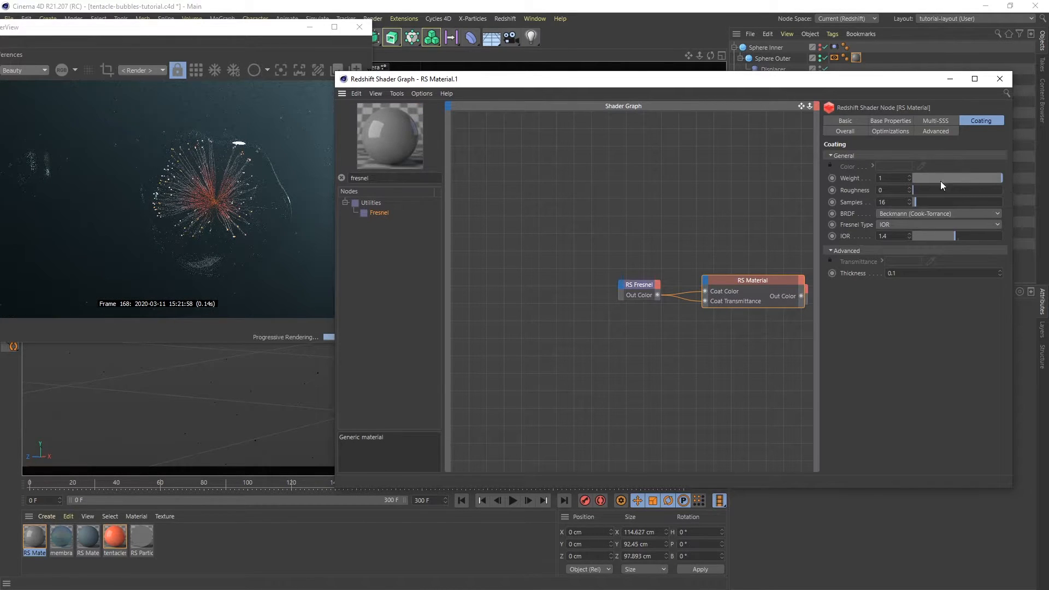
left_click(891, 192)
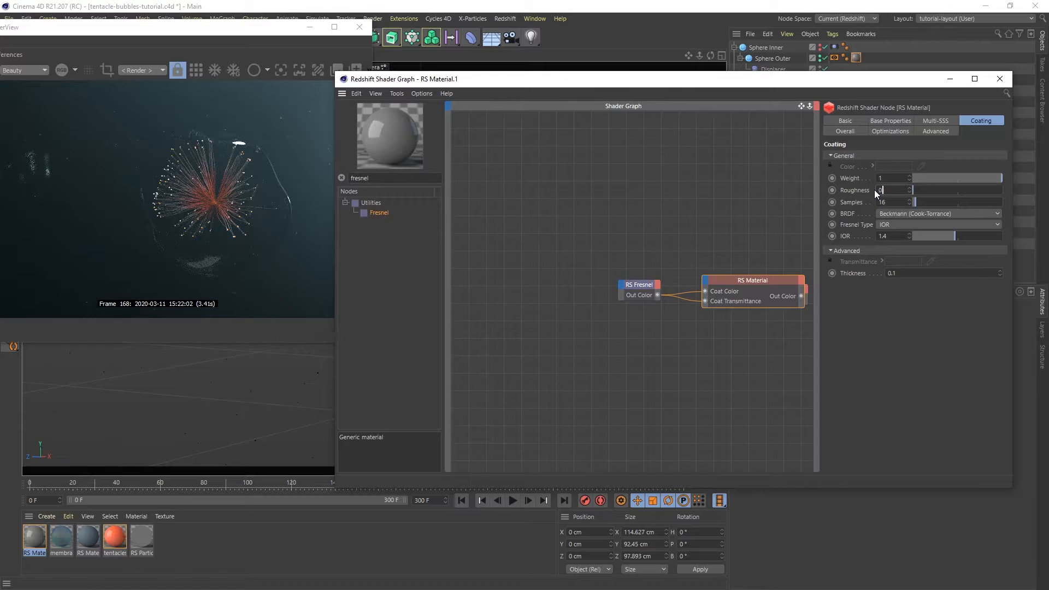
type(".28")
key("Return")
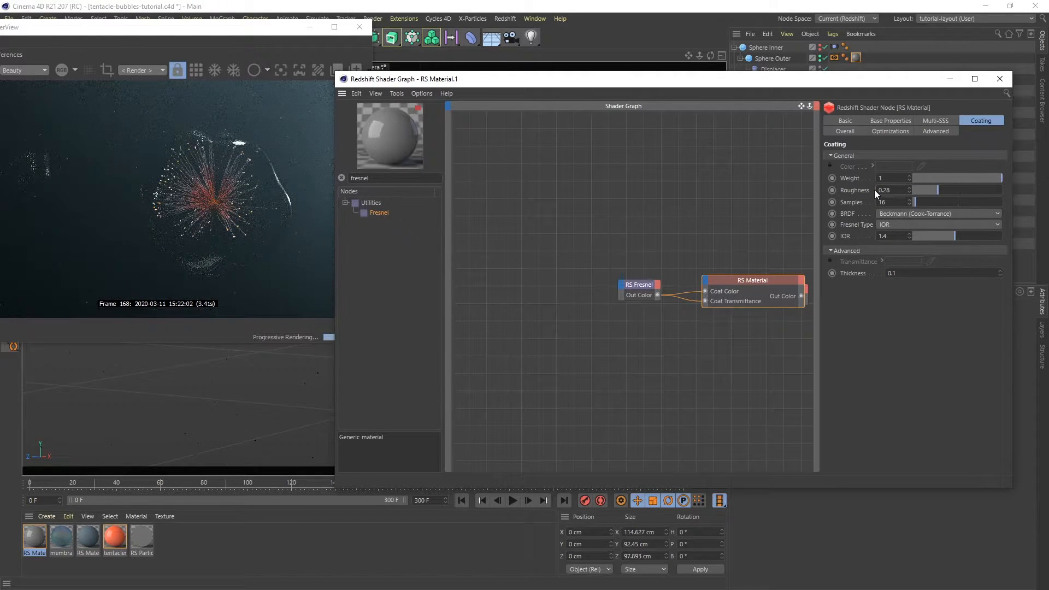
left_click(892, 235)
left_click_drag(893, 236, 857, 231)
type("1.12")
key("Return")
left_click(917, 275)
type("5")
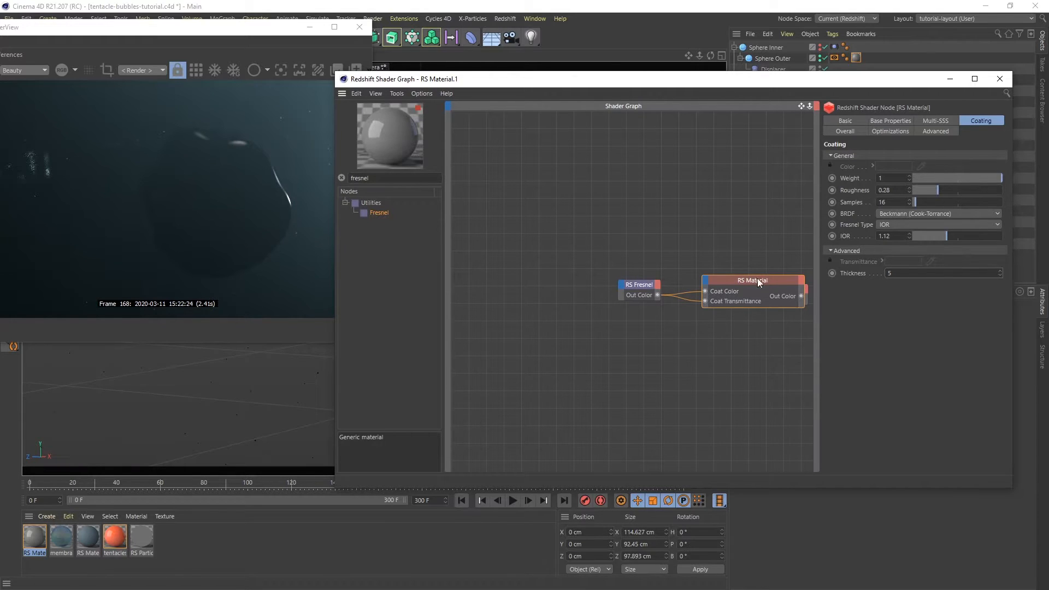
Disable Use Index of Refraction on the RS Fresnel node and raise its curve falloff to 36.2.
left_click(640, 286)
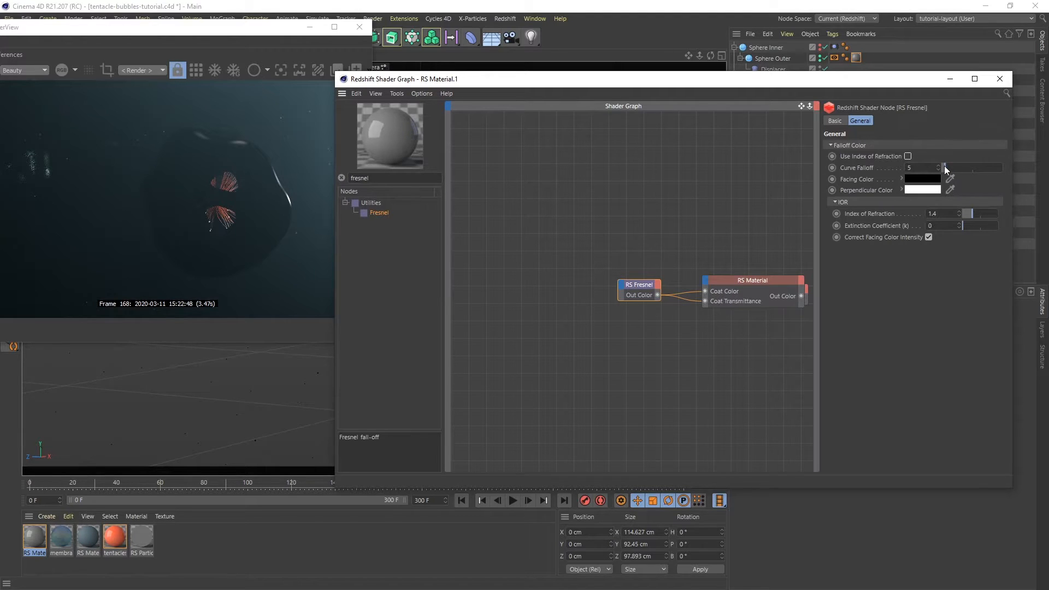
left_click_drag(945, 165, 964, 166)
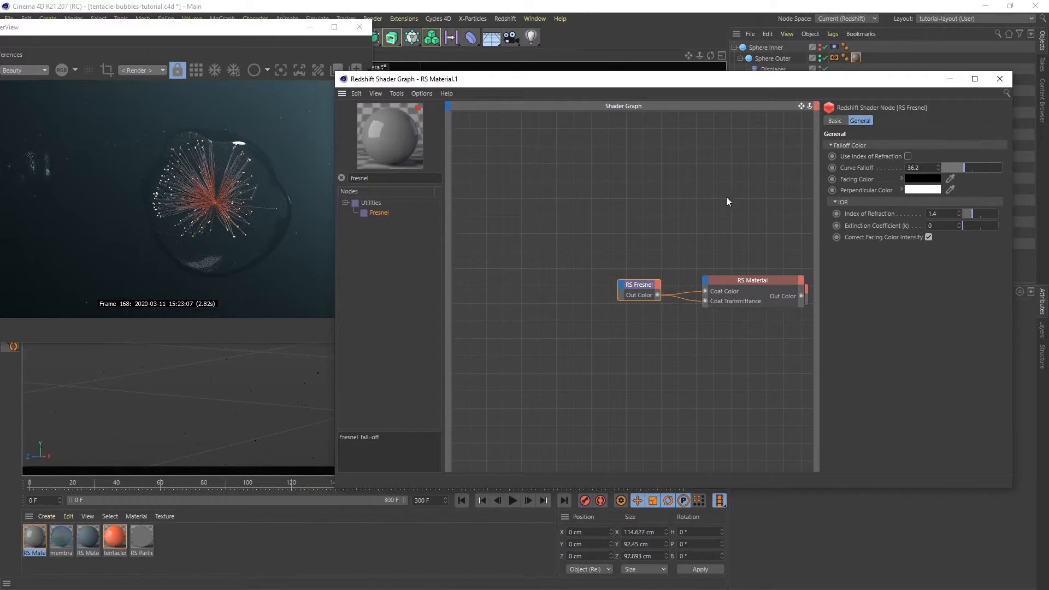
Add a Ramp node and connect its Out Color to the RS Fresnel node's Facing Color.
left_click_drag(381, 181, 314, 170)
type("ramp")
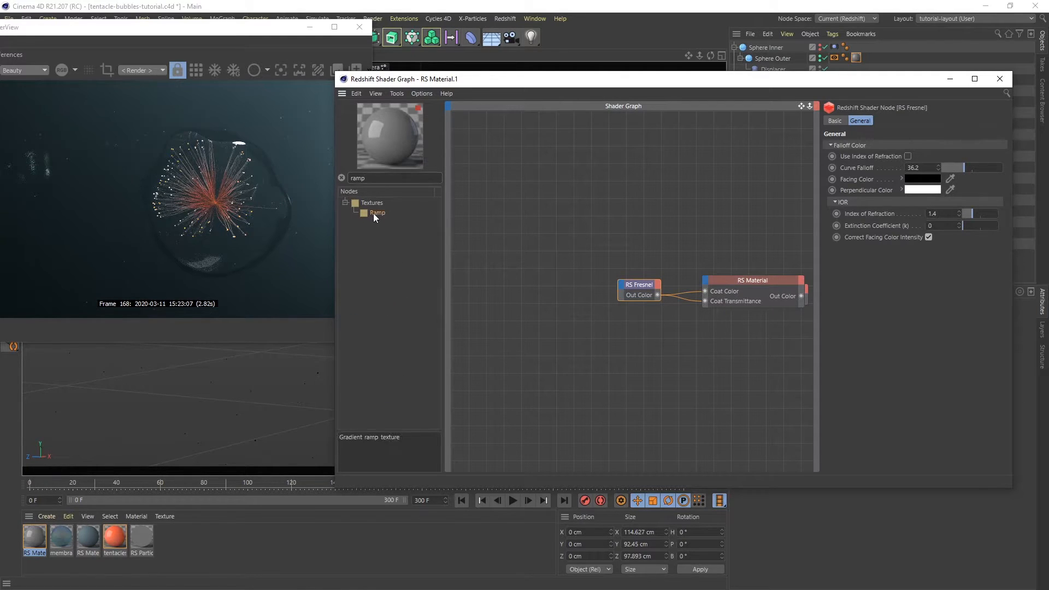
left_click_drag(372, 213, 620, 286)
mouse_move(675, 296)
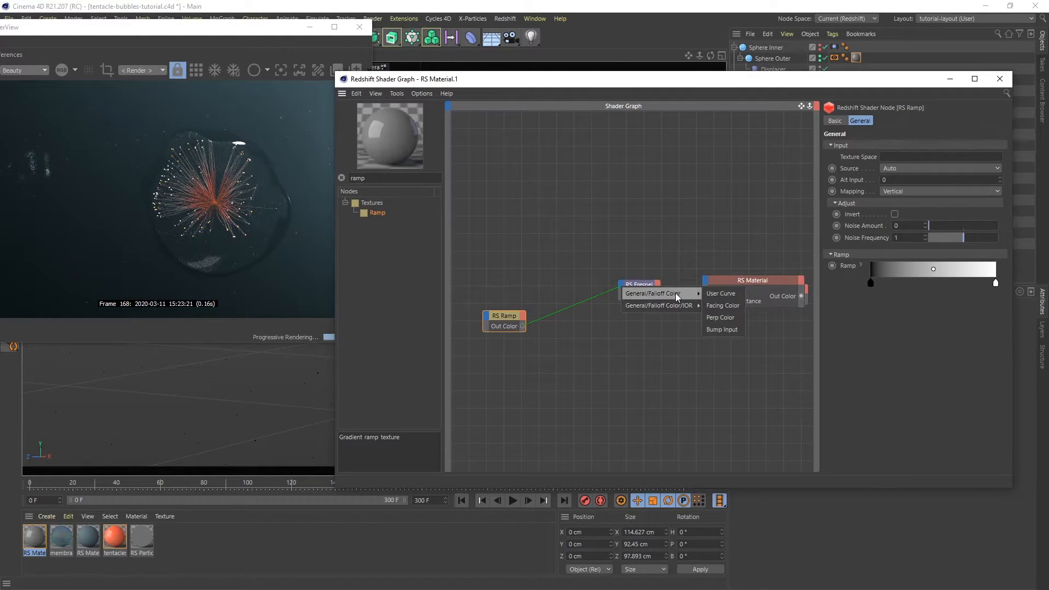
left_click(721, 306)
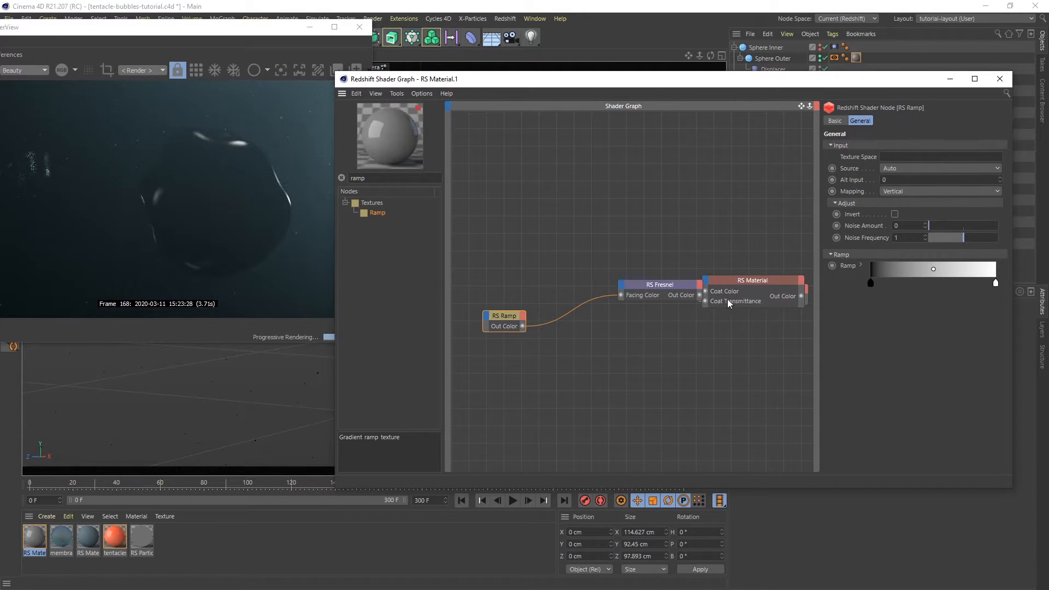
Expand the ramp's knot settings and colour the first knot blue with hue 207°, saturation 76% and value 83%.
left_click(860, 265)
left_click(869, 282)
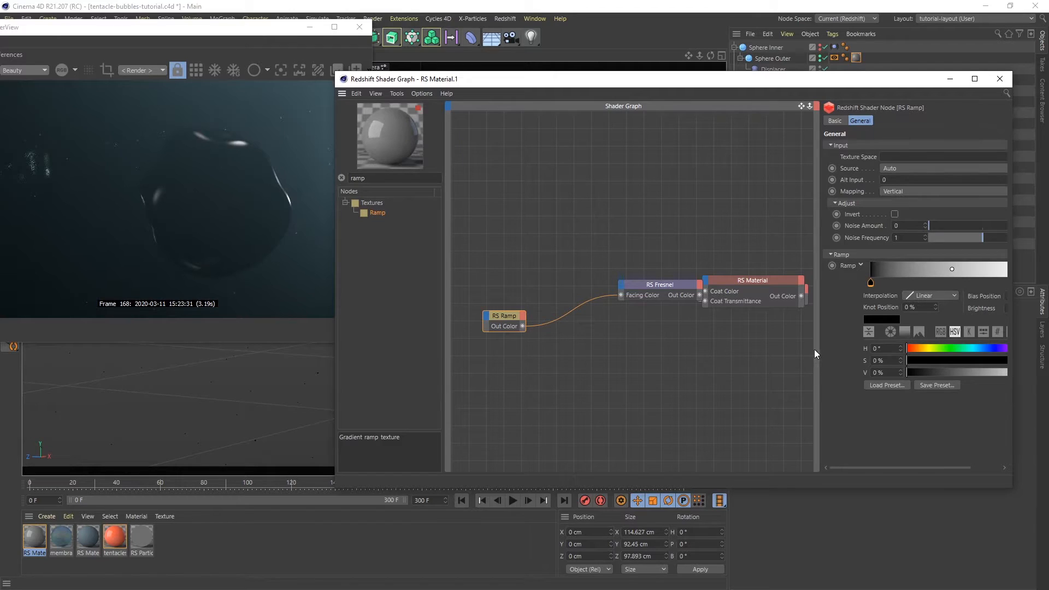
left_click_drag(816, 352, 788, 344)
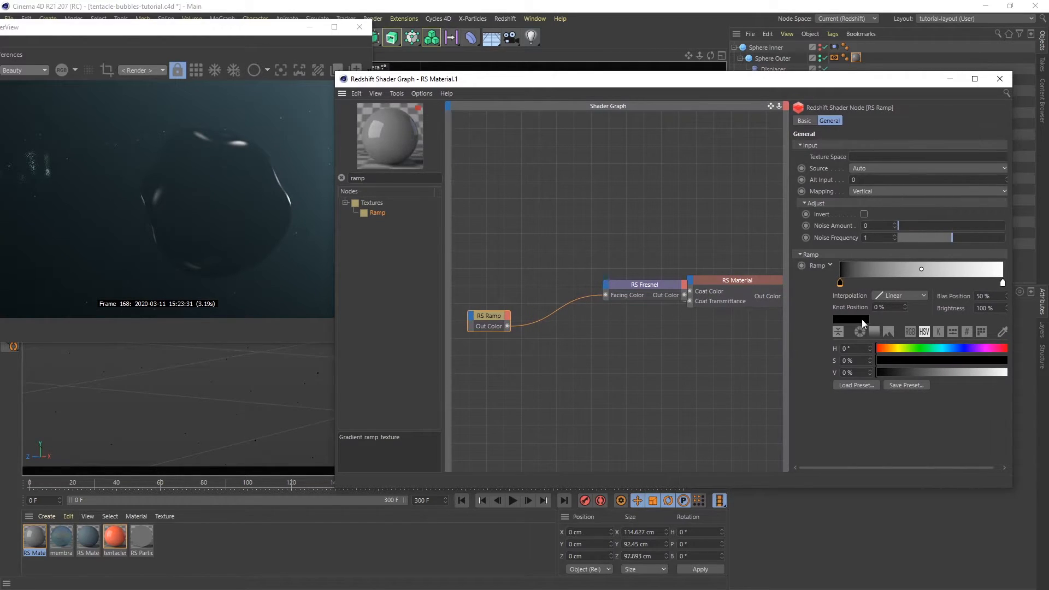
left_click(947, 348)
left_click(953, 348)
mouse_move(949, 372)
left_mouse_down()
mouse_move(985, 372)
mouse_move(976, 359)
left_mouse_up()
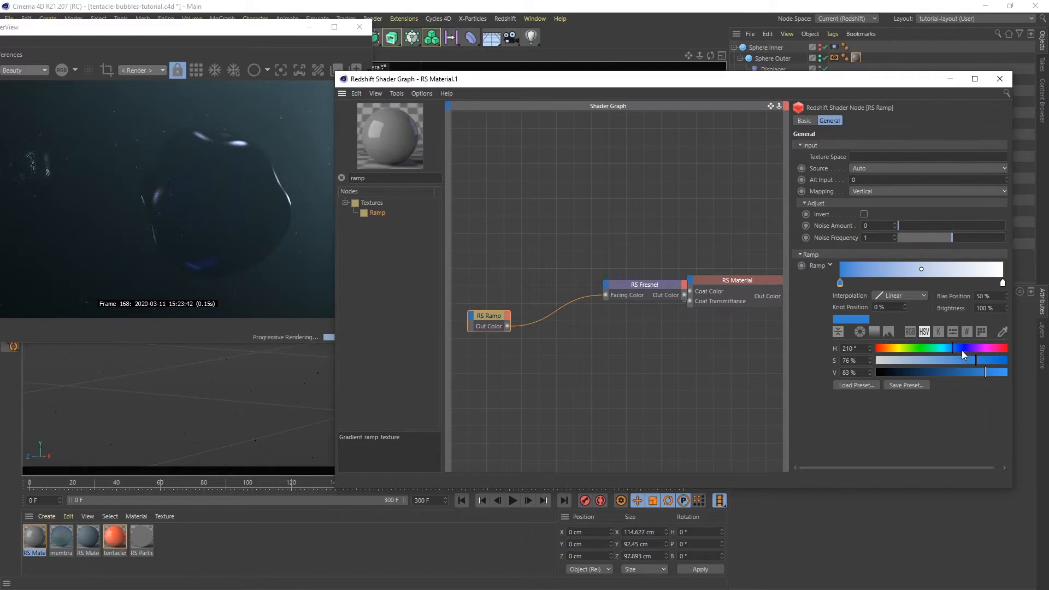
left_click_drag(952, 348, 951, 348)
Tint the ramp's last knot with hue 195° and saturation 11%, and raise the ramp's Noise Amount to about 1.598.
left_click(1002, 283)
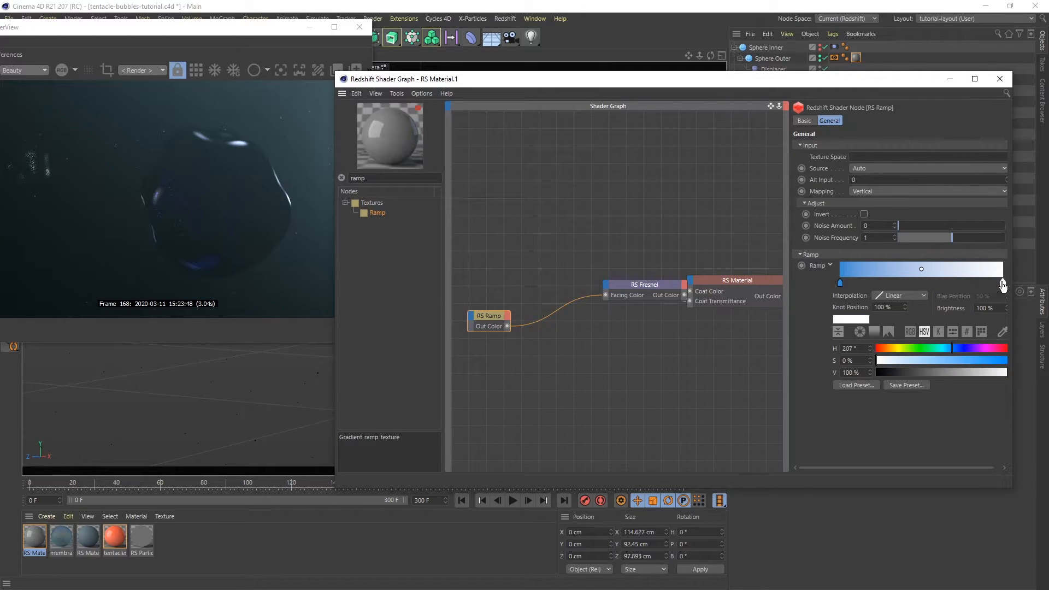
left_click(948, 347)
left_click(892, 362)
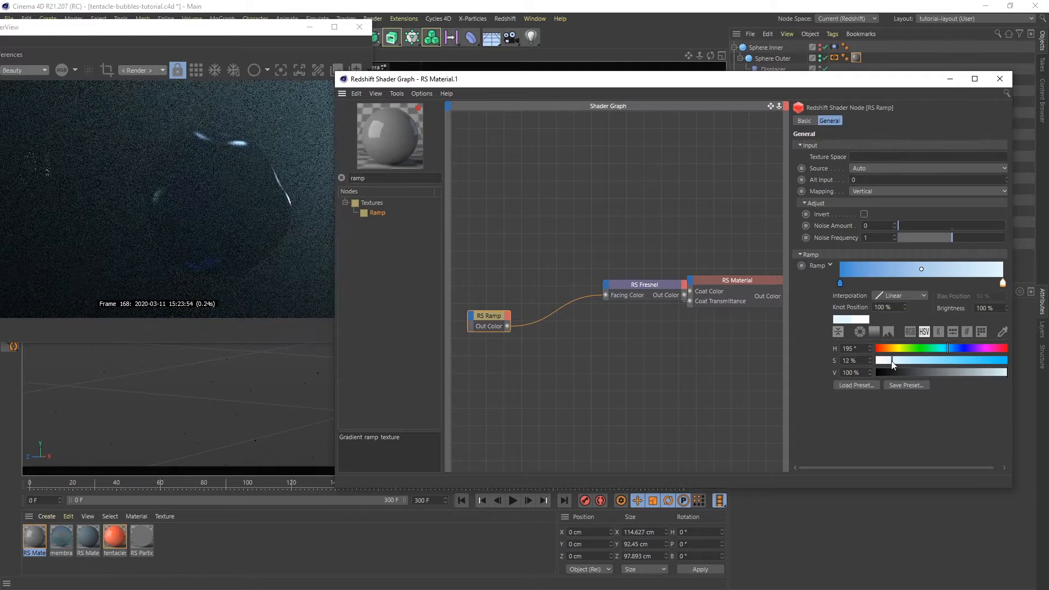
left_click_drag(891, 361, 890, 361)
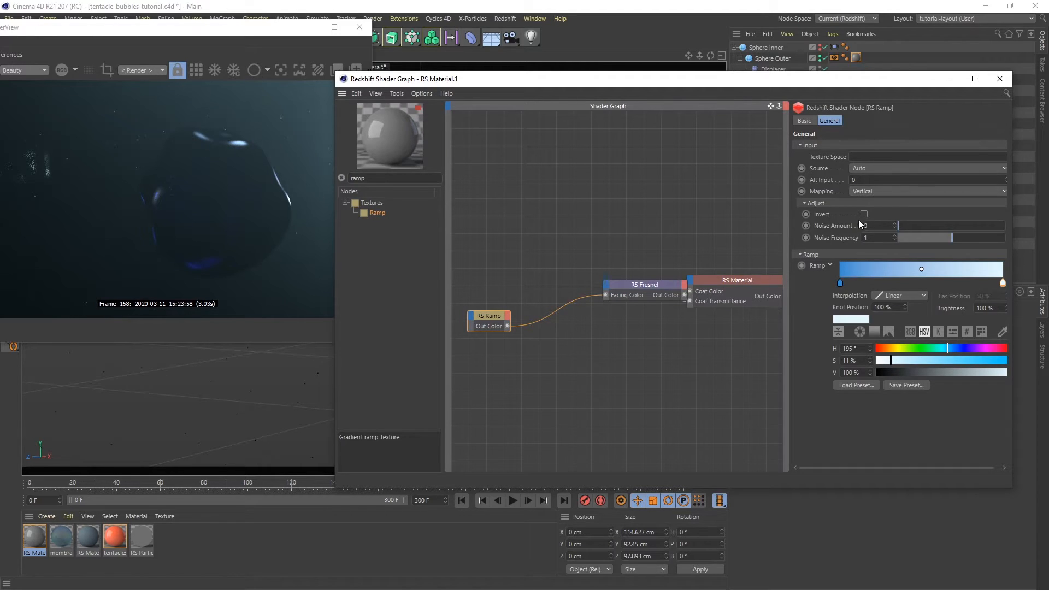
left_click_drag(914, 224, 965, 227)
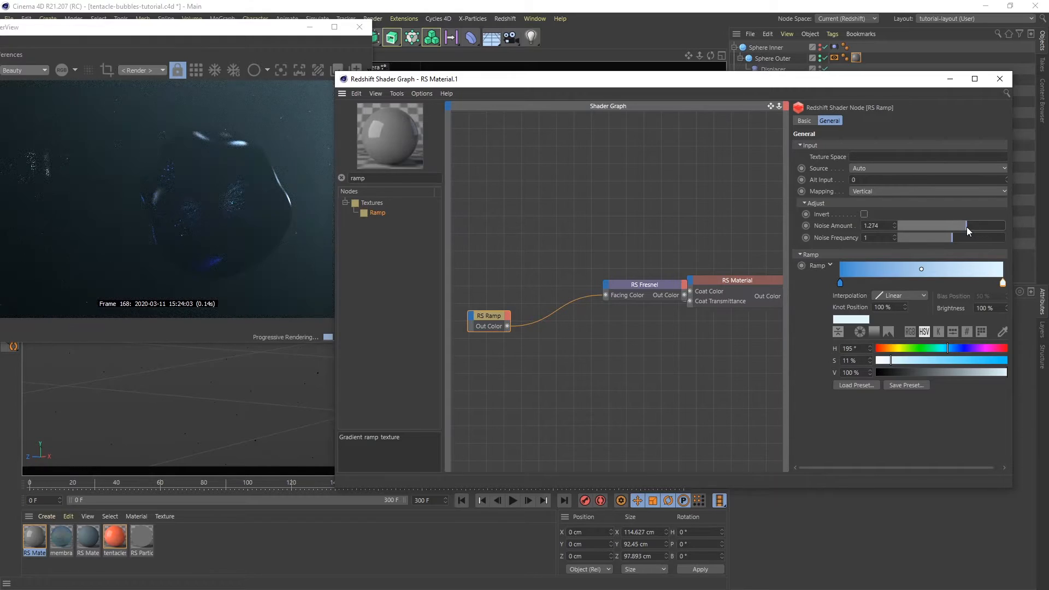
left_click_drag(966, 227, 984, 223)
Duplicate the RS Ramp node and connect the copy's Out Color to the RS Fresnel's Perp Color.
left_click_drag(493, 317, 606, 289, "ctrl")
mouse_move(633, 294)
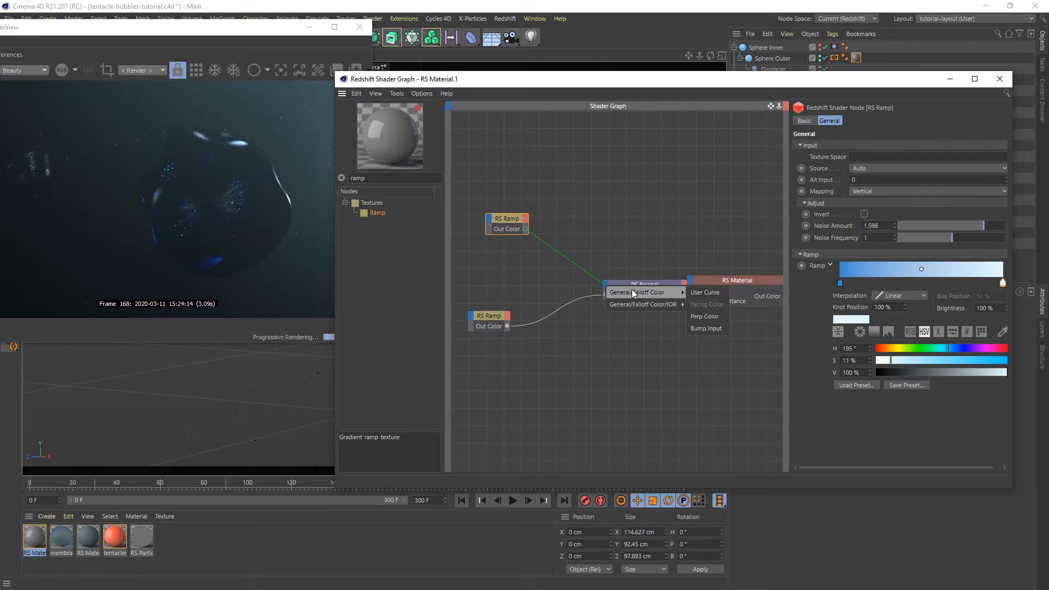
left_click(702, 315)
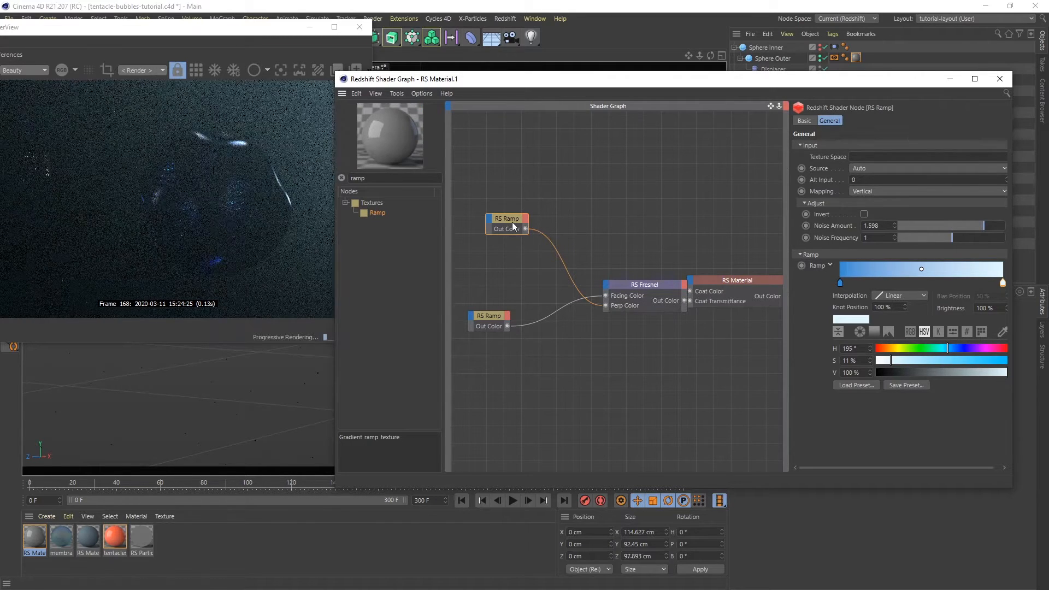
In the duplicated ramp, set the first knot's hue to 193° and the last knot's hue to 190° with 20% saturation.
left_click(839, 283)
left_click(948, 350)
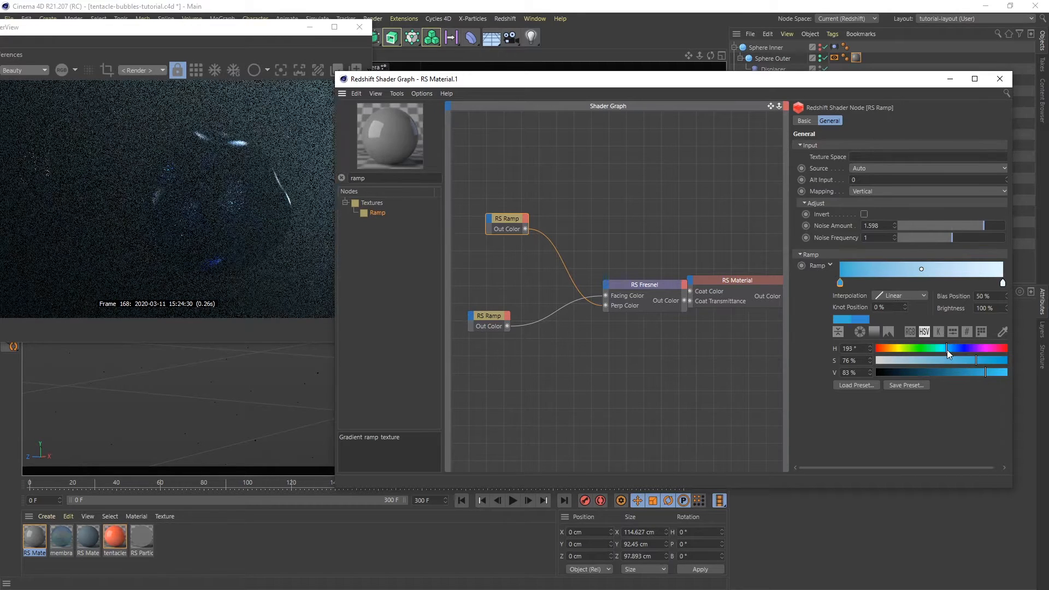
left_click(1003, 283)
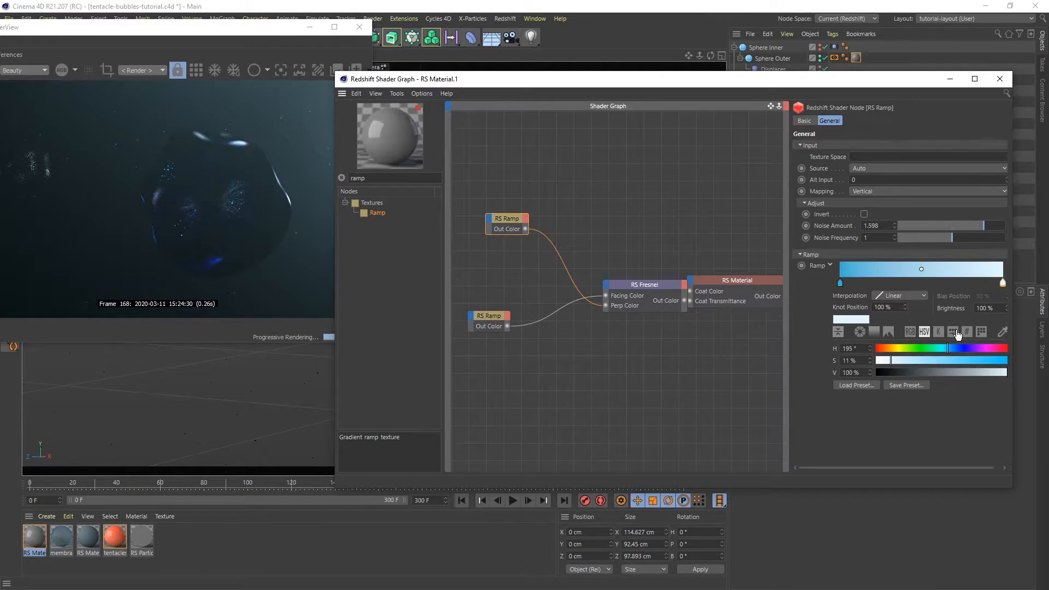
left_click(945, 348)
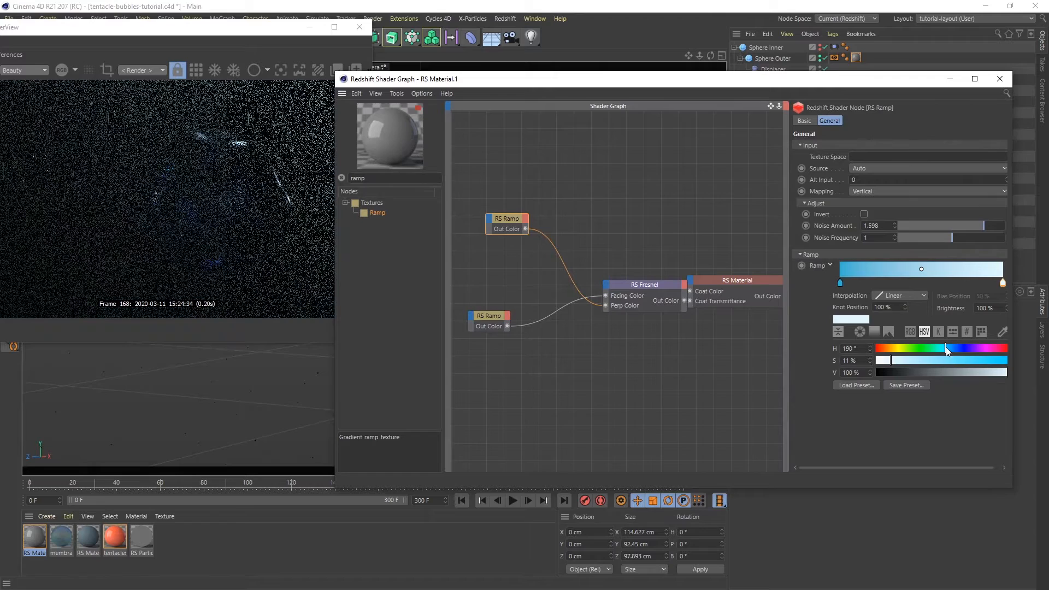
left_click(900, 361)
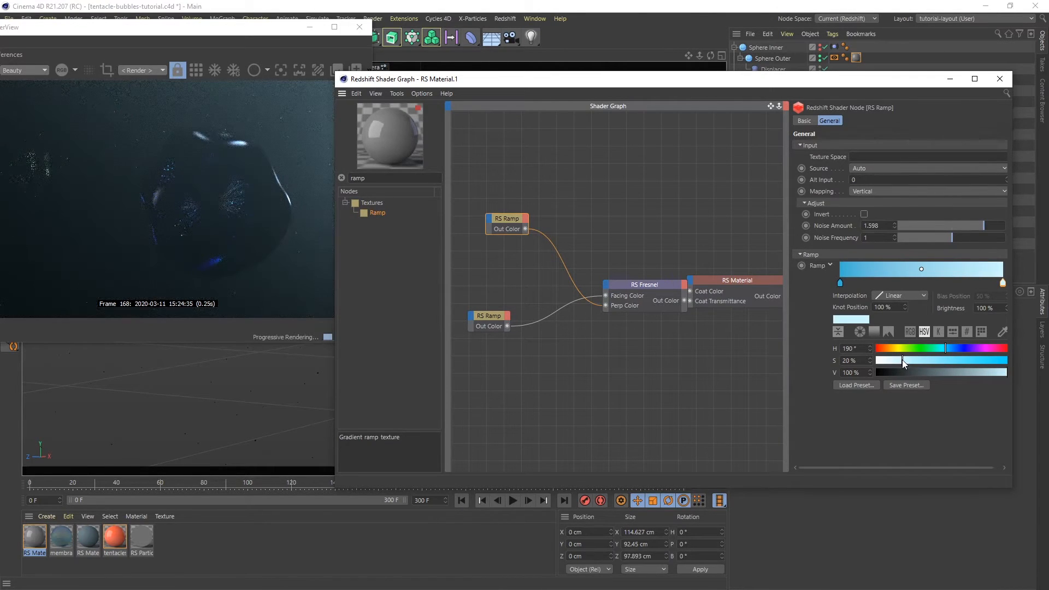
Double the duplicated ramp's knots and space them unevenly, with the first at about 9% and the third at about 56.7%.
right_click(920, 280)
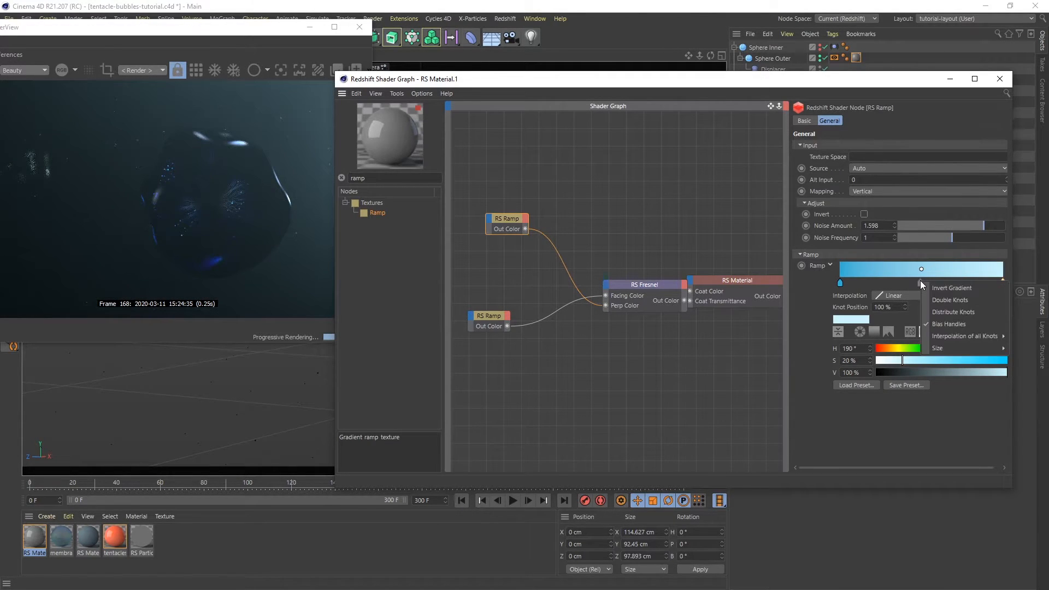
left_click(950, 300)
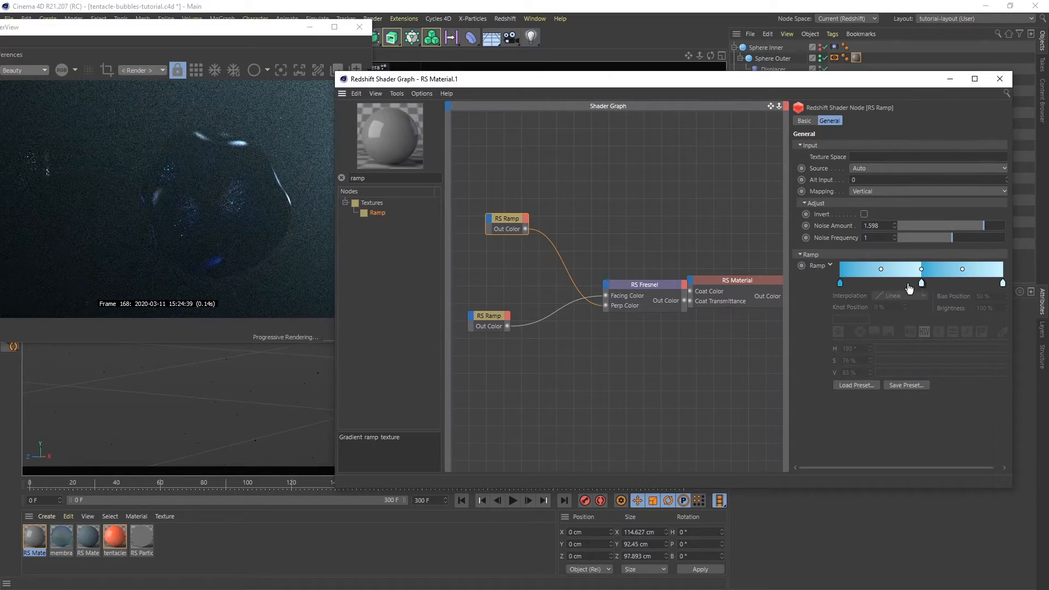
left_click(890, 283)
left_click_drag(840, 283, 855, 283)
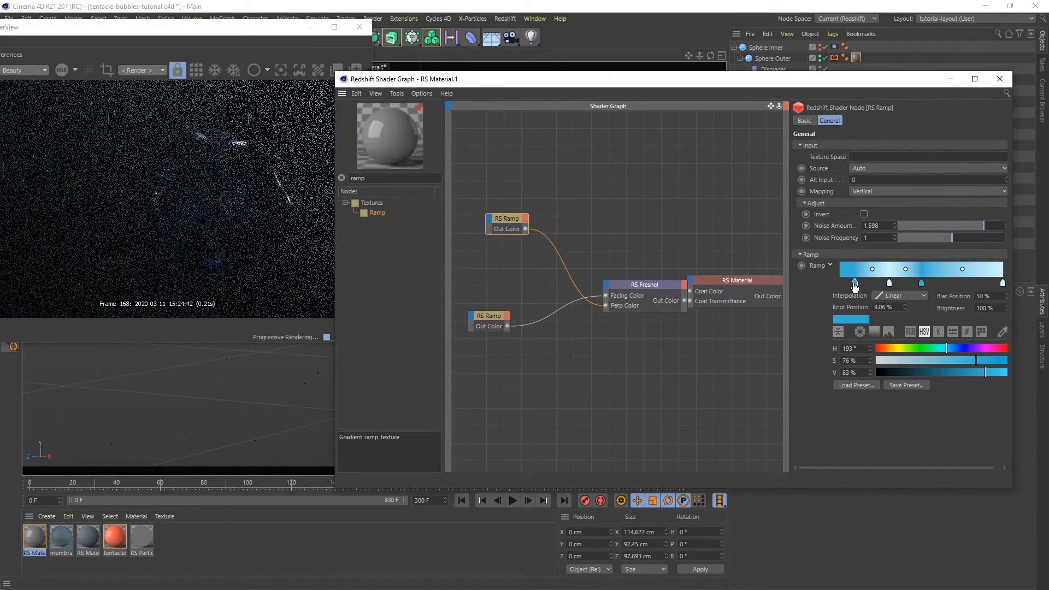
left_click_drag(1002, 283, 932, 283)
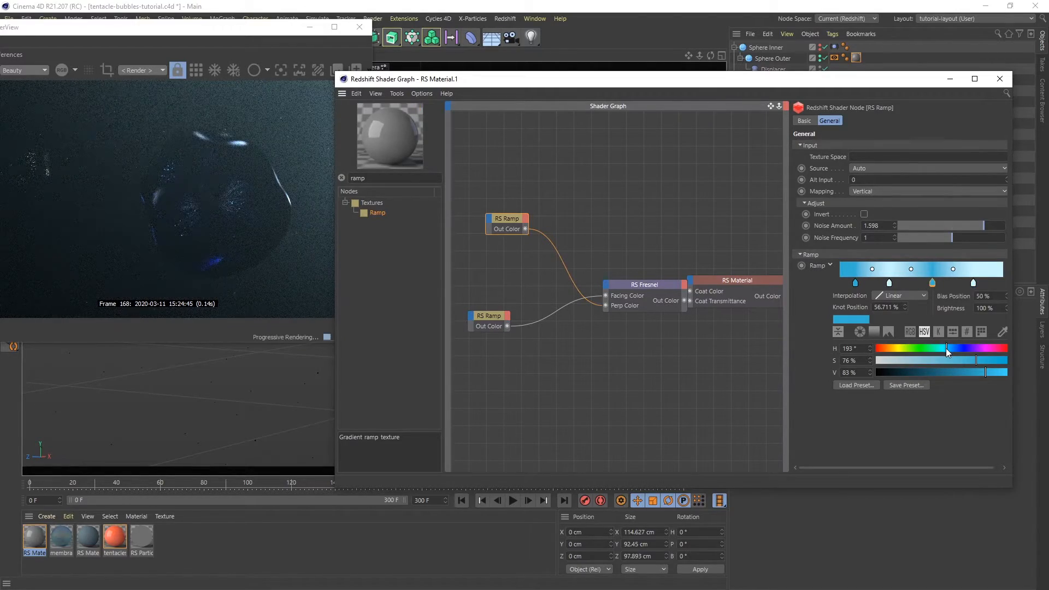
Set the third knot's saturation to 70%, and the last knot to position 85.9%, saturation 14% and value 95%.
left_click(968, 360)
left_click_drag(974, 284, 979, 284)
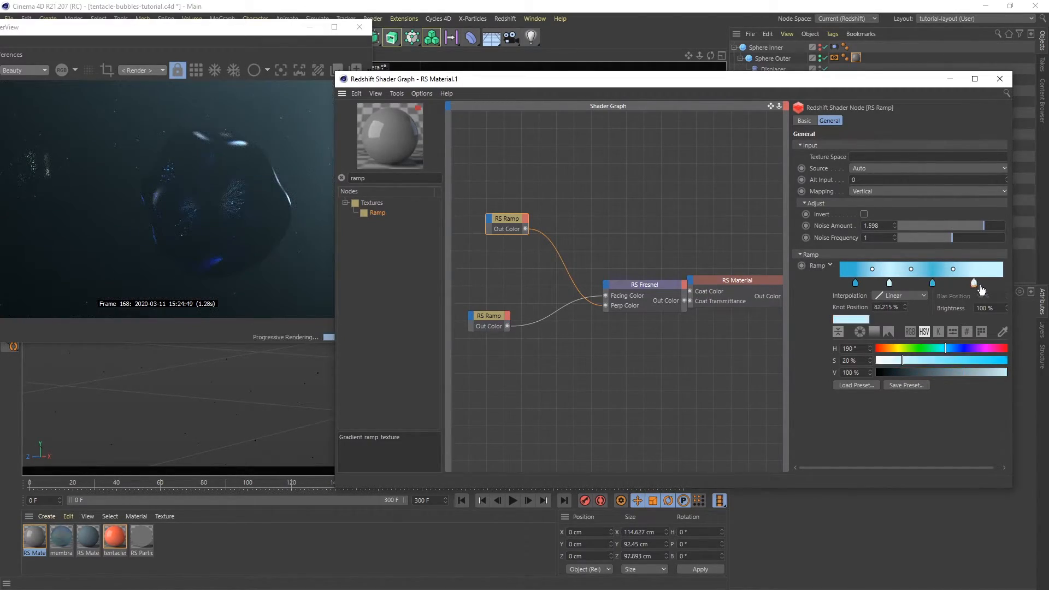
left_click(1002, 372)
left_click(894, 360)
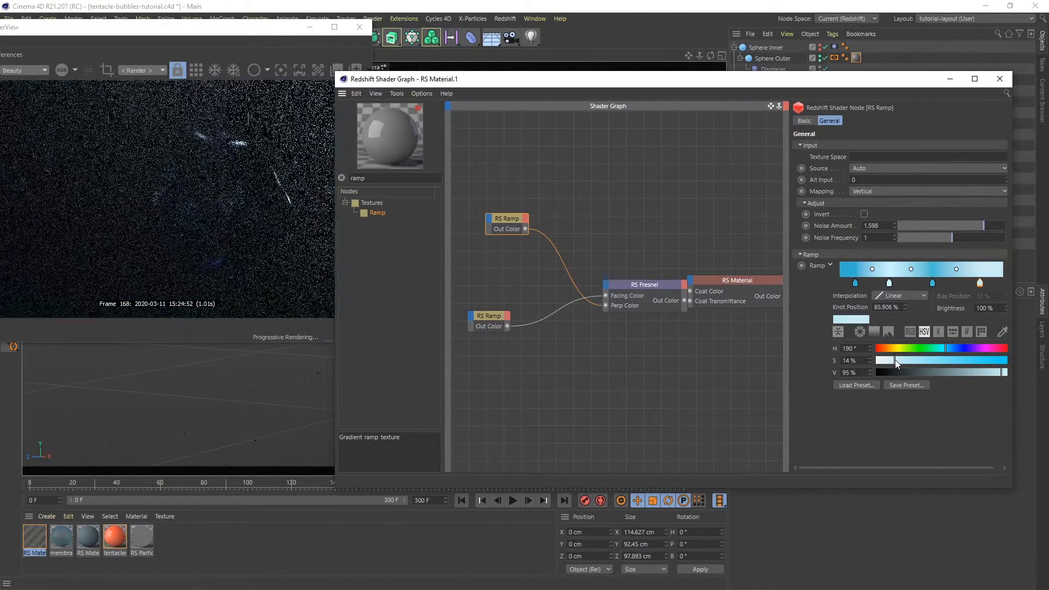
Double the ramp's knots again and recolour the blue knot at about 56% to teal with hue 176° and saturation 86%.
right_click(911, 284)
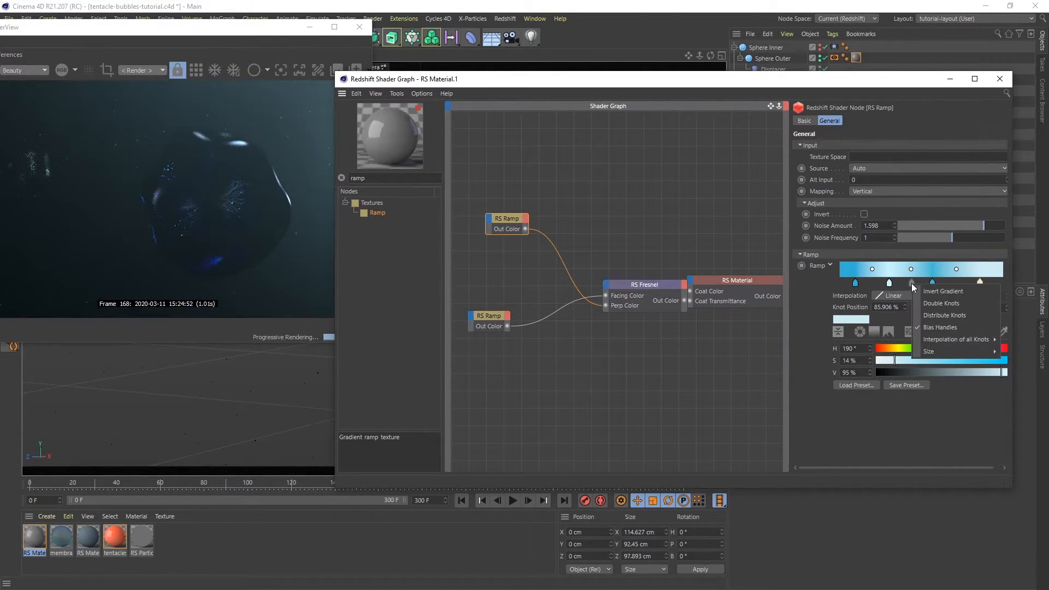
left_click(928, 303)
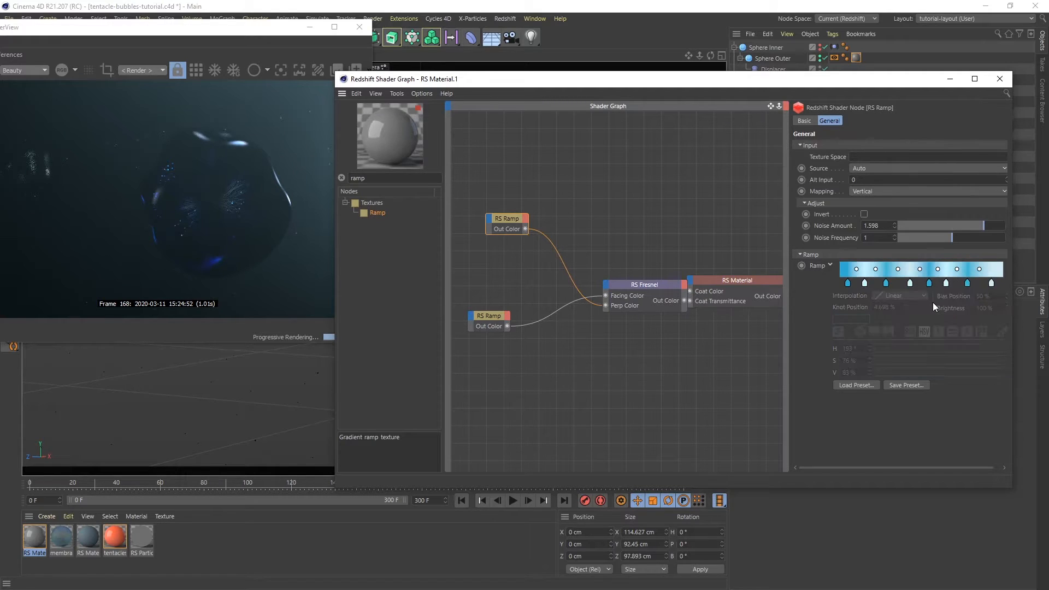
left_click(893, 282)
left_click(929, 283)
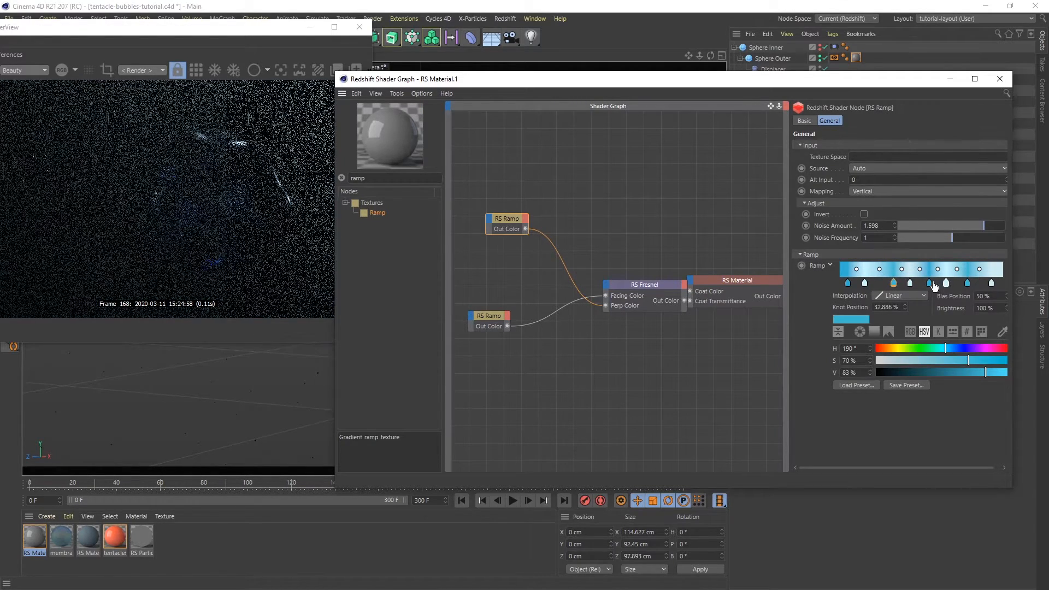
left_click_drag(942, 348, 936, 348)
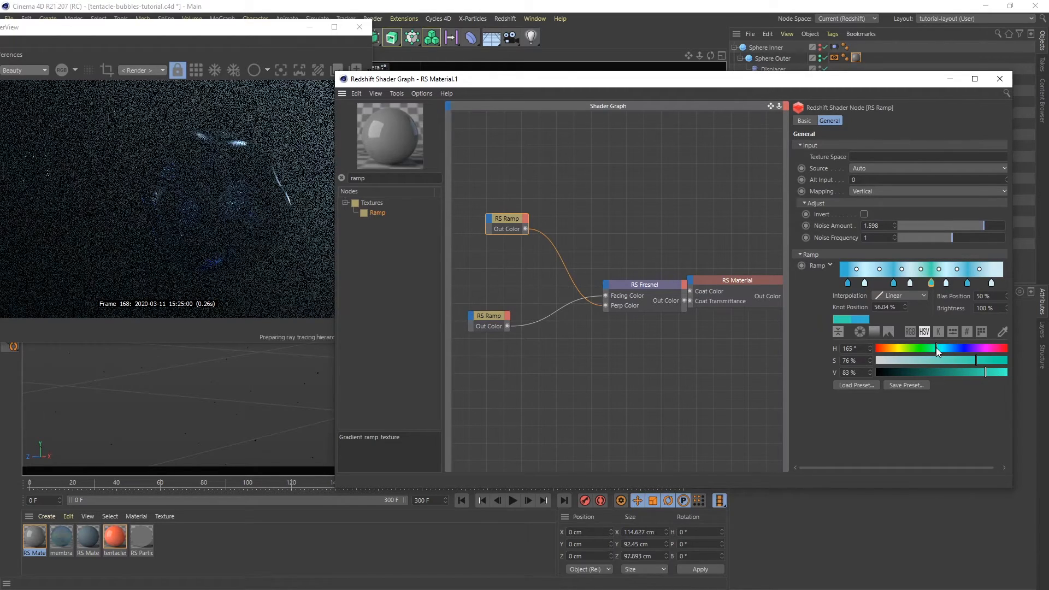
left_click(989, 360)
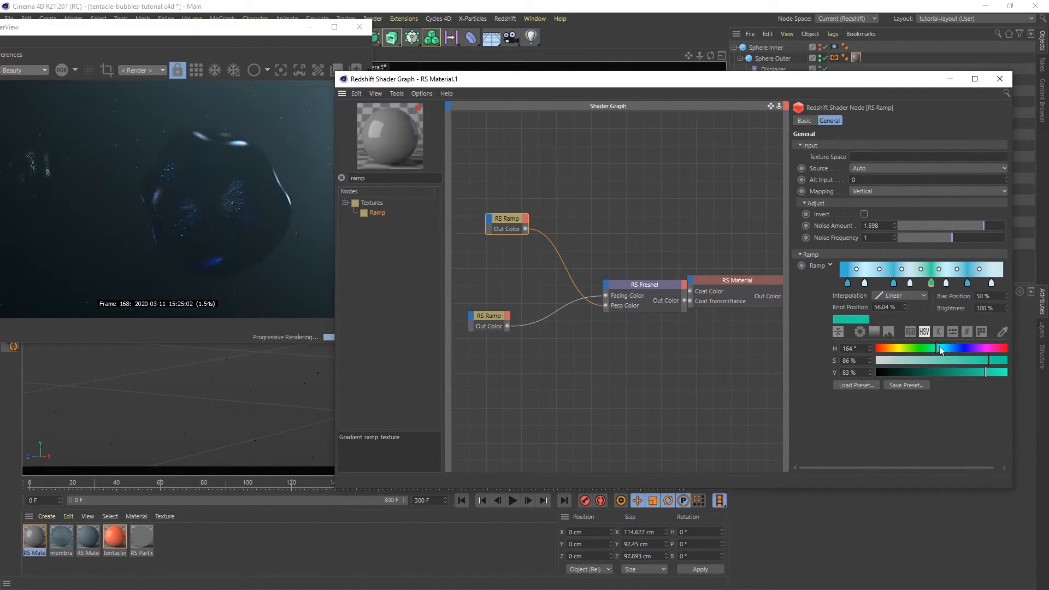
left_click_drag(938, 348, 940, 348)
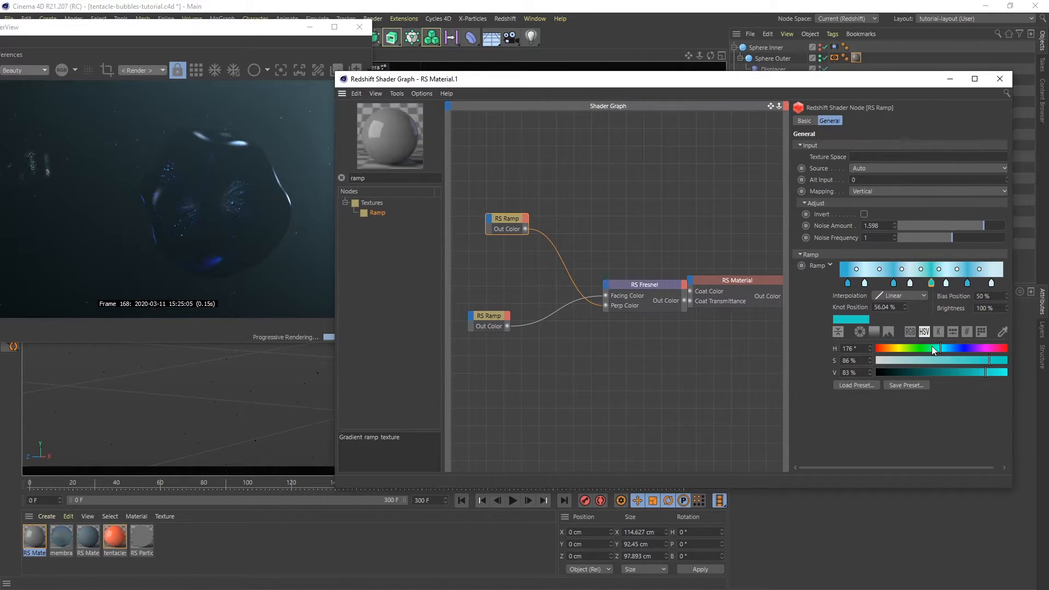
Move the RS Fresnel node away from the RS Material and set its Curve Falloff to 0.05.
left_click_drag(660, 284, 641, 274)
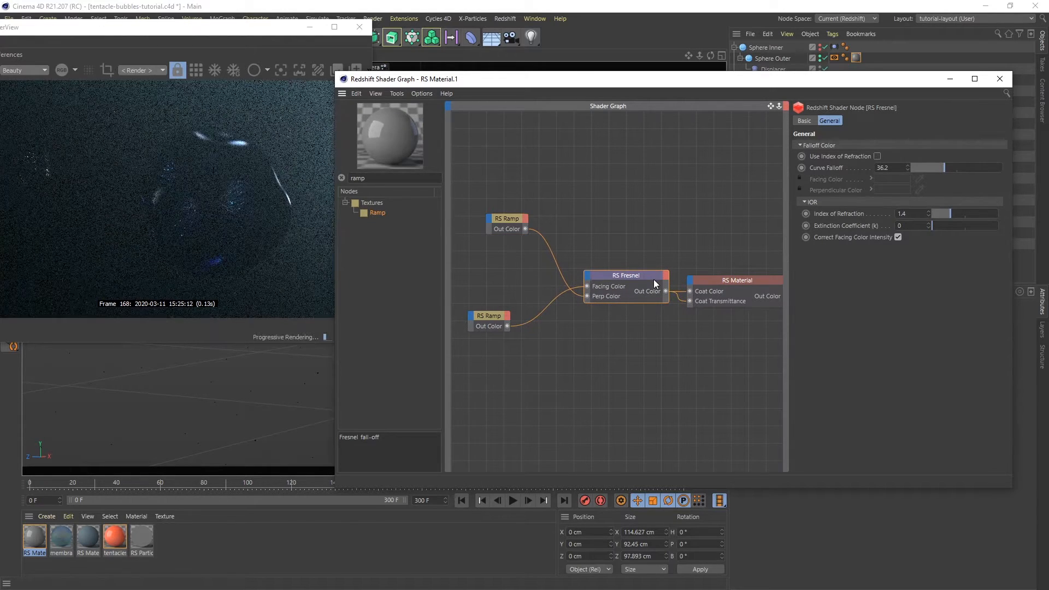
double_click(893, 166)
type("0")
key("Return")
type(".05")
key("Return")
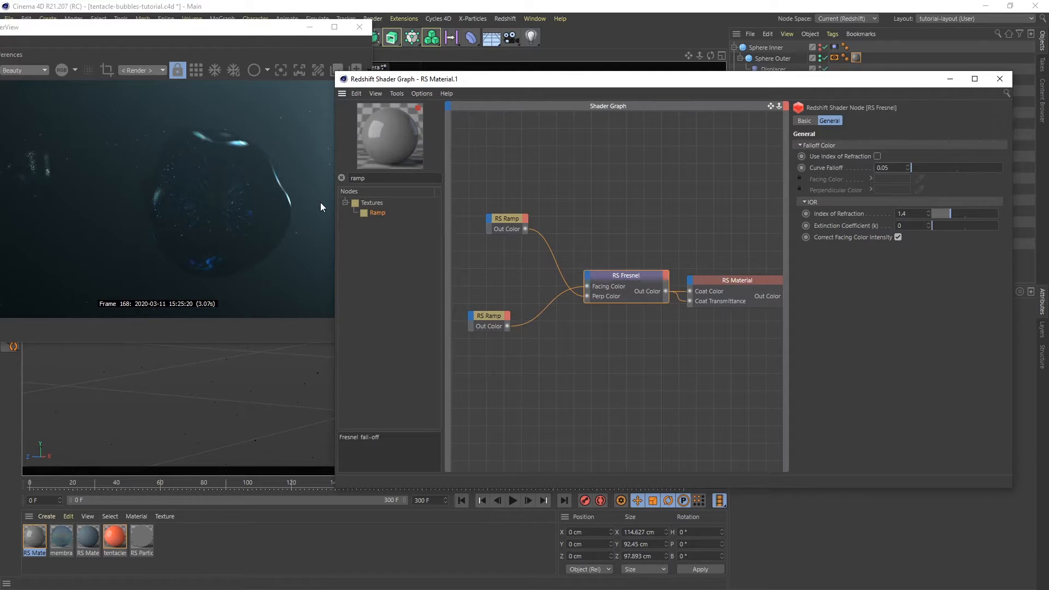
Set the RS Material's coating thickness to 0.2.
left_click(746, 281)
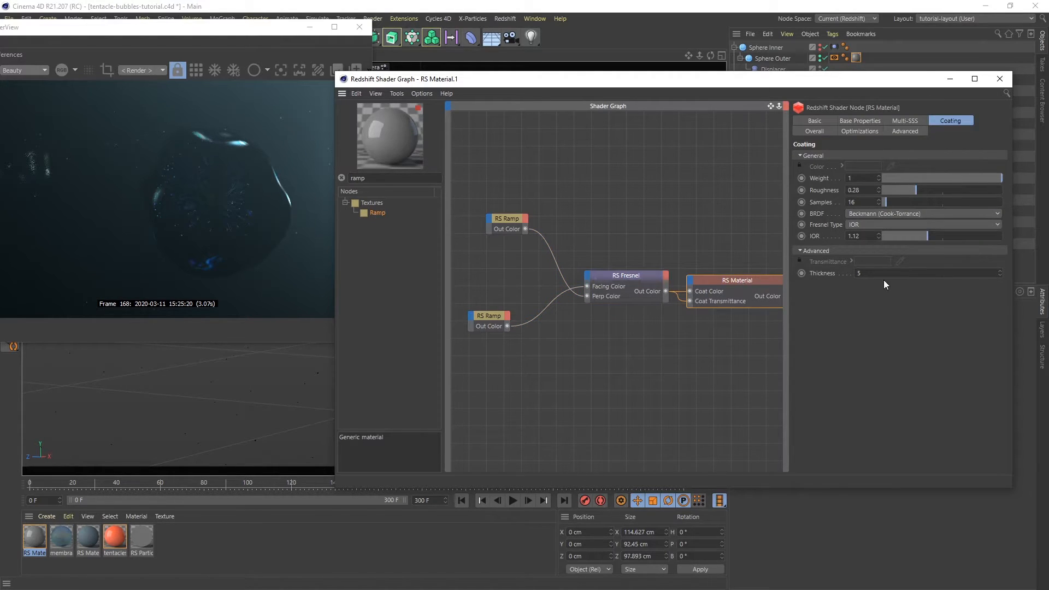
left_click(867, 273)
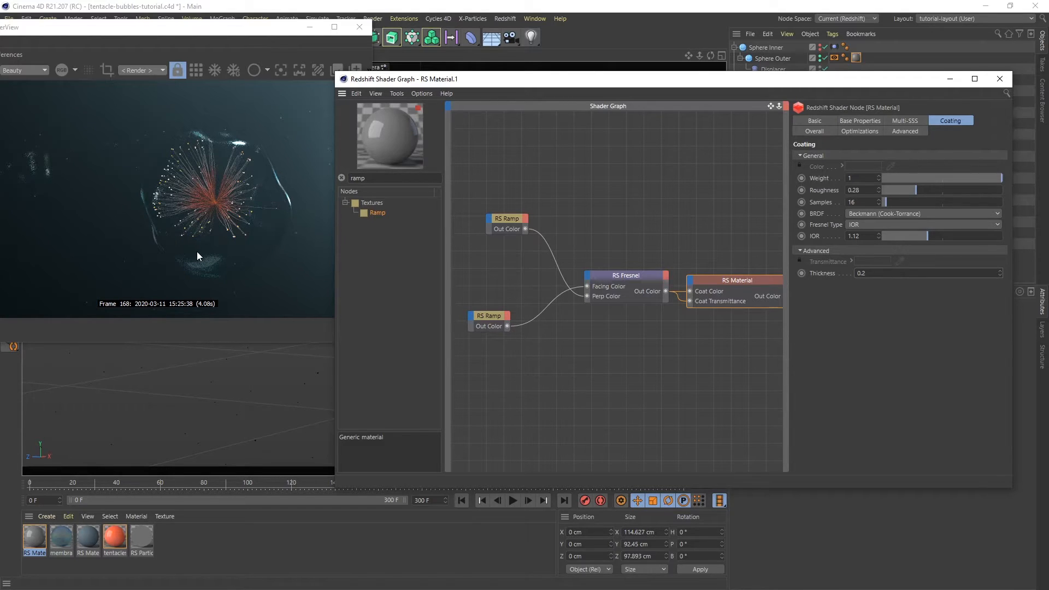
Rearrange the lower RS Ramp, RS Fresnel and RS Material nodes so the connections in the graph read clearly.
left_click_drag(492, 315, 500, 266)
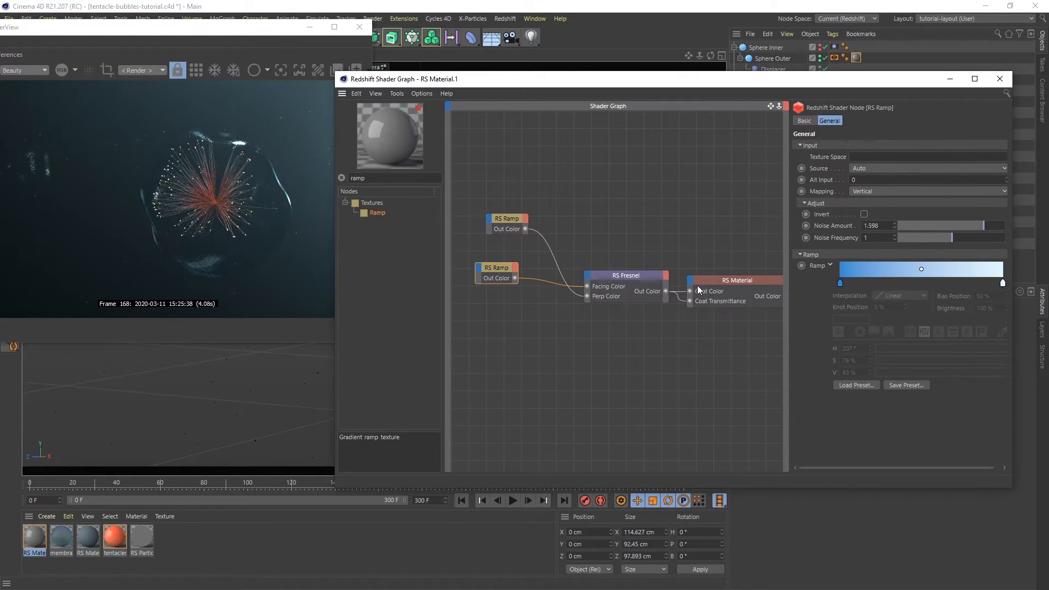
left_click_drag(726, 283, 706, 331)
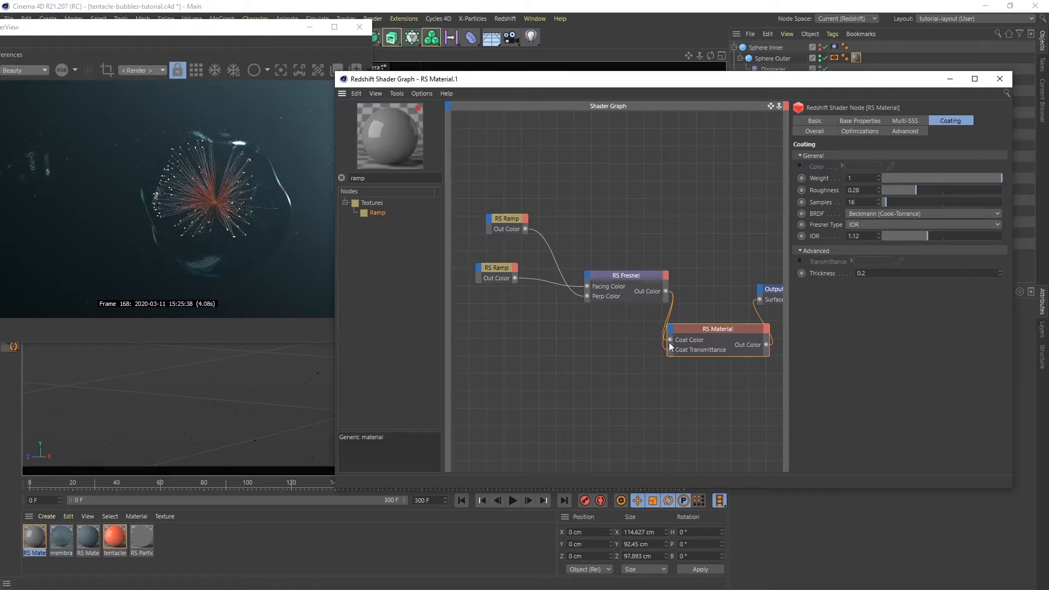
left_click_drag(634, 276, 609, 257)
left_click_drag(695, 328, 684, 320)
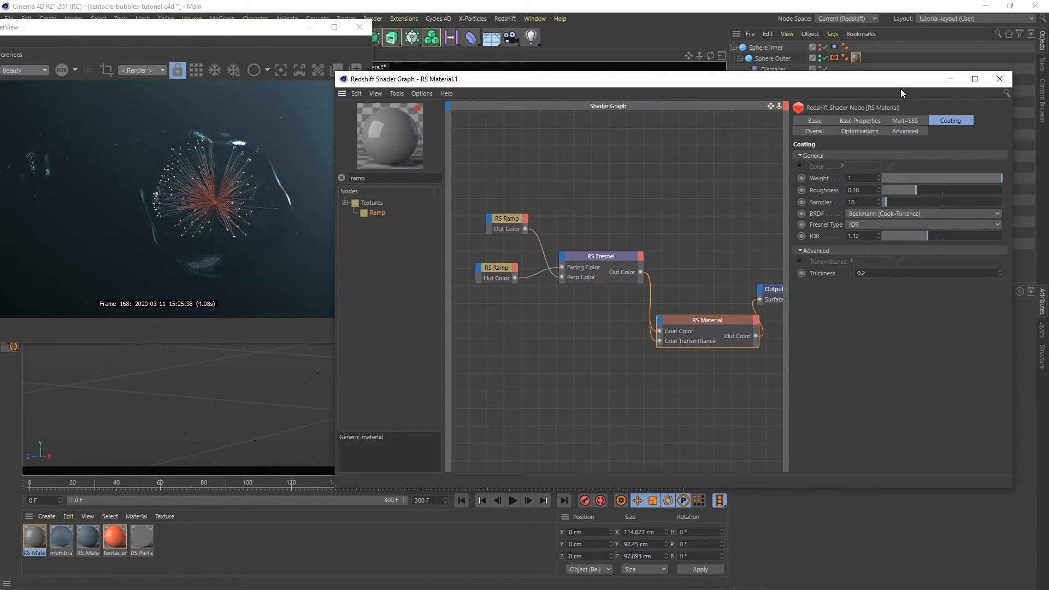
Show the RS Material's base properties, move the shader graph window clear of the timeline and return the animation to frame 0.
left_click(861, 120)
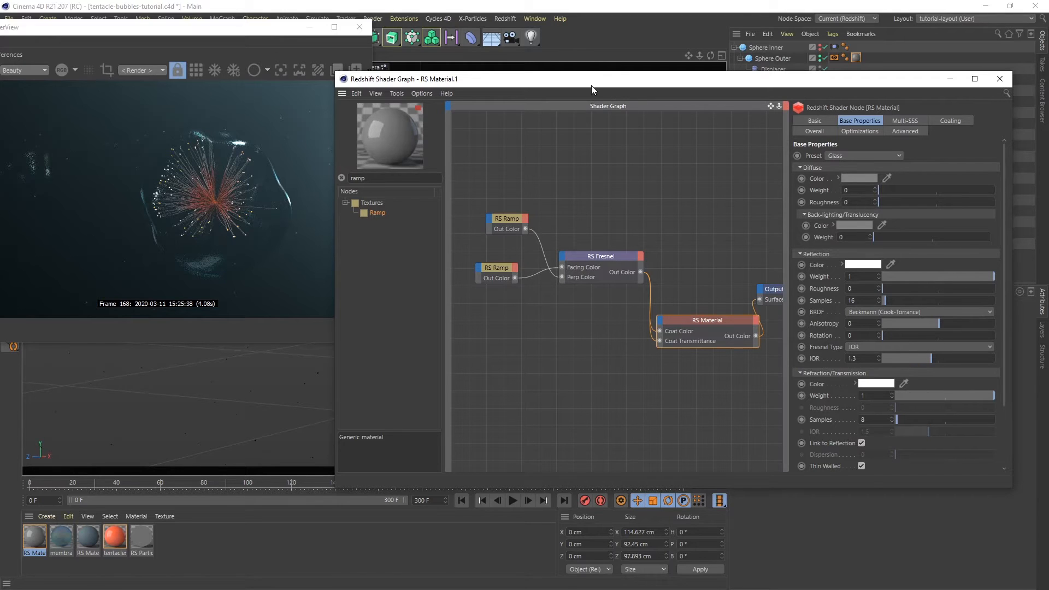
left_click_drag(590, 85, 593, 34)
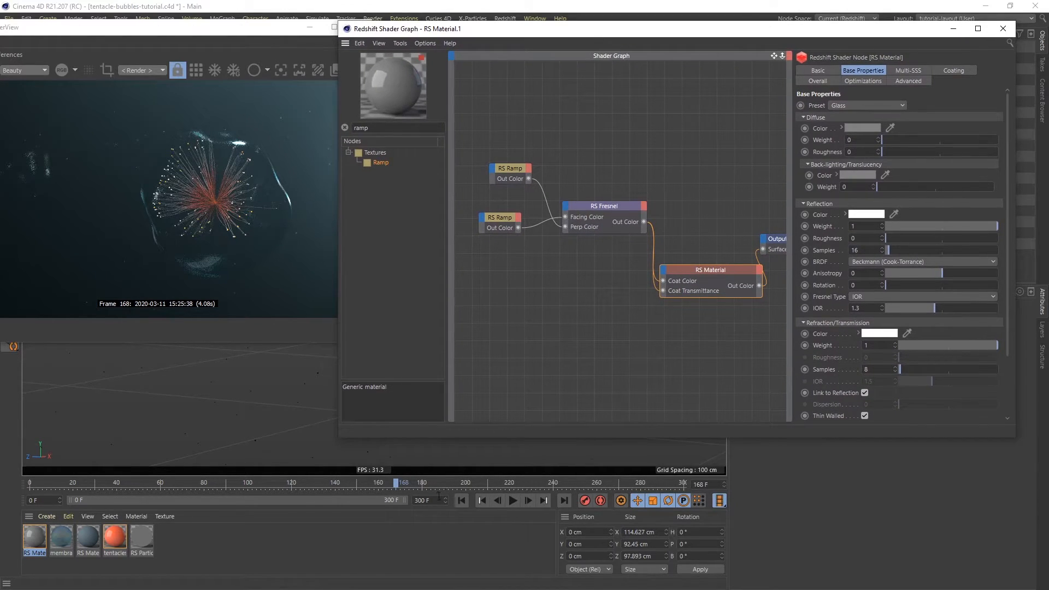
left_click(458, 500)
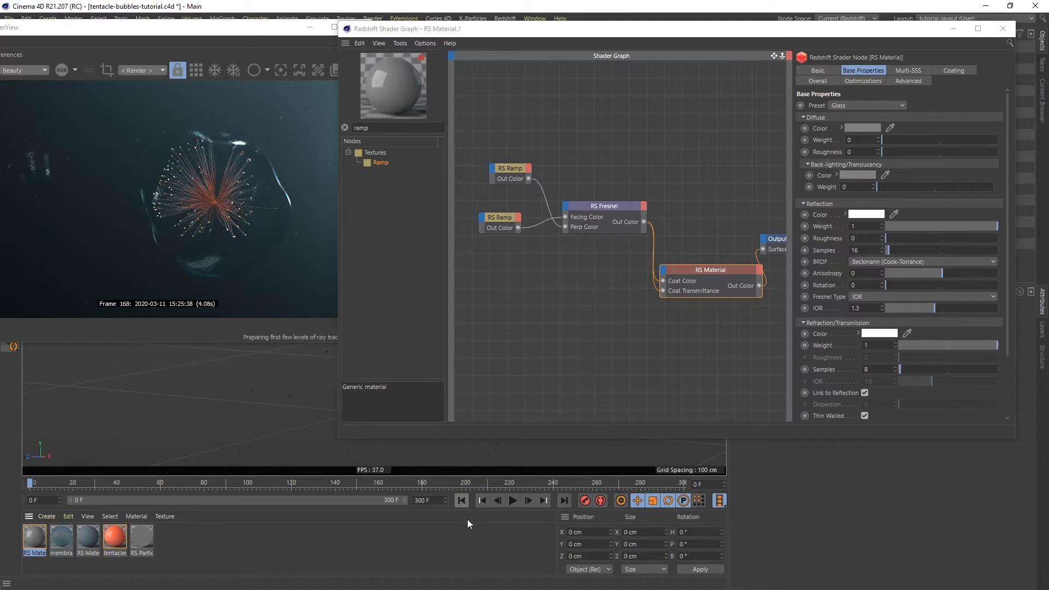
Move the render view and shader graph windows aside to uncover the viewport and the playback controls.
left_click_drag(120, 30, 208, 51)
left_click_drag(135, 51, 110, 35)
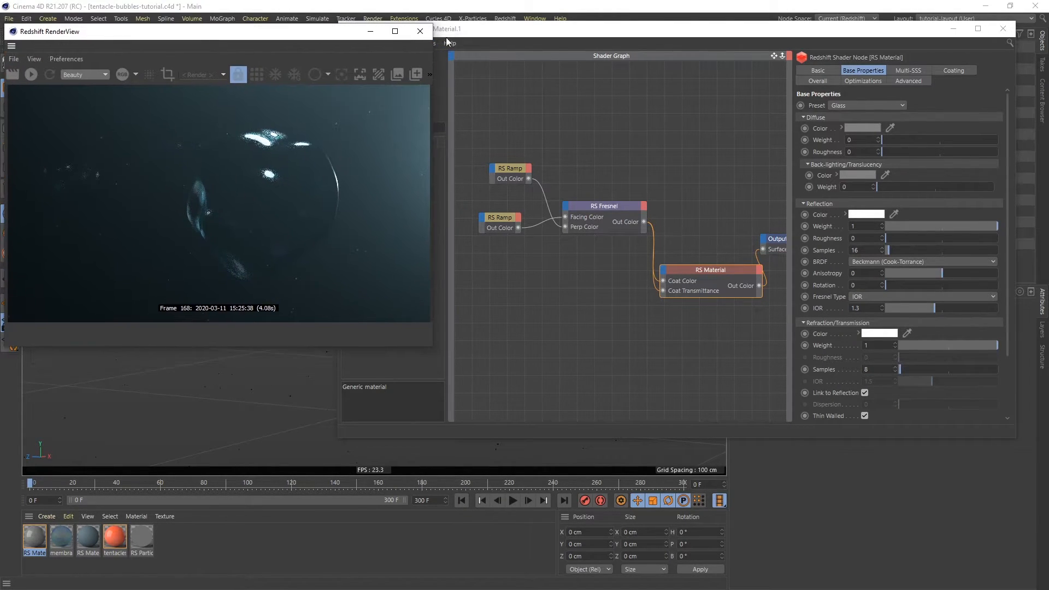
left_click_drag(296, 34, 753, 200)
left_click_drag(594, 34, 788, 308)
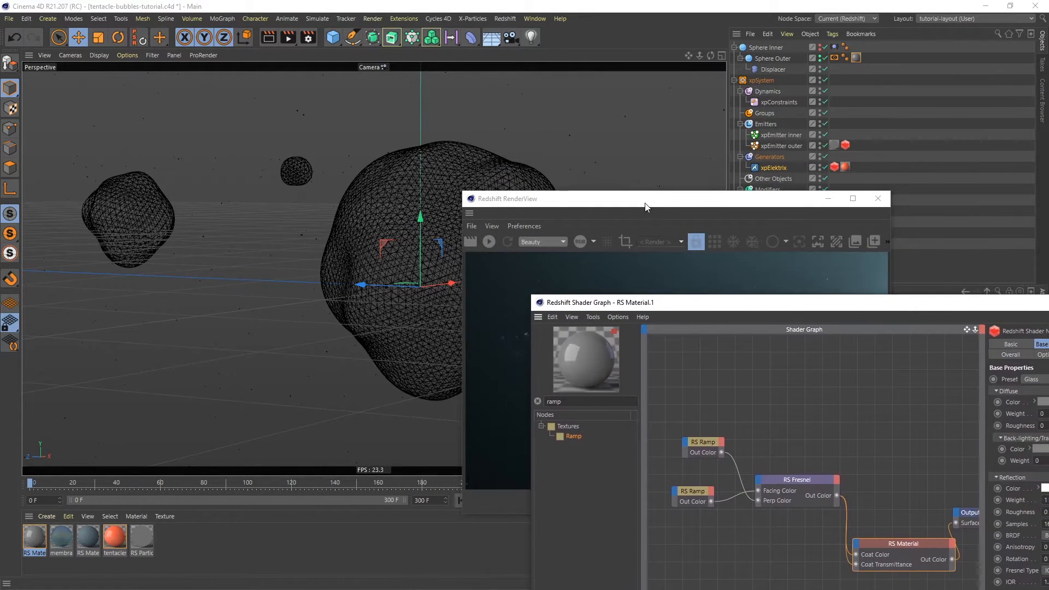
left_click_drag(644, 203, 775, 249)
Play the animation to frame 18, restart the live render, and place the render view and shader graph side by side.
left_click(510, 501)
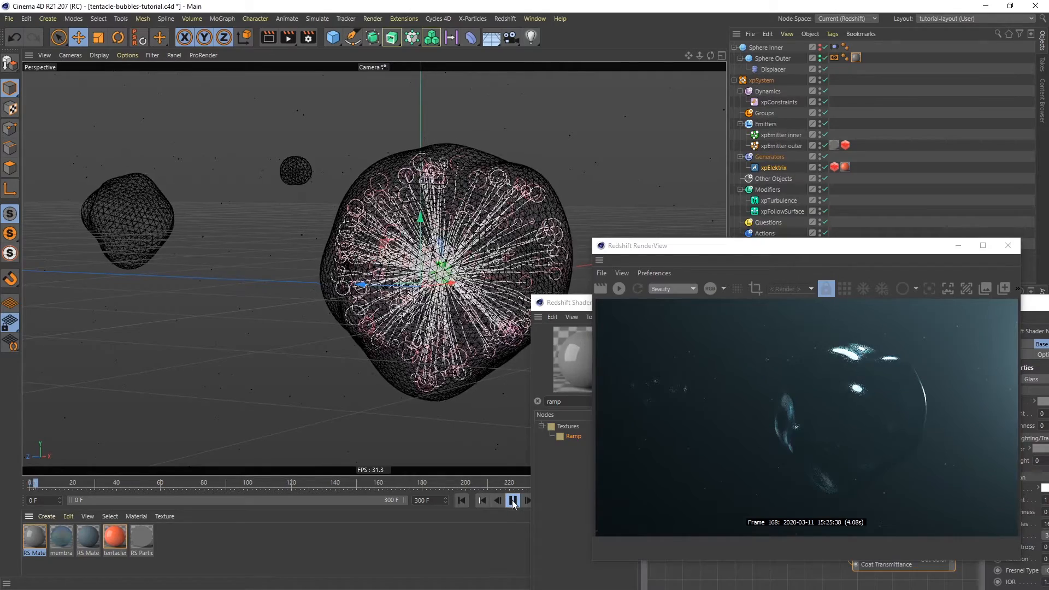
left_click_drag(688, 246, 114, 76)
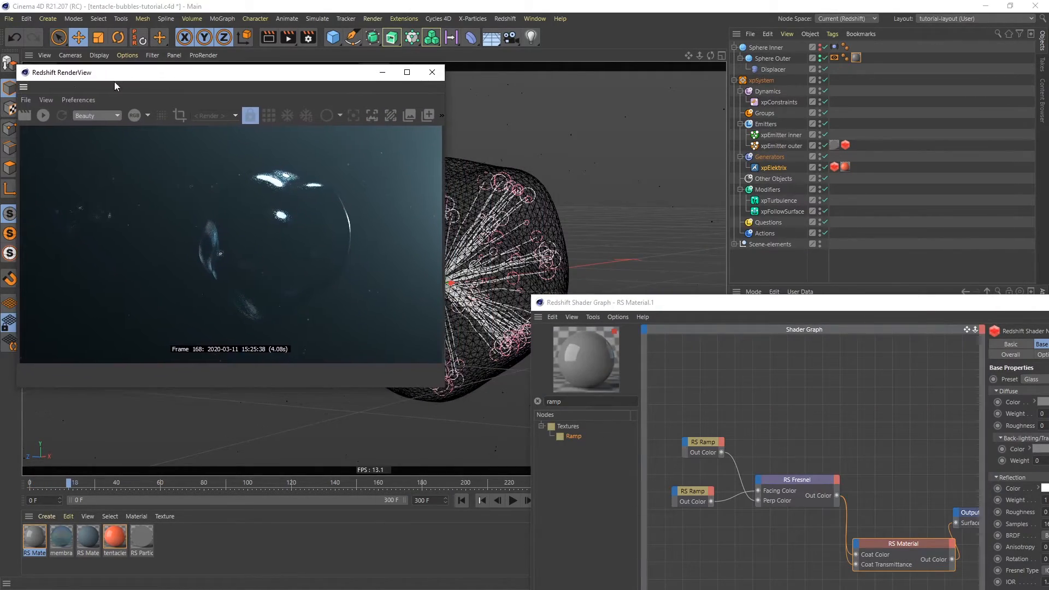
left_click(44, 116)
left_click_drag(704, 306, 550, 42)
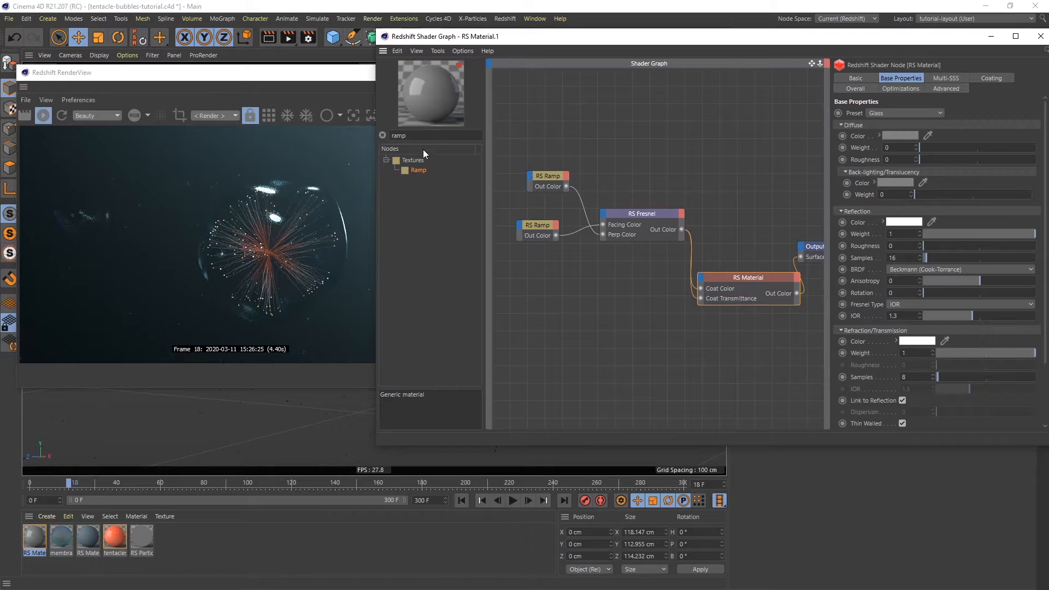
Add a Maxon Noise node and connect its Out Color to the RS Material's Refl Weight.
left_click(382, 134)
type("no")
left_click_drag(418, 169, 701, 277)
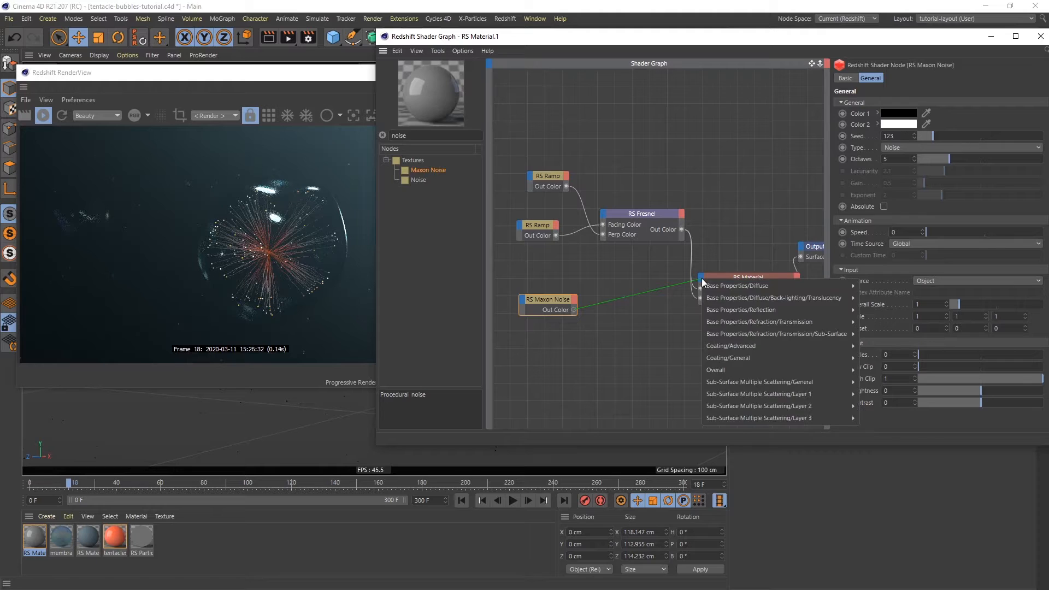
mouse_move(741, 322)
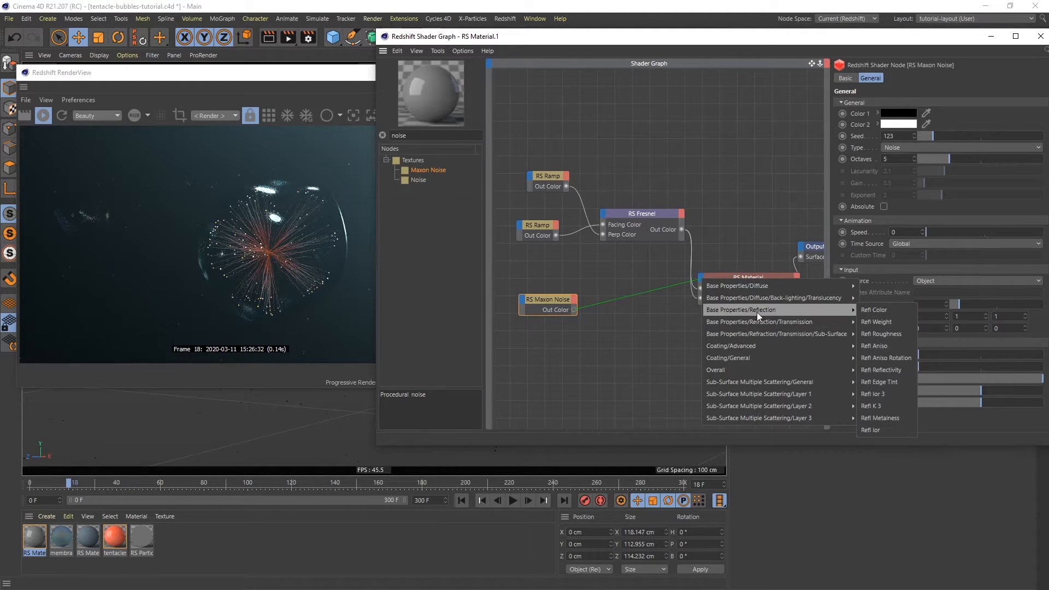
left_click(875, 324)
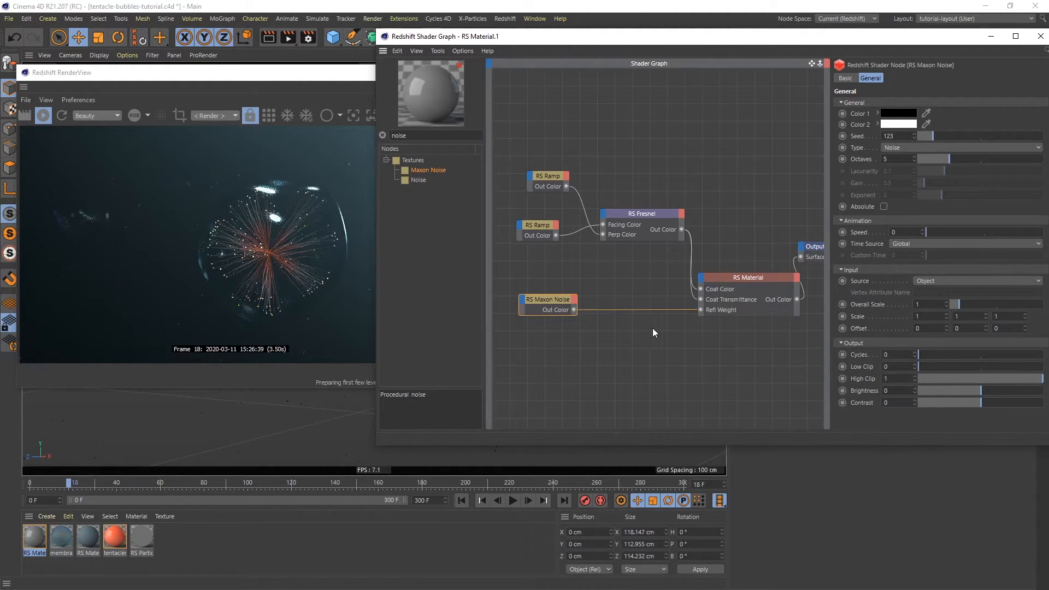
Connect the Maxon Noise's Out Color to the RS Material's Refl Roughness as well.
left_click_drag(573, 309, 700, 280)
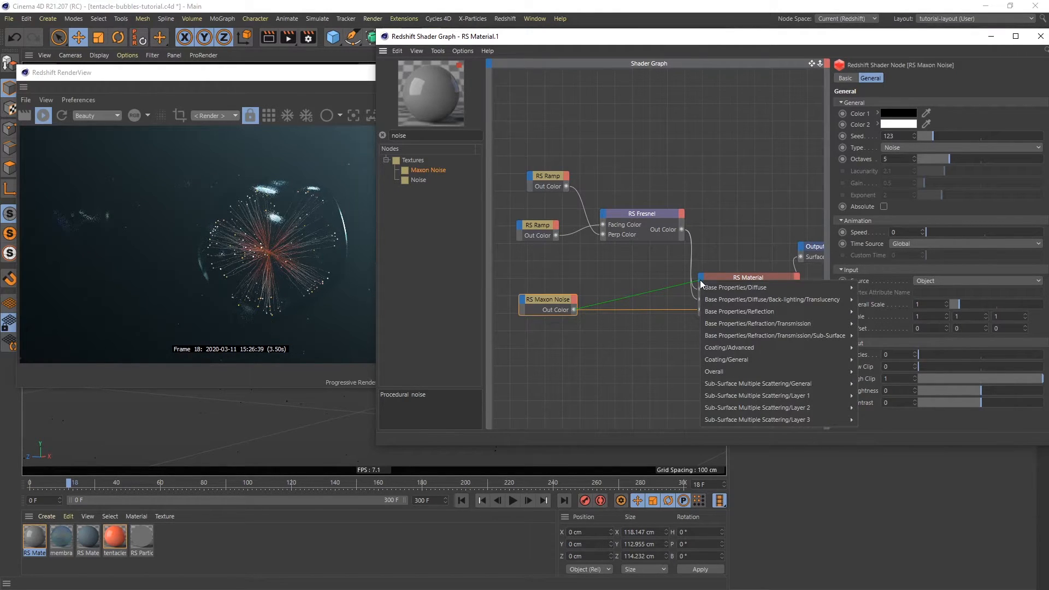
mouse_move(780, 312)
left_click(877, 336)
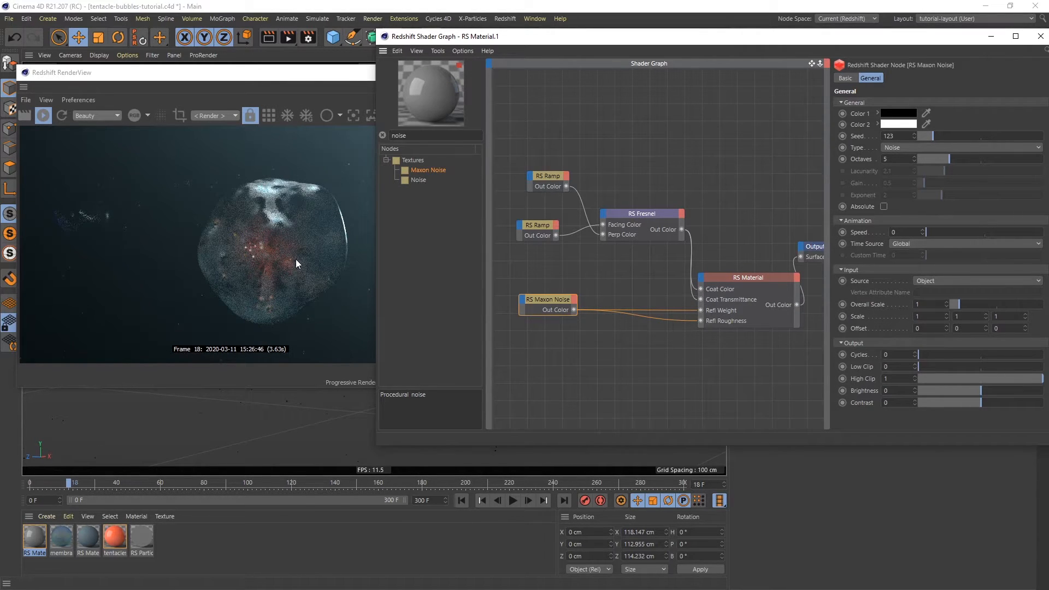
Preview the Maxon Noise directly through the Output's Surface and set its Overall Scale to 10.
left_click_drag(573, 309, 800, 257)
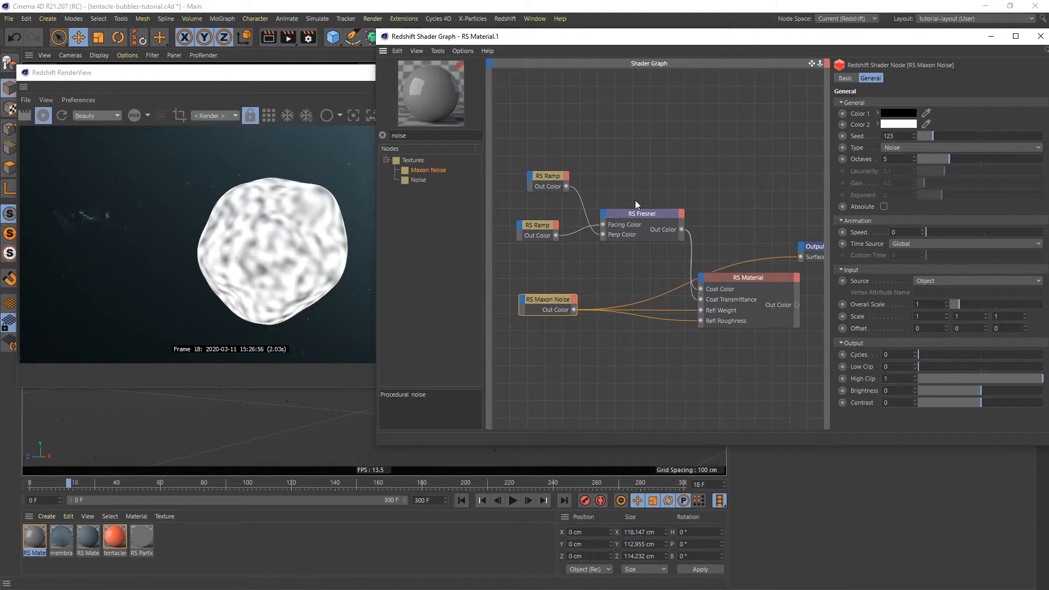
left_click_drag(757, 39, 719, 31)
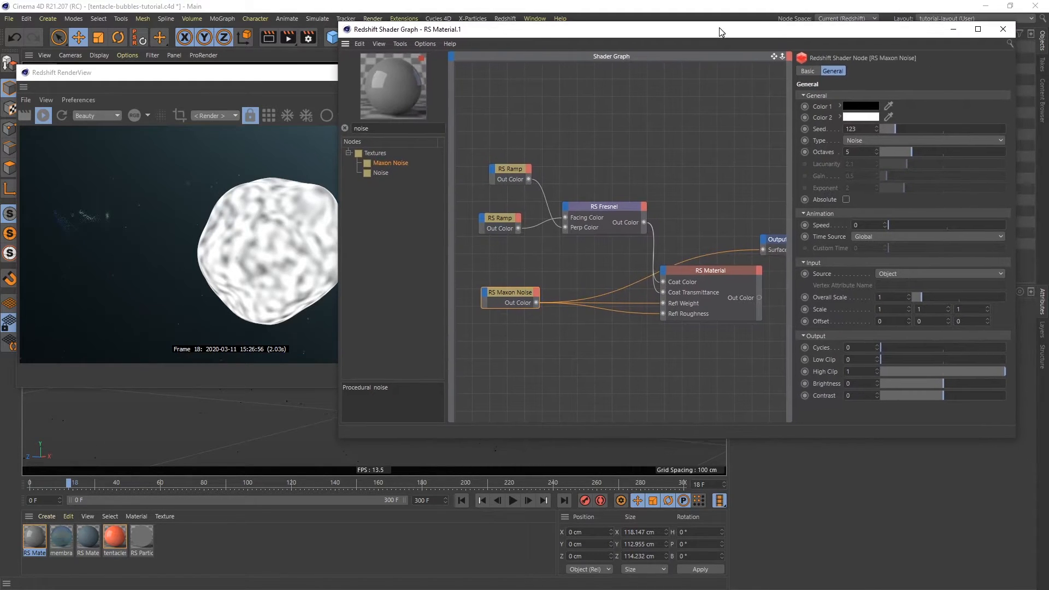
double_click(896, 296)
type("10")
key("Return")
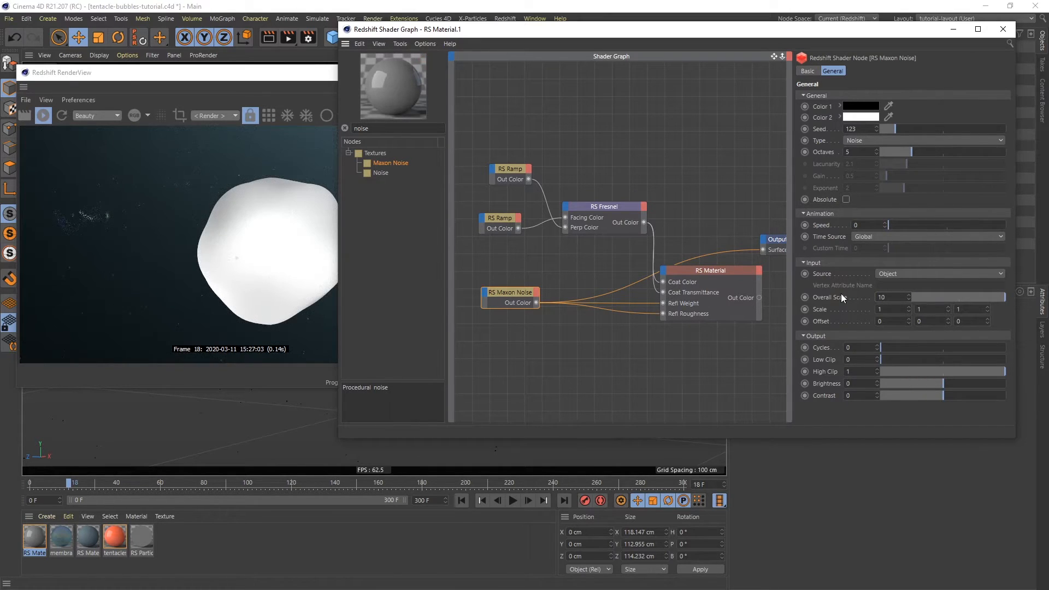
Change the Maxon Noise type to Luka and its seed to 124.
left_click(869, 140)
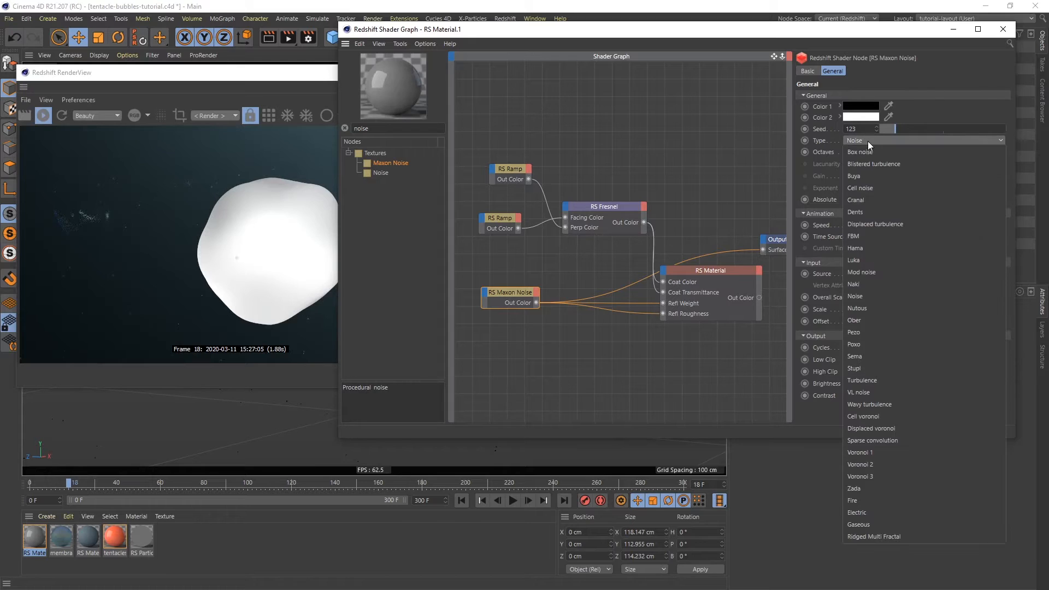
left_click(874, 258)
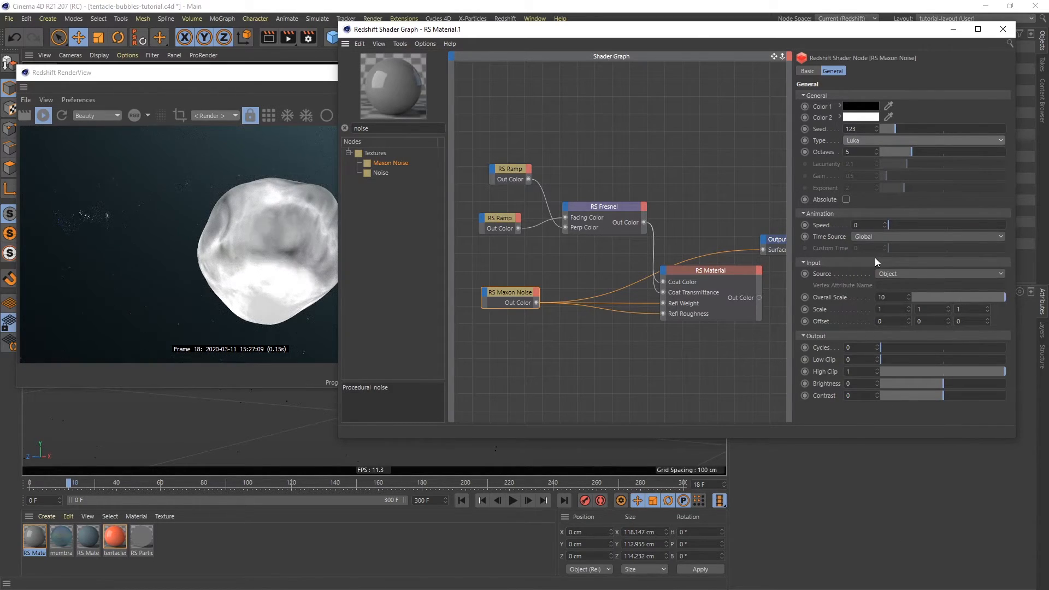
left_click_drag(688, 31, 715, 39)
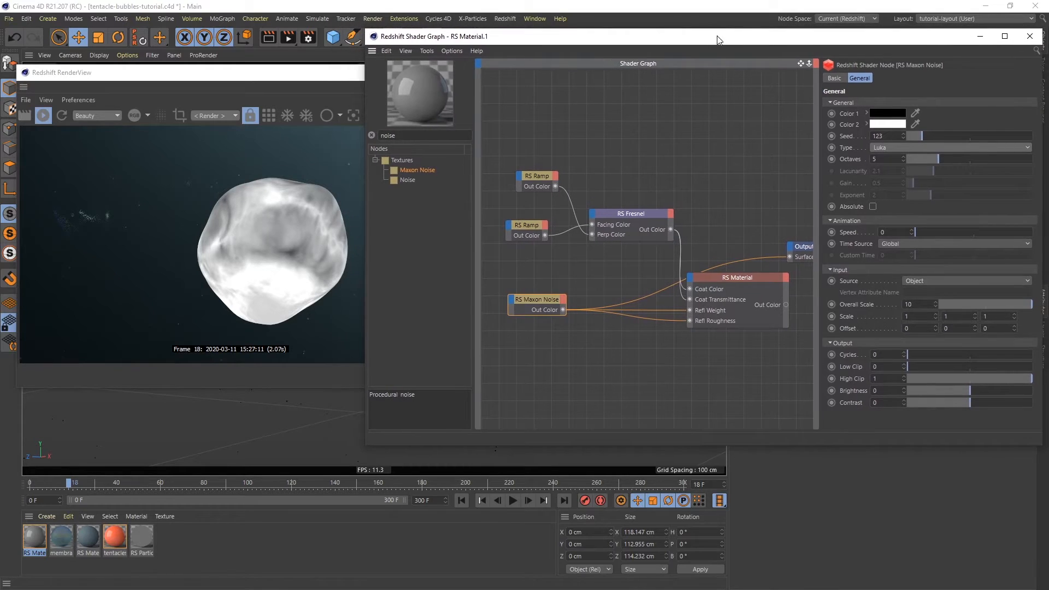
left_click(902, 133)
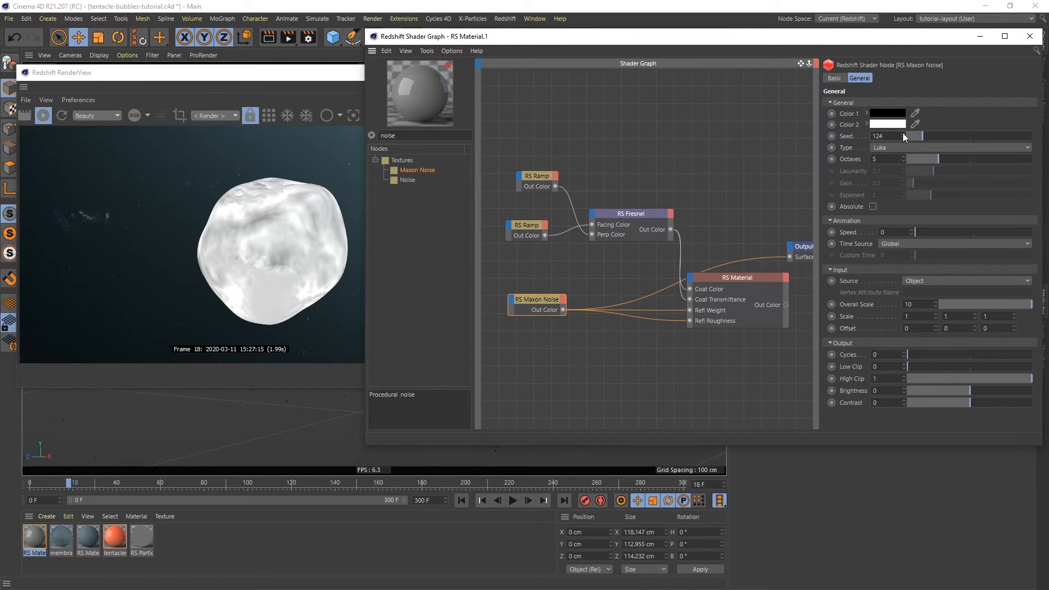
Darken the Maxon Noise's Color 2 to a grey of 68% value and reconnect the RS Material to the Output's Surface.
left_click(889, 125)
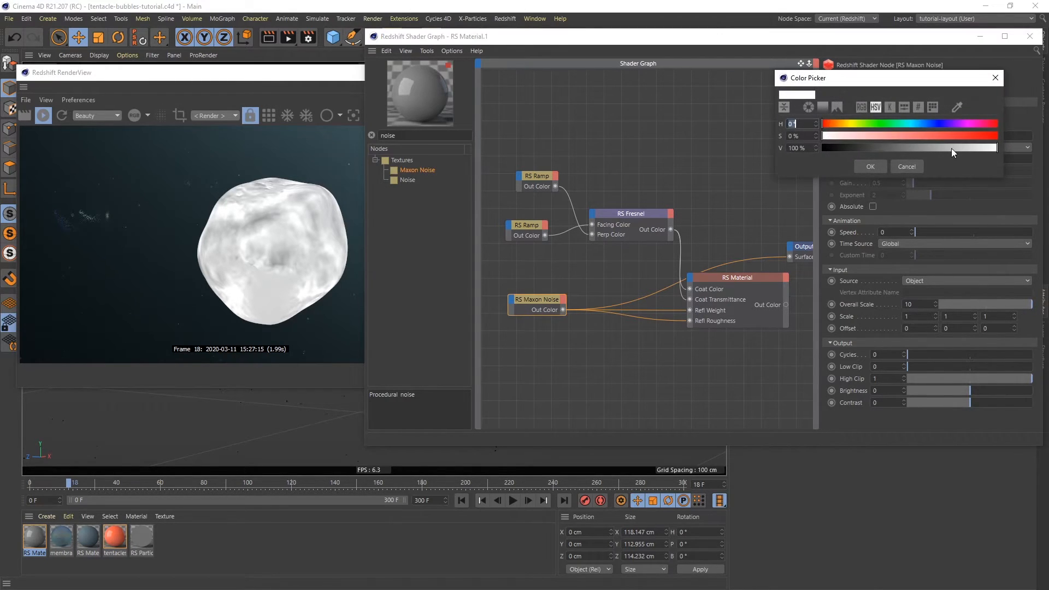
left_click_drag(985, 150, 941, 149)
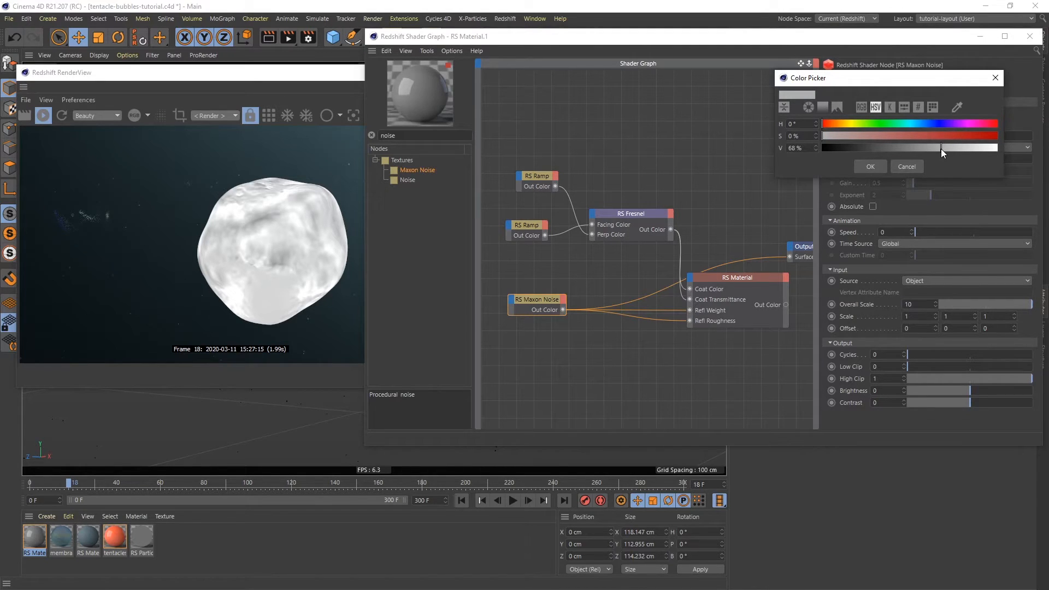
left_click(867, 163)
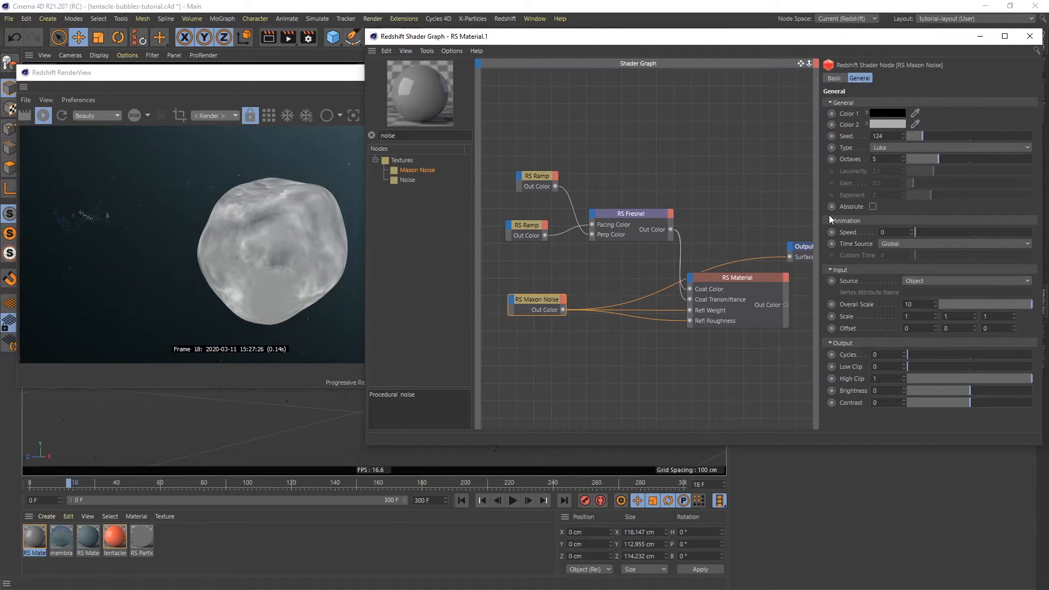
left_click_drag(768, 286, 788, 256)
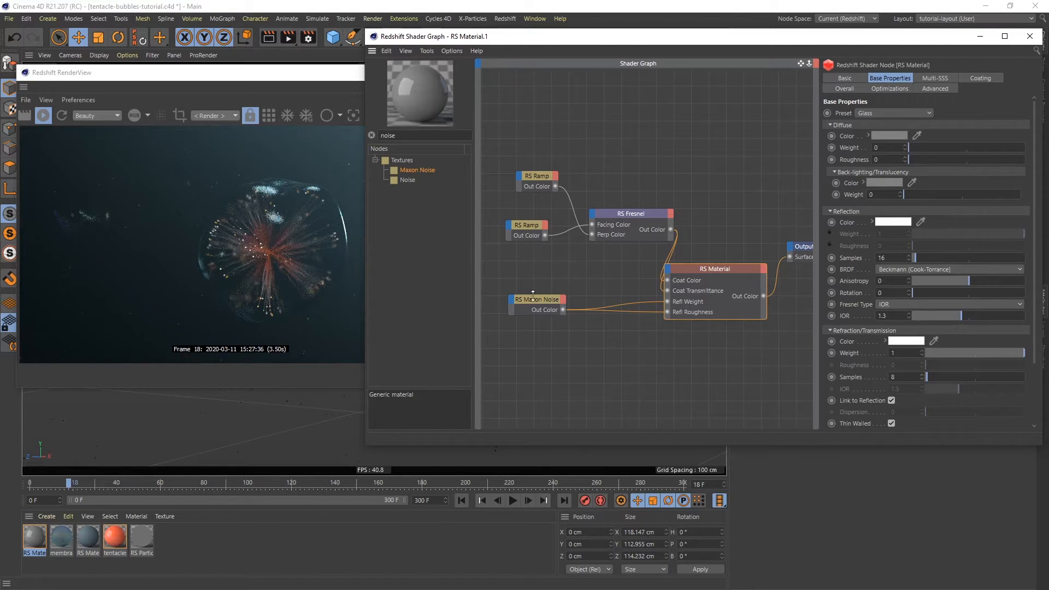
Add an RS Ramp node and insert it between the Maxon Noise and the RS Material's Refl Roughness.
left_click_drag(542, 299, 523, 291)
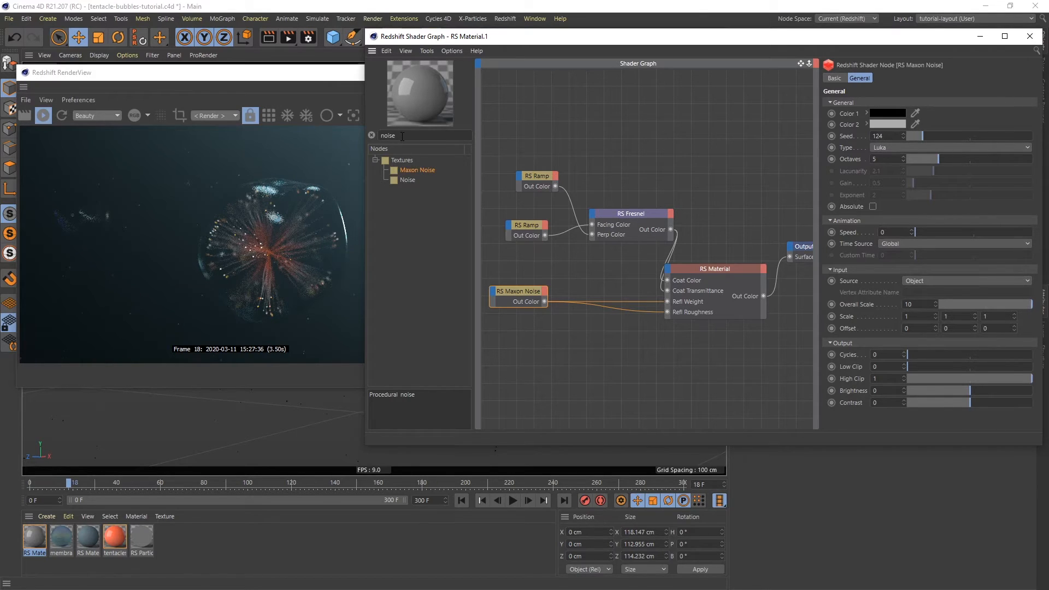
left_click_drag(413, 137, 381, 135)
type("ramp")
left_click_drag(403, 171, 591, 346)
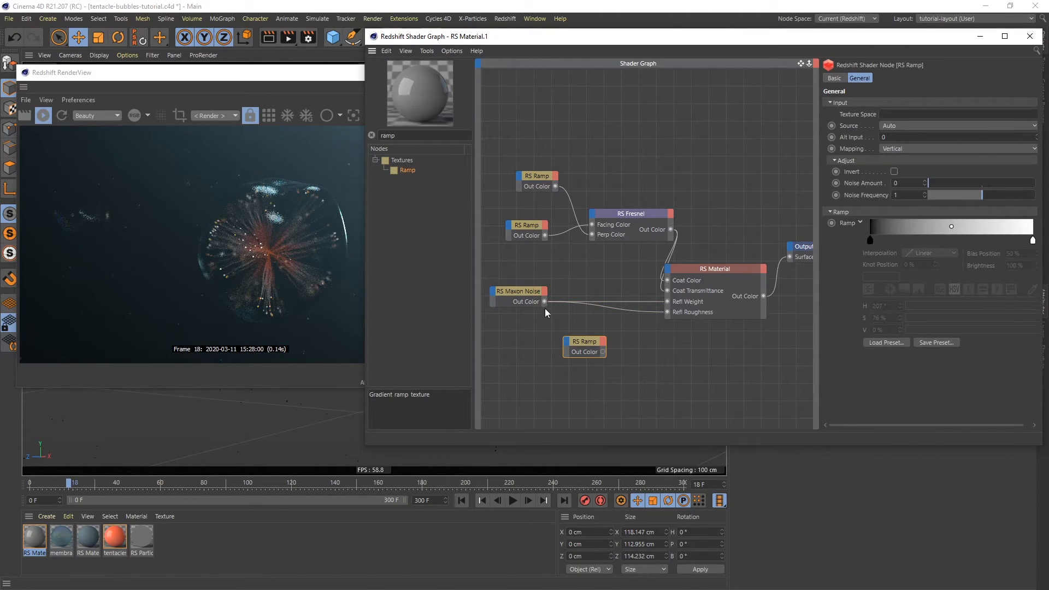
left_click_drag(544, 302, 667, 312)
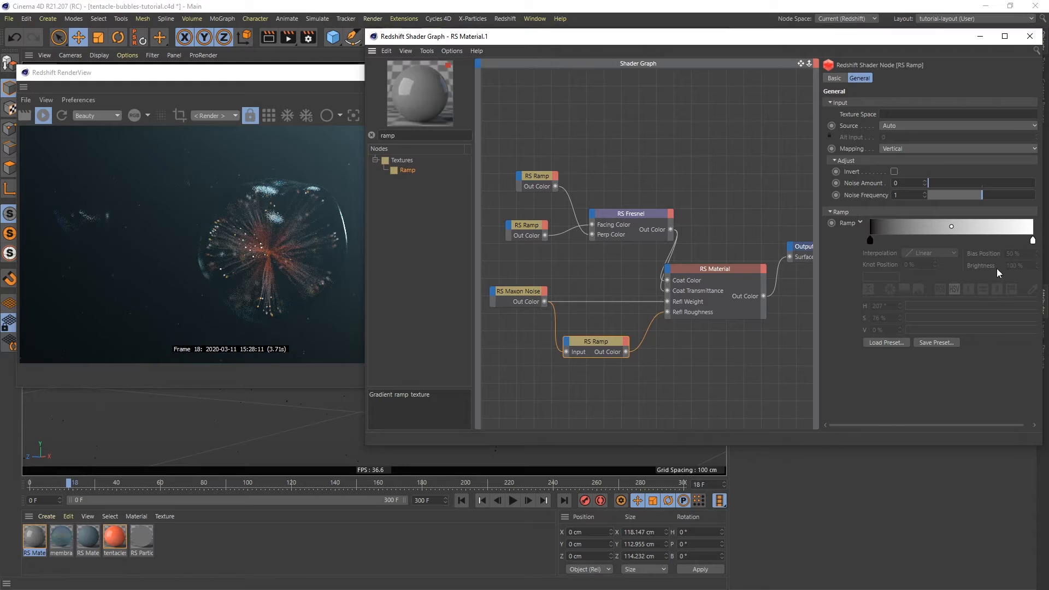
Adjust the roughness ramp, keeping the black knot at the start and moving the white knot to about 60%.
left_click_drag(872, 242, 993, 243)
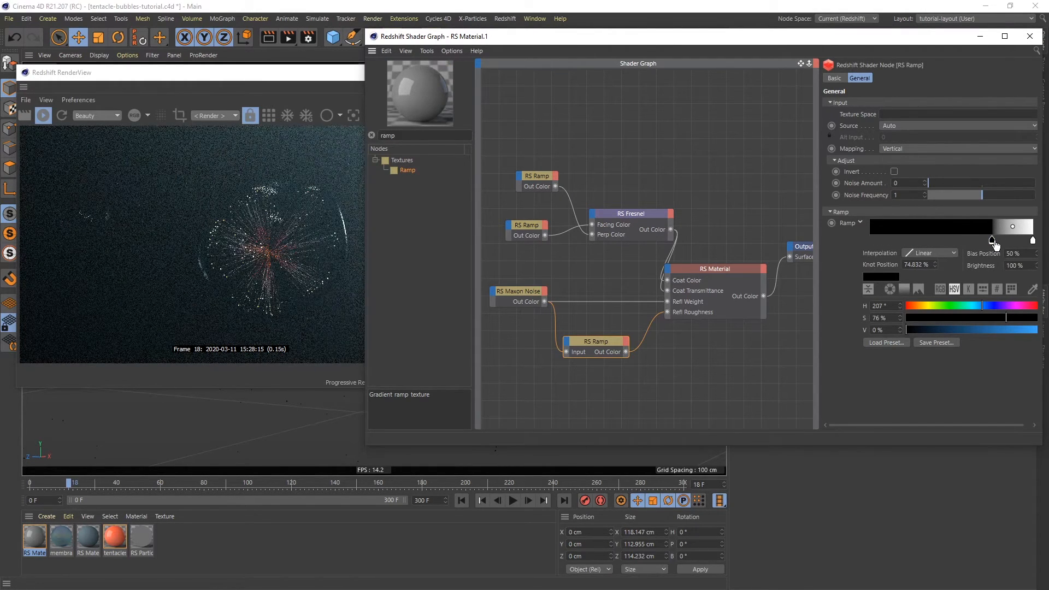
left_click_drag(984, 242, 863, 242)
left_click_drag(1032, 242, 984, 242)
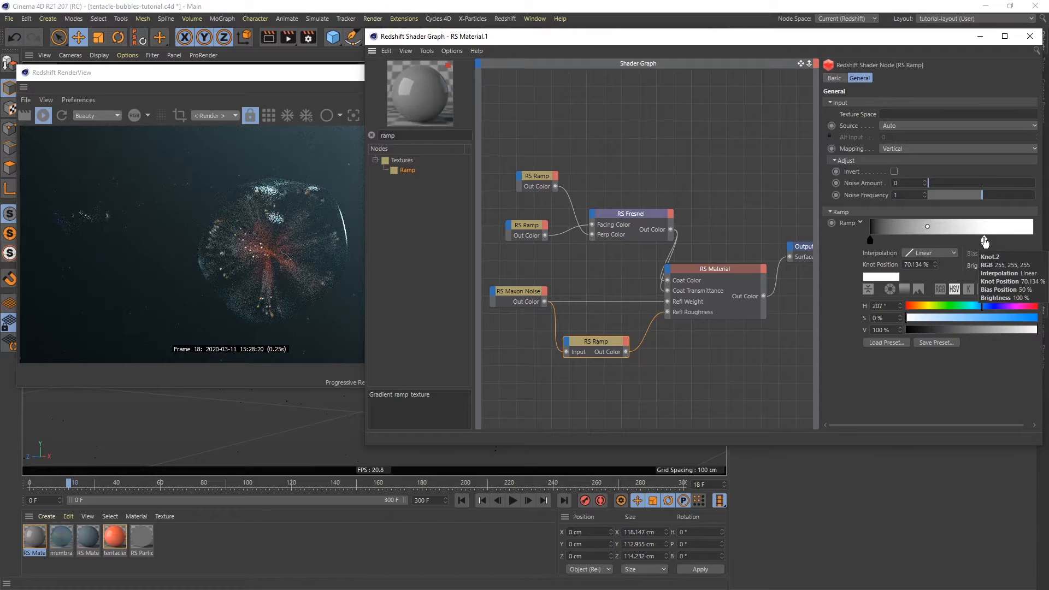
left_click_drag(983, 242, 960, 242)
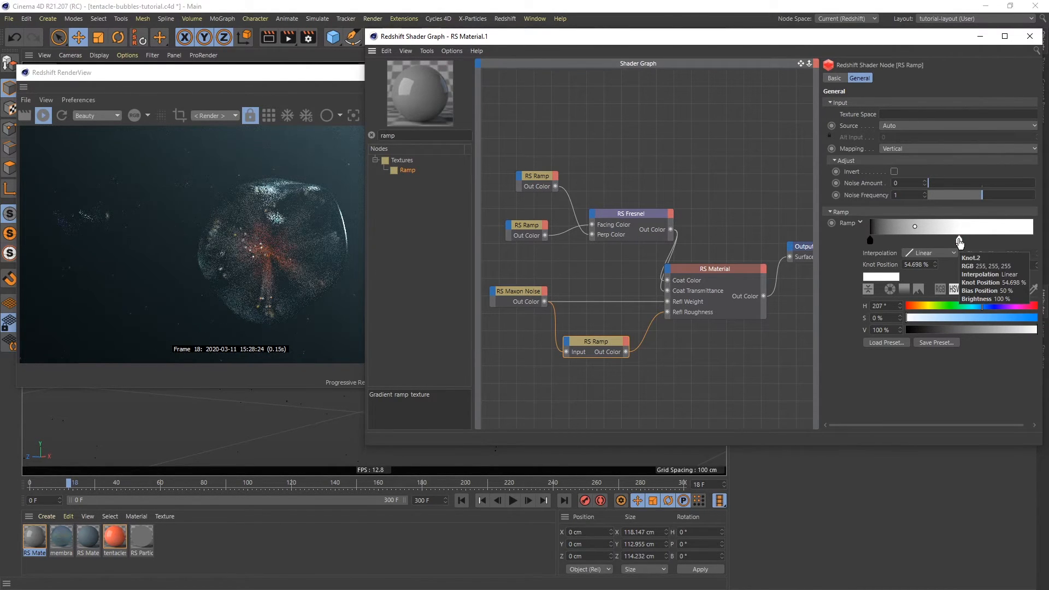
left_click_drag(960, 242, 962, 242)
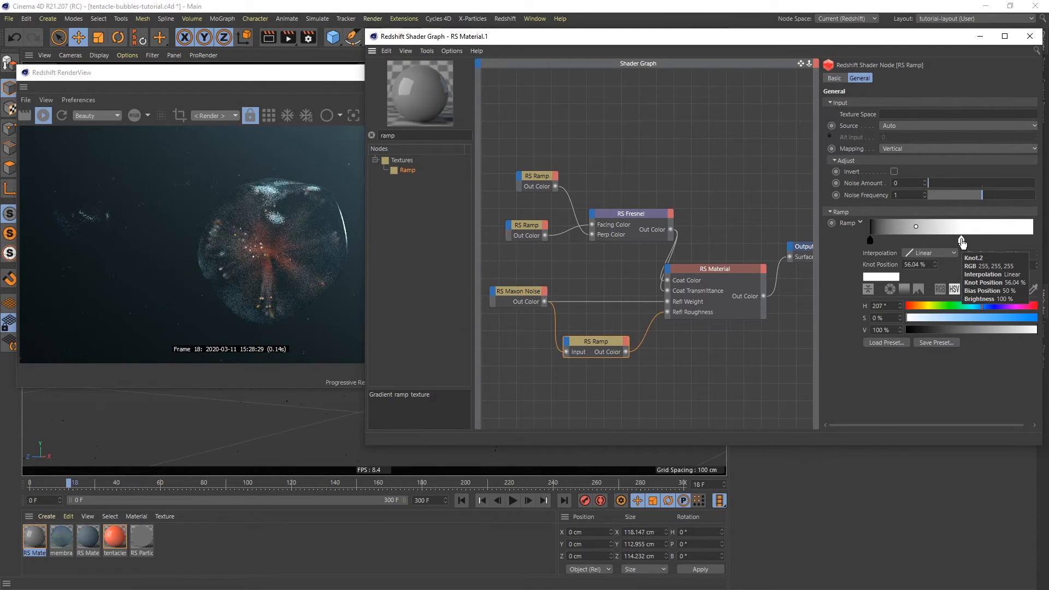
left_click_drag(962, 243, 967, 242)
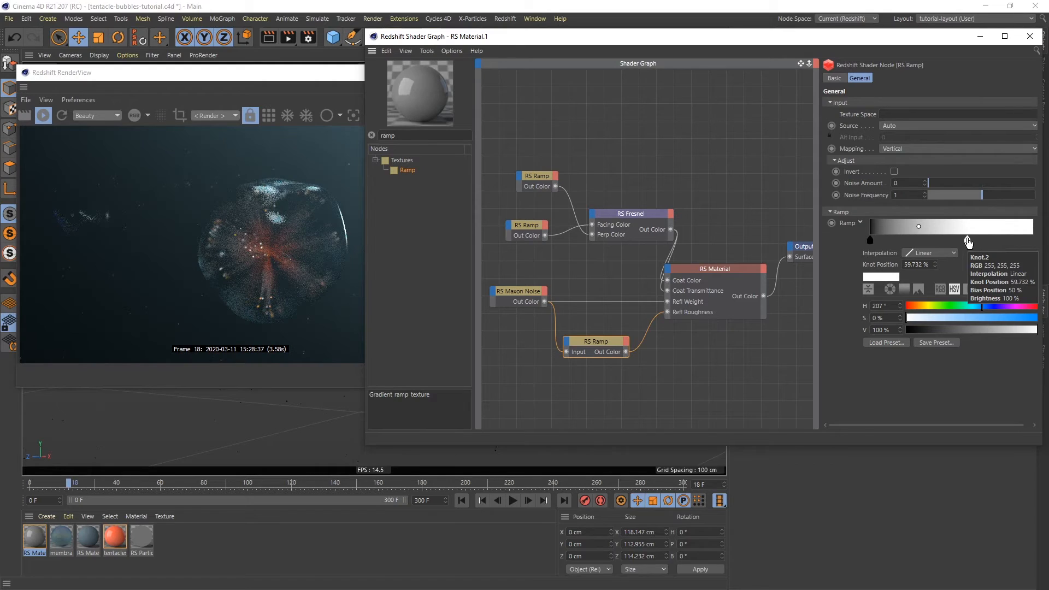
Advance the animation to frame 19 and close the shader graph.
left_click(520, 493)
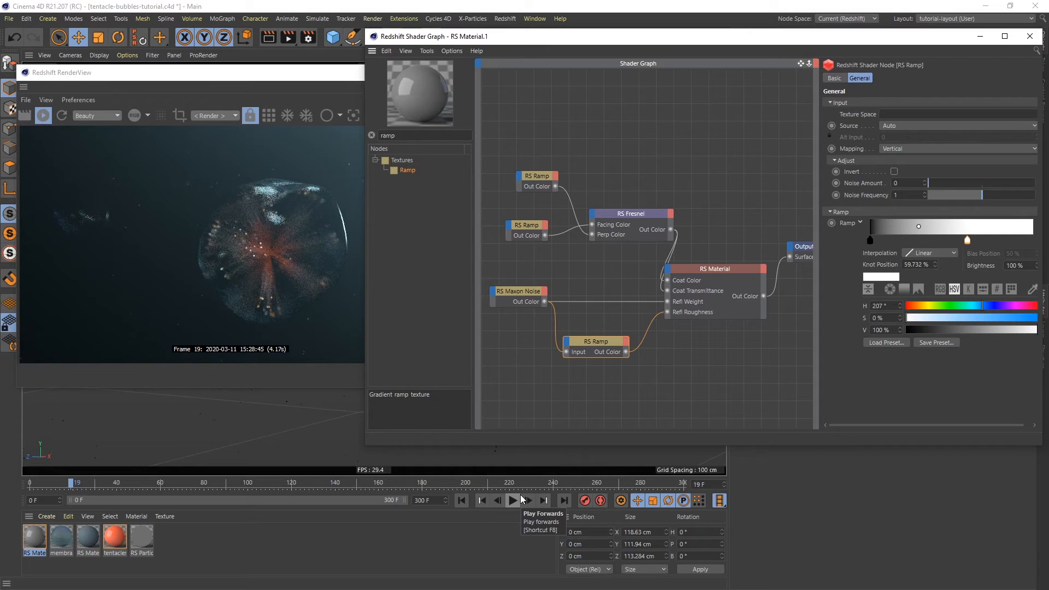
left_click_drag(696, 39, 580, 56)
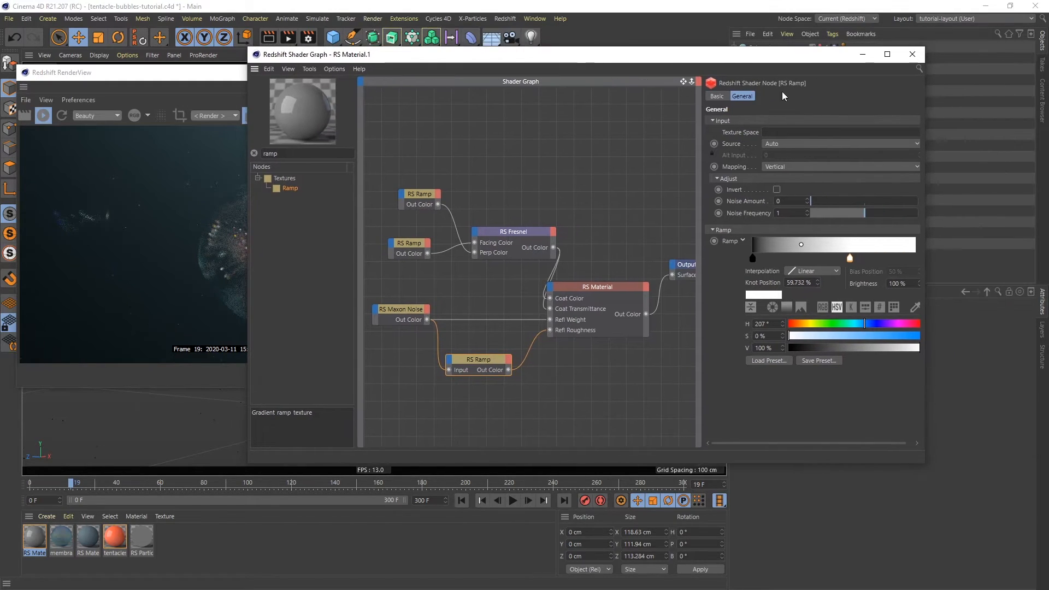
left_click(914, 56)
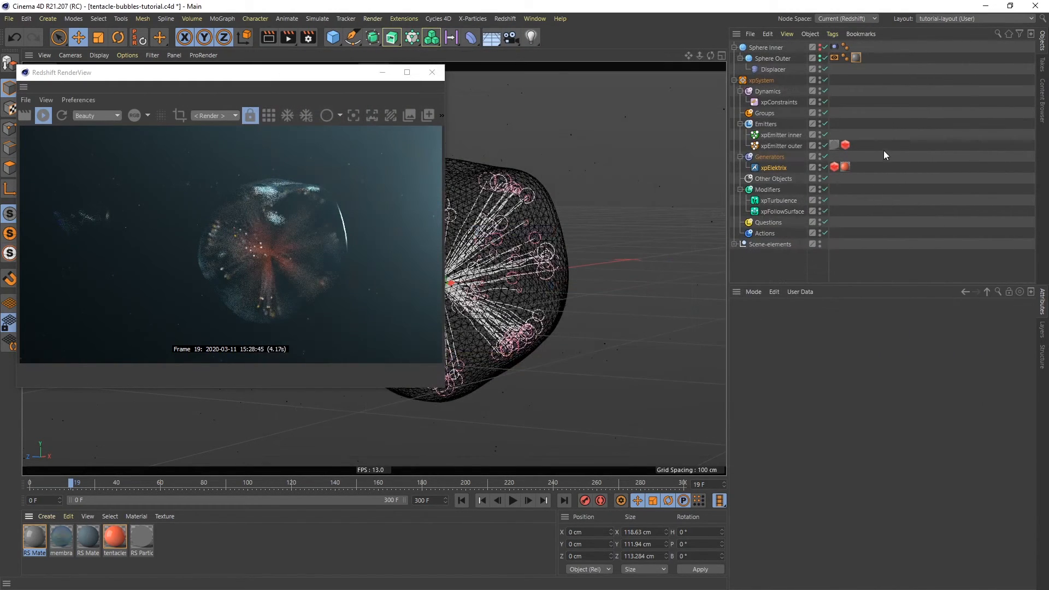
Enlarge the render view window and reposition it over the viewport for a bigger preview.
left_click_drag(329, 78, 404, 74)
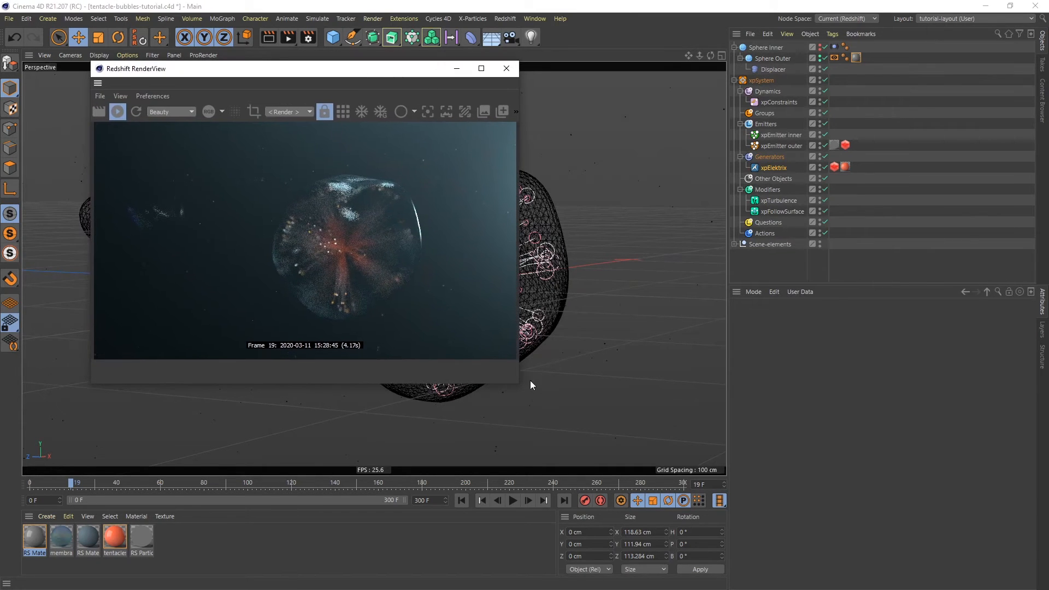
left_click_drag(518, 386, 747, 507)
left_click_drag(508, 72, 504, 108)
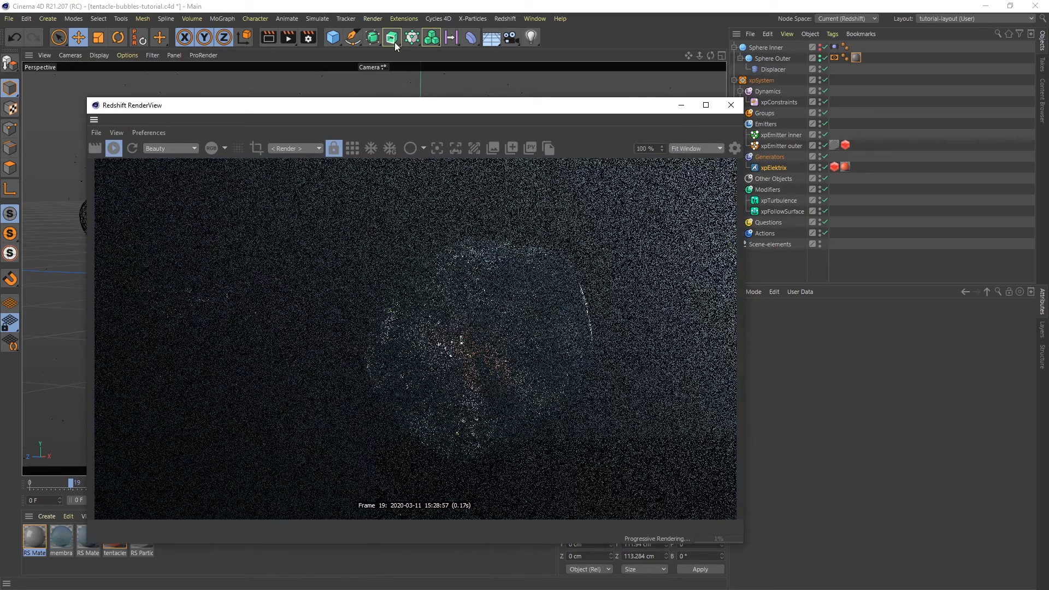
Check in the Redshift system render settings, under Experimental Options, whether Enable Automatic Sampling is active.
left_click(308, 37)
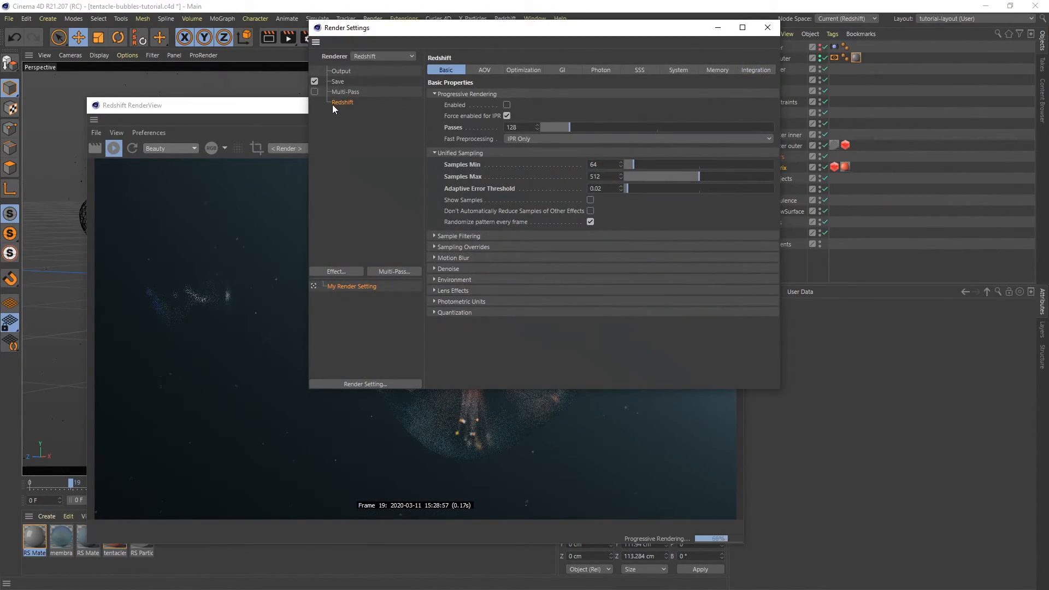
left_click(681, 70)
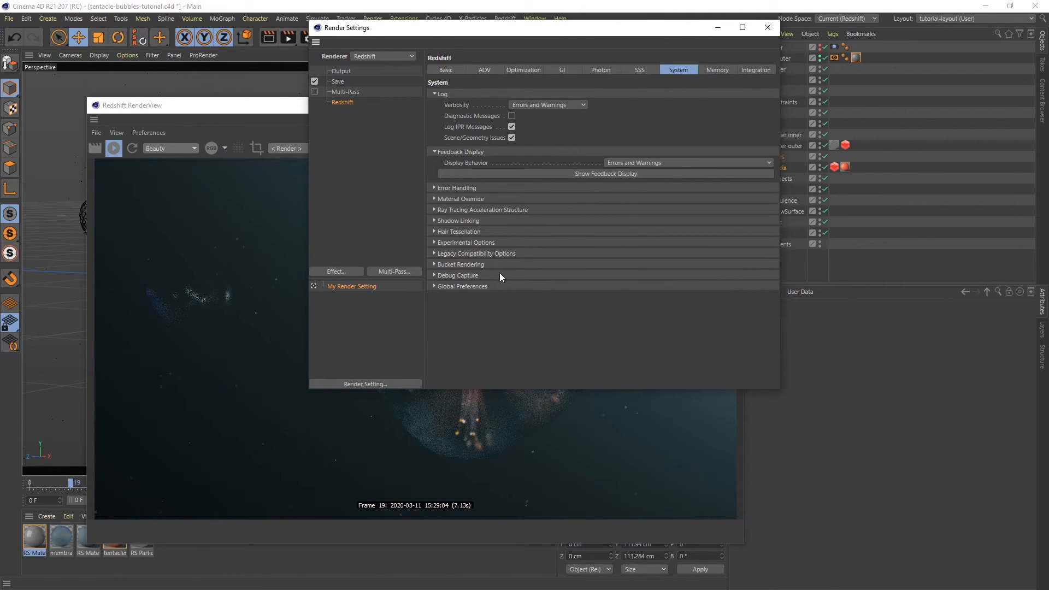
left_click(434, 242)
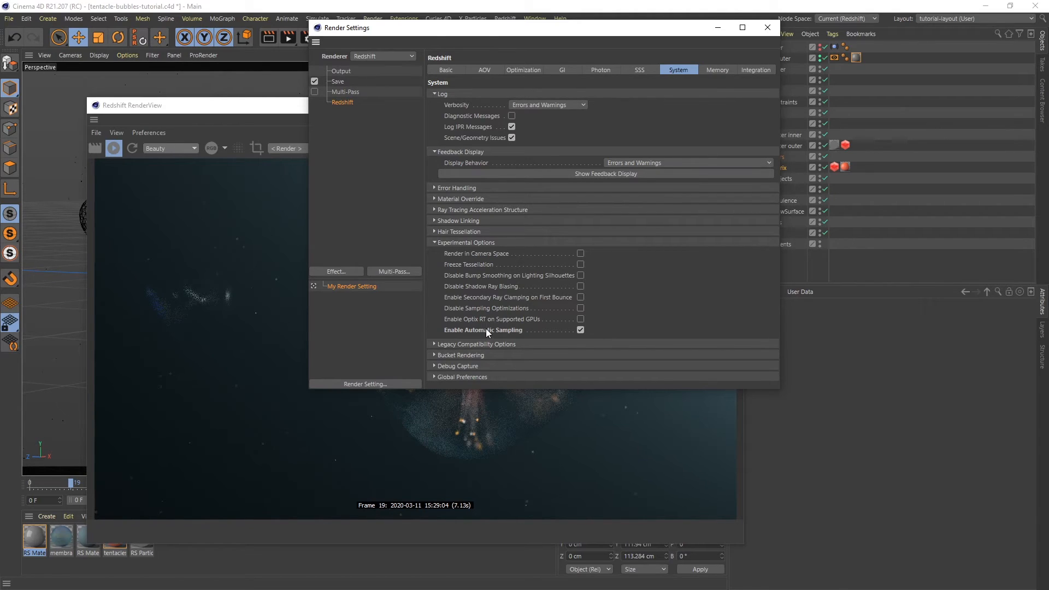
left_click(434, 243)
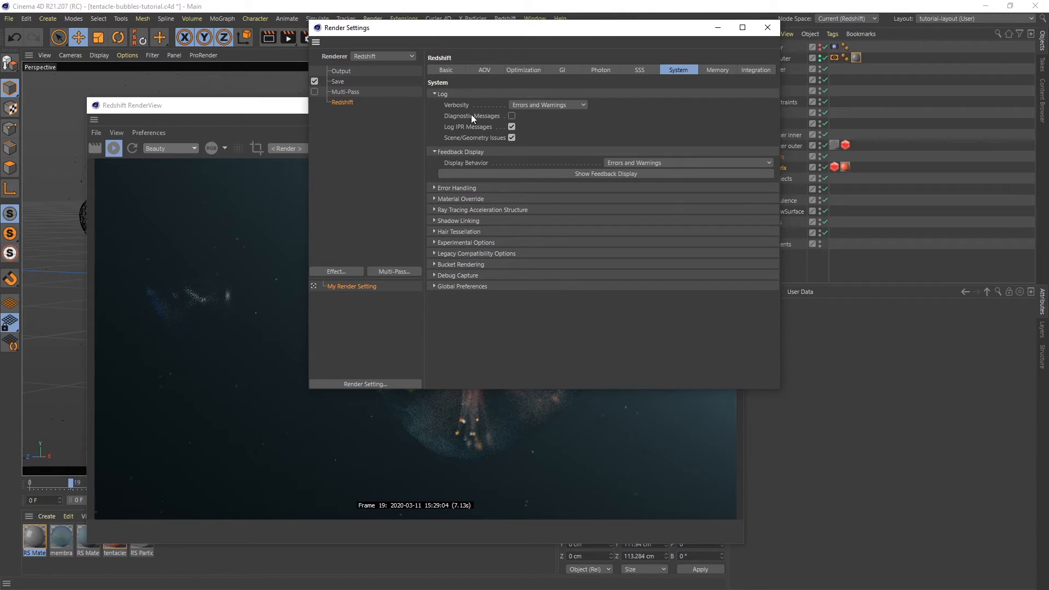
Review the Redshift progressive passes, unified sampling range and adaptive error threshold beside the render preview, then close the render settings.
left_click(448, 70)
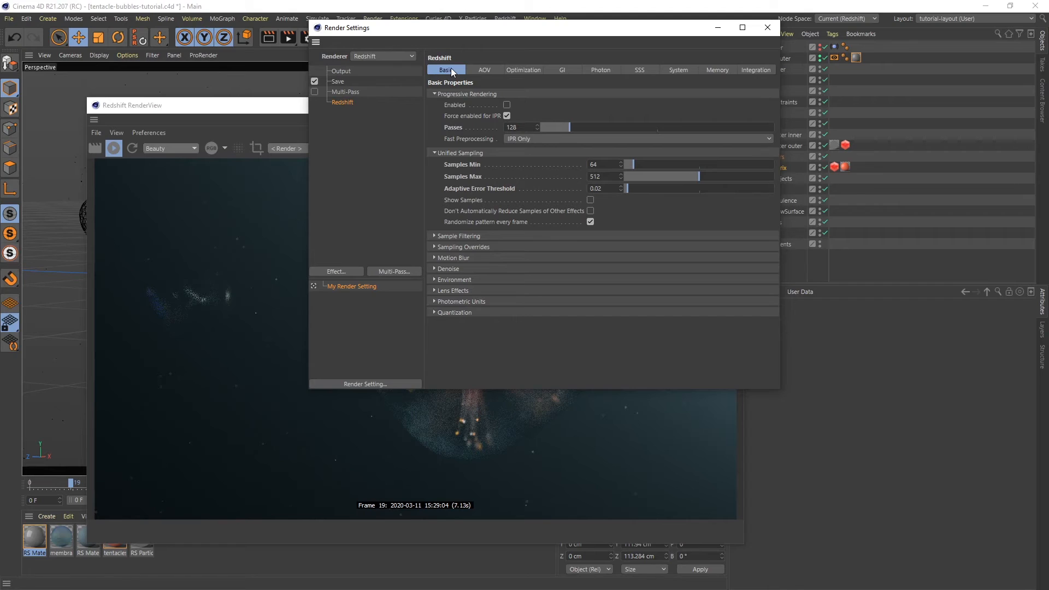
left_click_drag(450, 30, 703, 45)
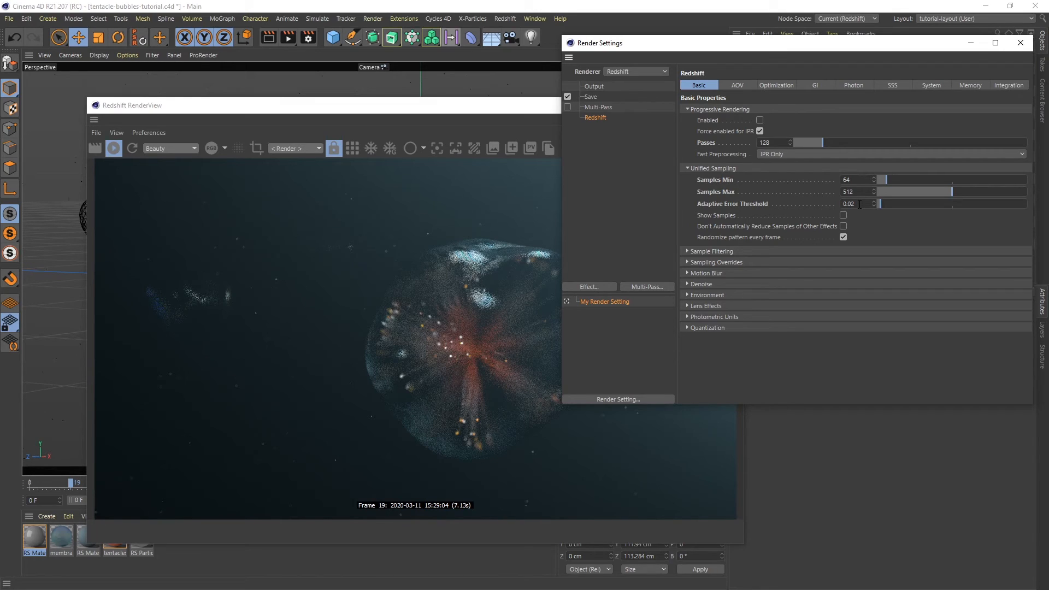
left_click_drag(820, 47, 775, 45)
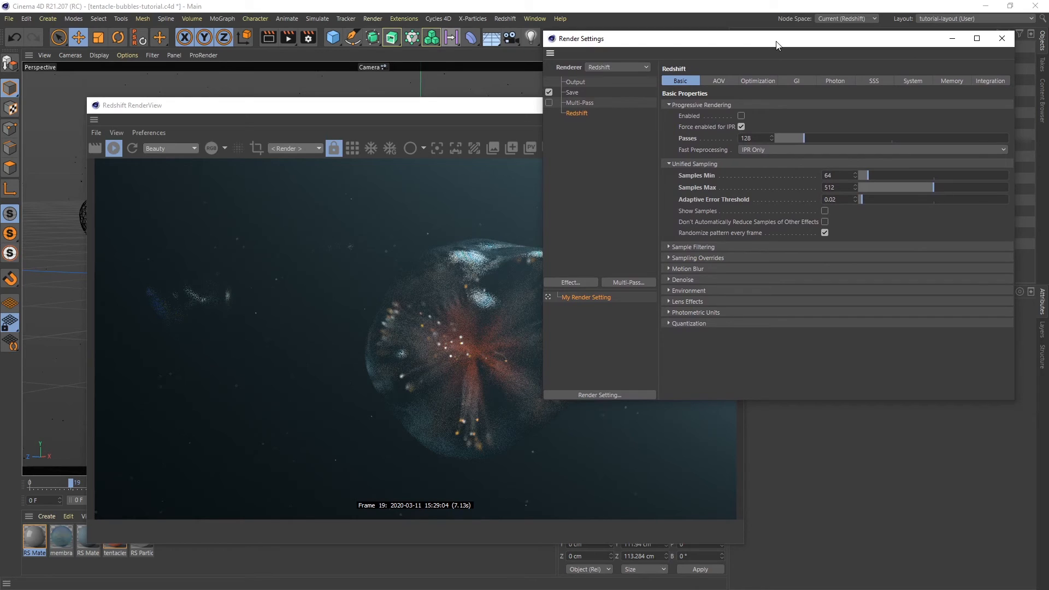
left_click(1002, 40)
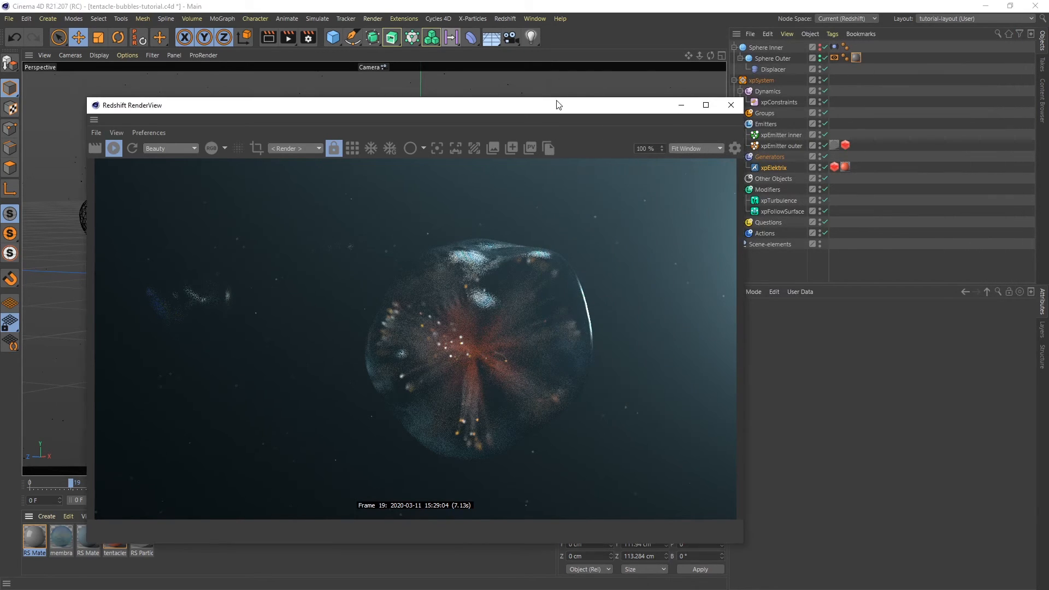
Move the Redshift RenderView window slightly higher and switch the preview to bucket rendering.
left_click_drag(552, 110, 565, 80)
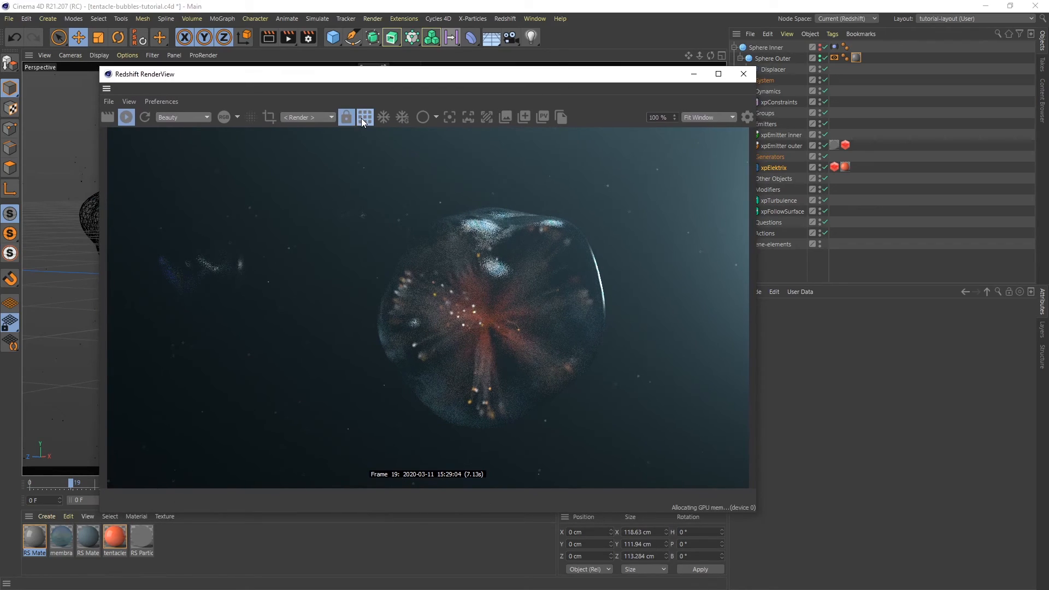